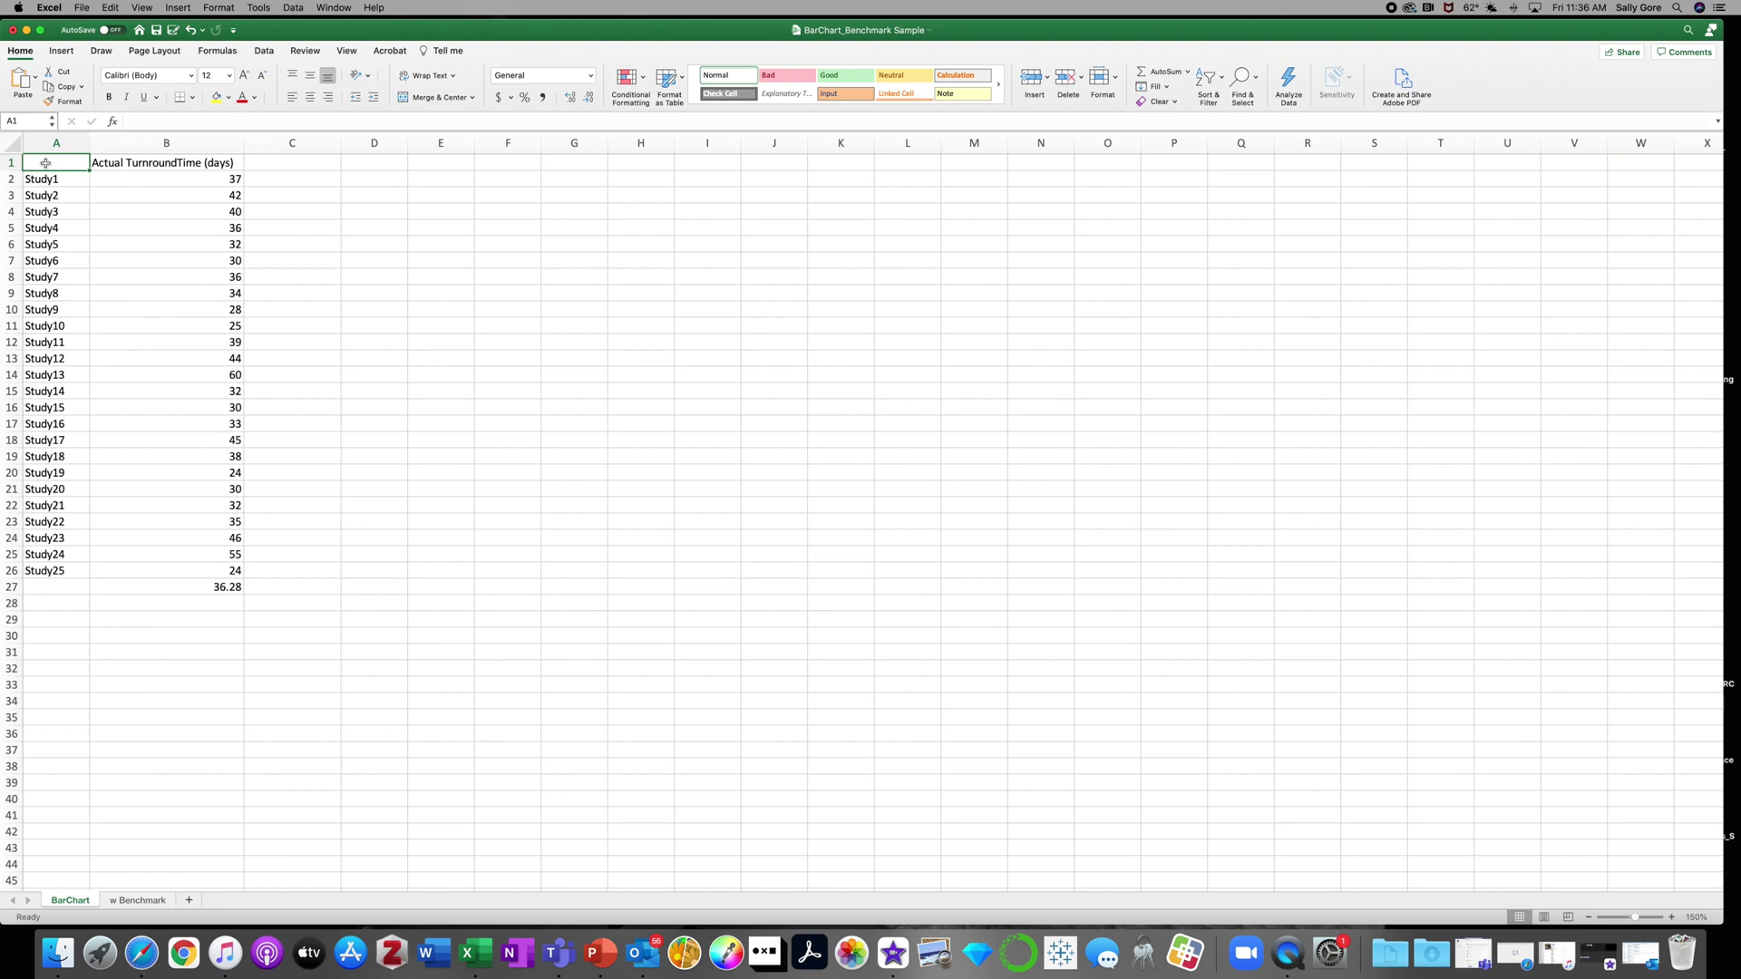
# Check the B27 average, then select the study names and turnaround times in A1:B26.
pyautogui.click(50, 143)
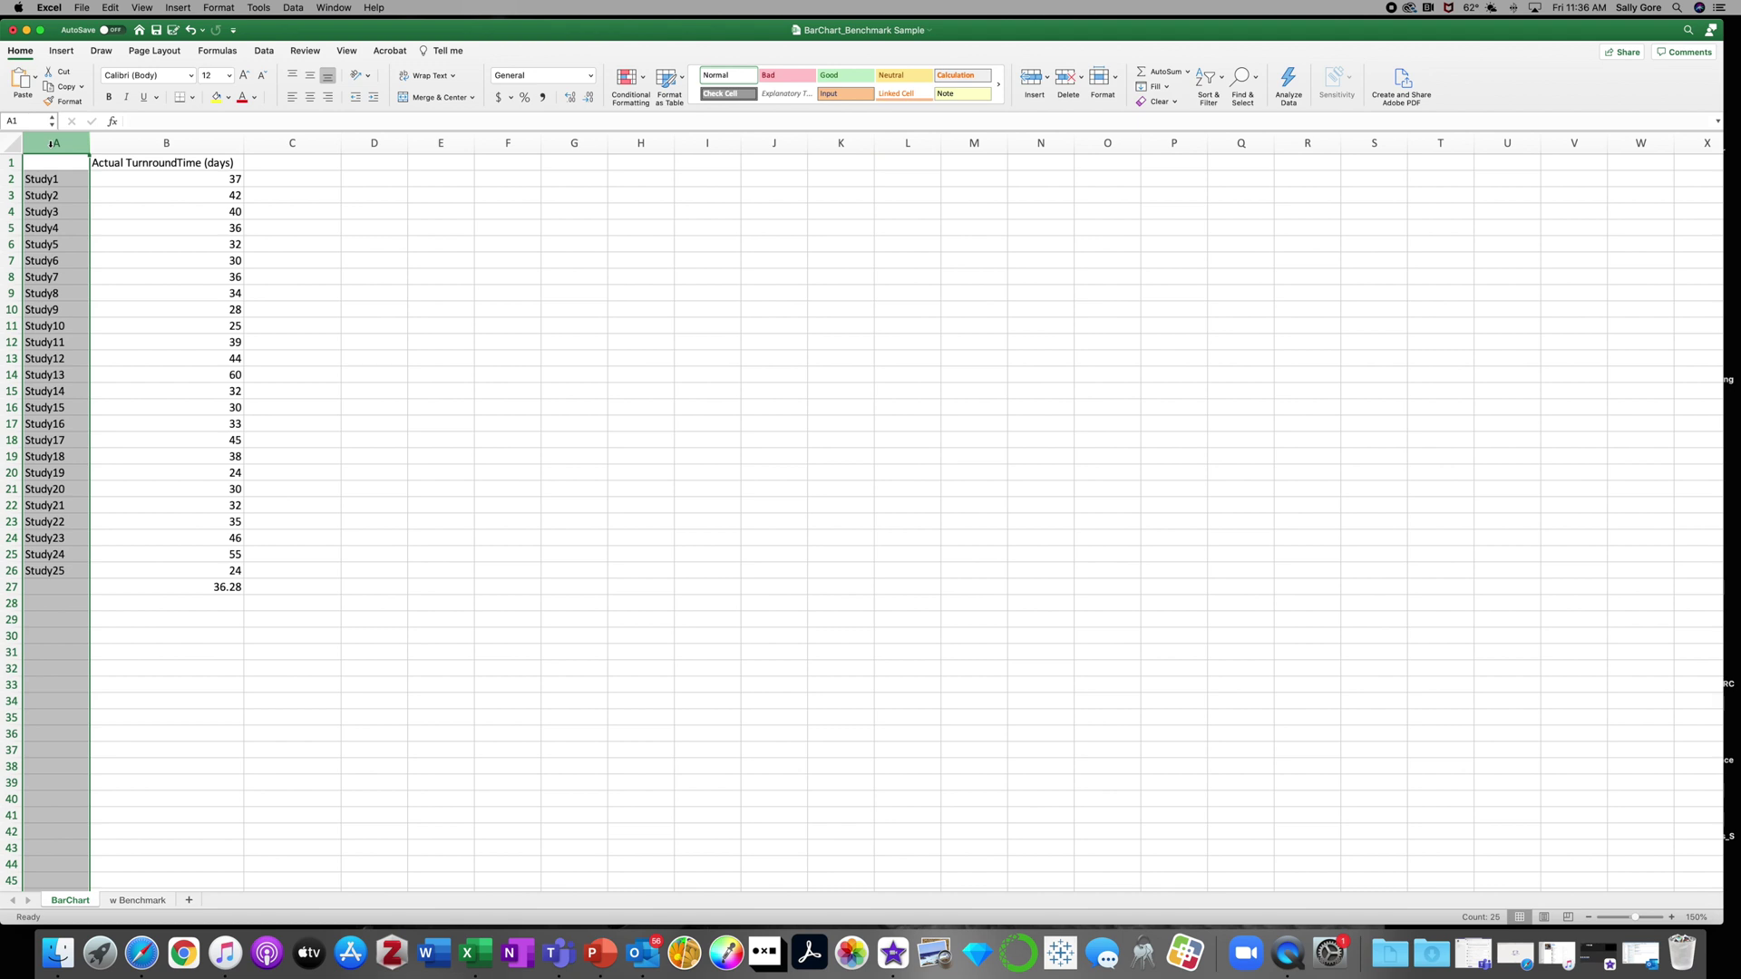
pyautogui.click(165, 144)
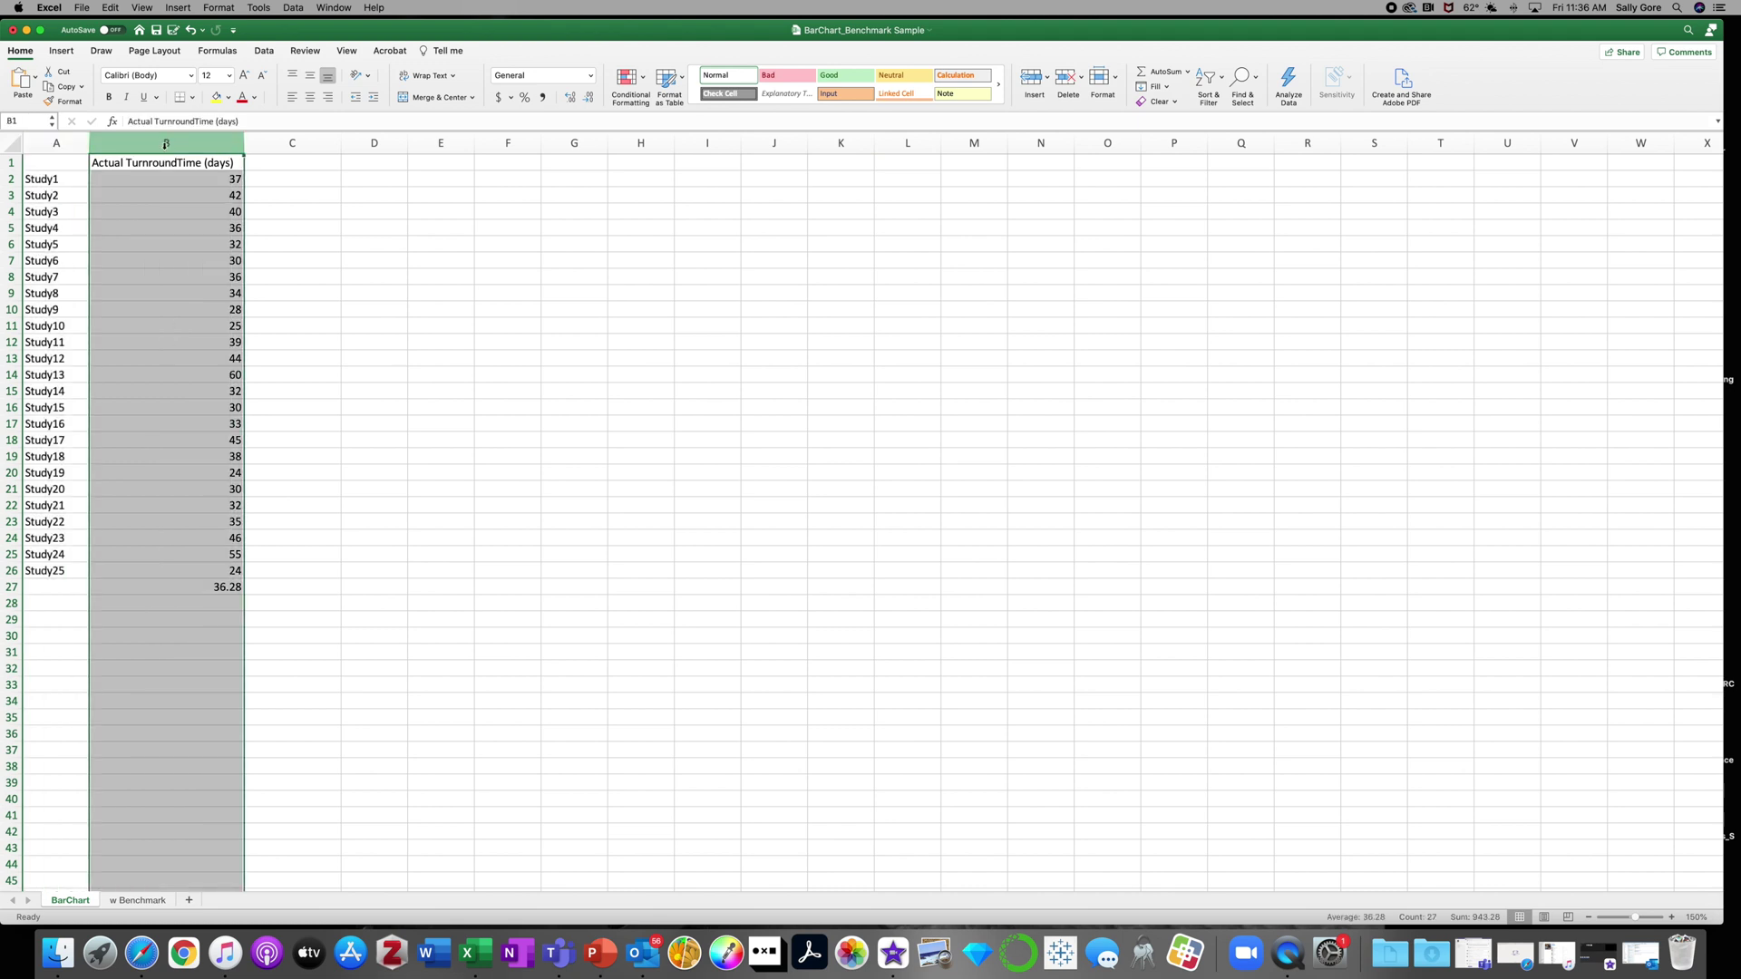
pyautogui.click(192, 588)
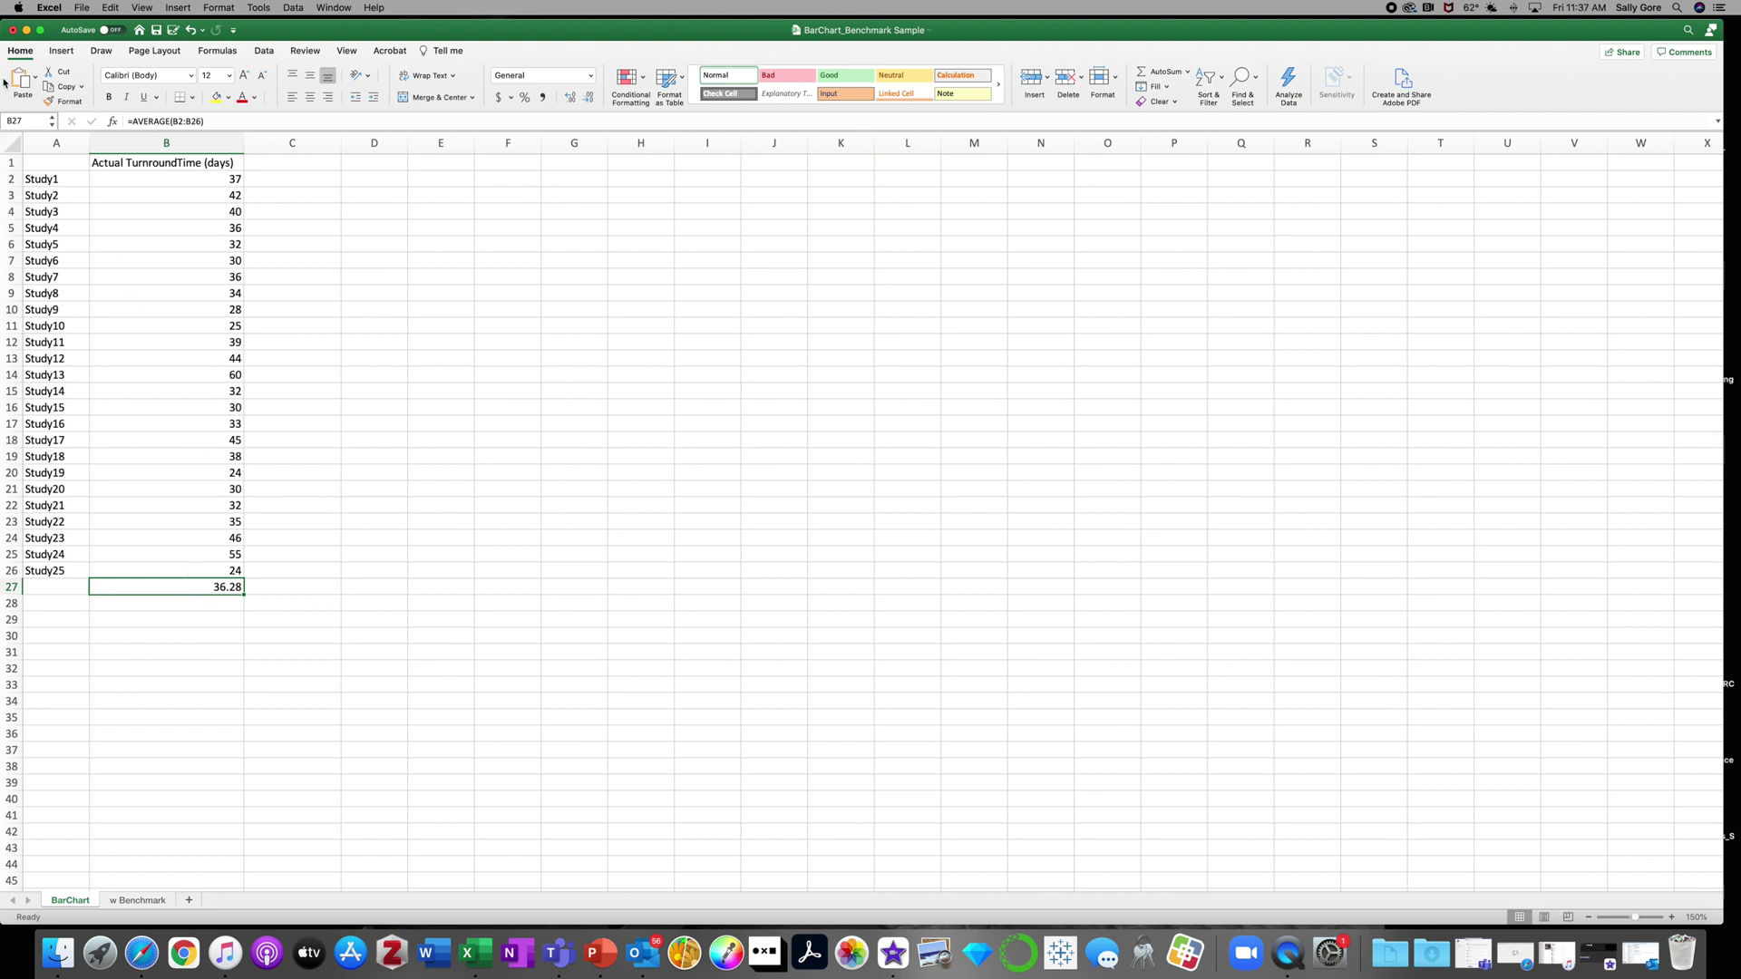
pyautogui.moveTo(47, 161); pyautogui.dragTo(130, 567)
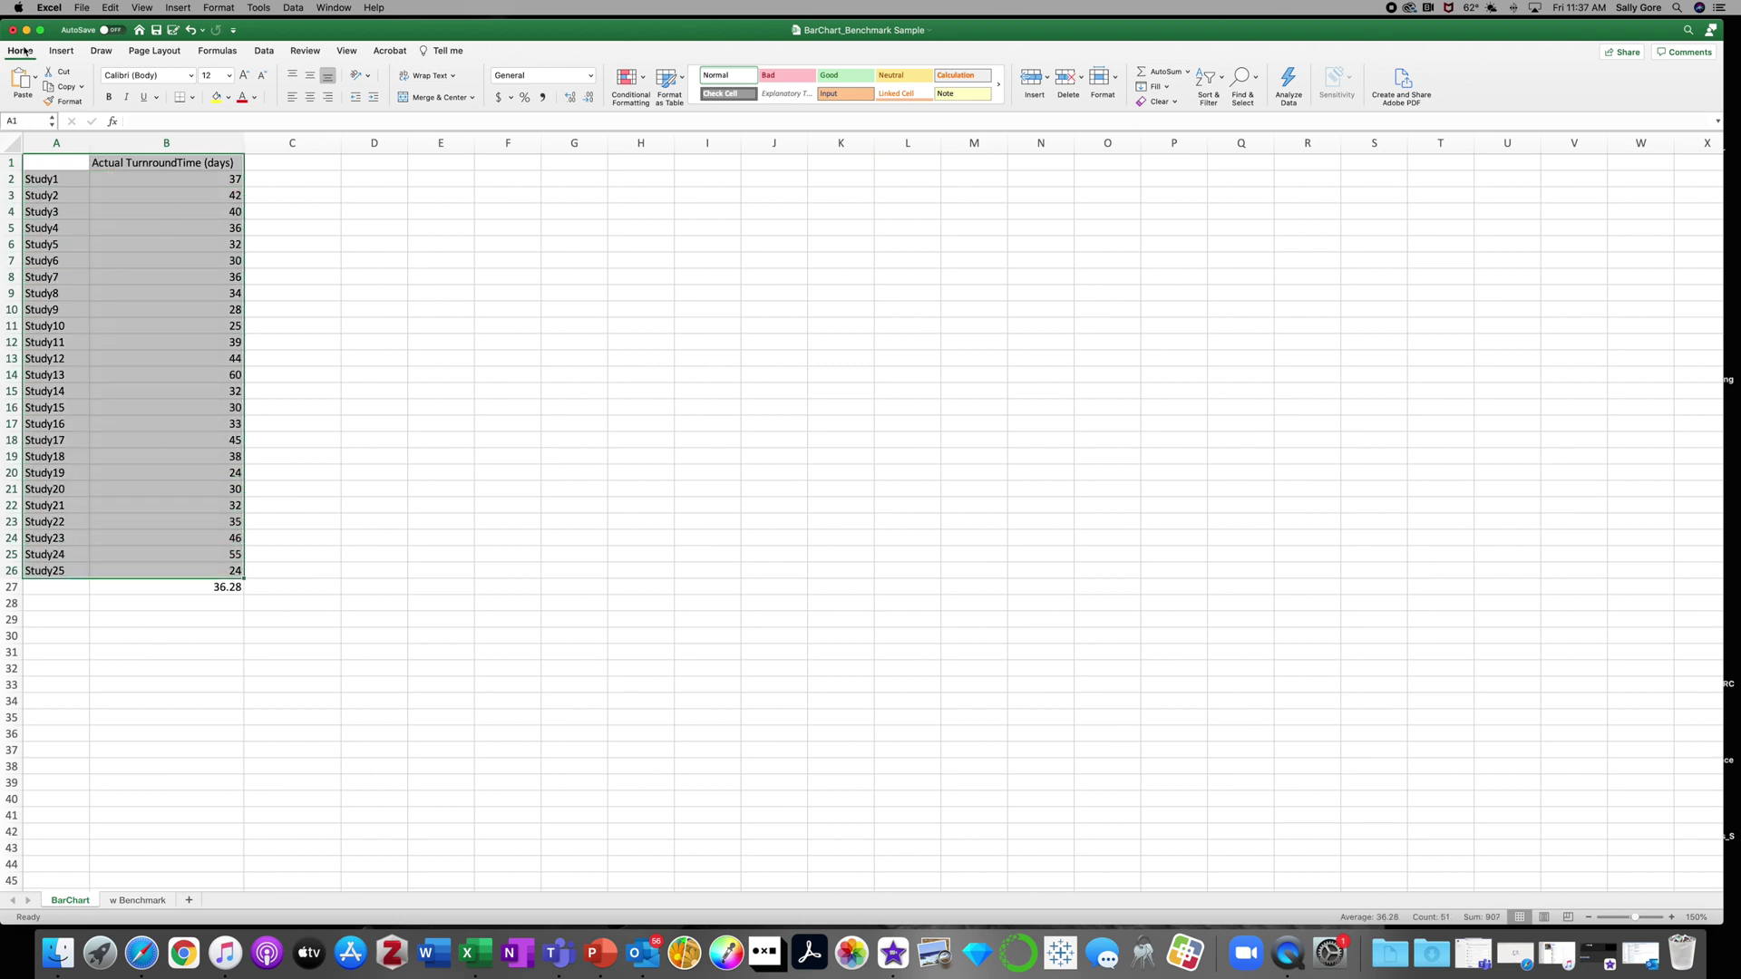
# Insert a 2-D clustered column chart, then move and enlarge it beside the data at the top.
pyautogui.click(66, 52)
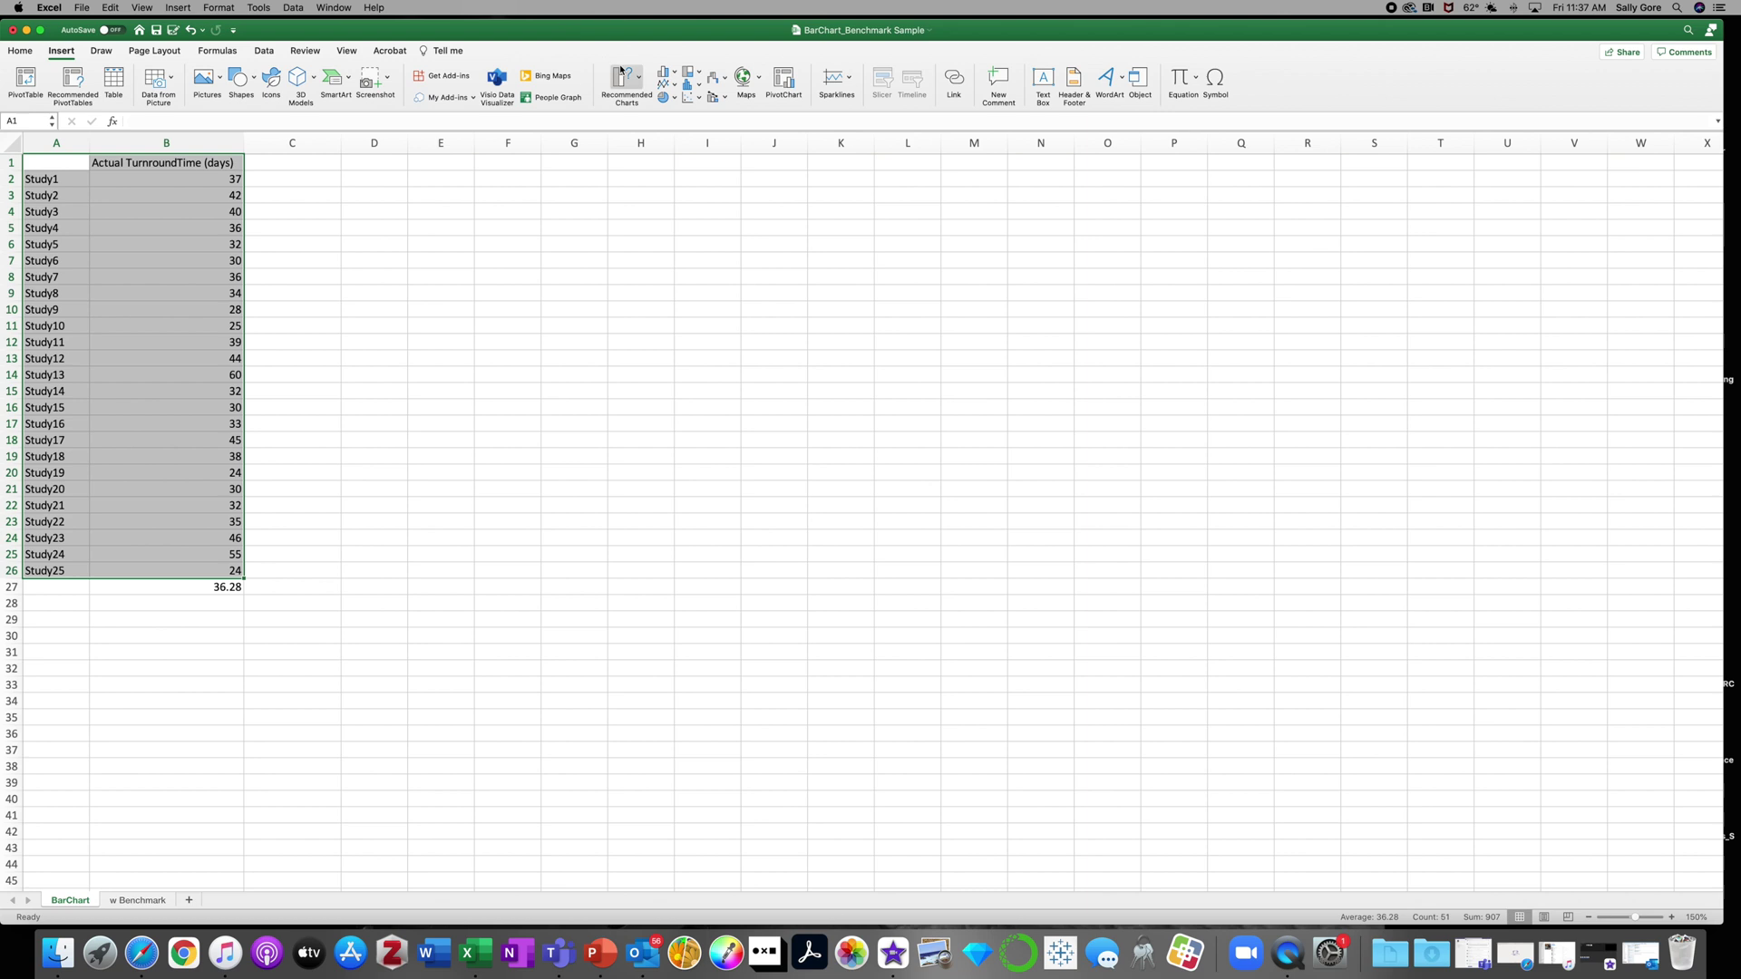
pyautogui.click(666, 72)
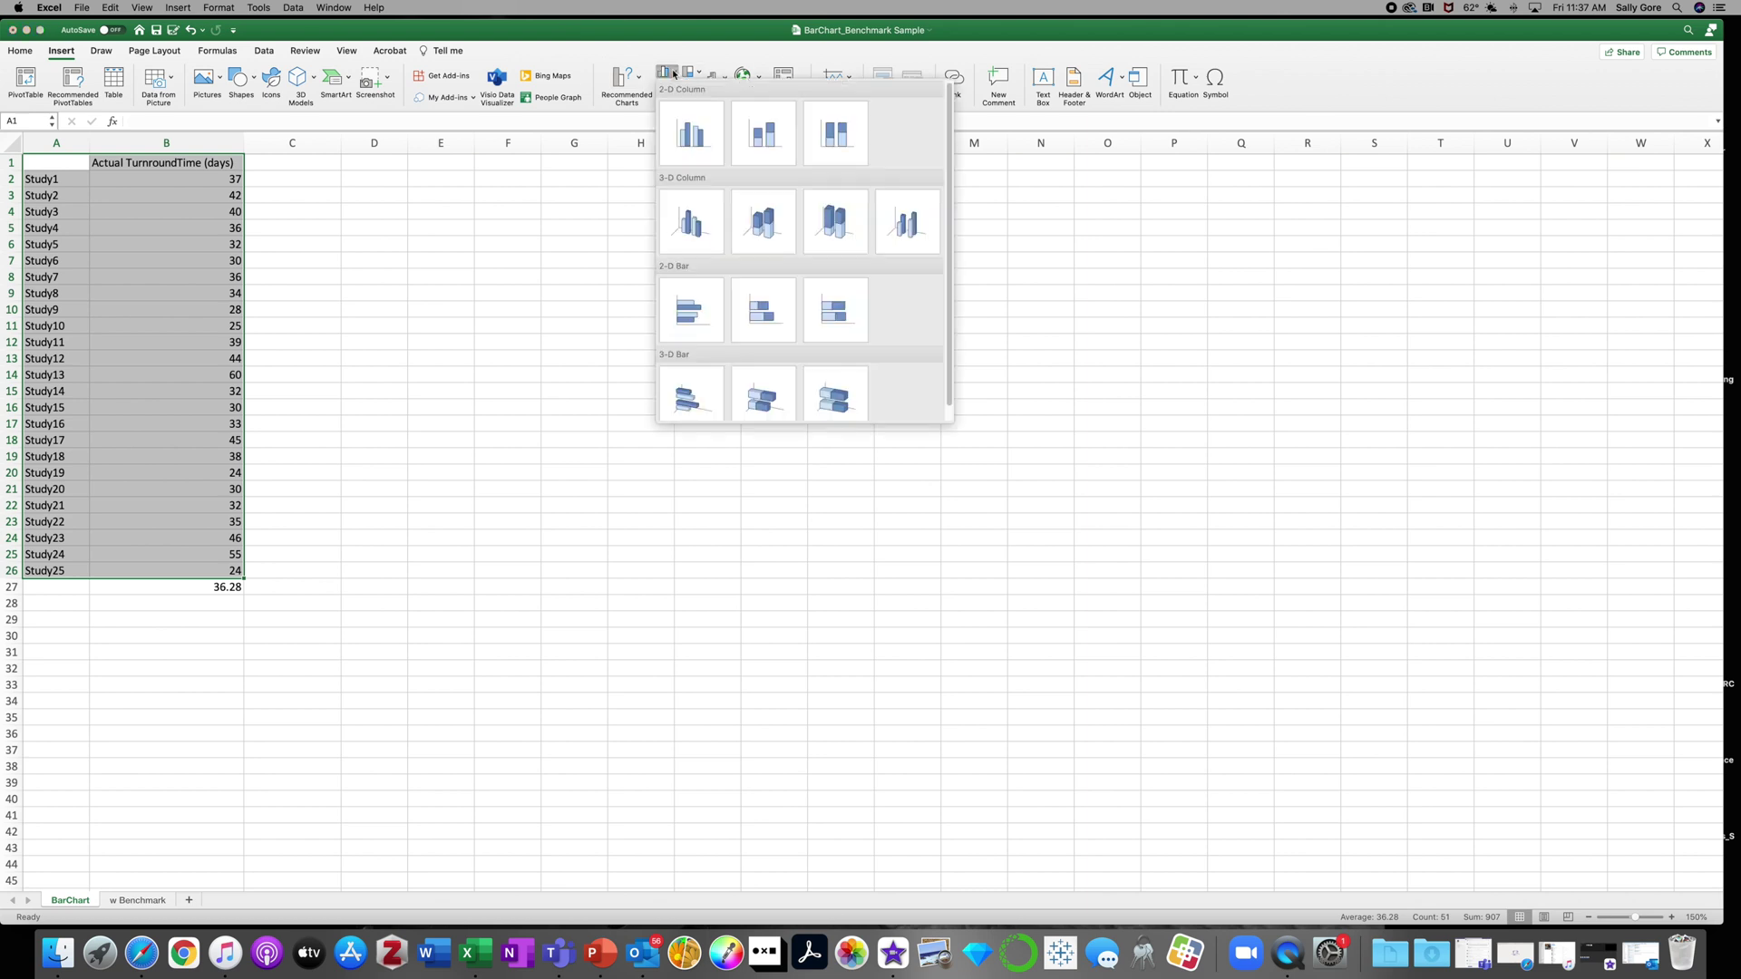
pyautogui.click(684, 140)
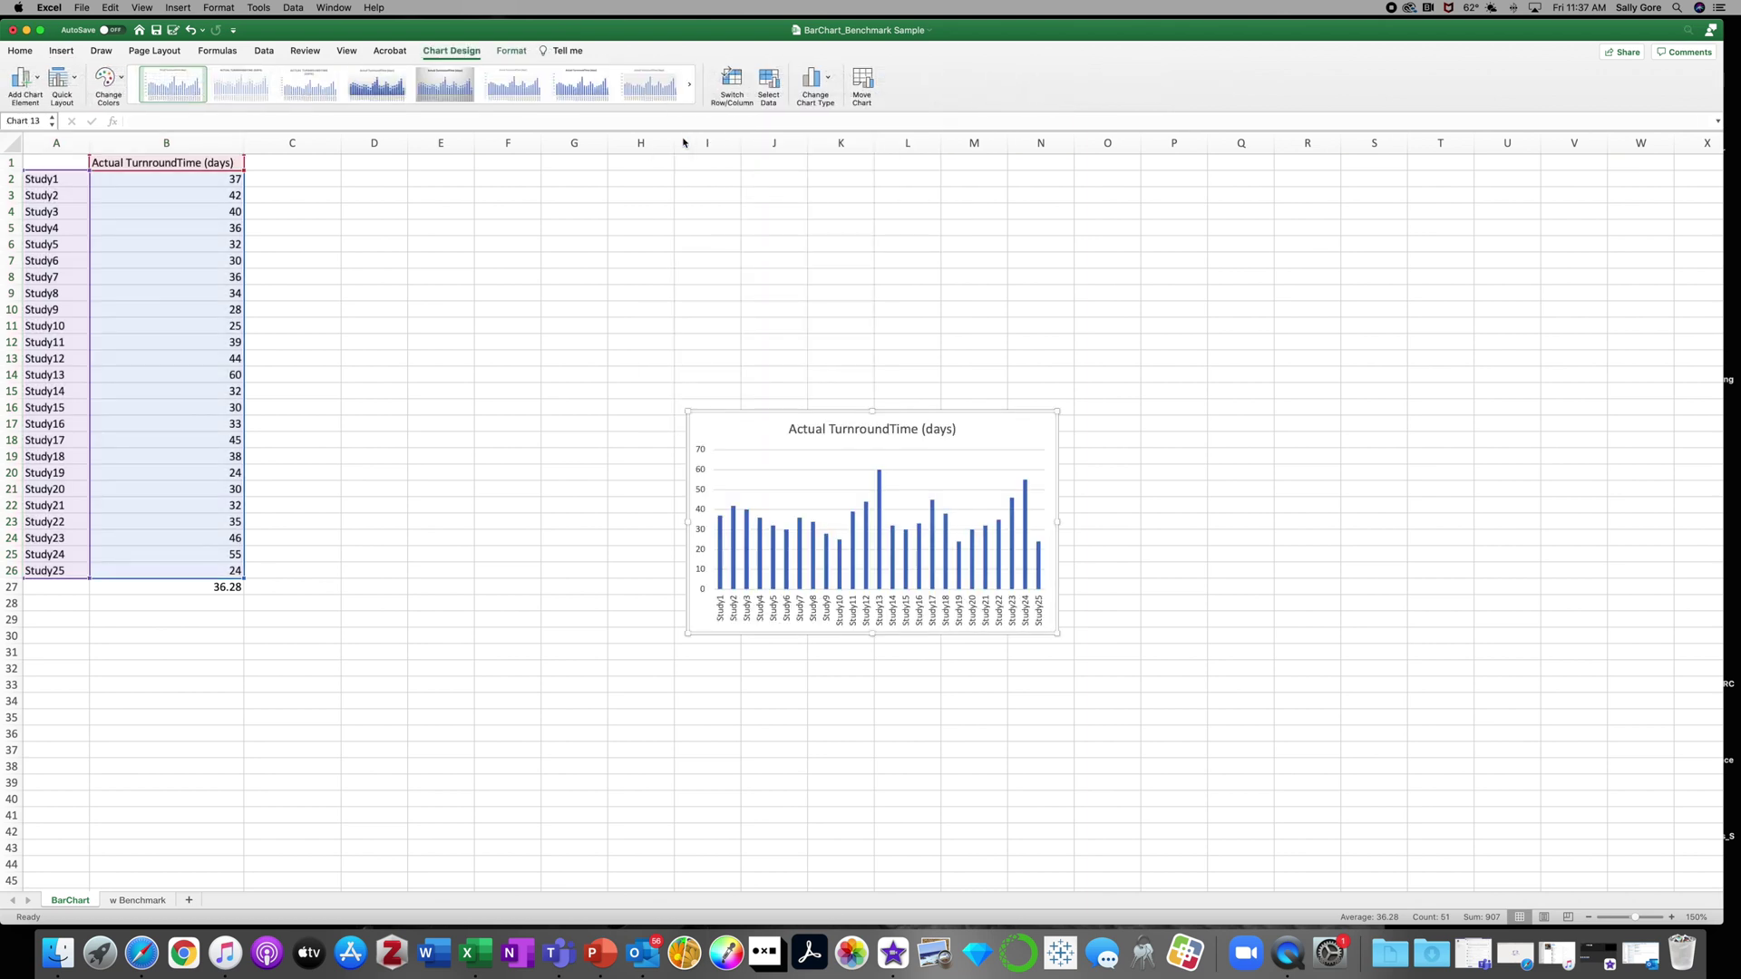
pyautogui.moveTo(757, 414); pyautogui.dragTo(370, 190)
pyautogui.moveTo(675, 413); pyautogui.dragTo(906, 584)
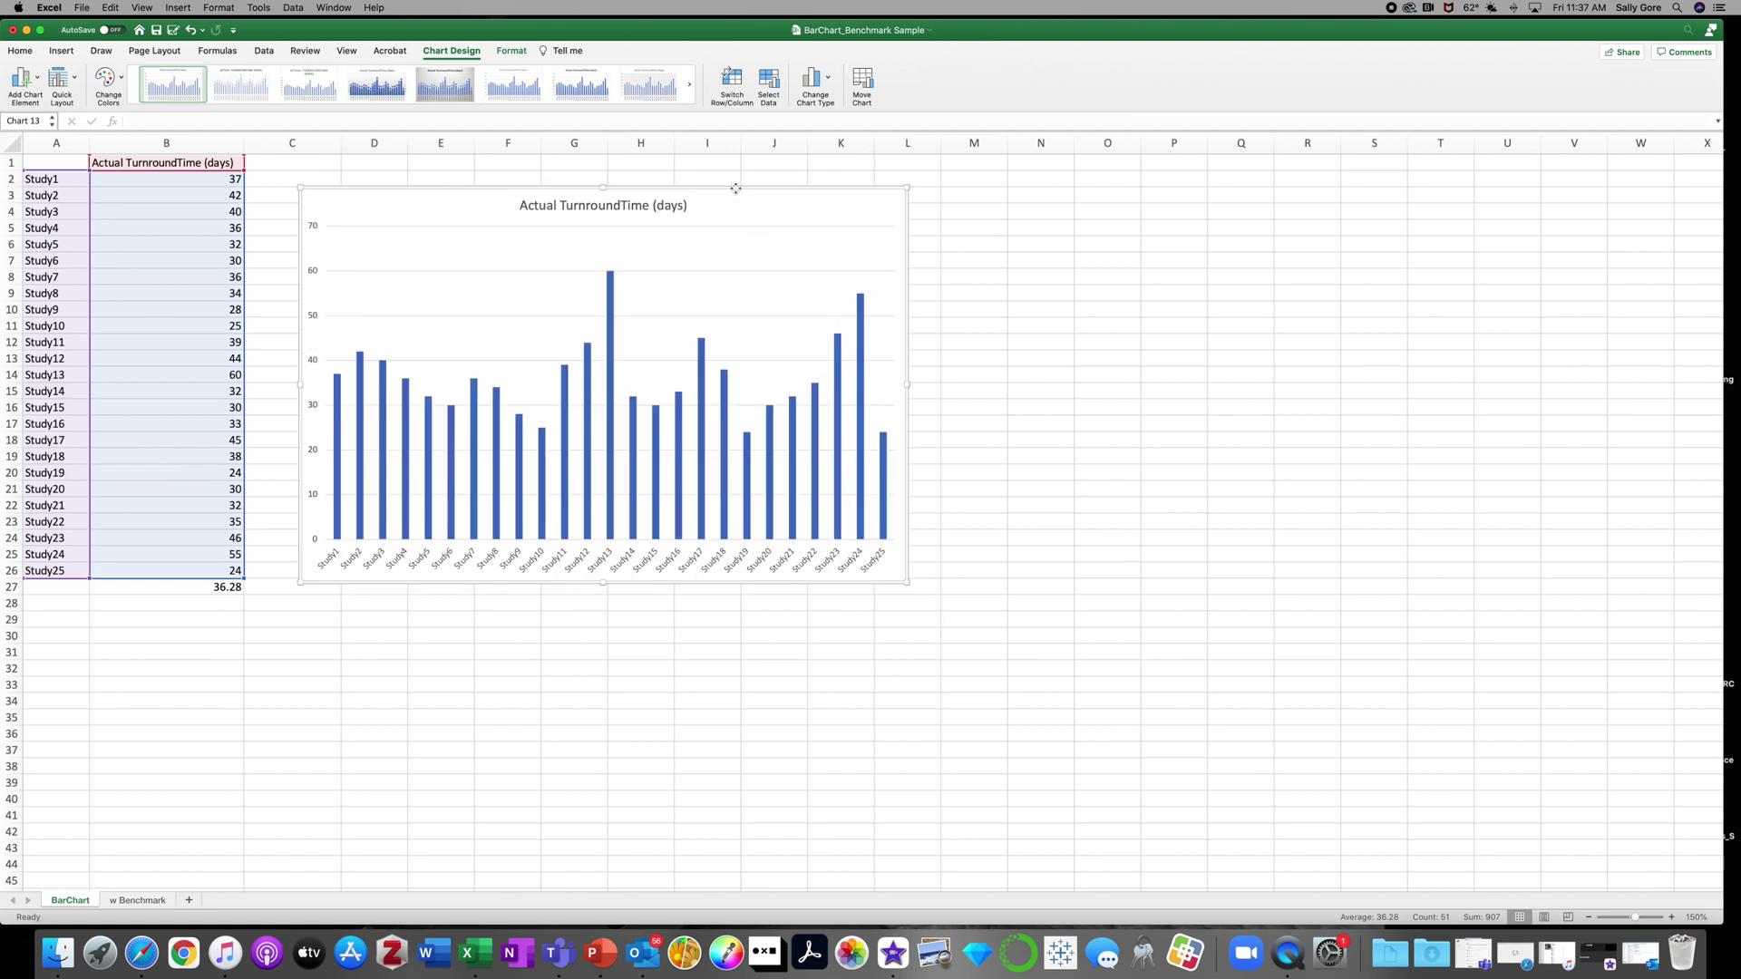
pyautogui.moveTo(735, 188); pyautogui.dragTo(722, 177)
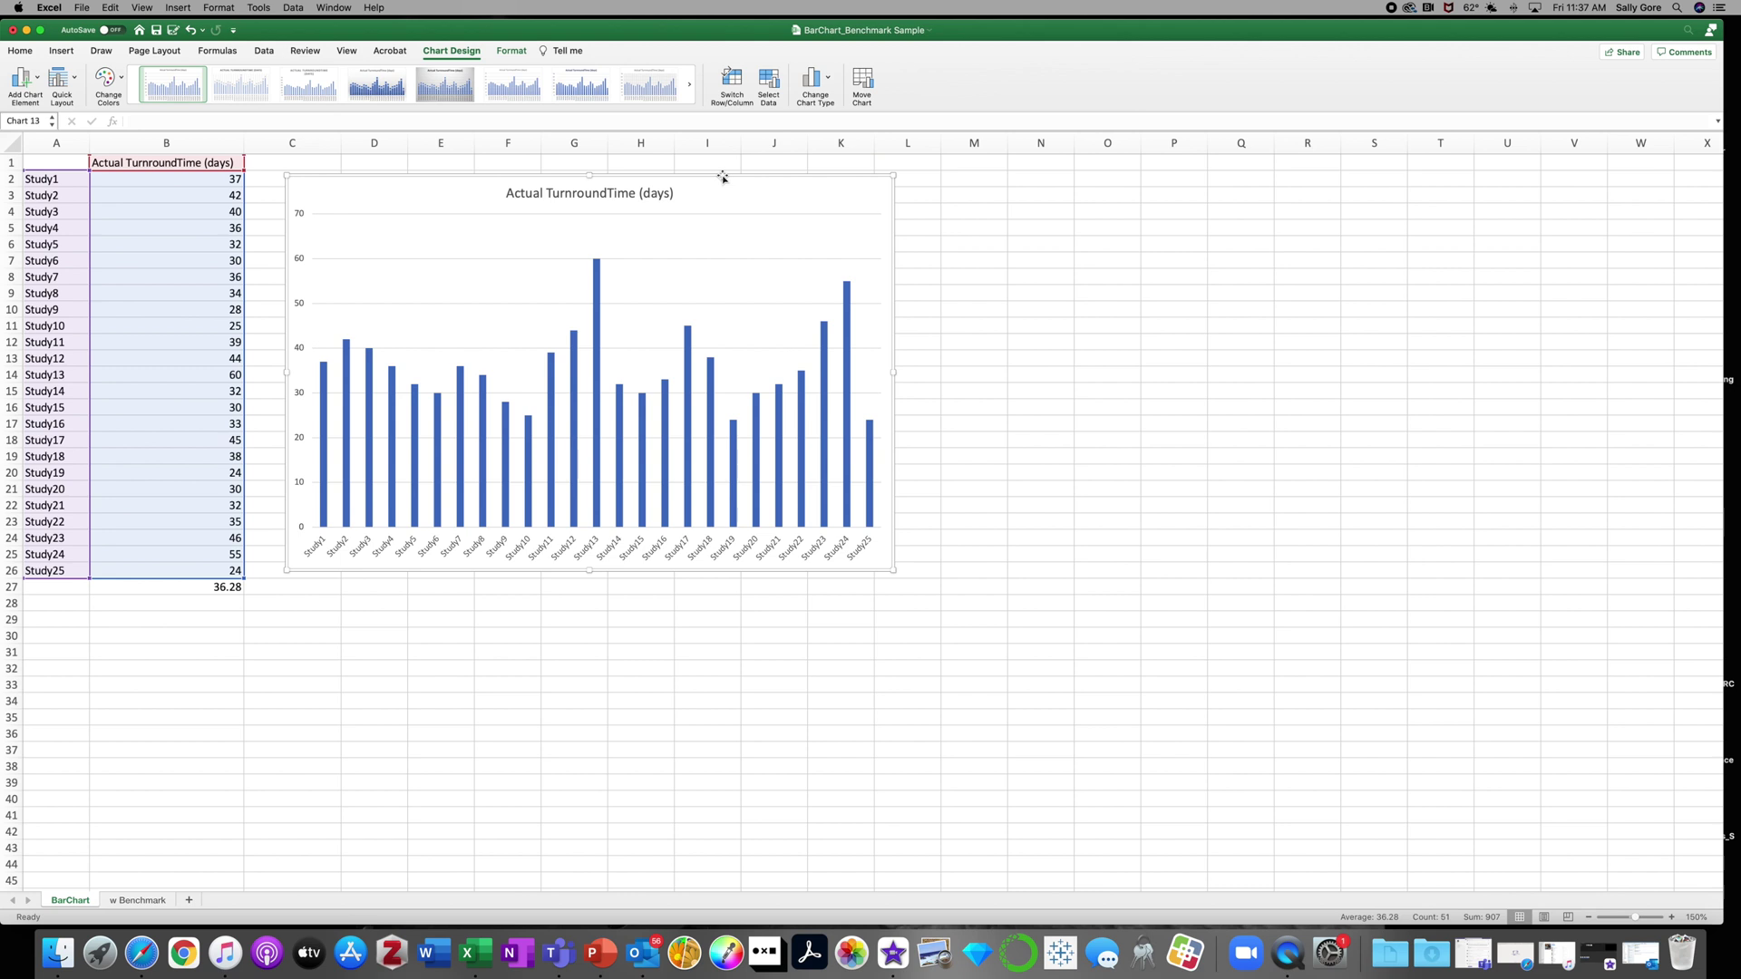
# Delete the chart's horizontal category axis and its gridlines.
pyautogui.scroll(-1, 720, 399)
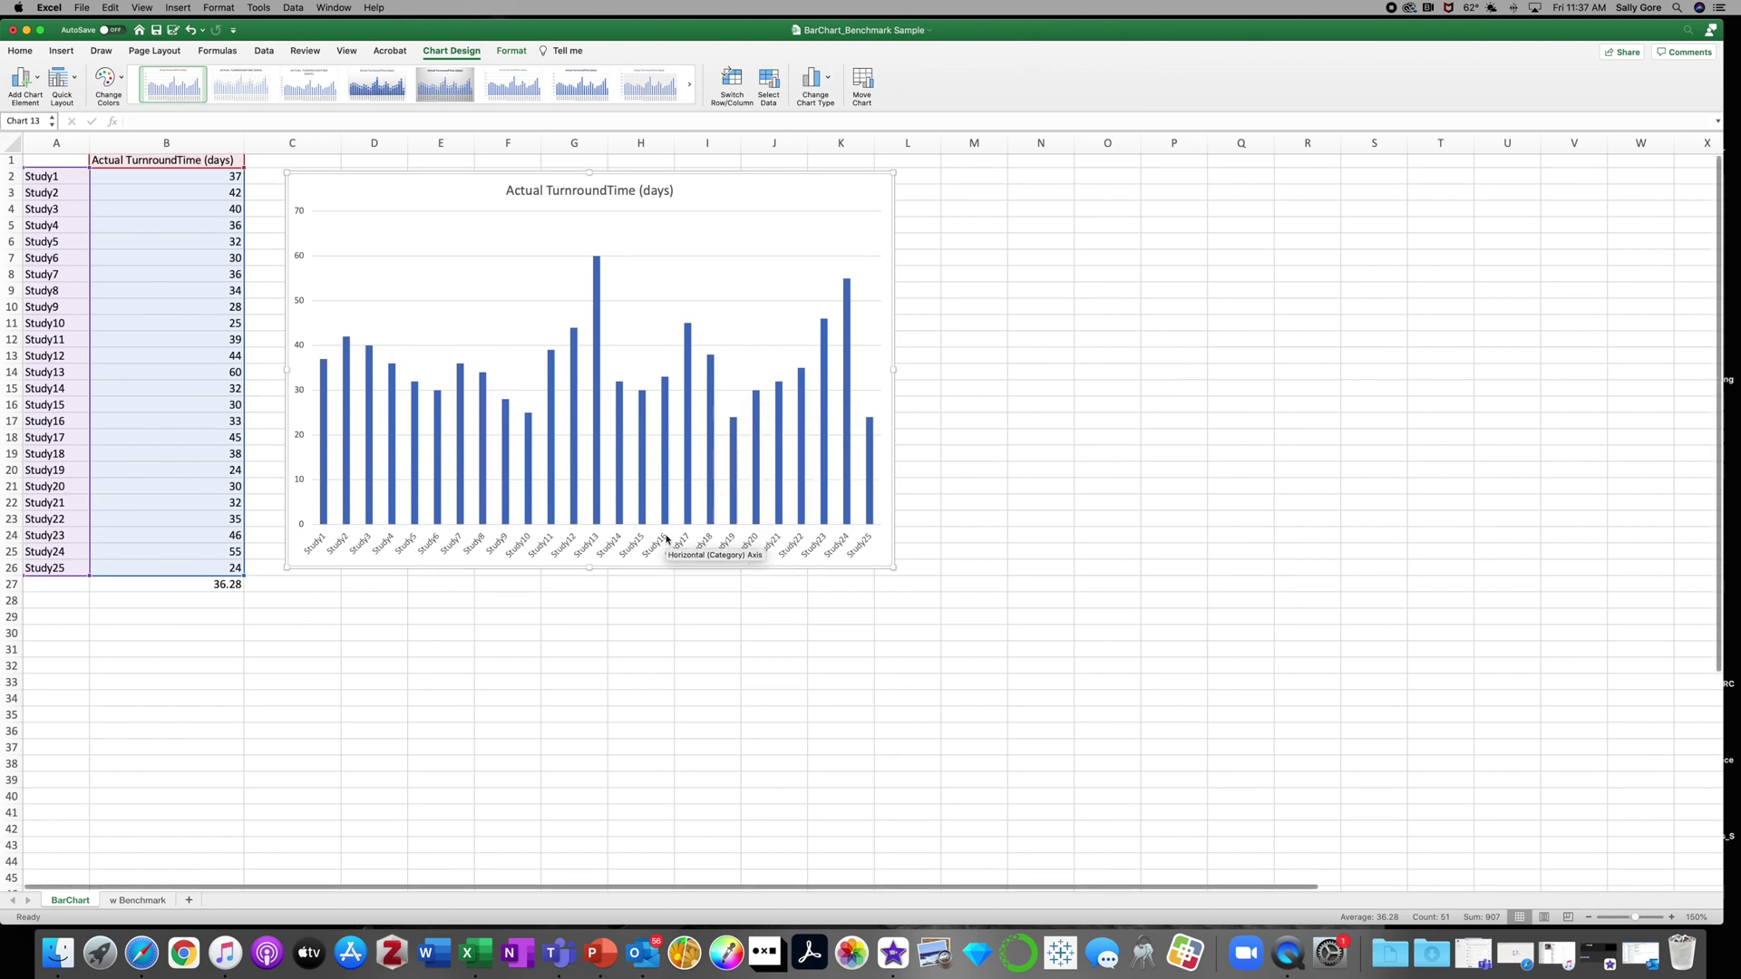
pyautogui.click(666, 538)
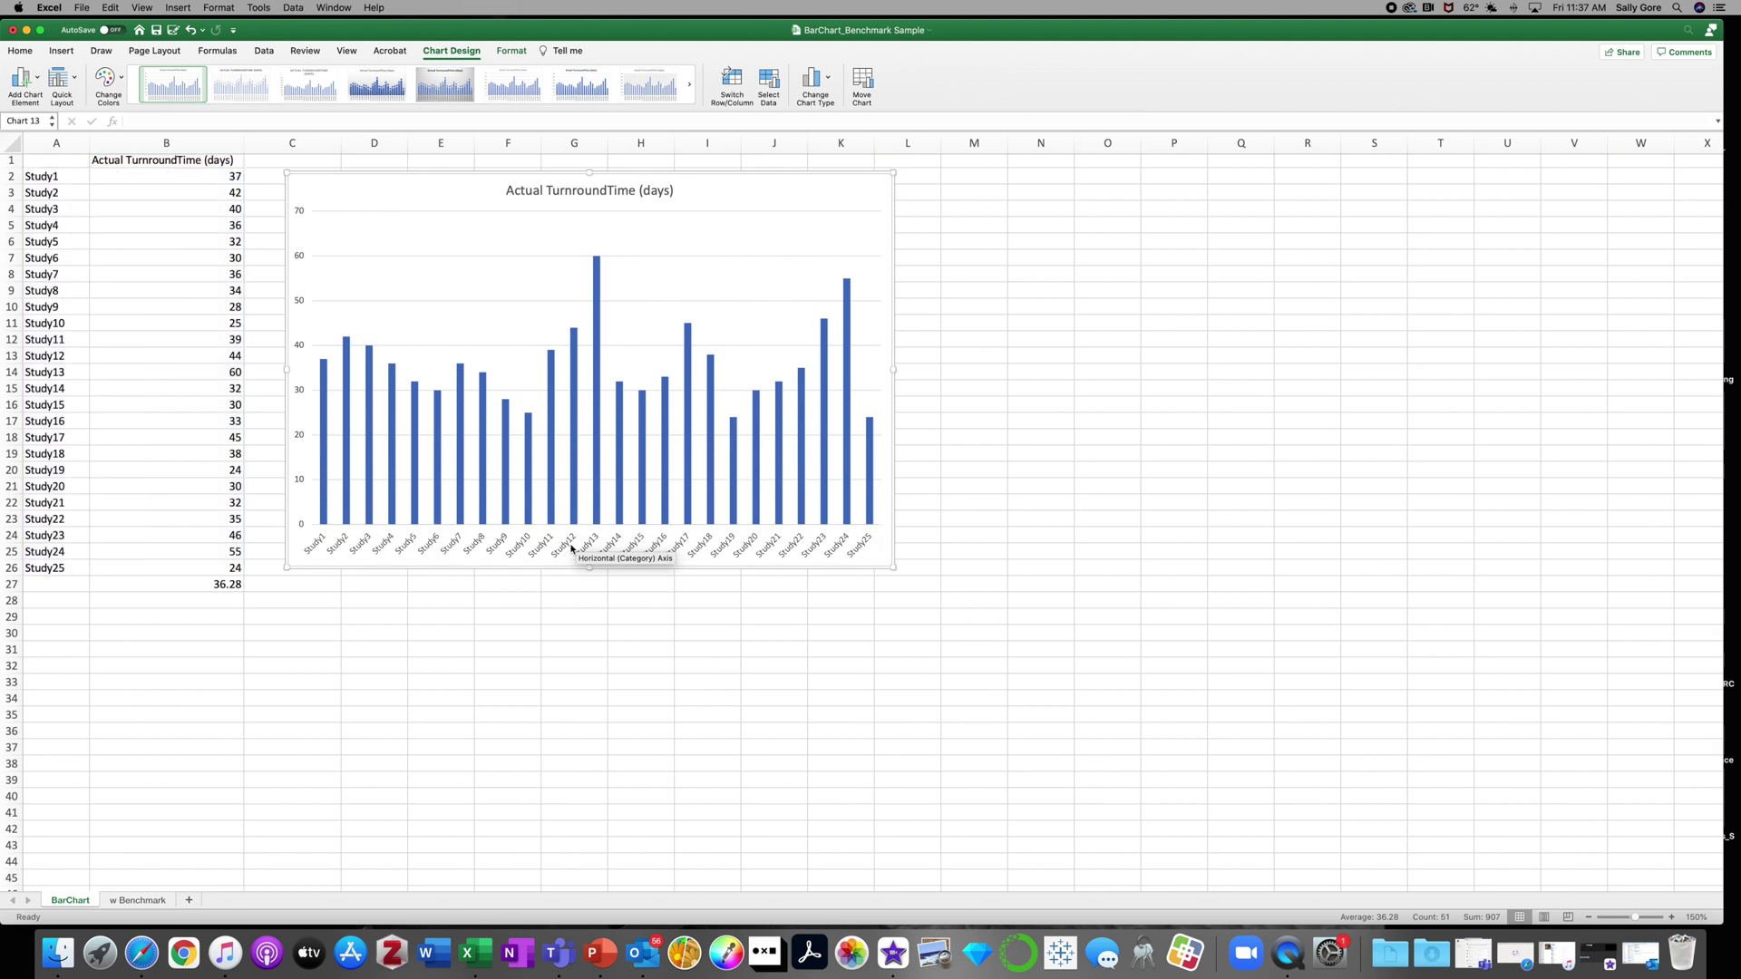
pyautogui.press('Delete')
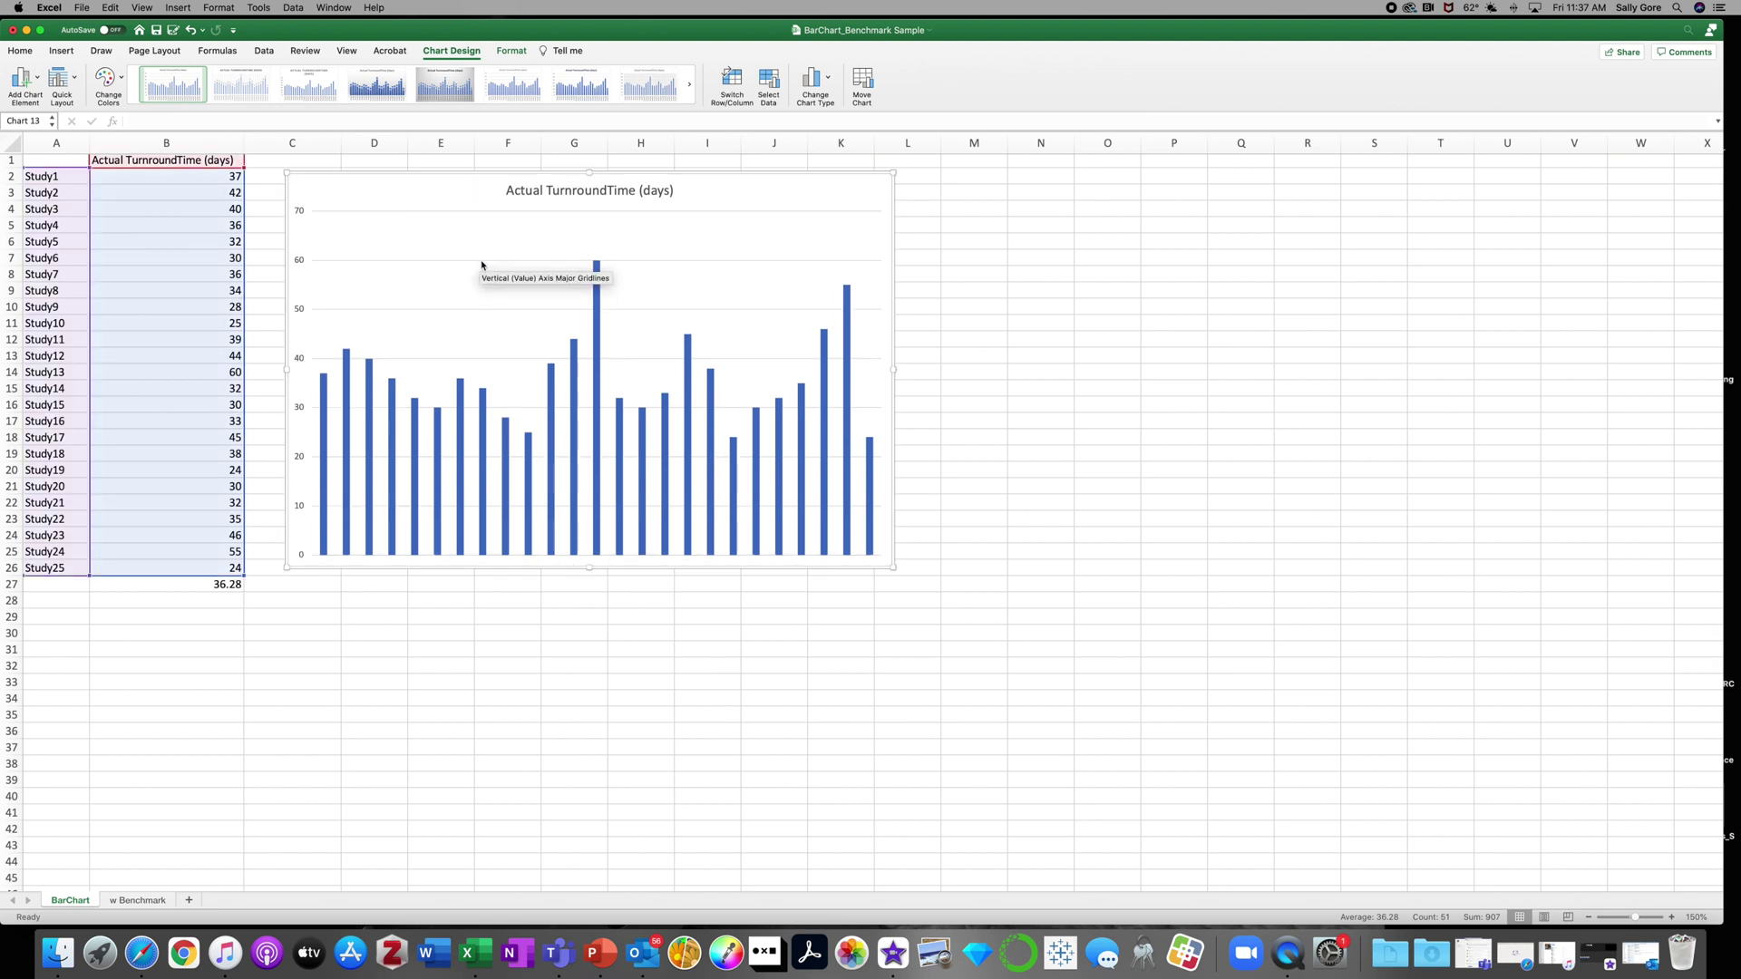
pyautogui.click(481, 263)
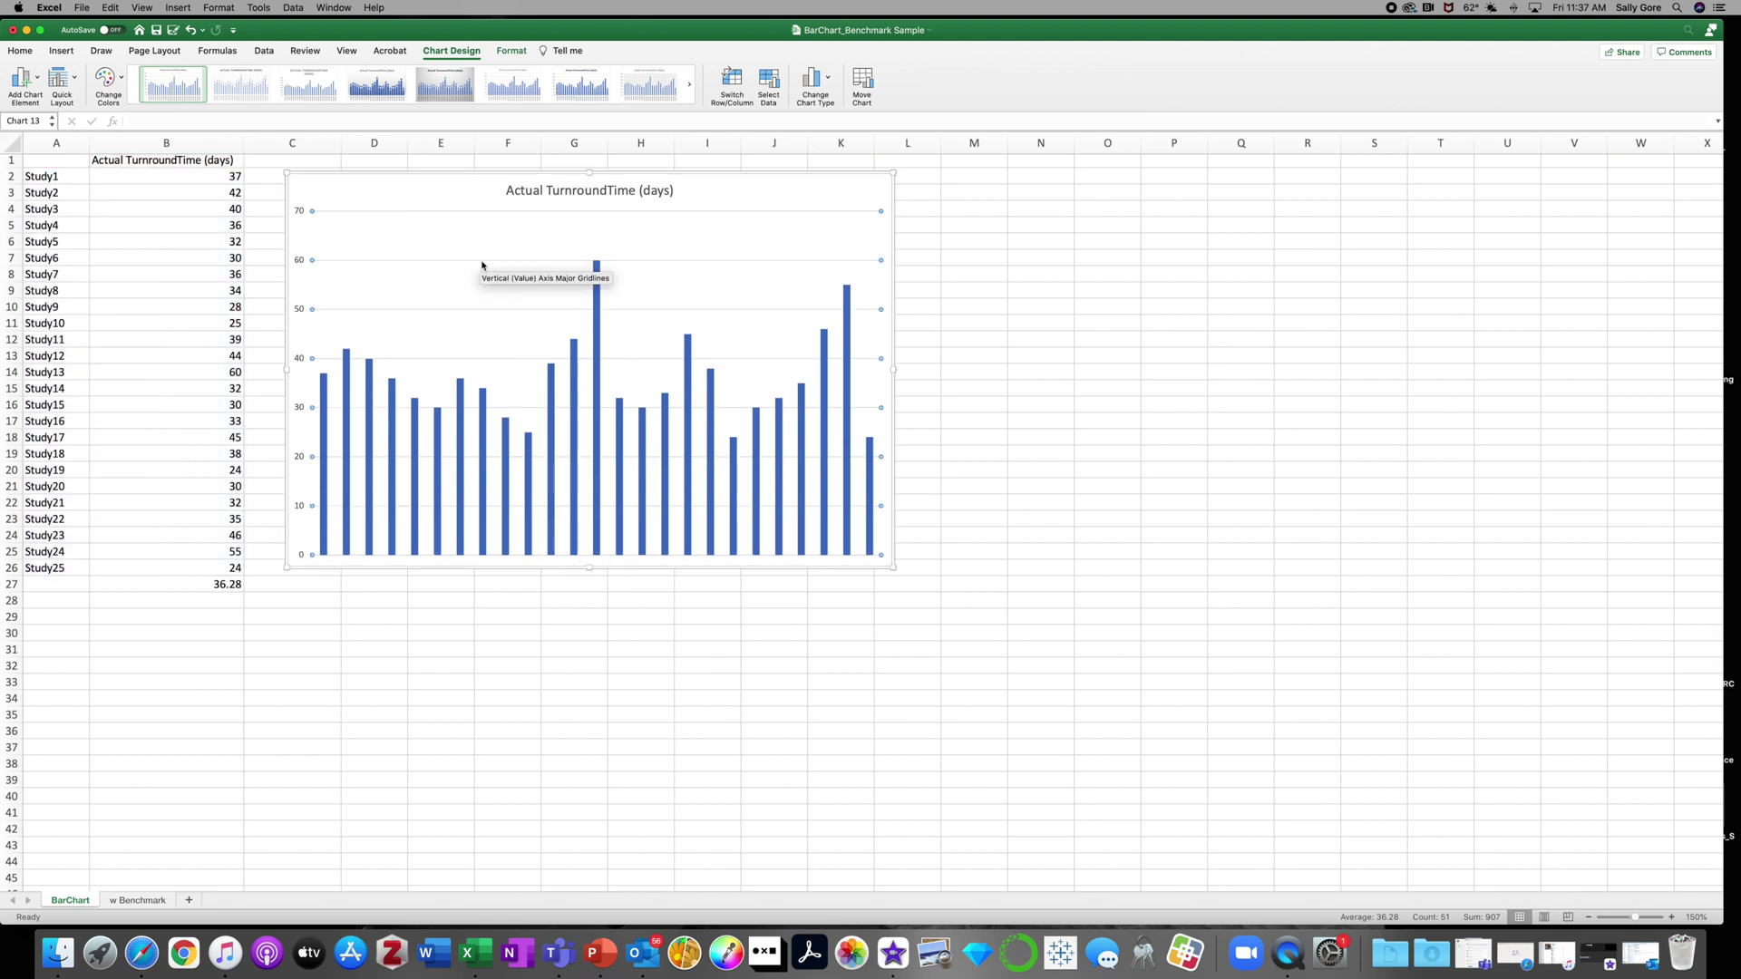
pyautogui.press('Delete')
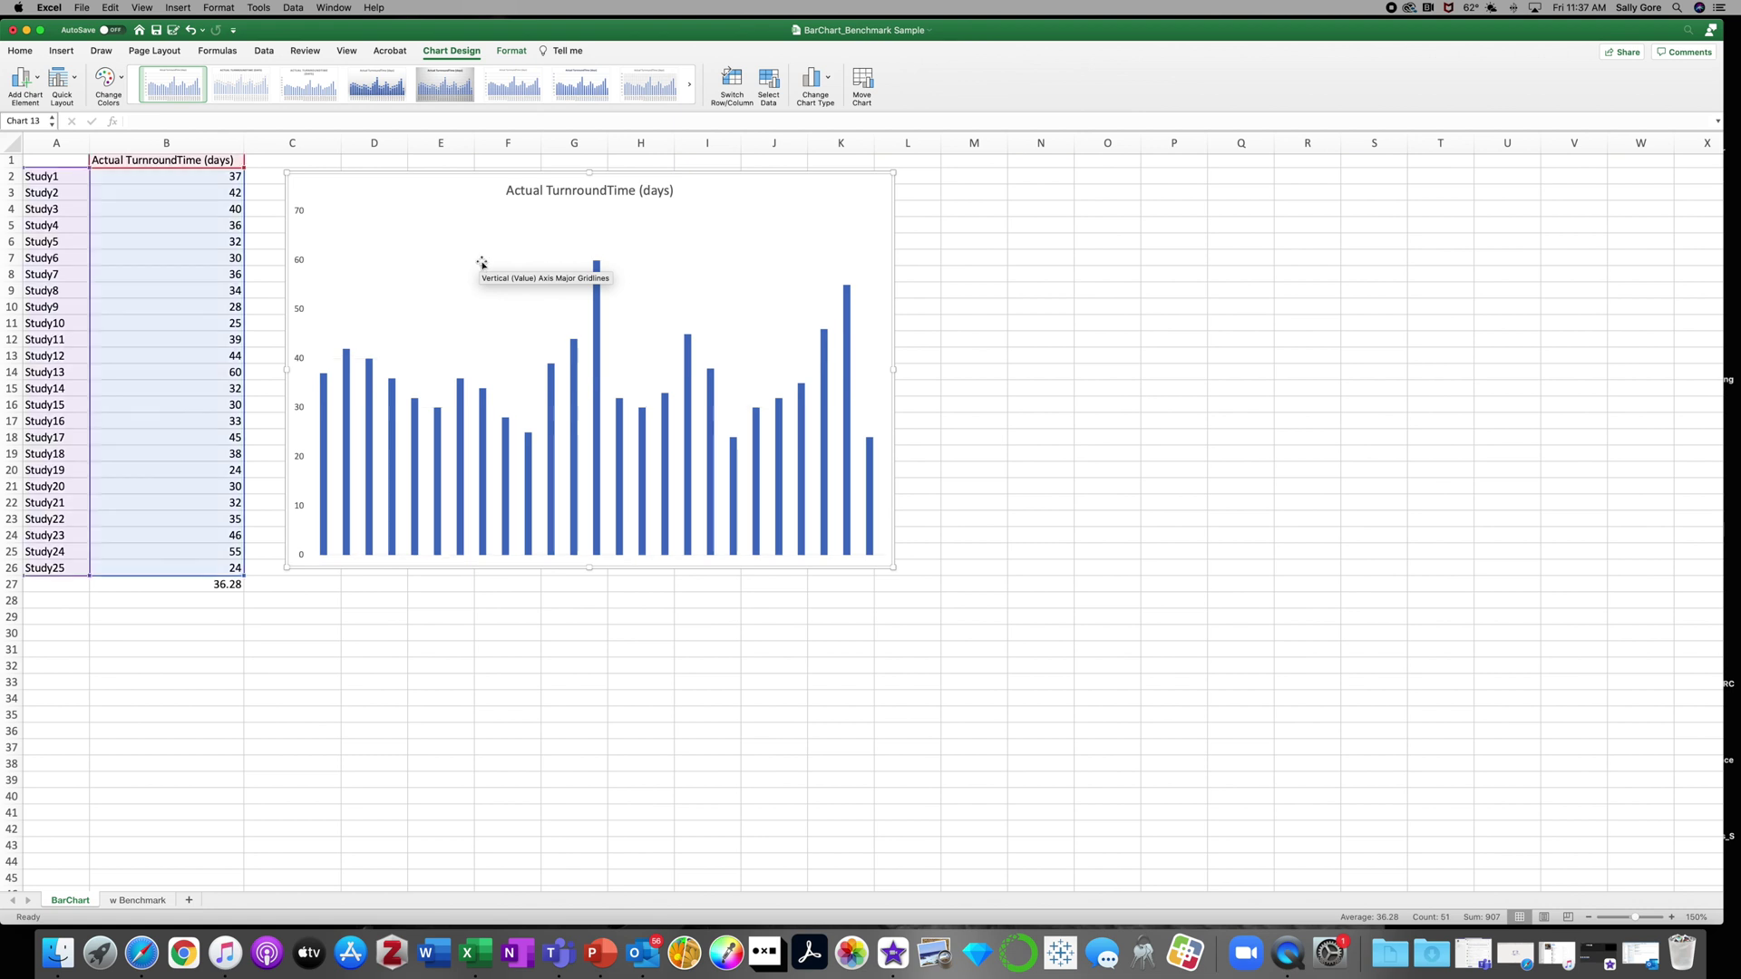
# Delete the vertical value axis and move the chart title to the top-left corner.
pyautogui.hscroll(1, 482, 263)
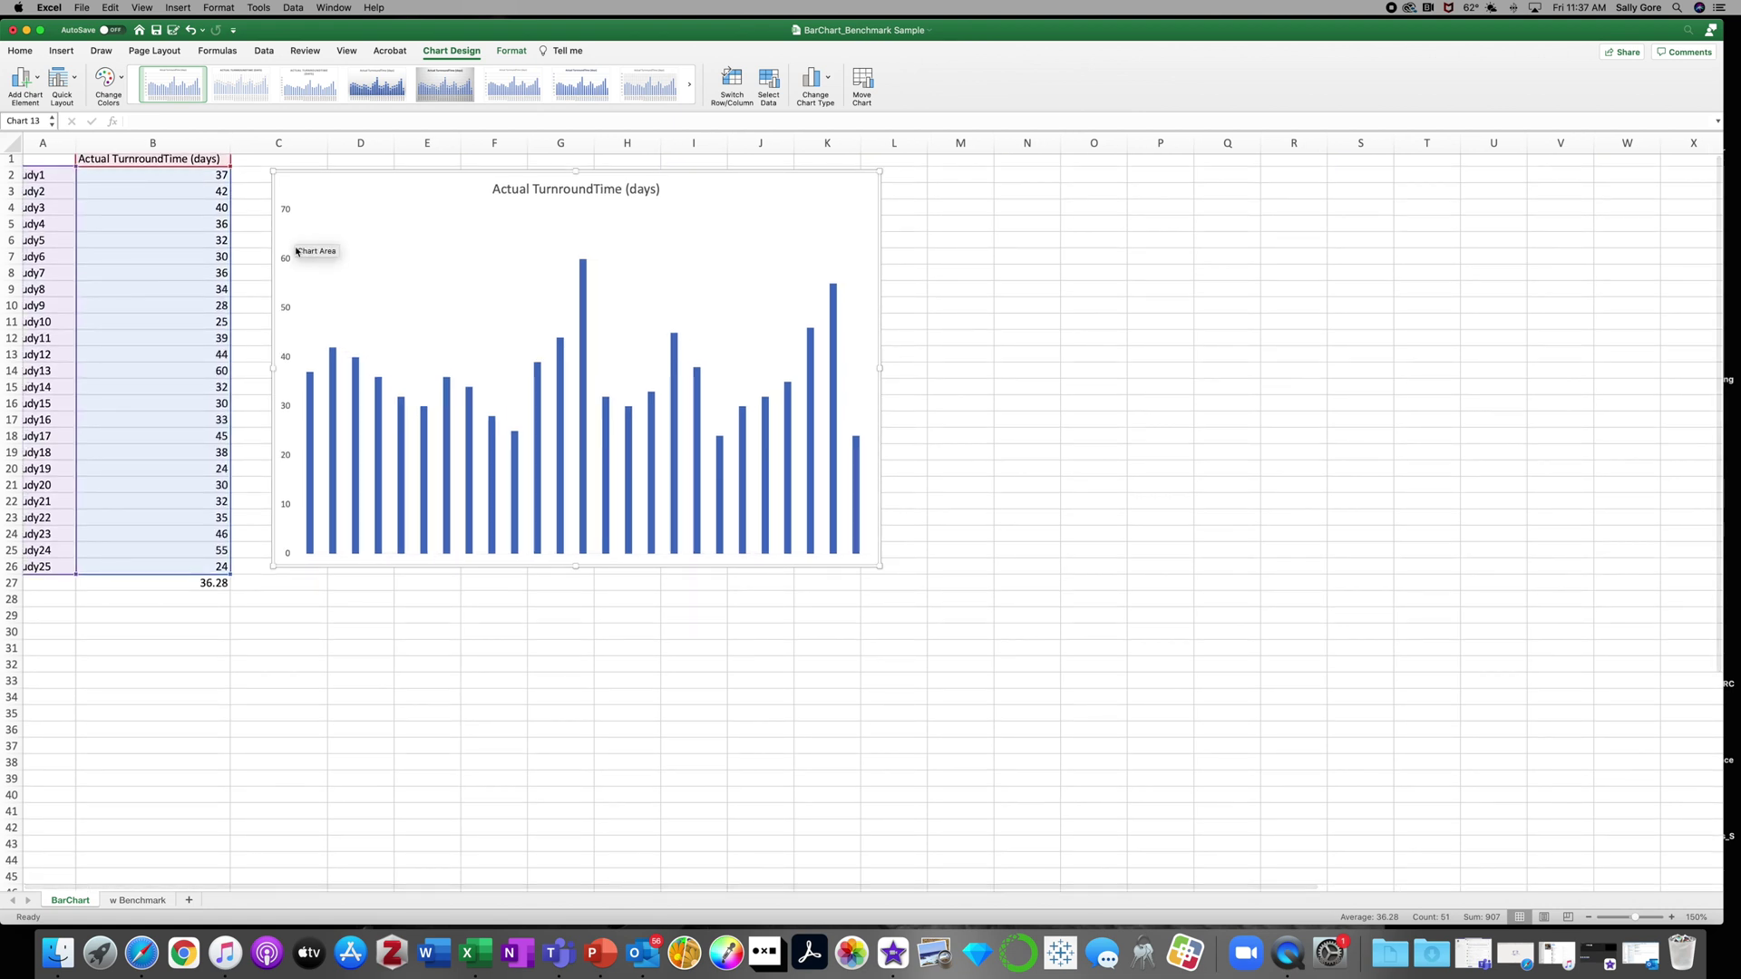
pyautogui.moveTo(356, 394)
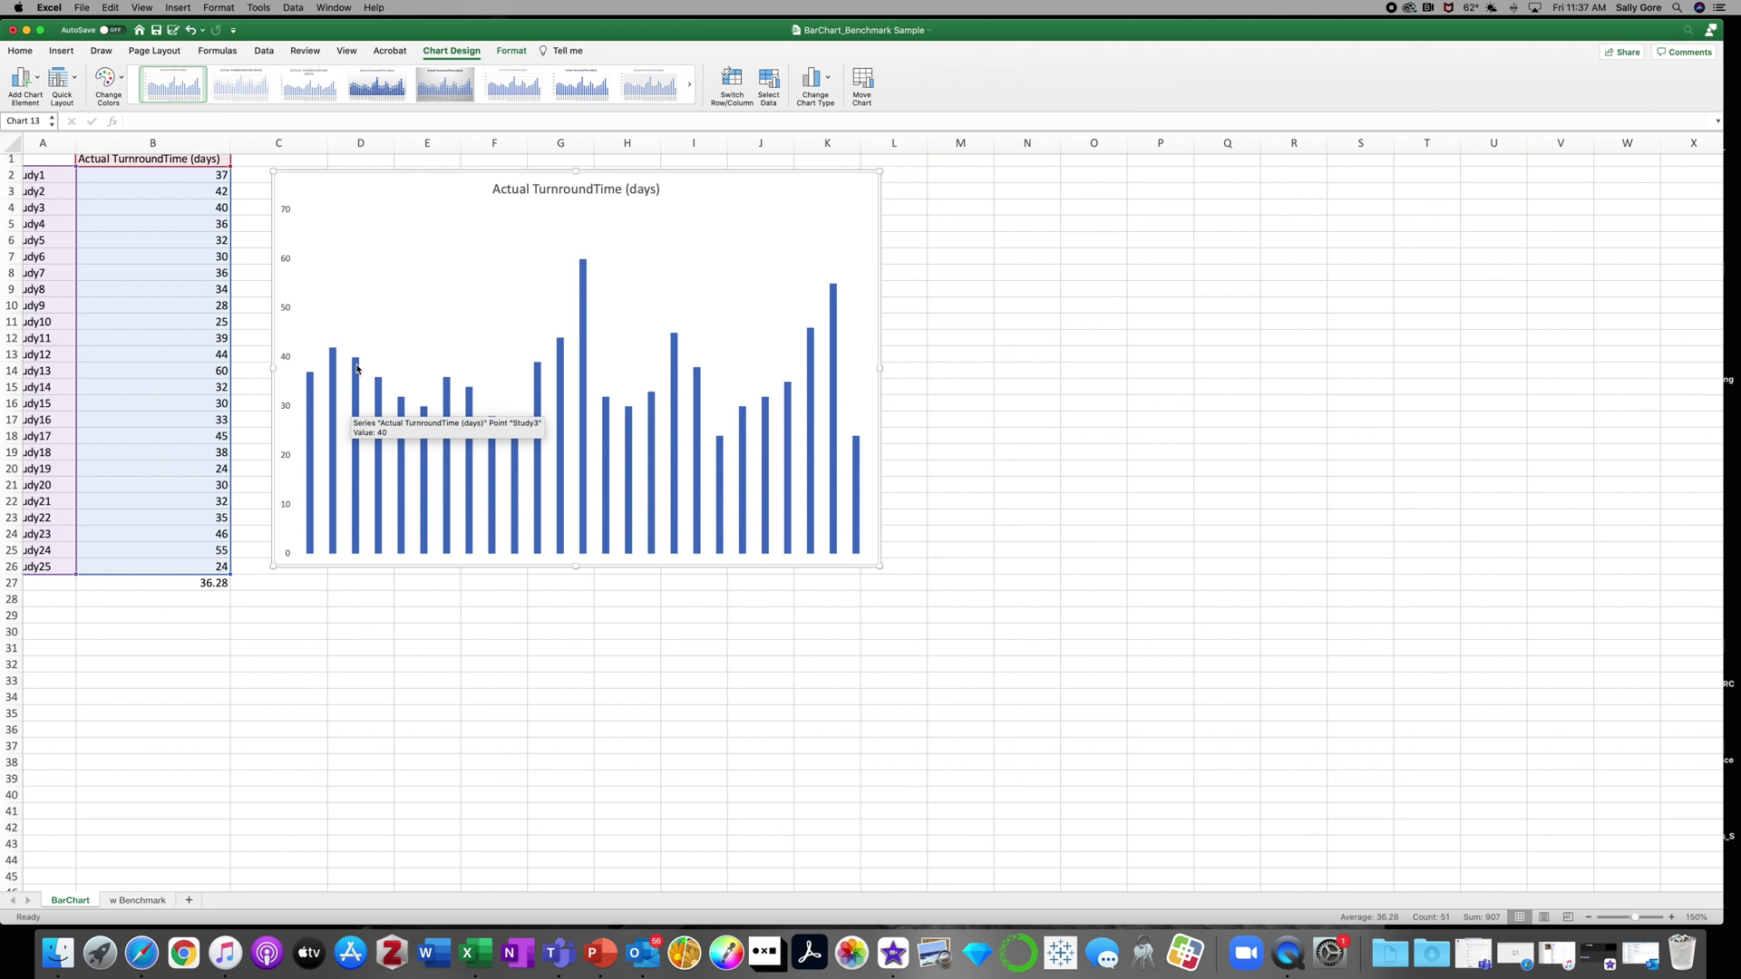
pyautogui.click(287, 310)
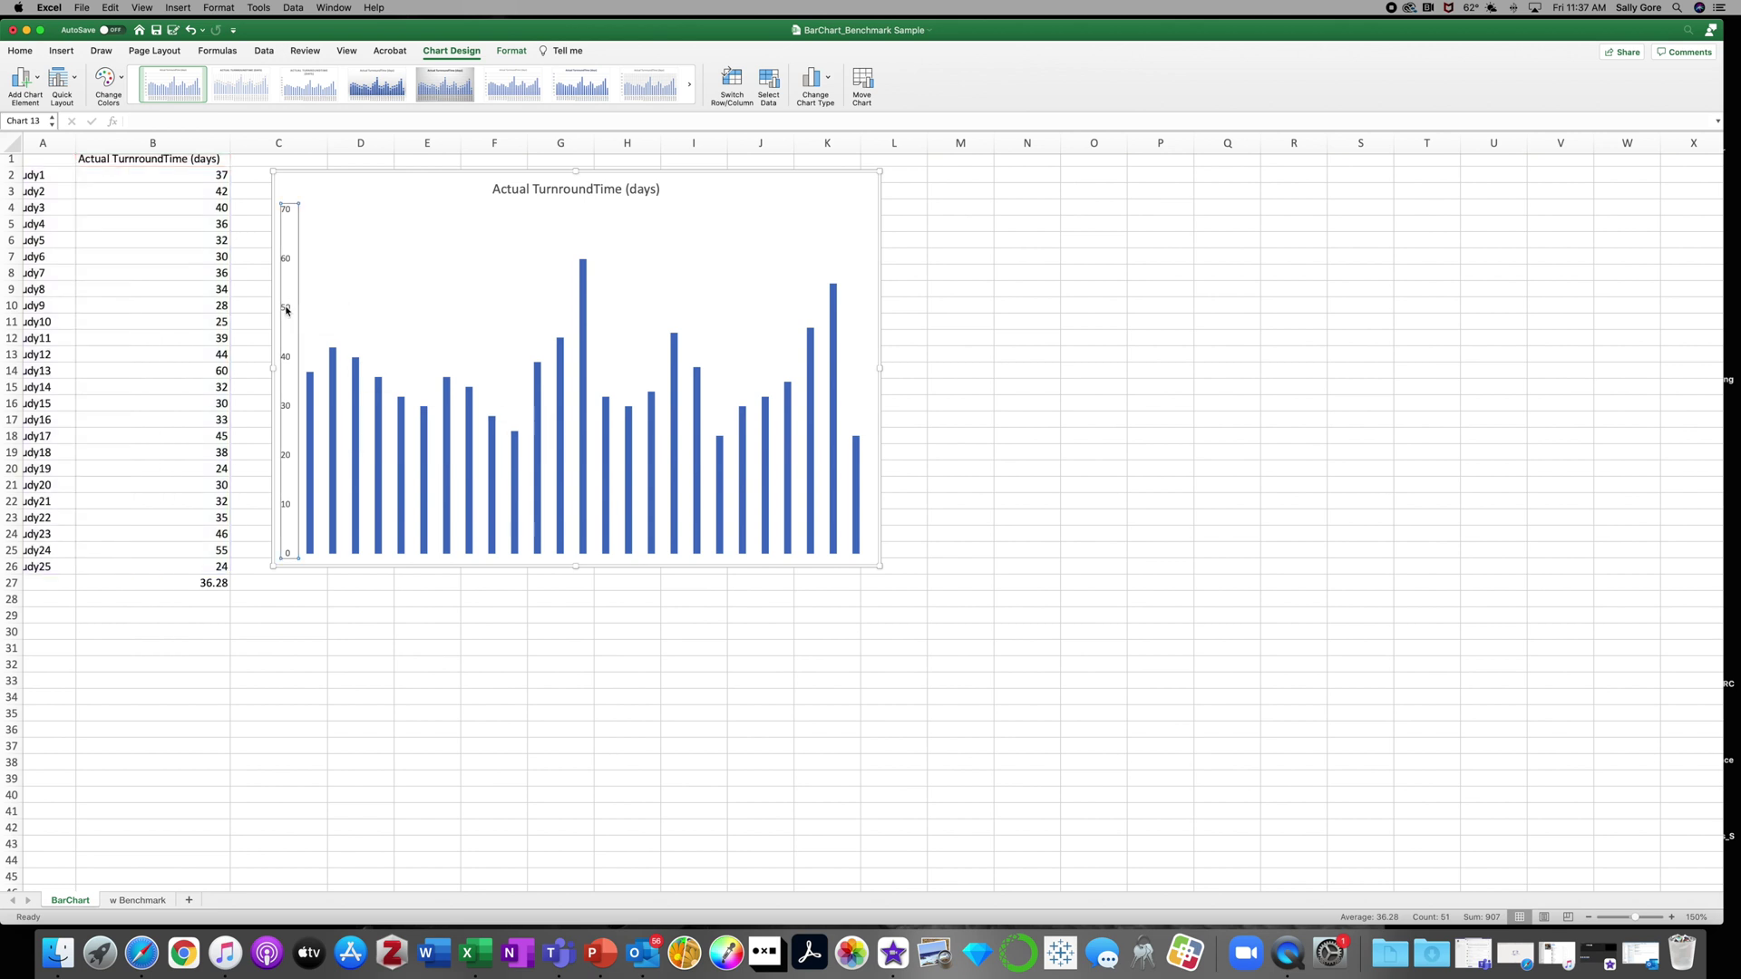
pyautogui.press('Delete')
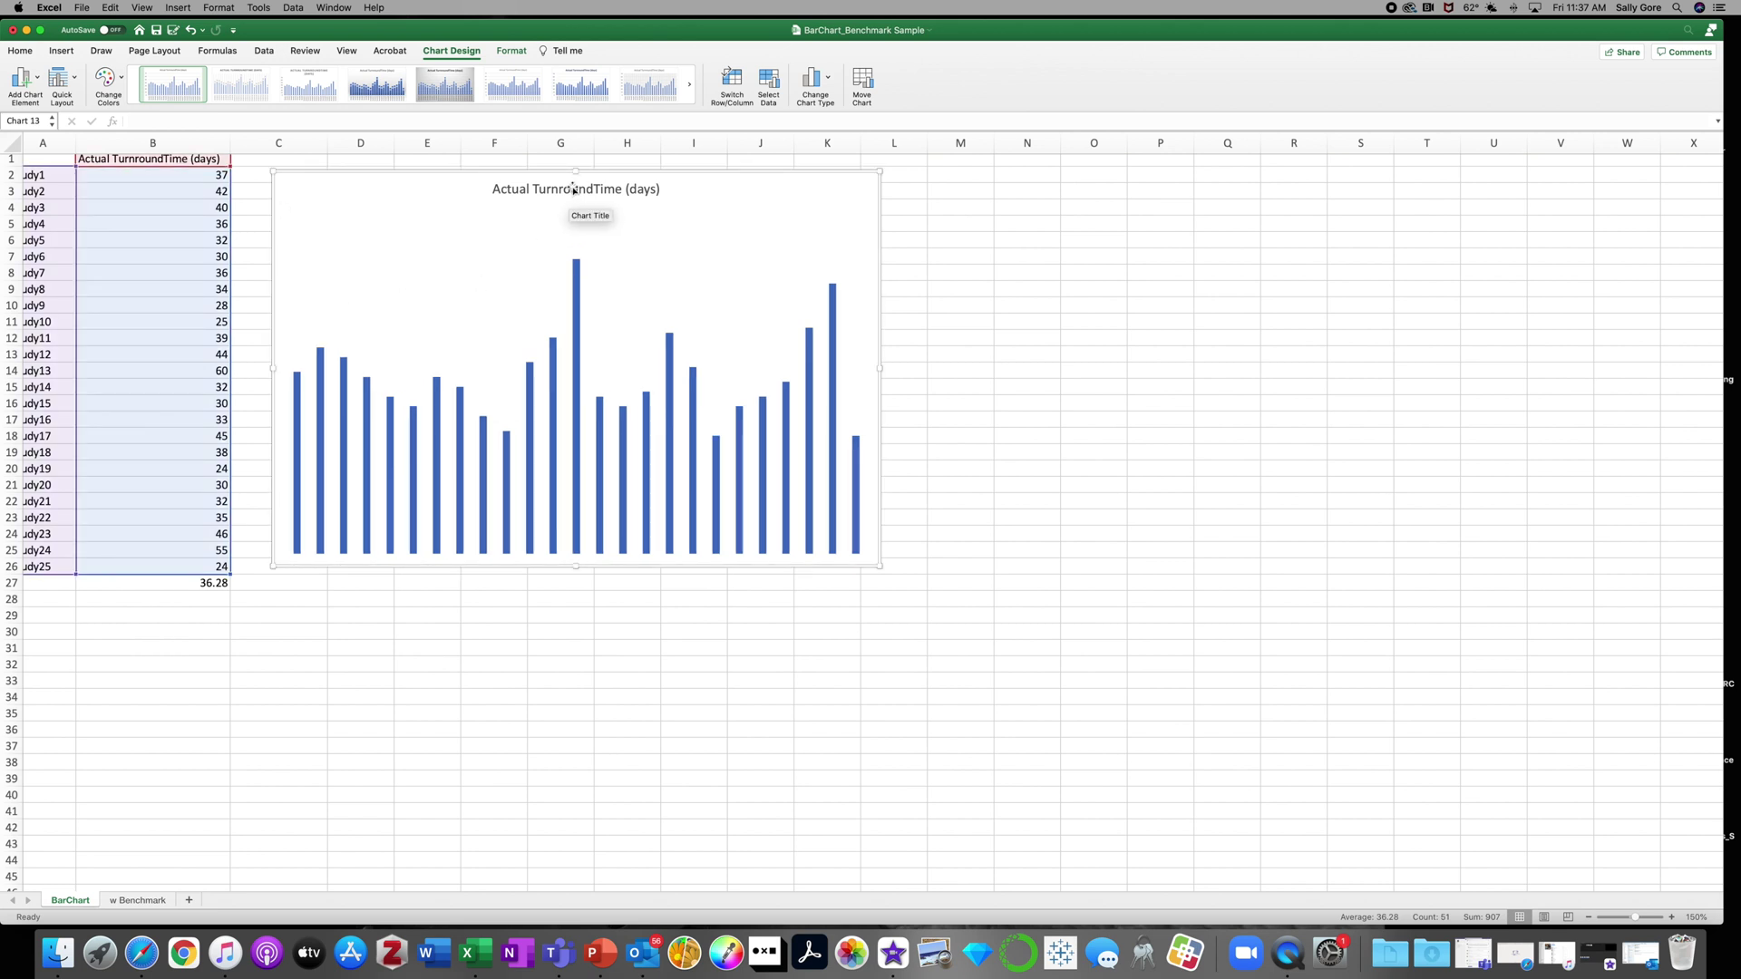
pyautogui.moveTo(573, 188); pyautogui.dragTo(374, 196)
pyautogui.moveTo(576, 333)
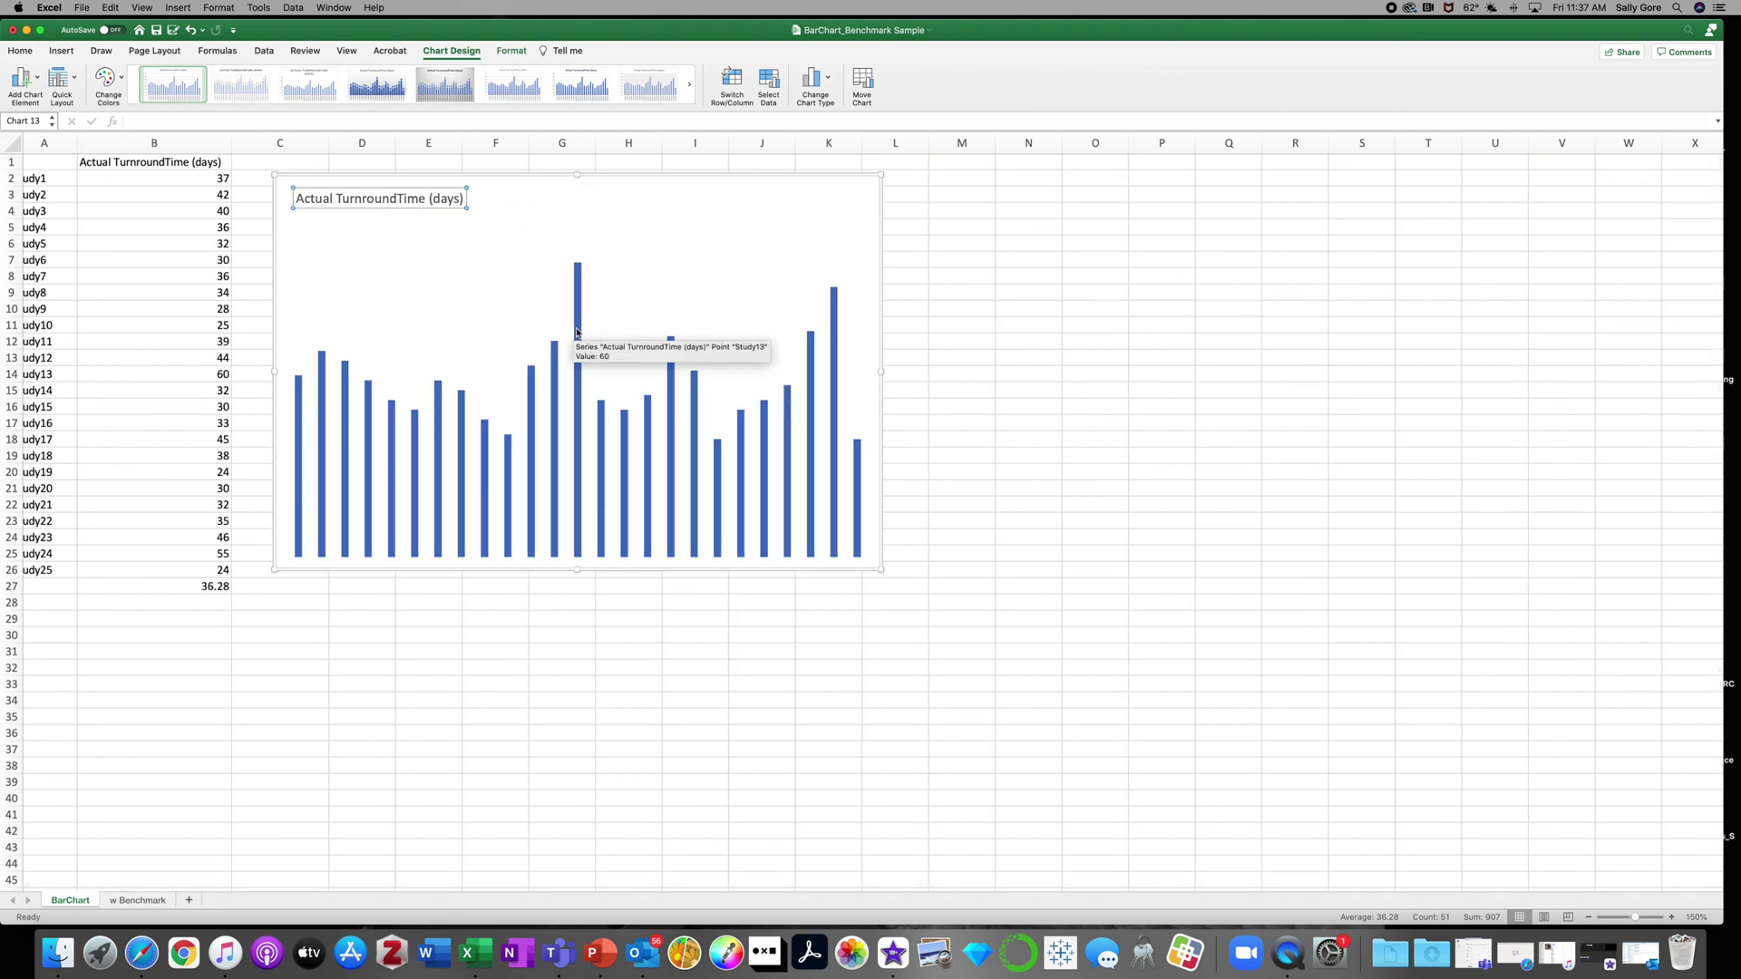
pyautogui.click(577, 332)
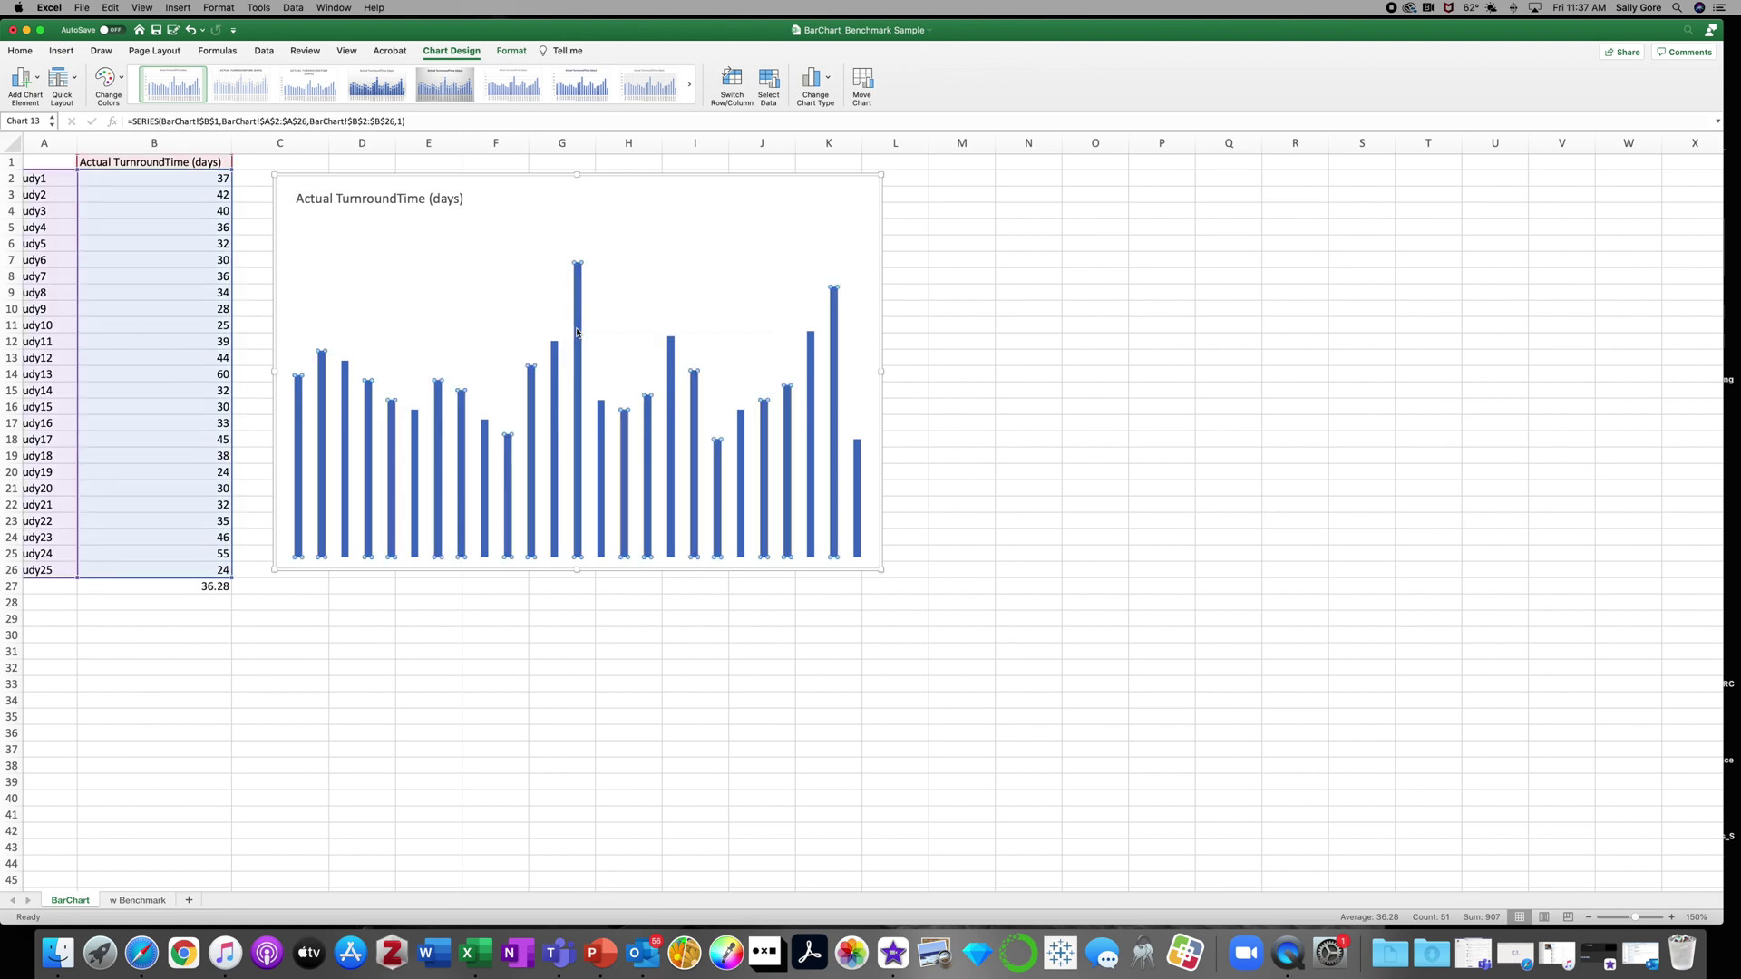
# Set the data series gap width to 55% in Format Data Series to widen the columns.
pyautogui.rightClick(576, 333)
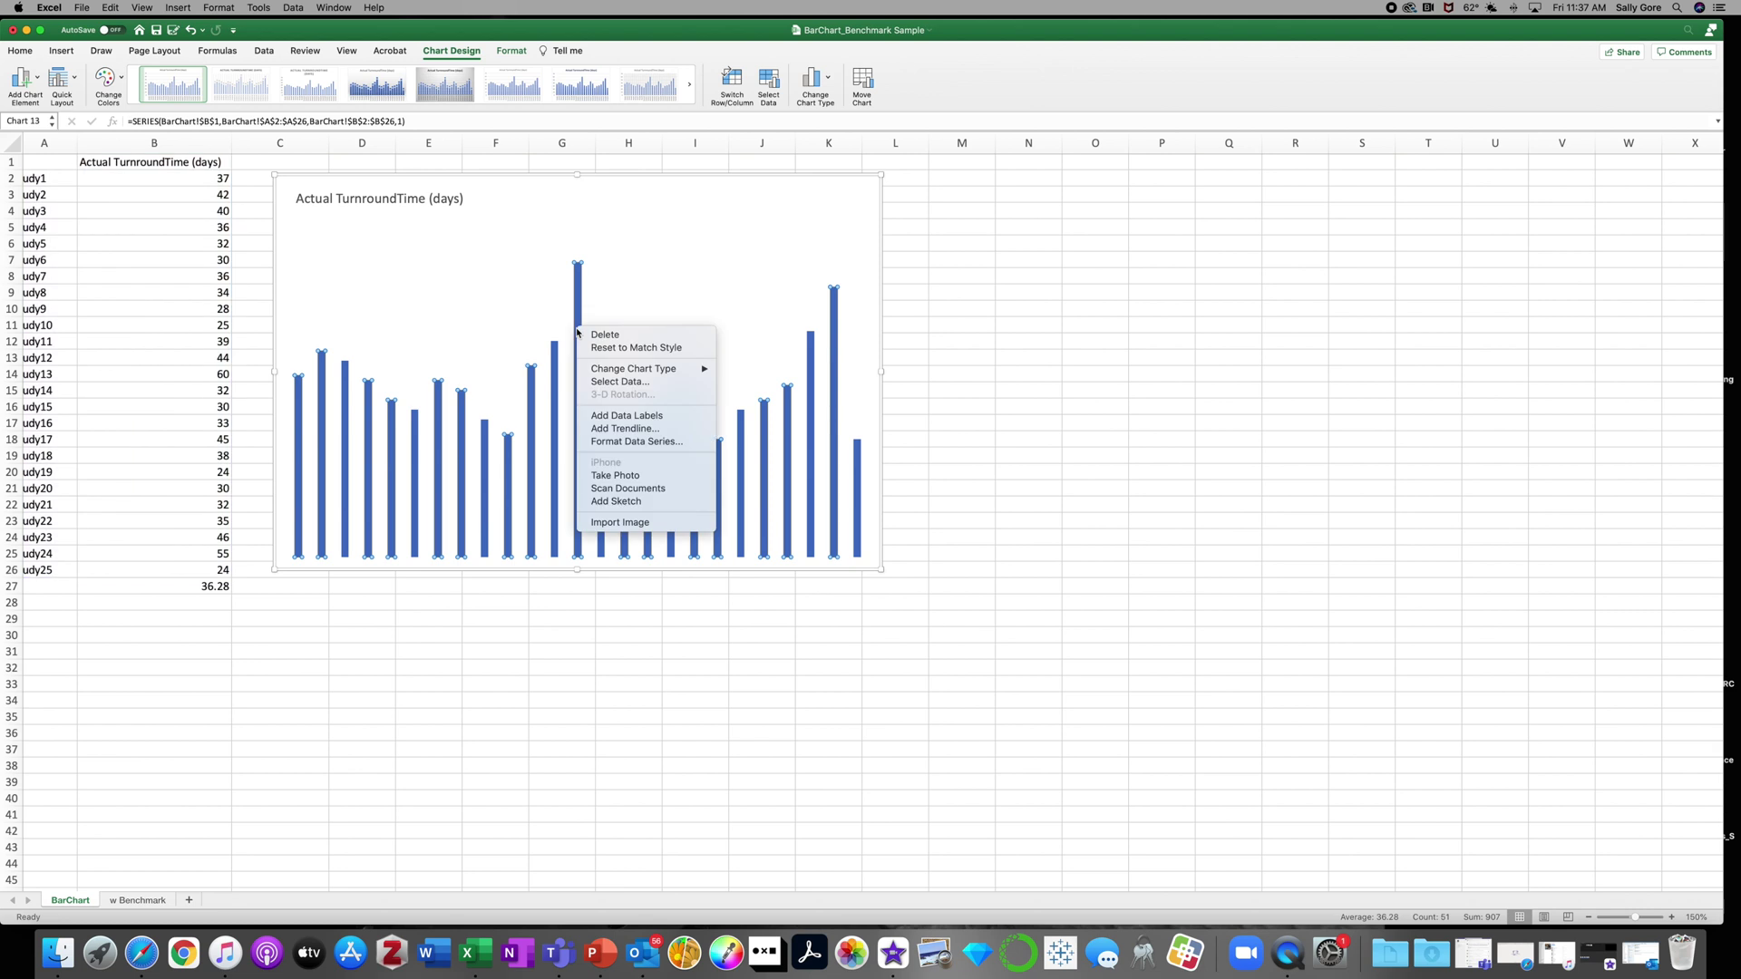
pyautogui.click(638, 441)
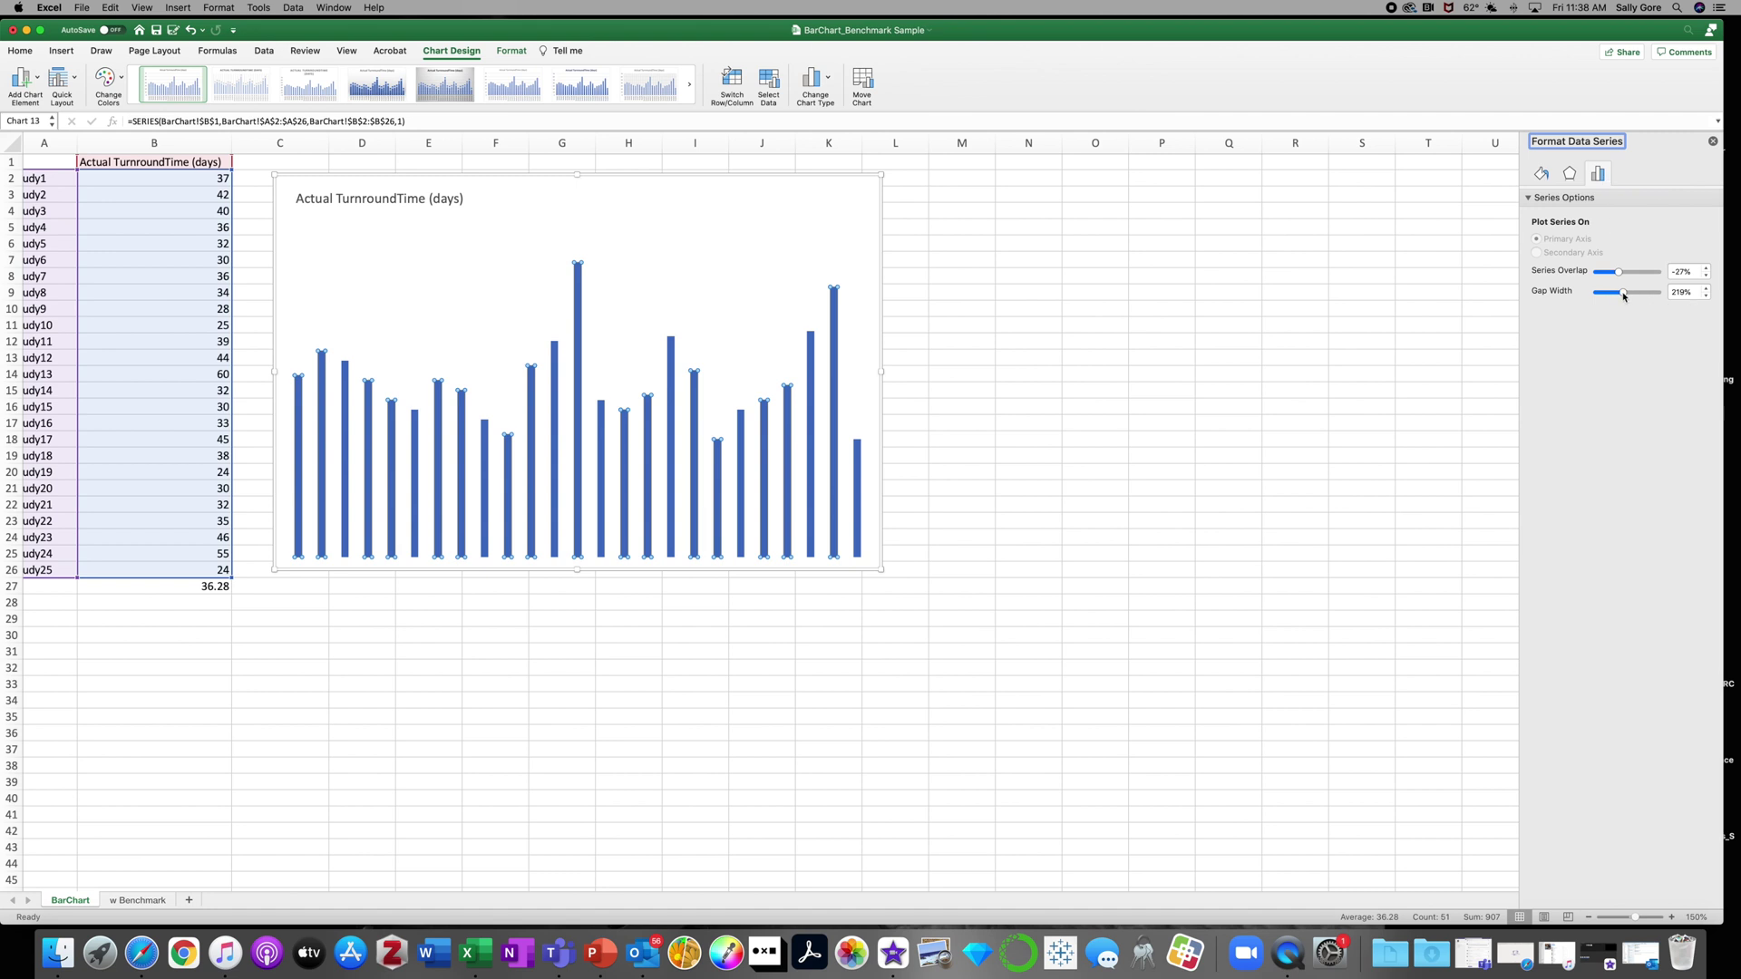
pyautogui.moveTo(1620, 295); pyautogui.dragTo(1602, 297)
pyautogui.doubleClick(1673, 291)
pyautogui.write('4')
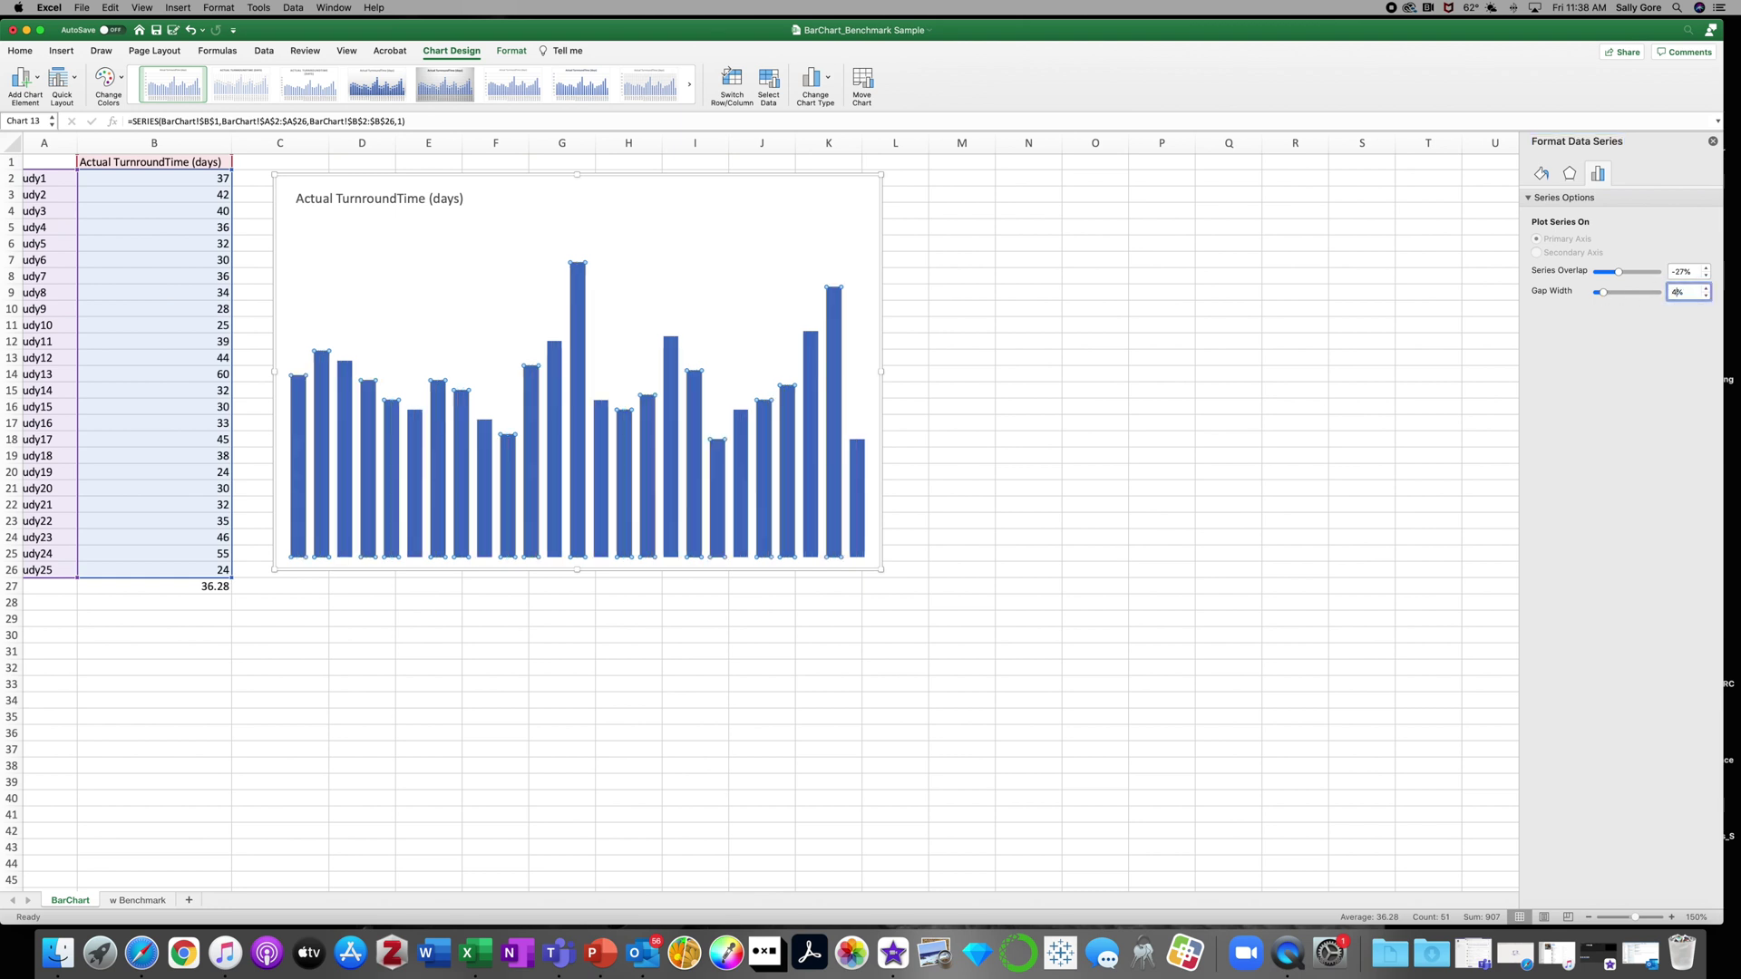
pyautogui.press('BackSpace')
pyautogui.write('55')
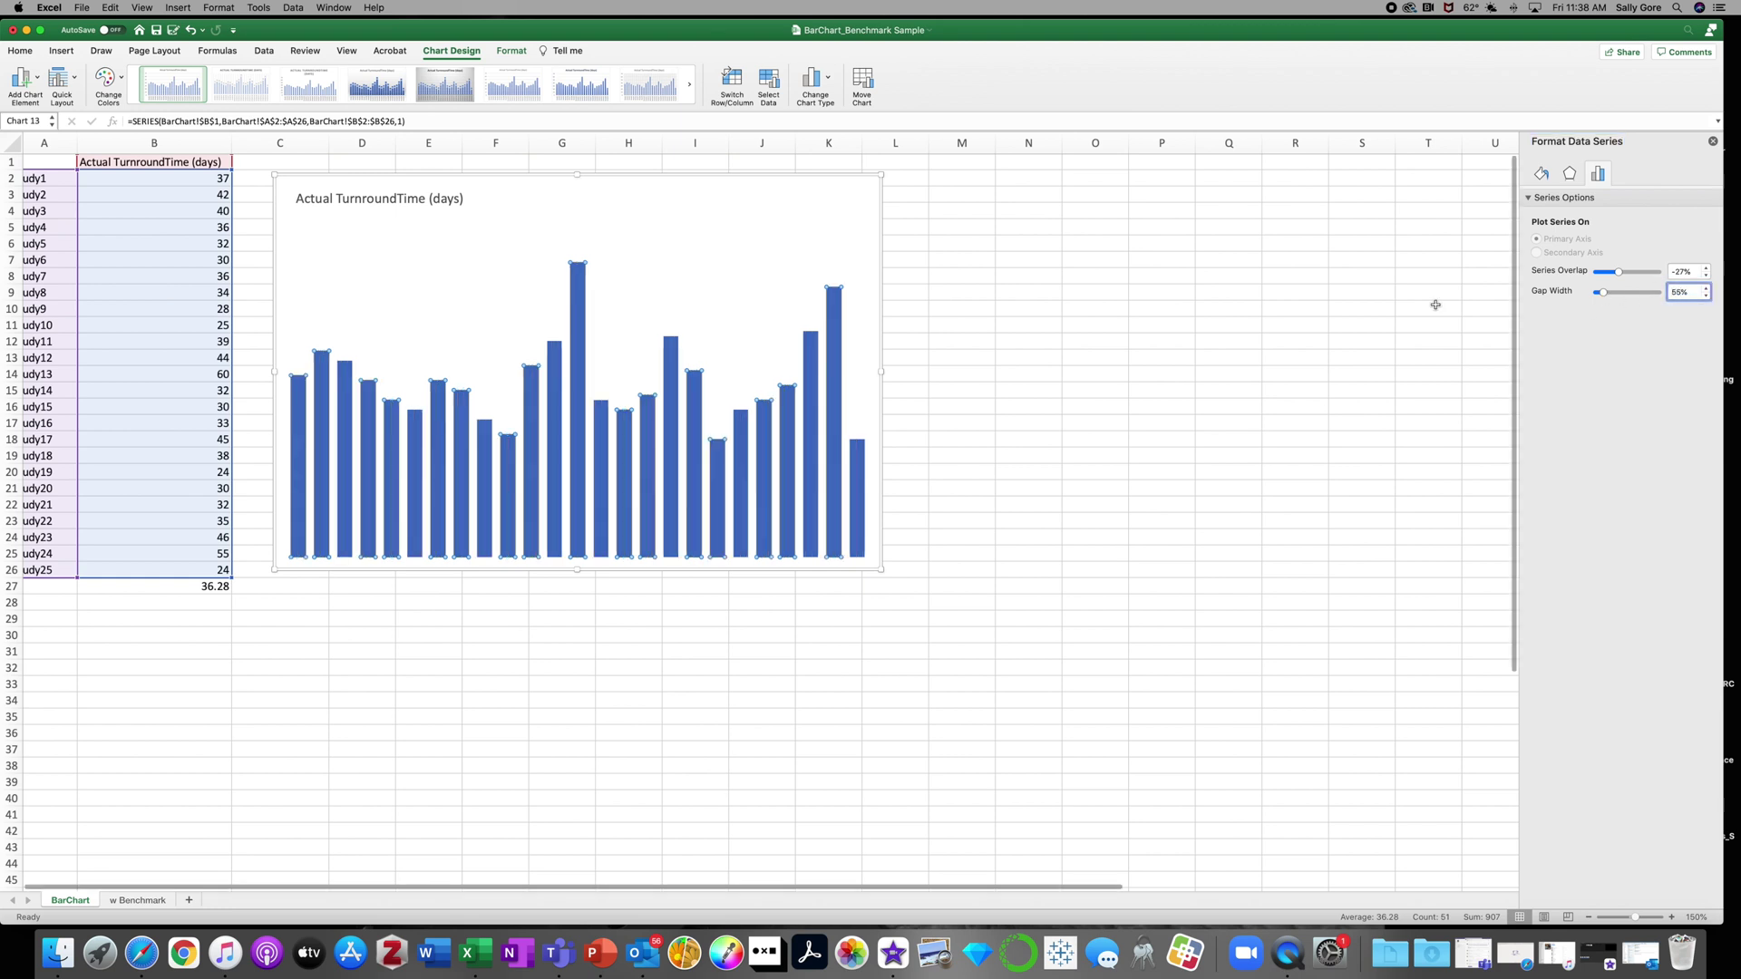
pyautogui.click(1432, 305)
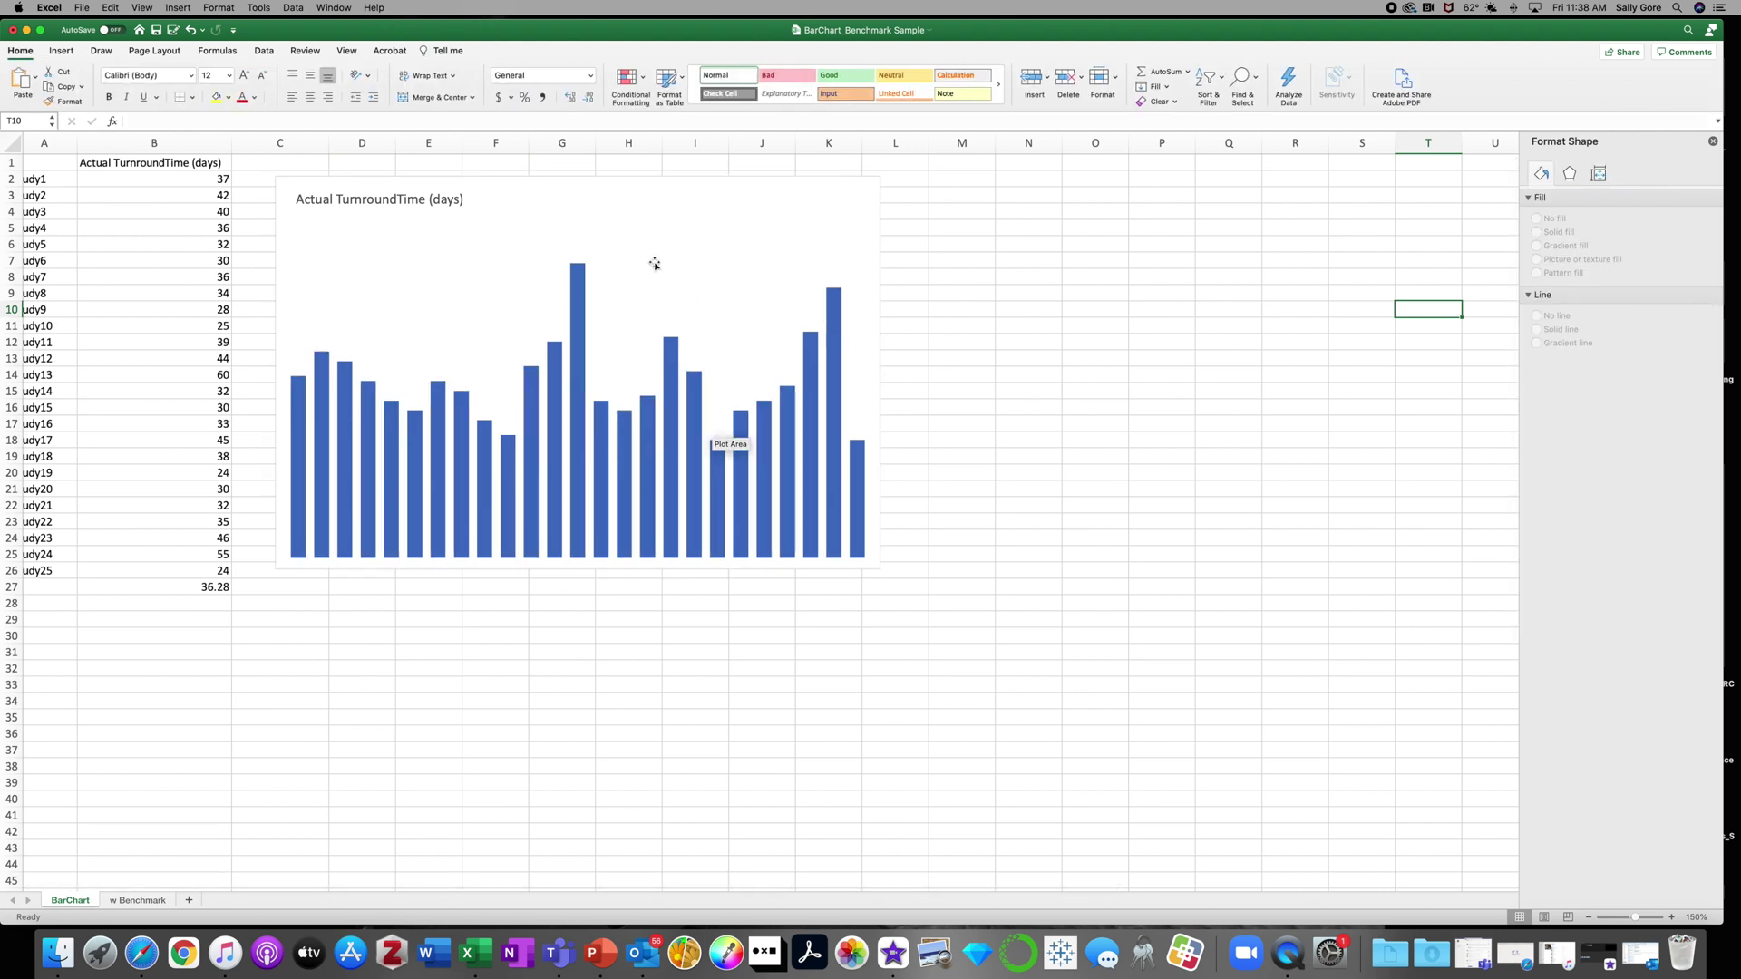
# Give the column series a solid black fill.
pyautogui.click(581, 303)
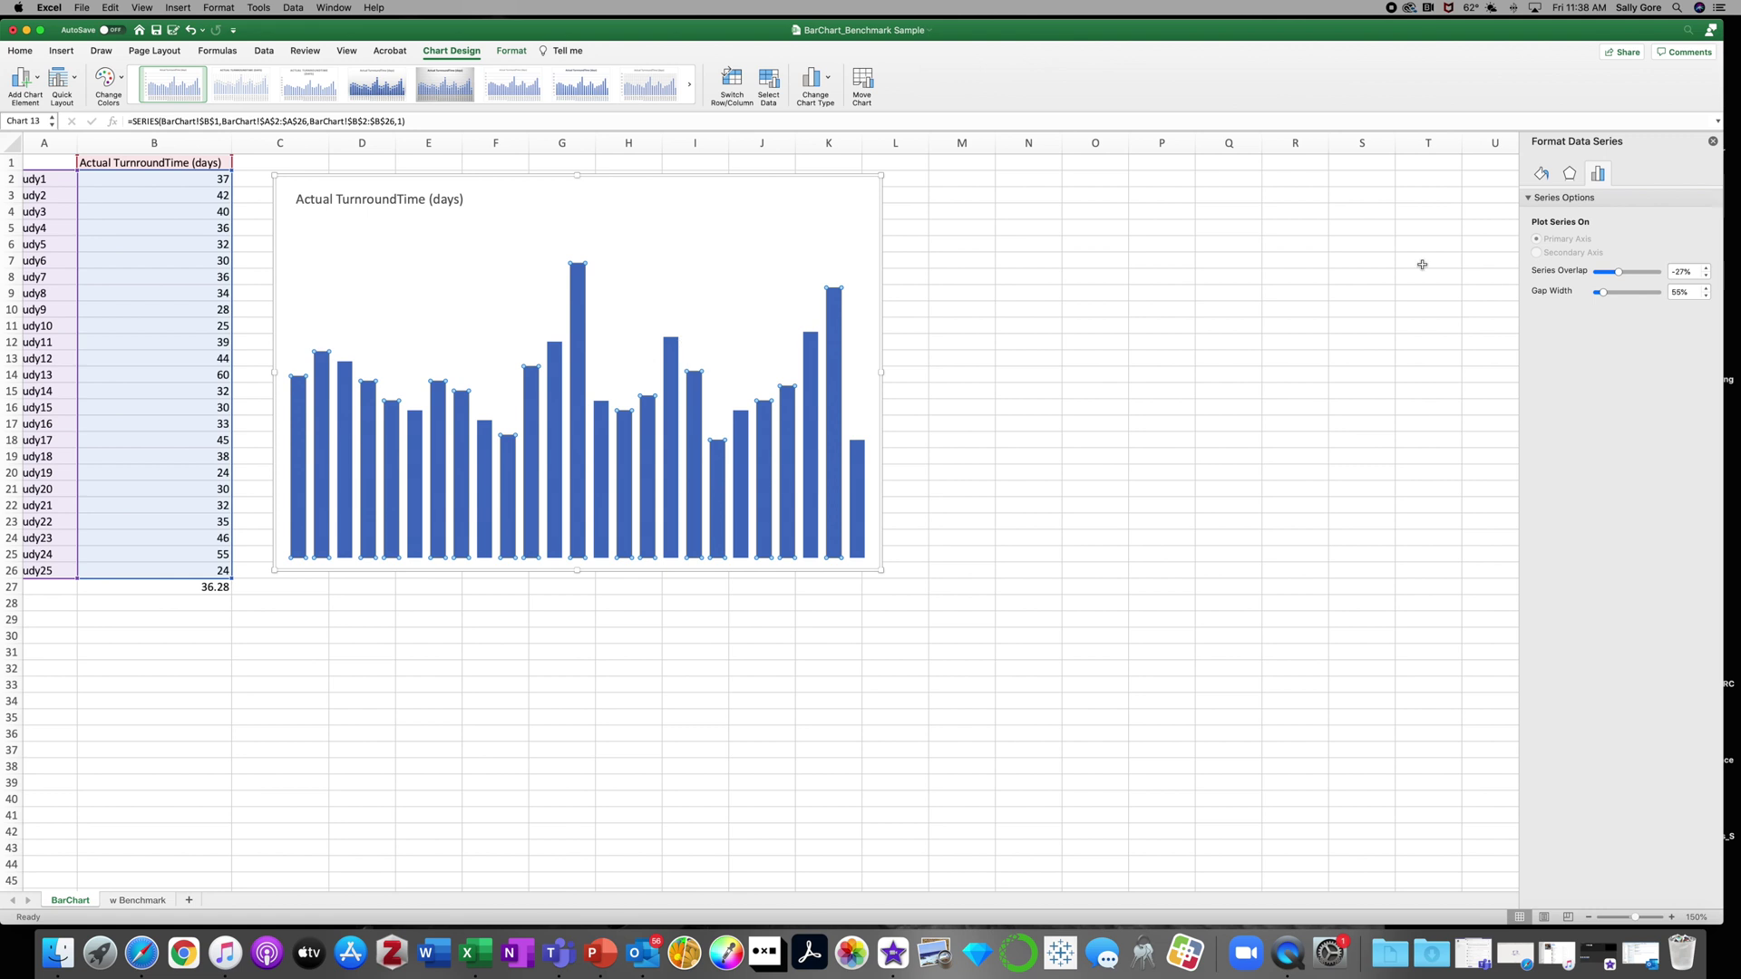
pyautogui.click(1544, 178)
pyautogui.click(1698, 336)
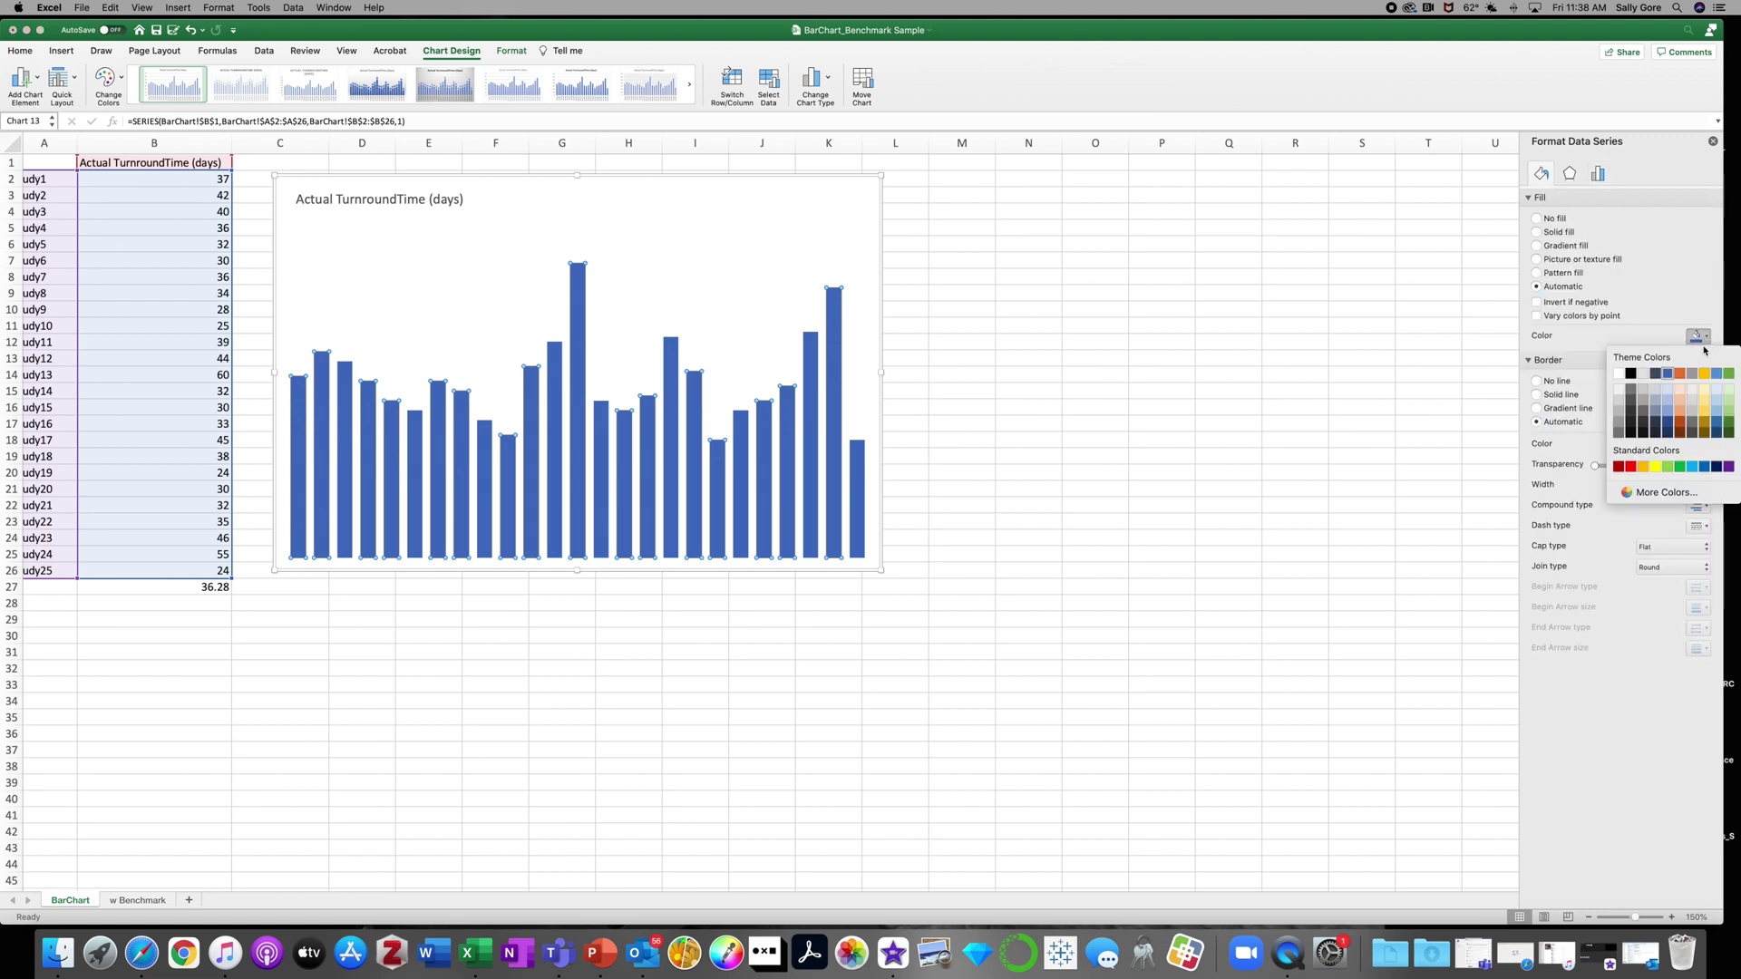
pyautogui.click(1630, 372)
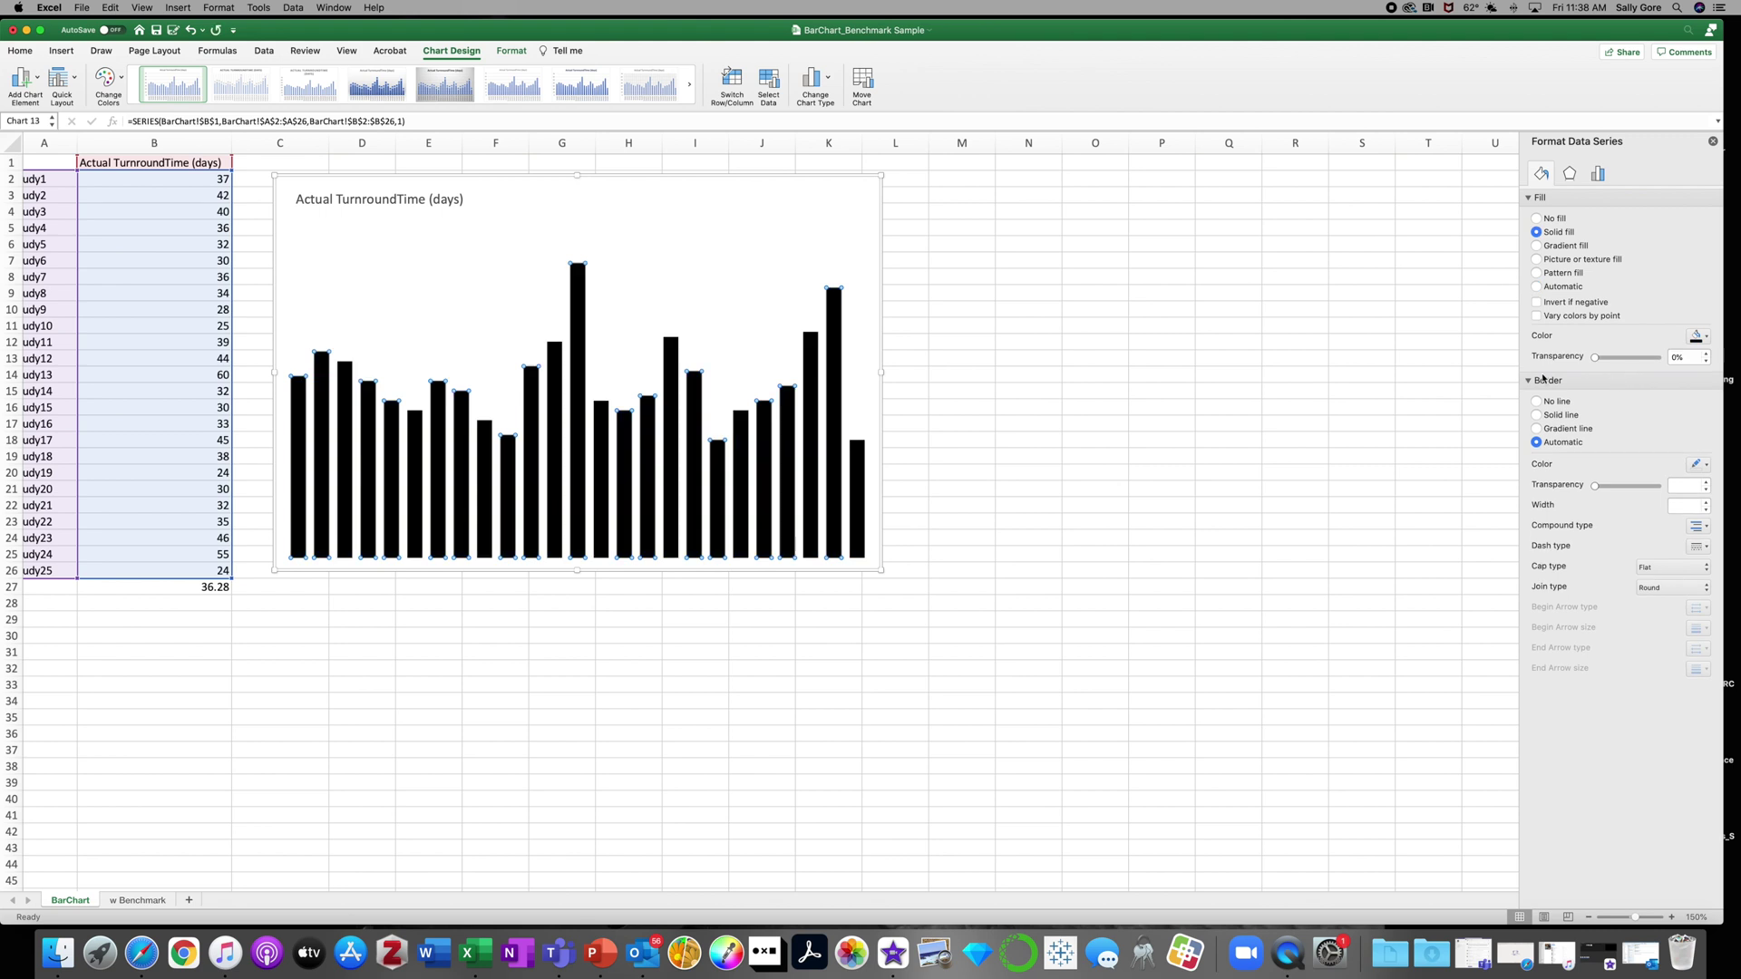
pyautogui.moveTo(581, 271)
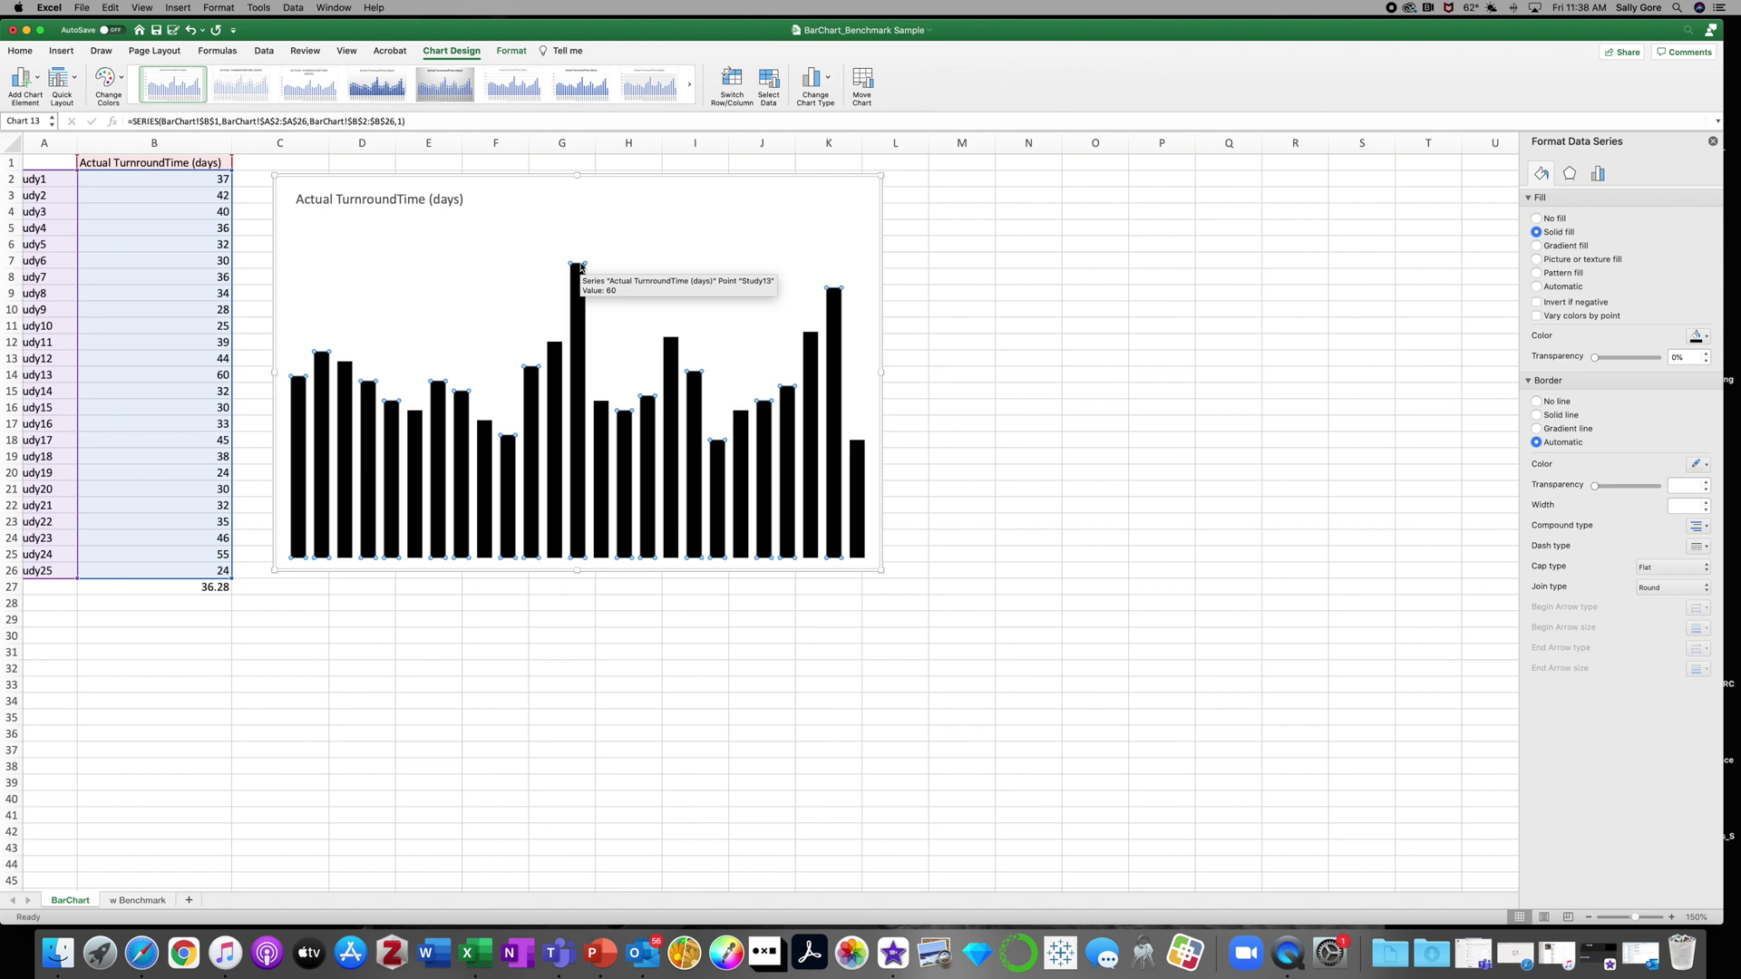
# Add data labels showing each column's turnaround days, and select the labels.
pyautogui.rightClick(581, 267)
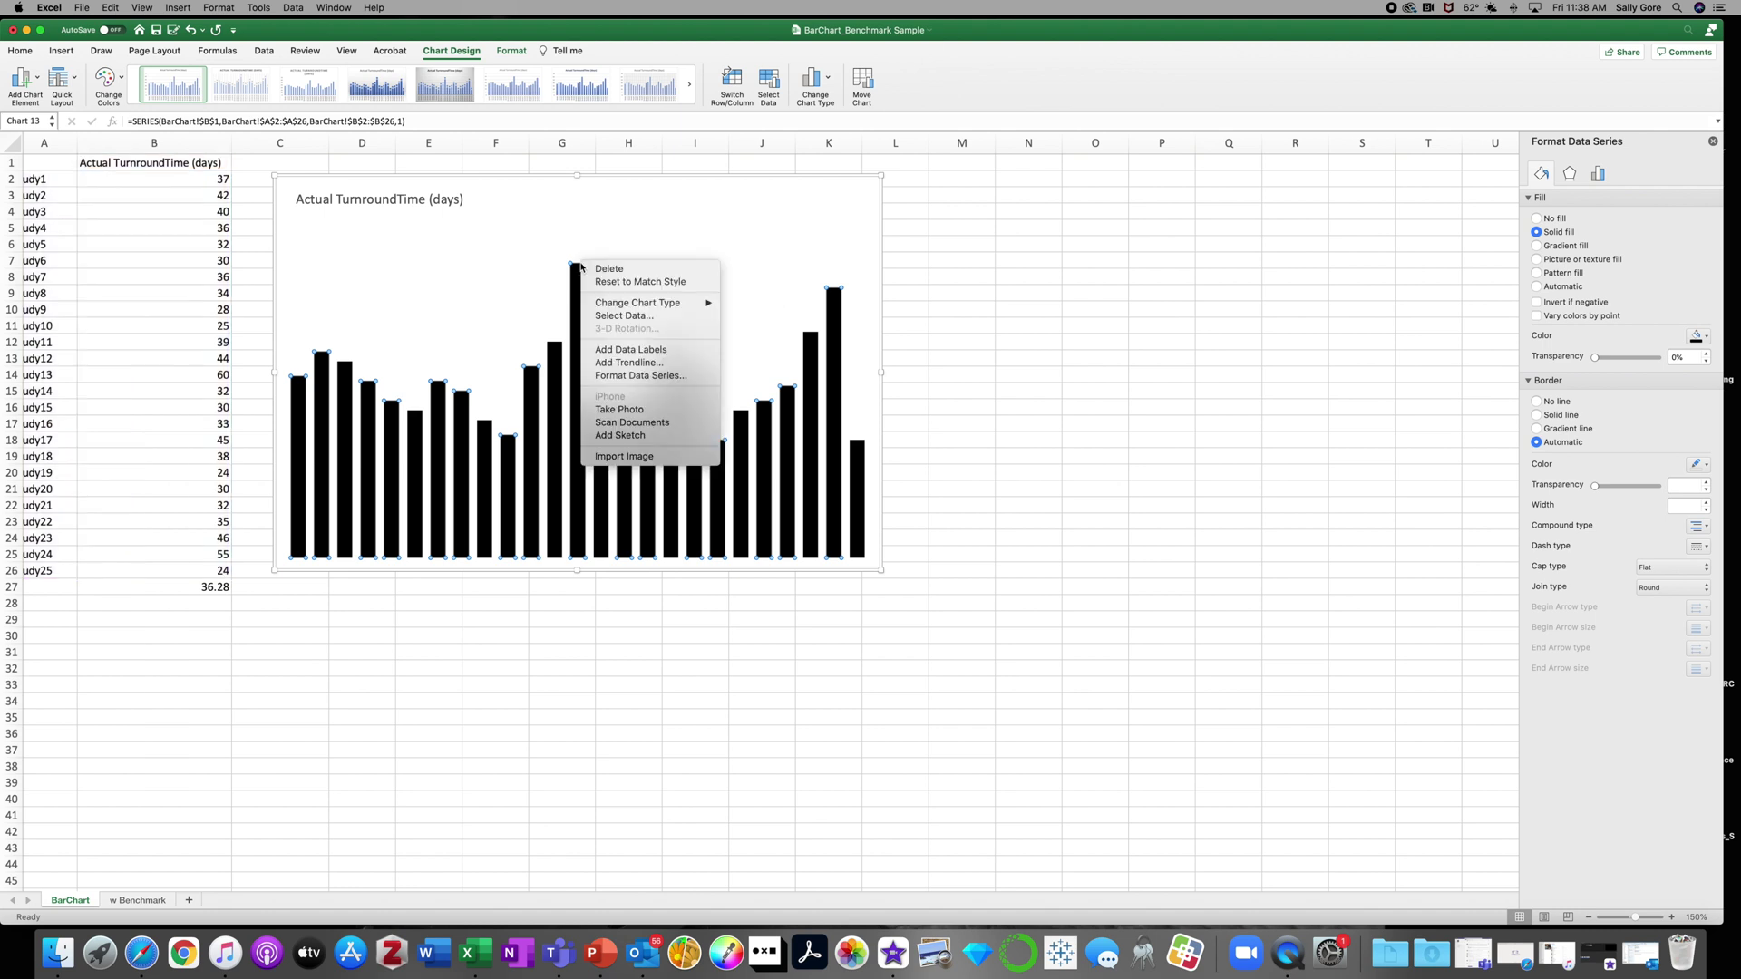
pyautogui.click(662, 352)
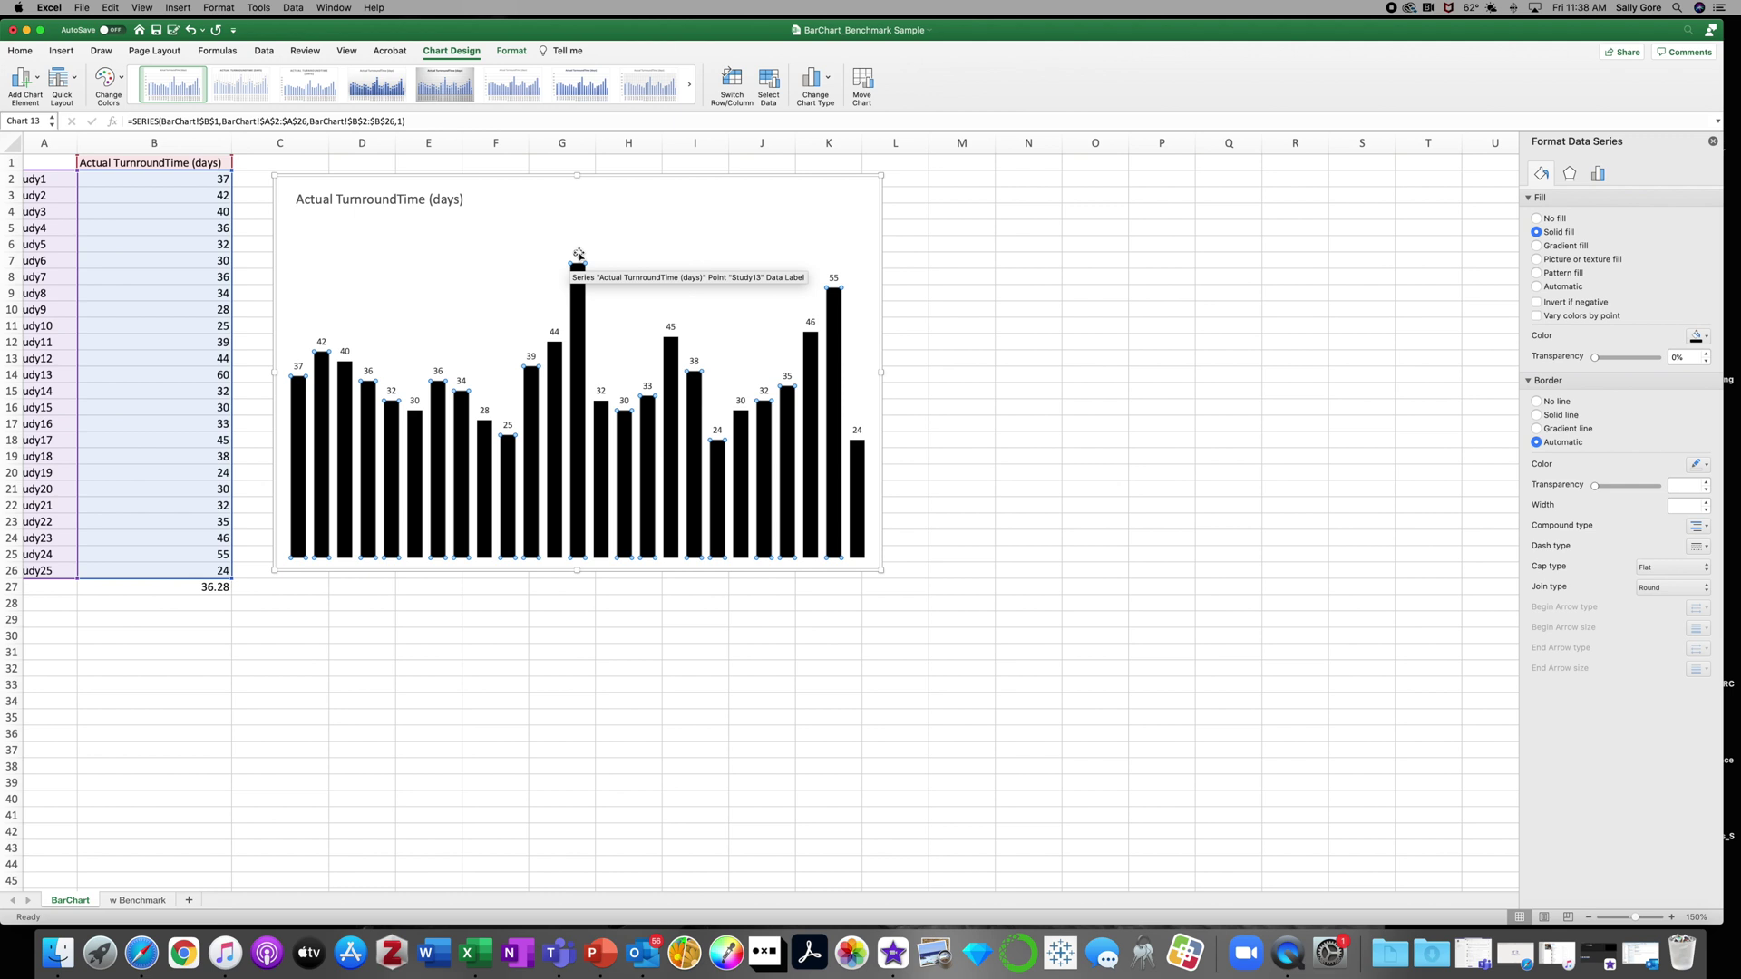
pyautogui.click(579, 255)
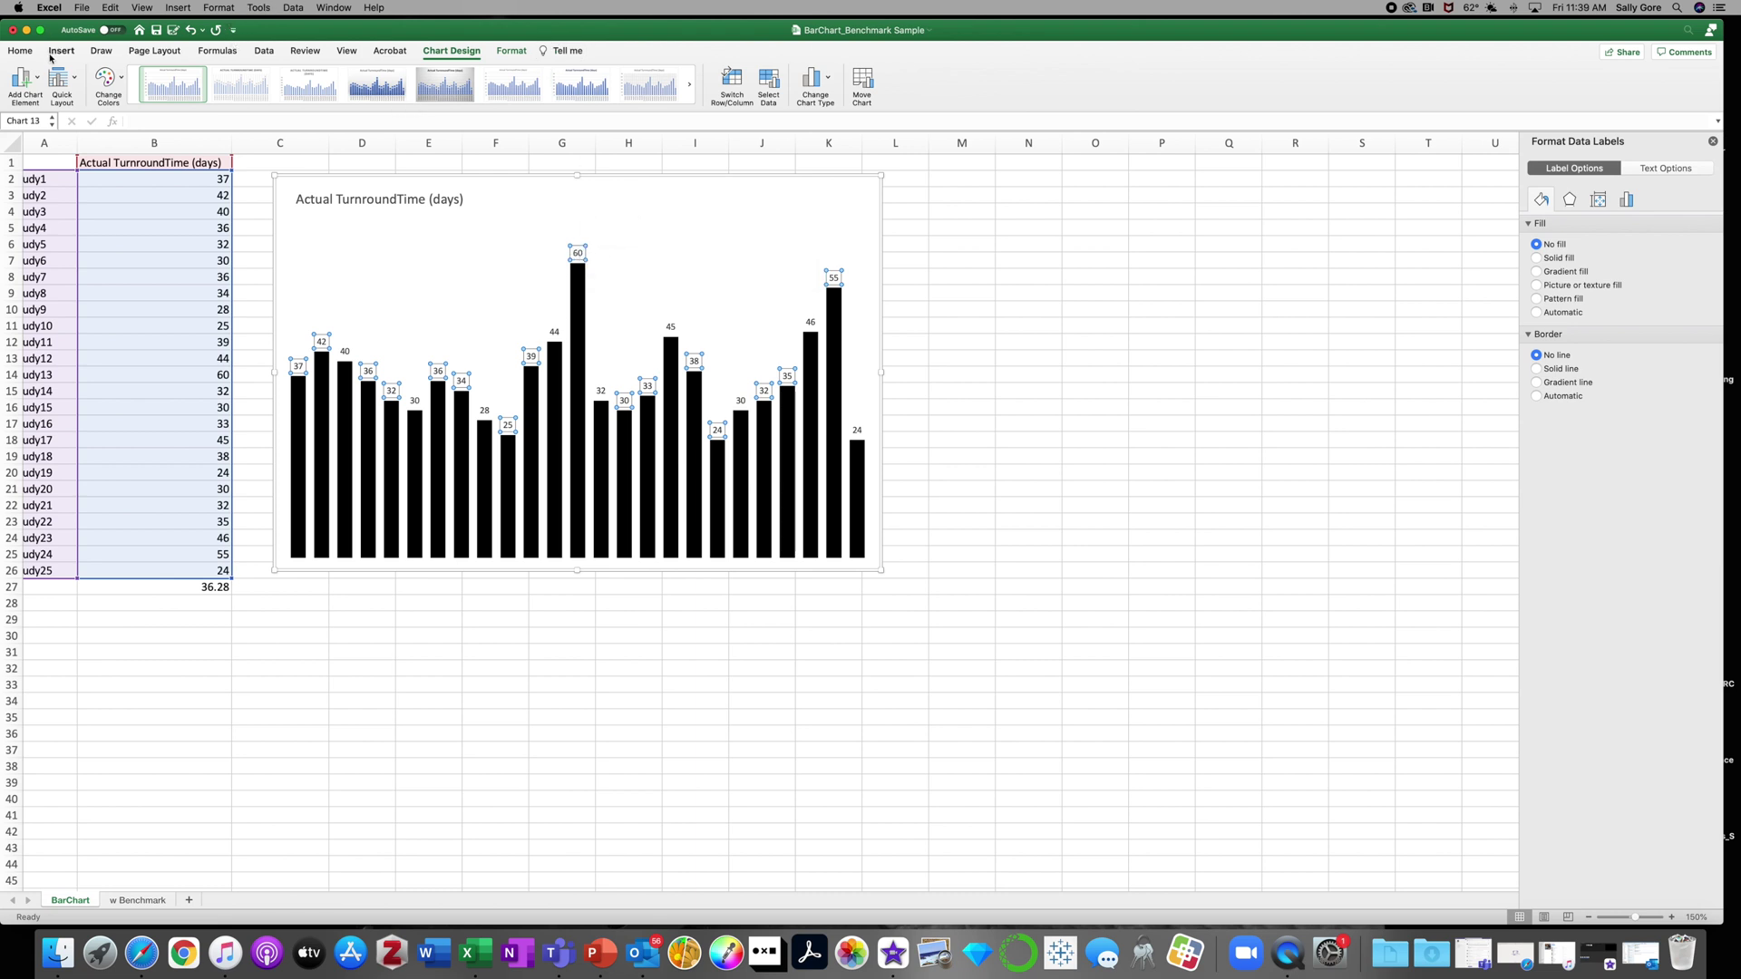
# Make the data labels and chart title black, and set the labels to 12 pt.
pyautogui.click(22, 51)
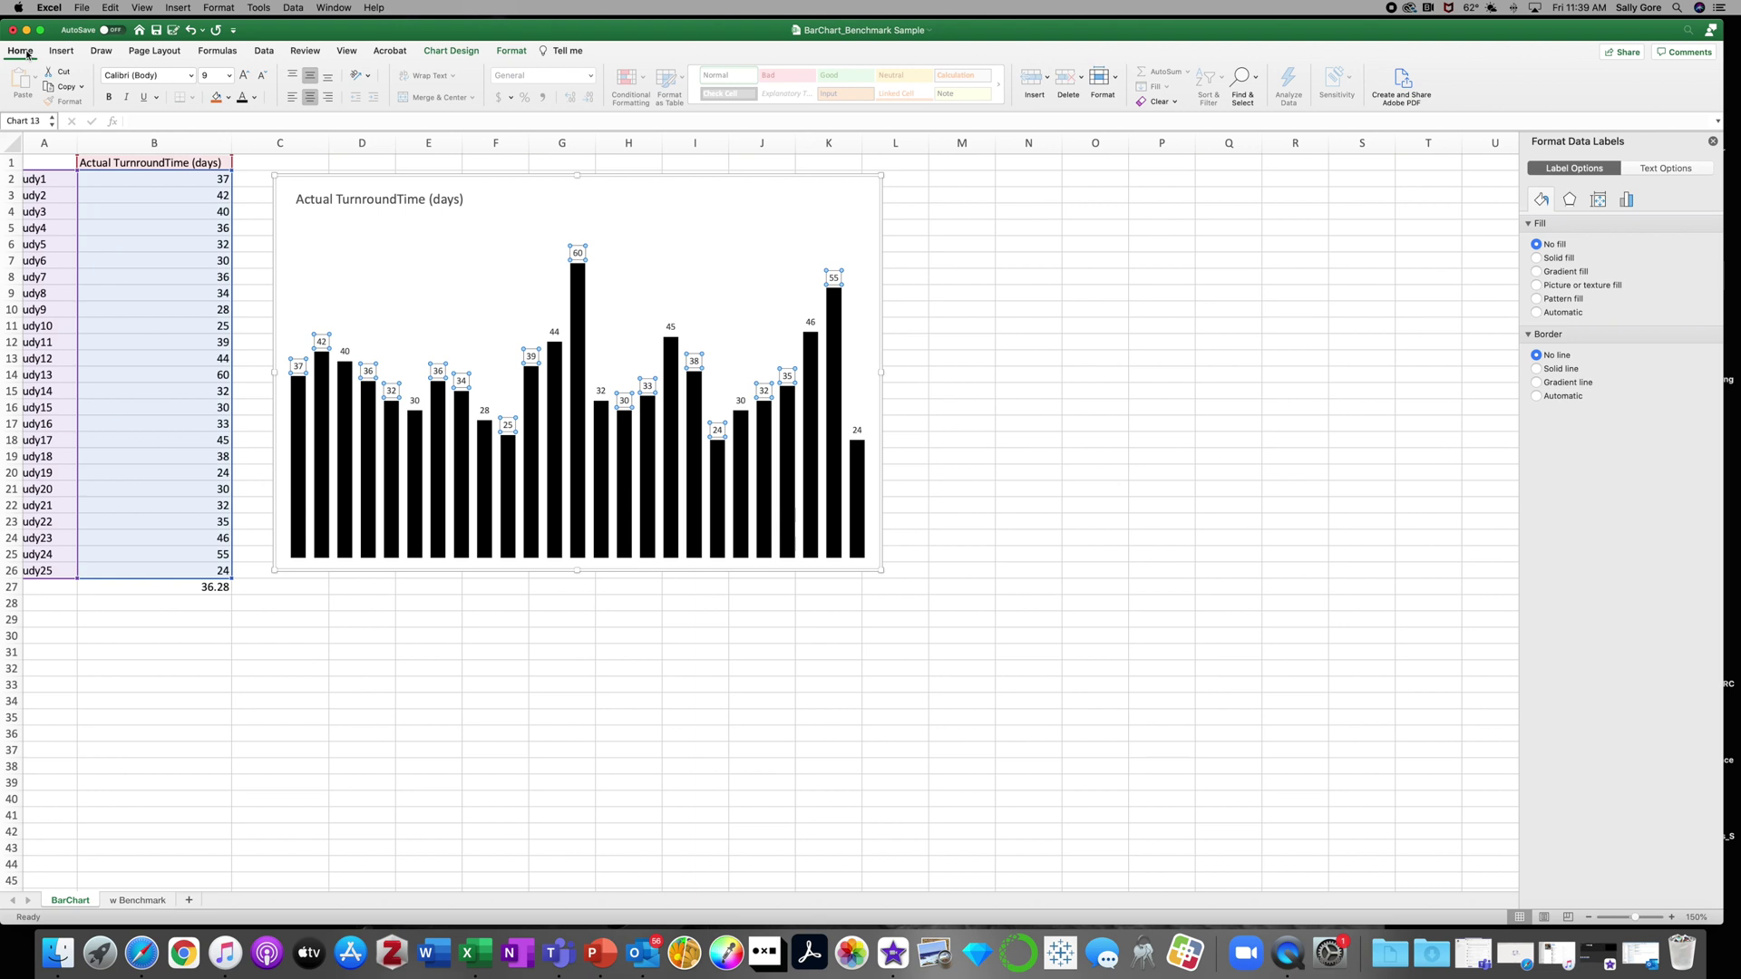
pyautogui.click(254, 98)
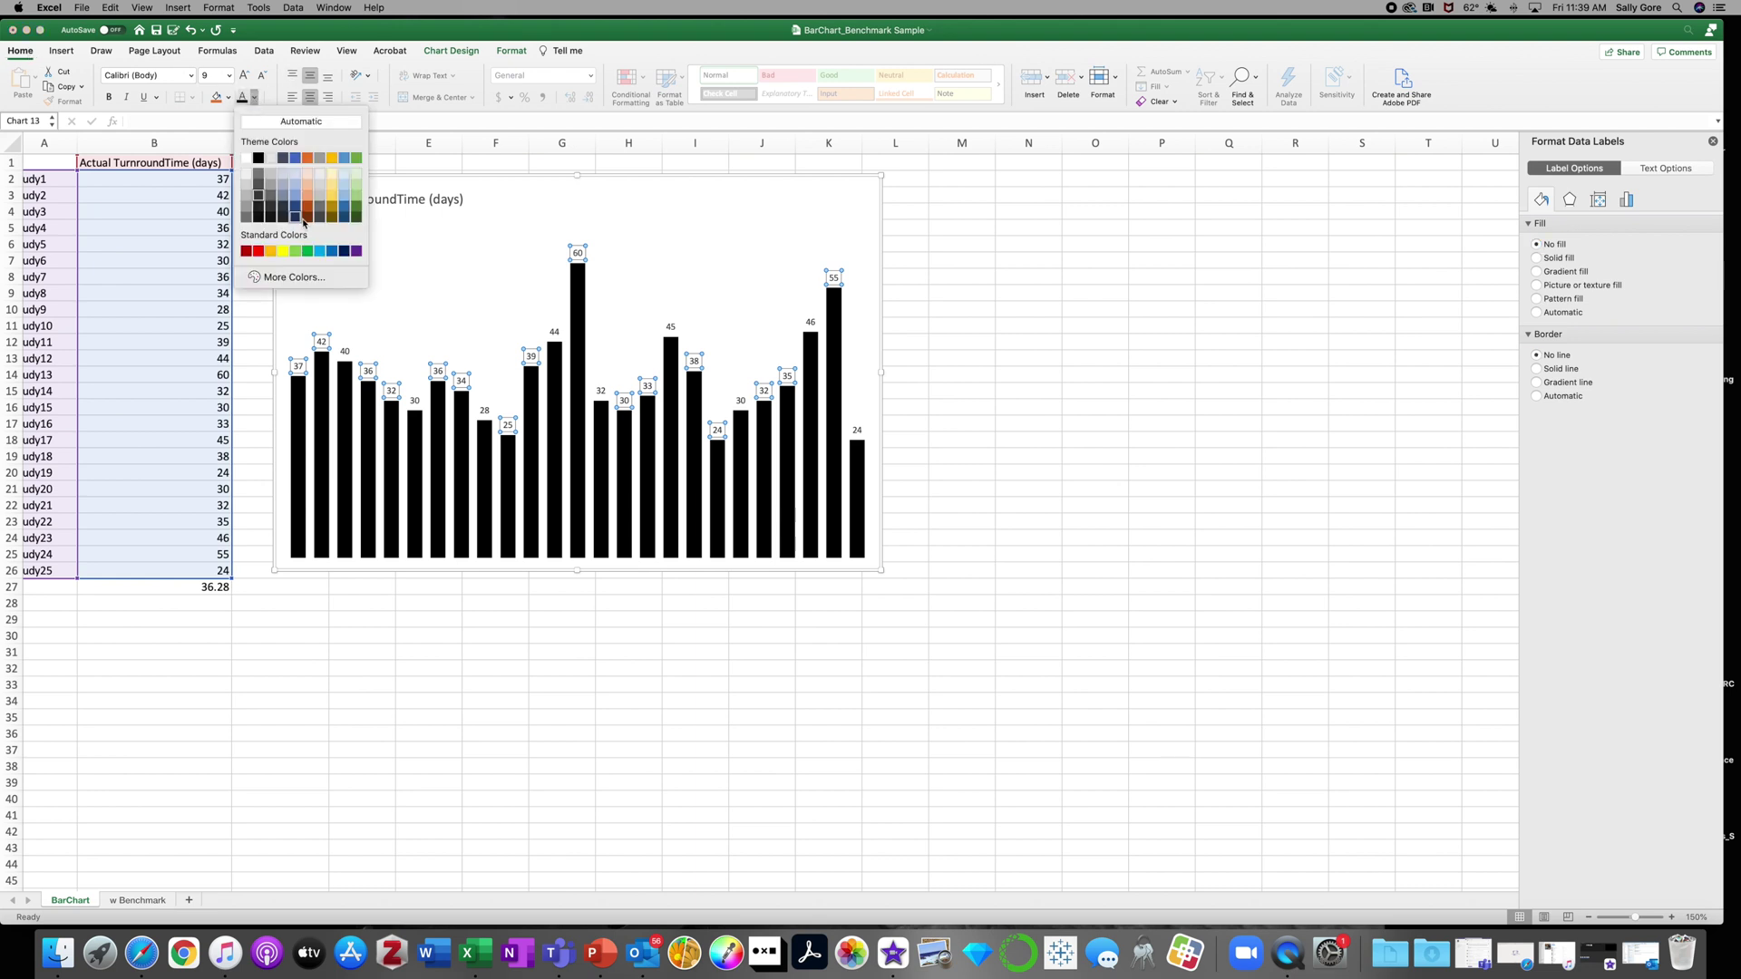
pyautogui.click(259, 158)
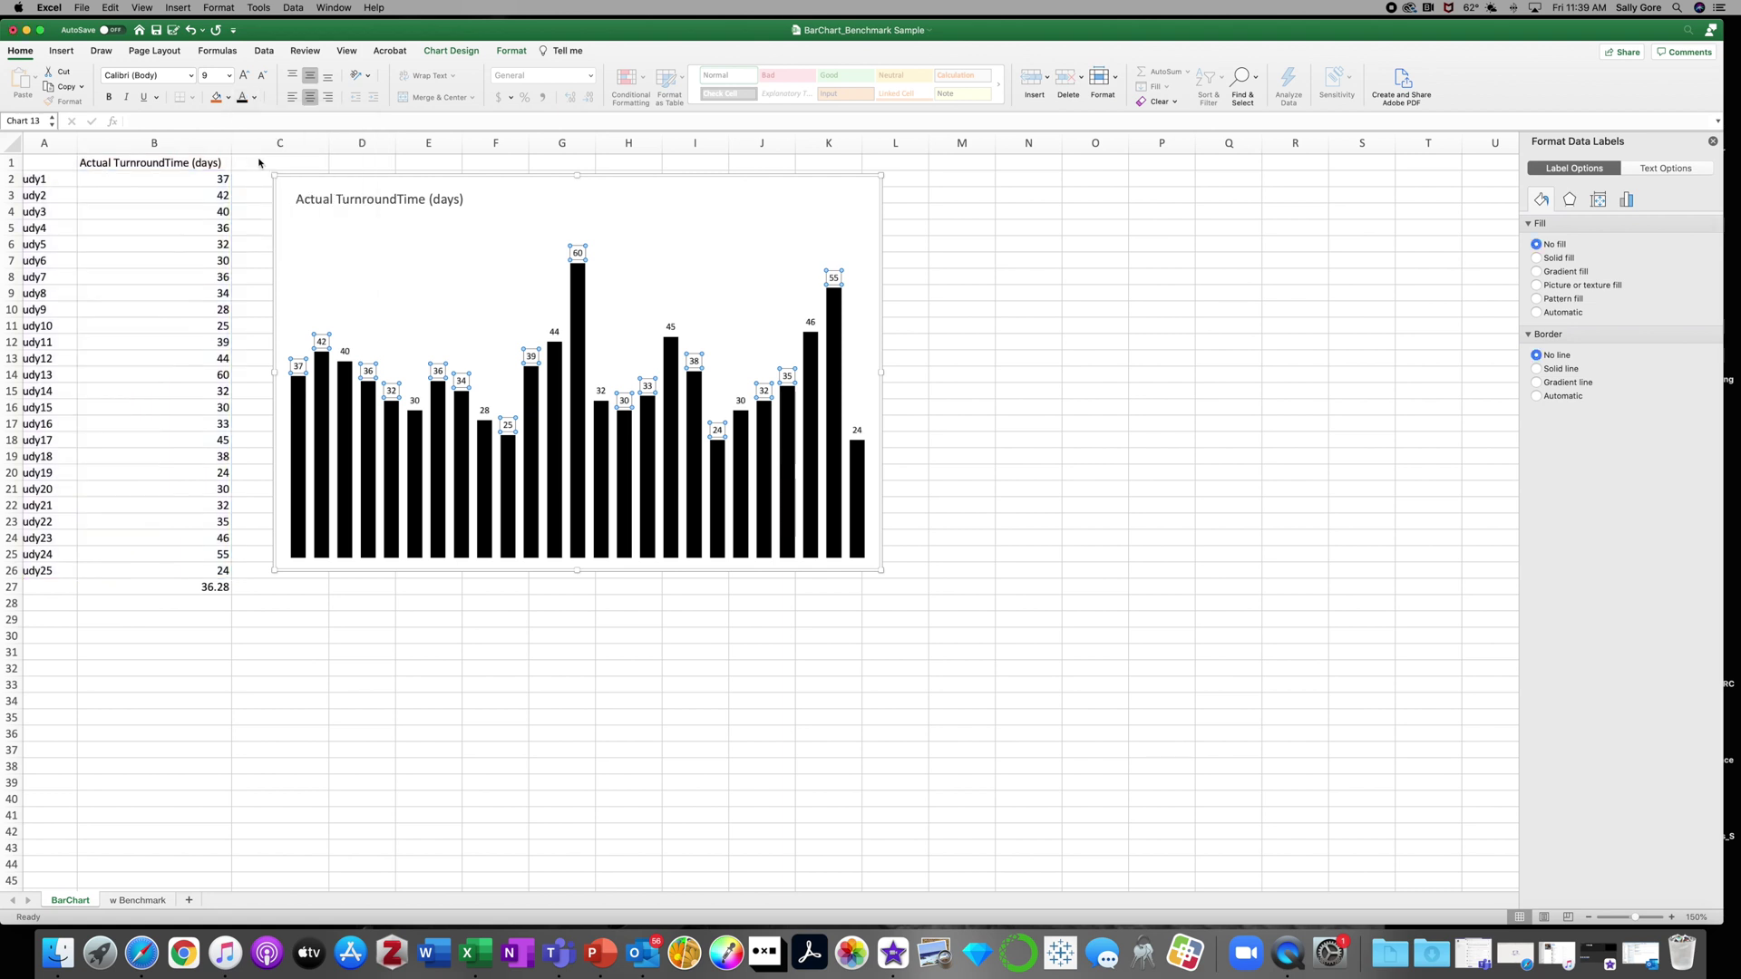
pyautogui.click(363, 201)
pyautogui.click(243, 98)
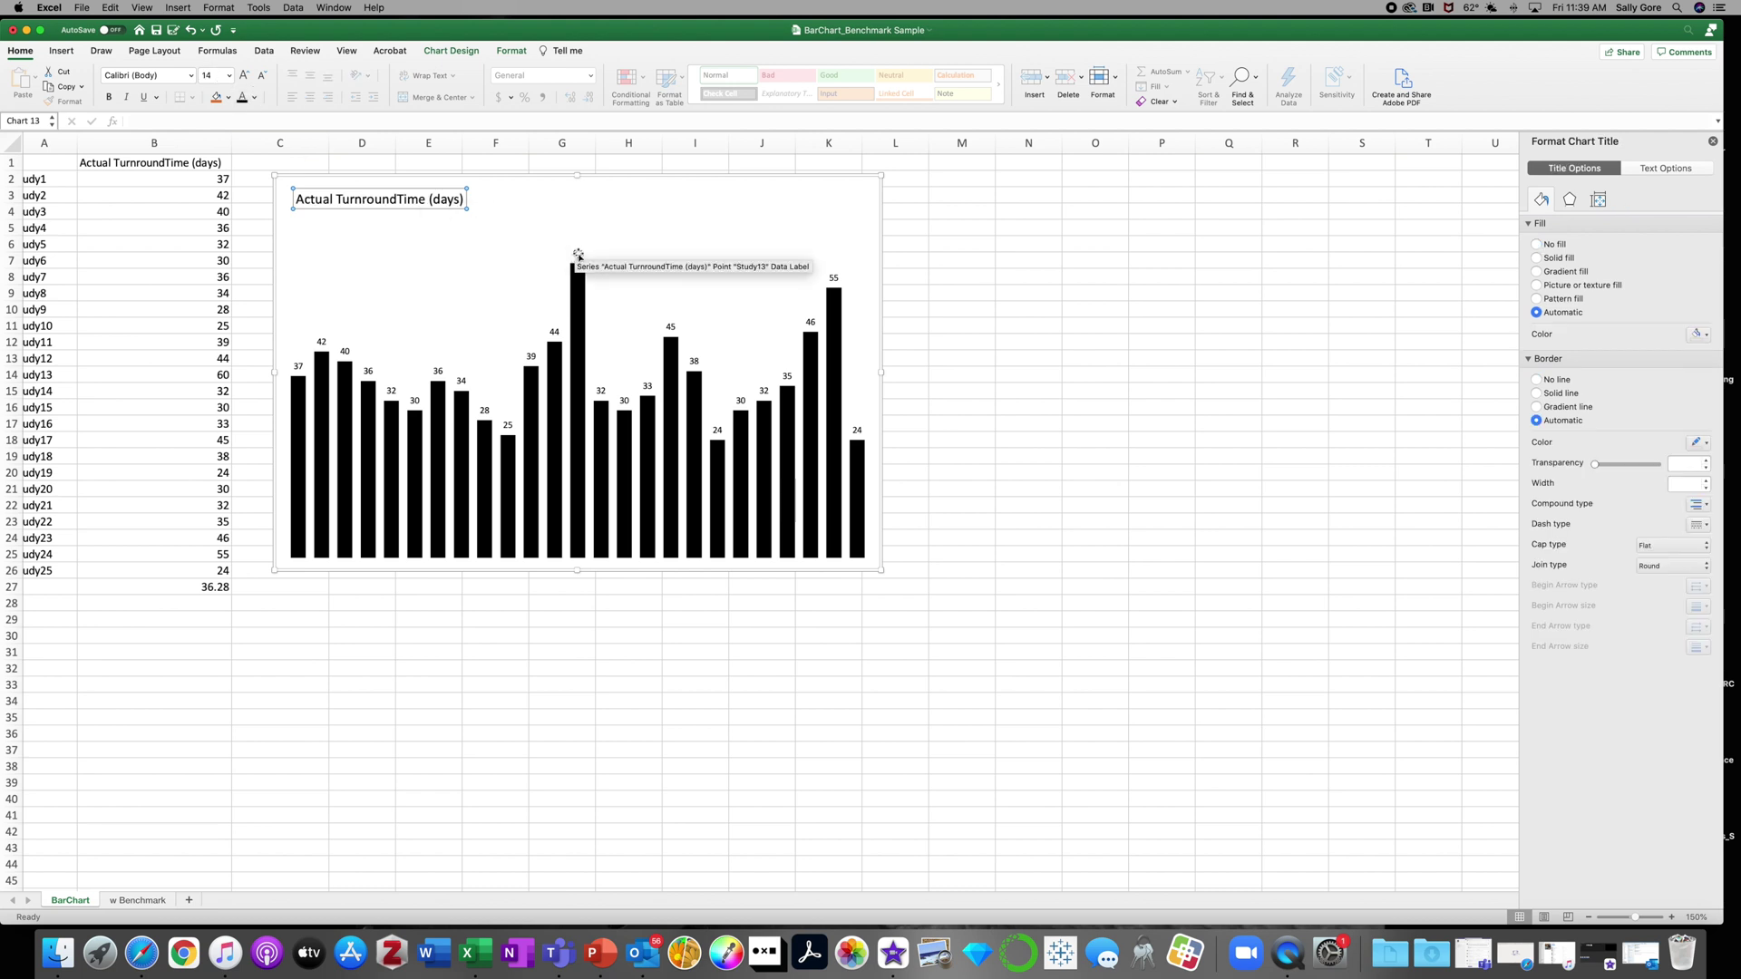
pyautogui.click(579, 257)
pyautogui.click(230, 78)
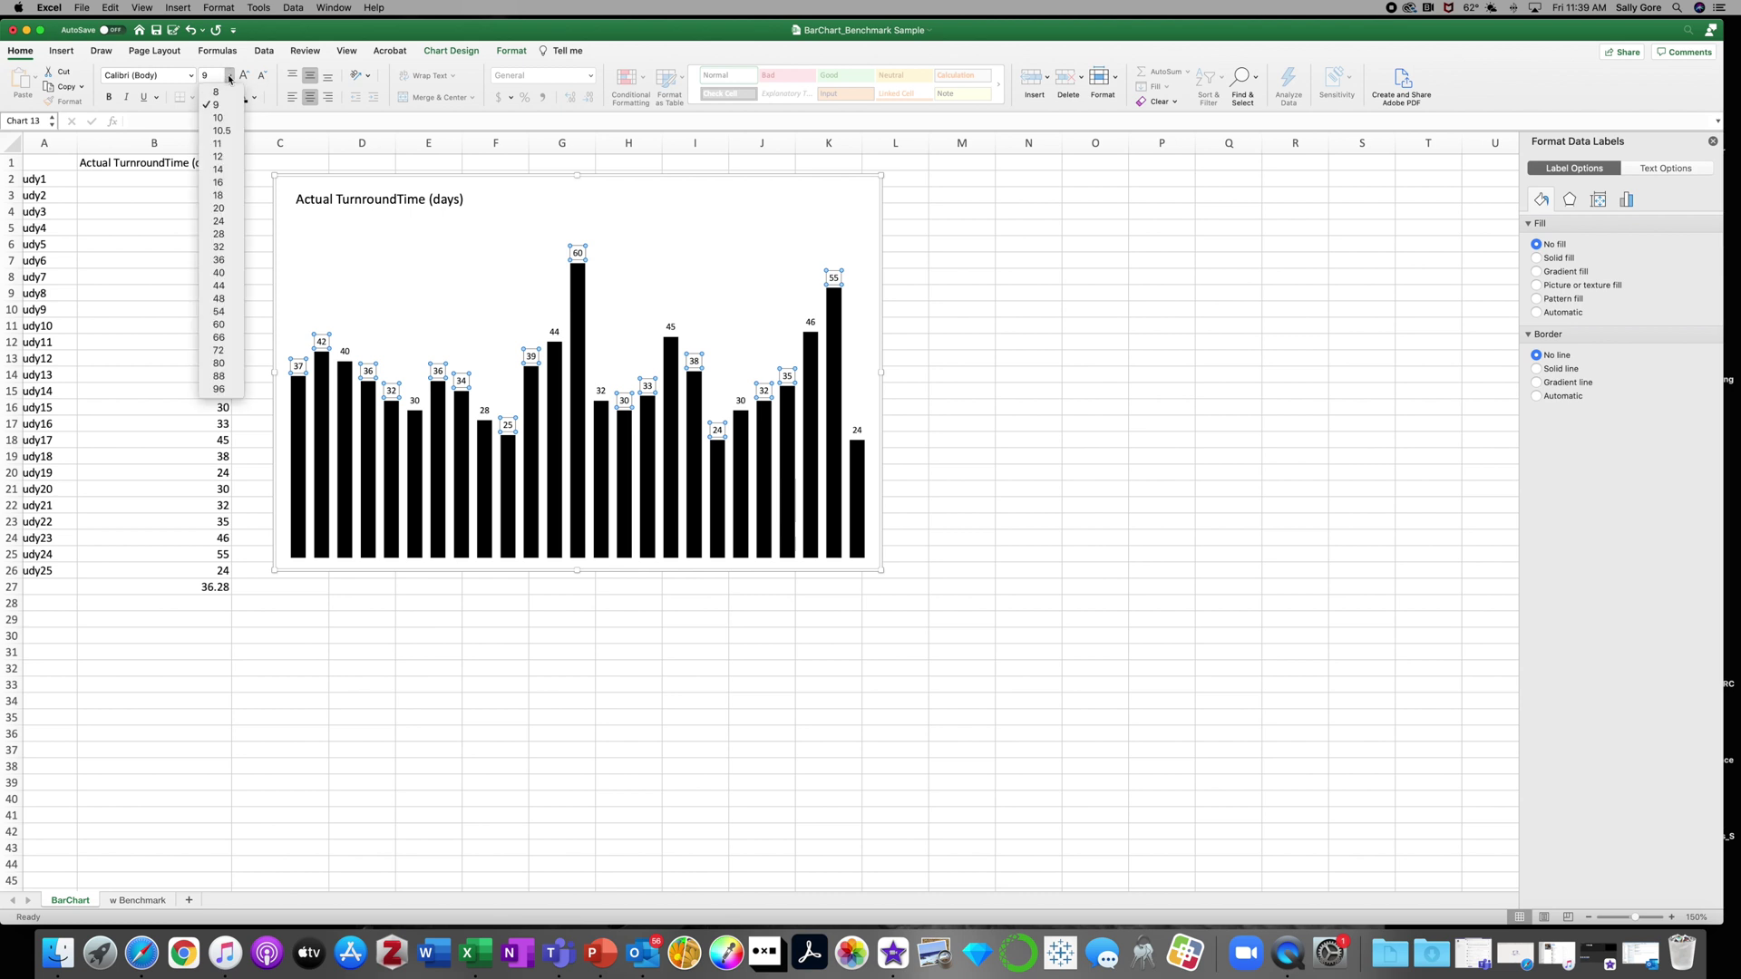
pyautogui.click(225, 159)
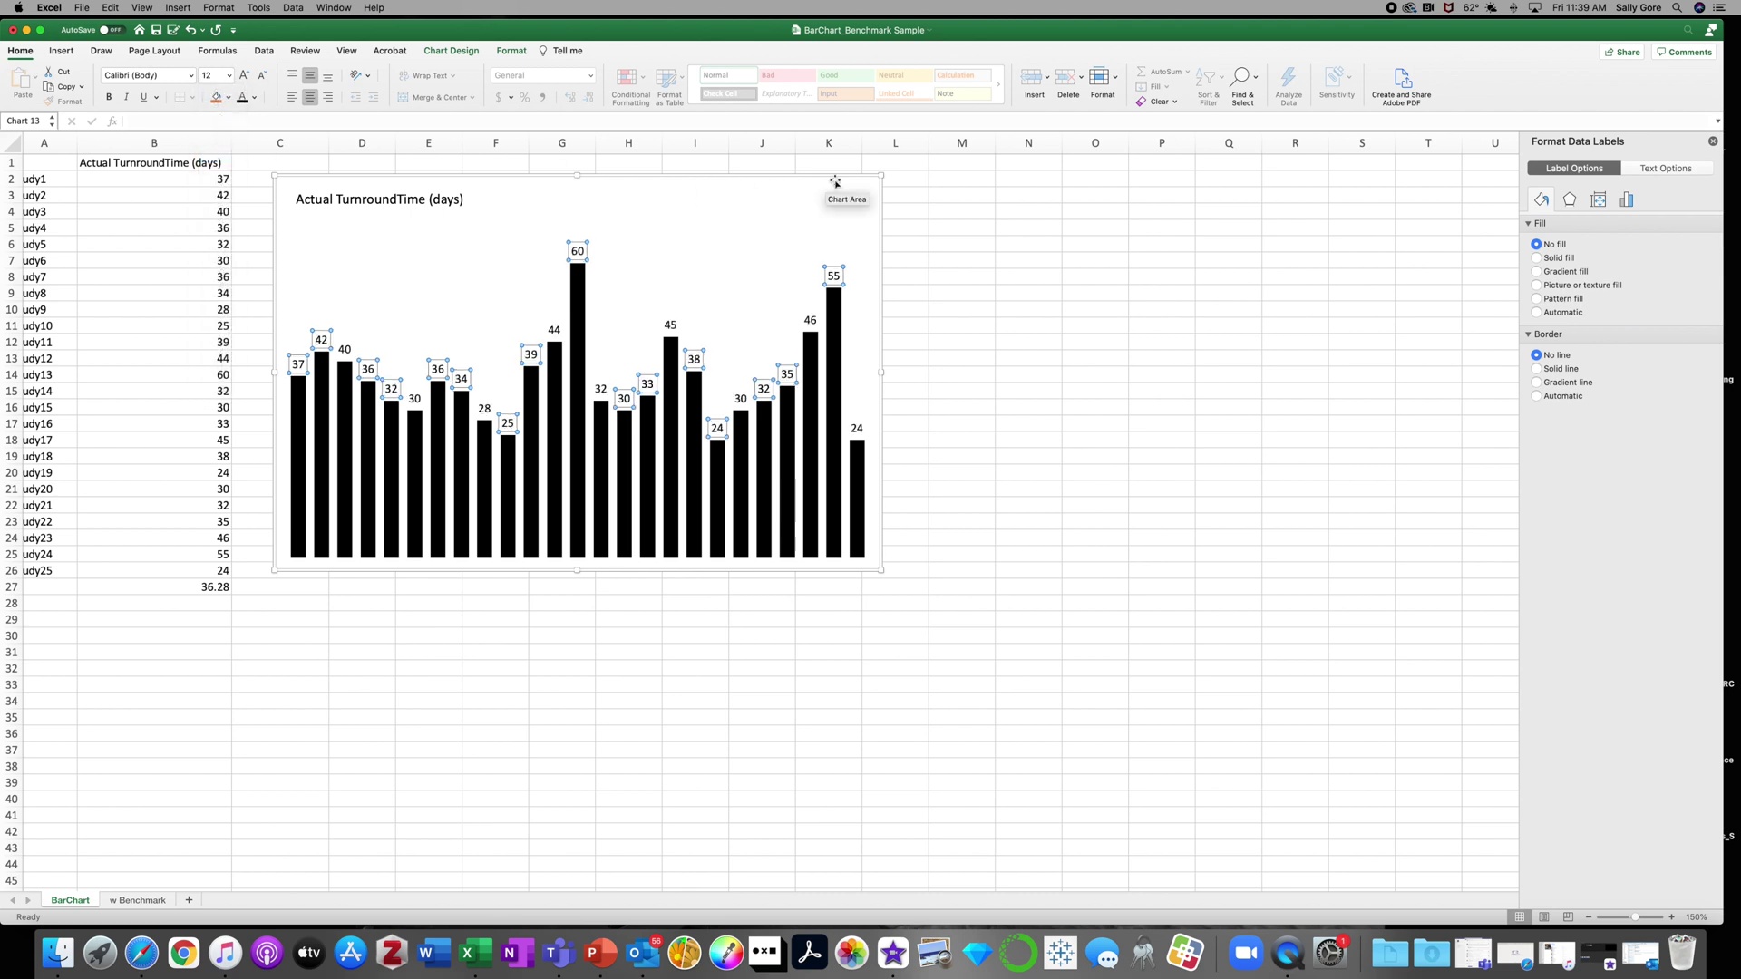
# Replace the chart title with 'IRB turnaround time for studies submitted last month lacks consistency, though the mean time taken from full submission to decision is 36 days.'.
pyautogui.click(380, 199)
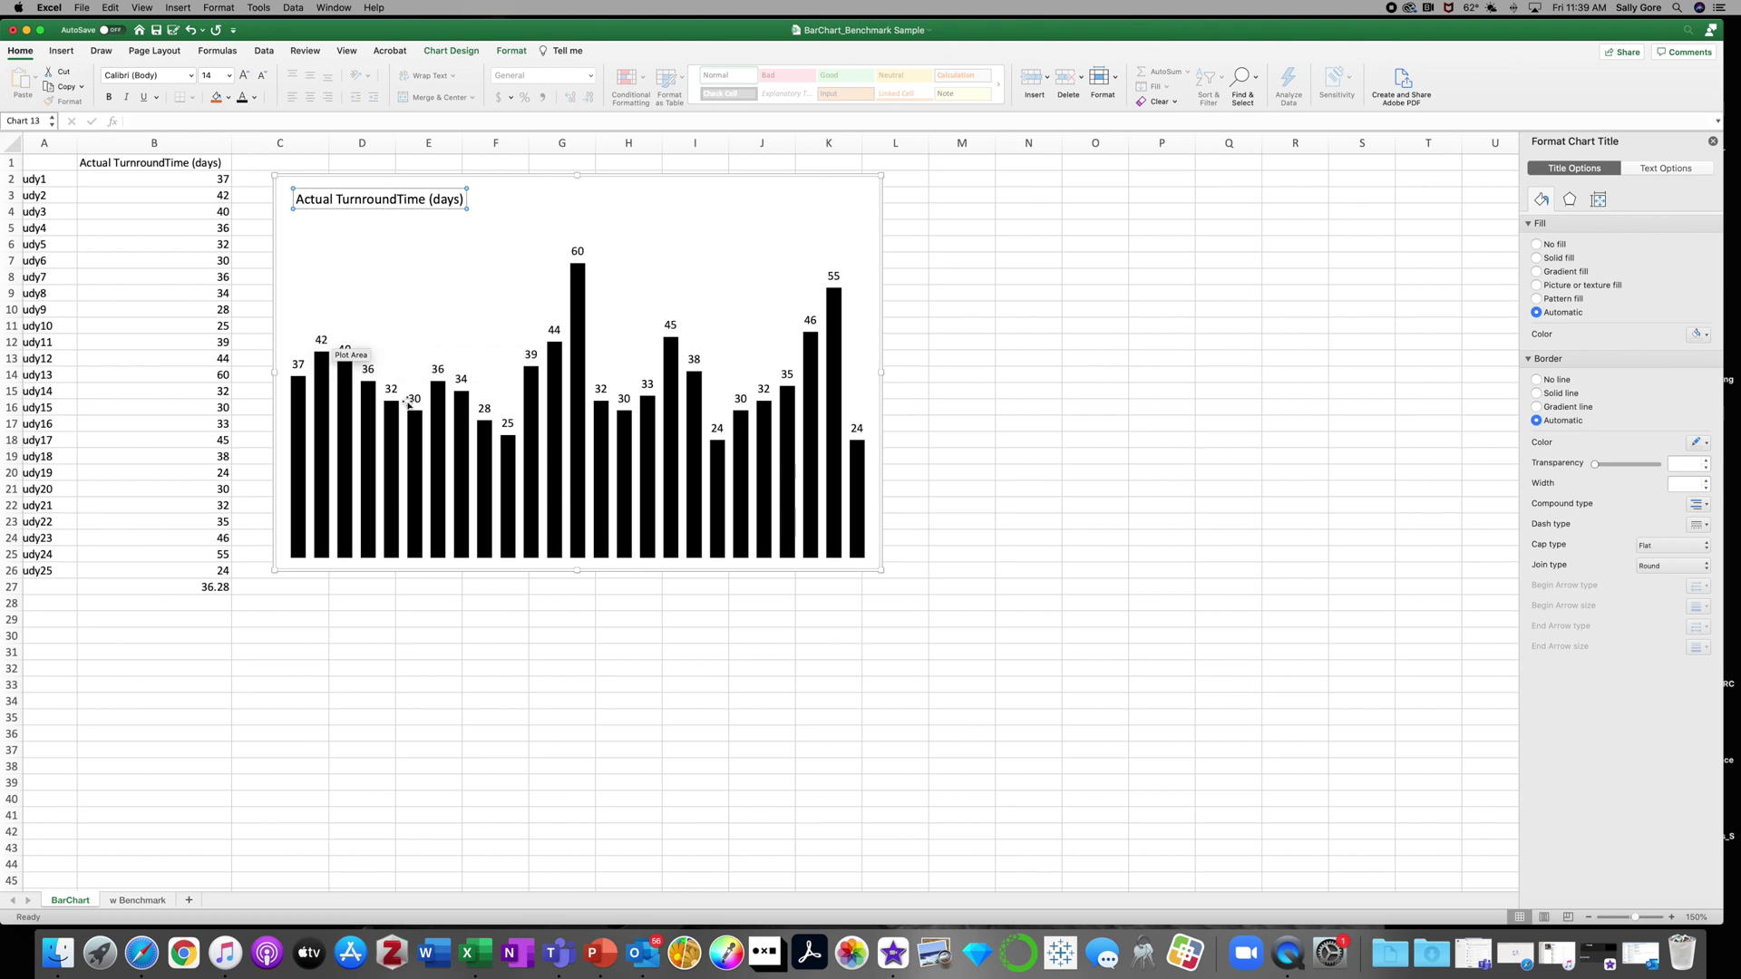
pyautogui.tripleClick(420, 199)
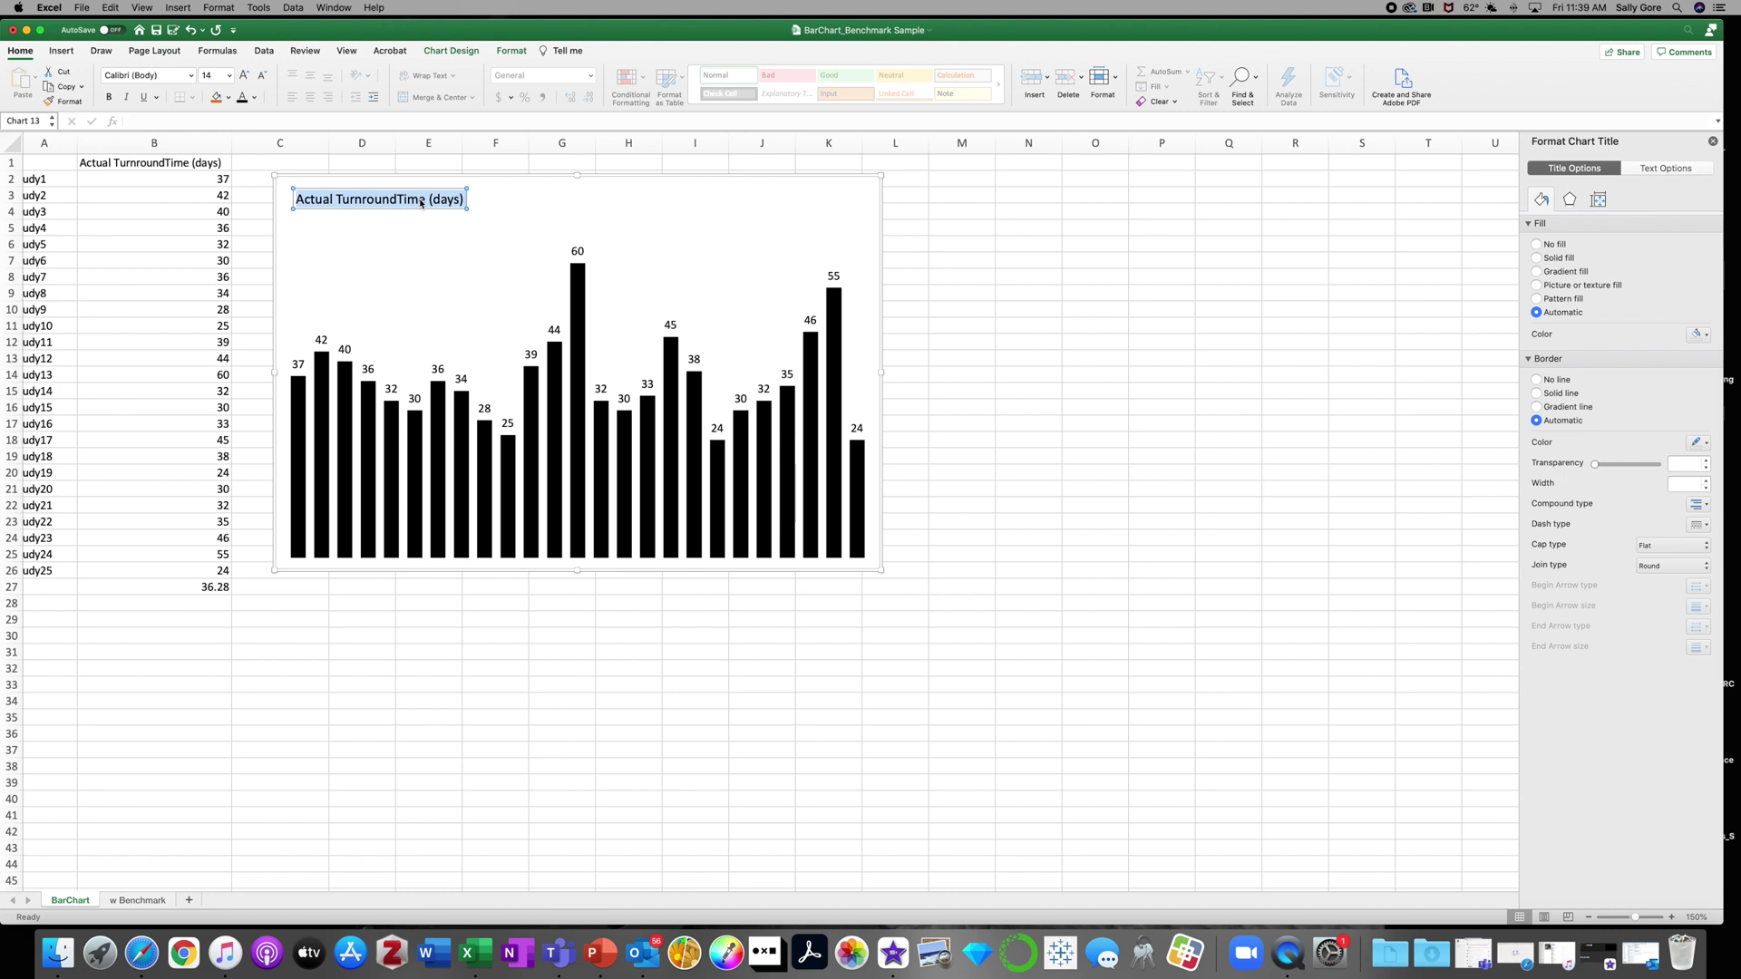
pyautogui.press('BackSpace')
pyautogui.write('IRB')
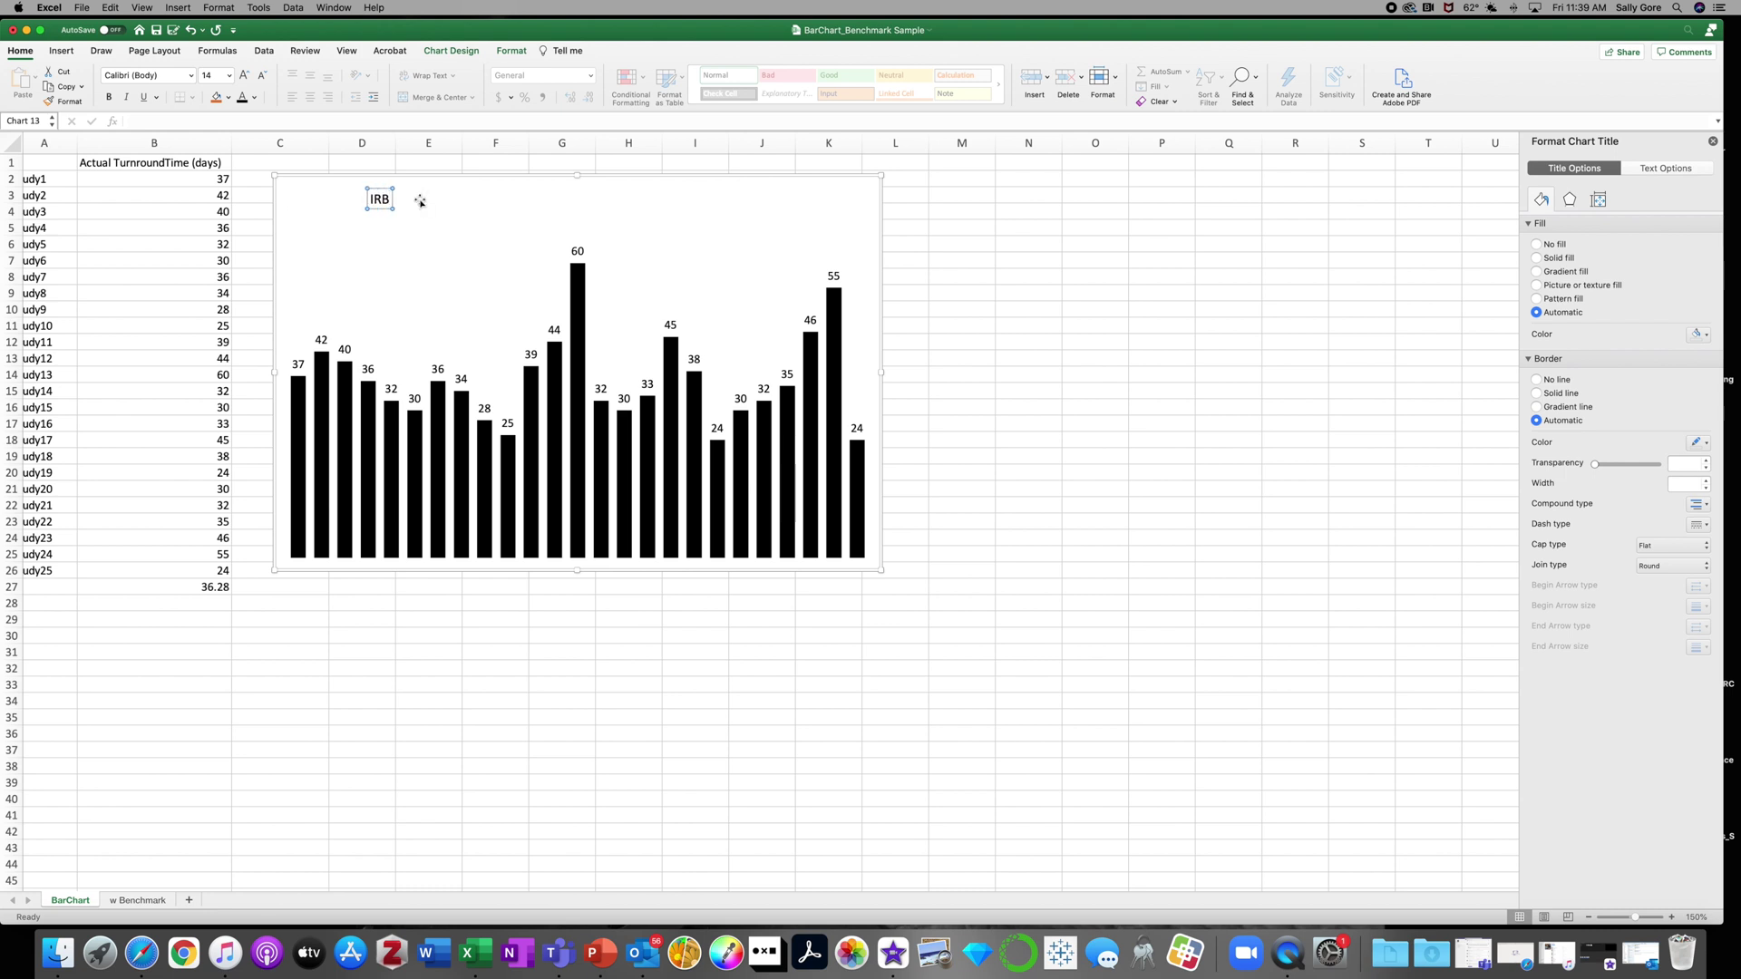
pyautogui.write(' turnaround')
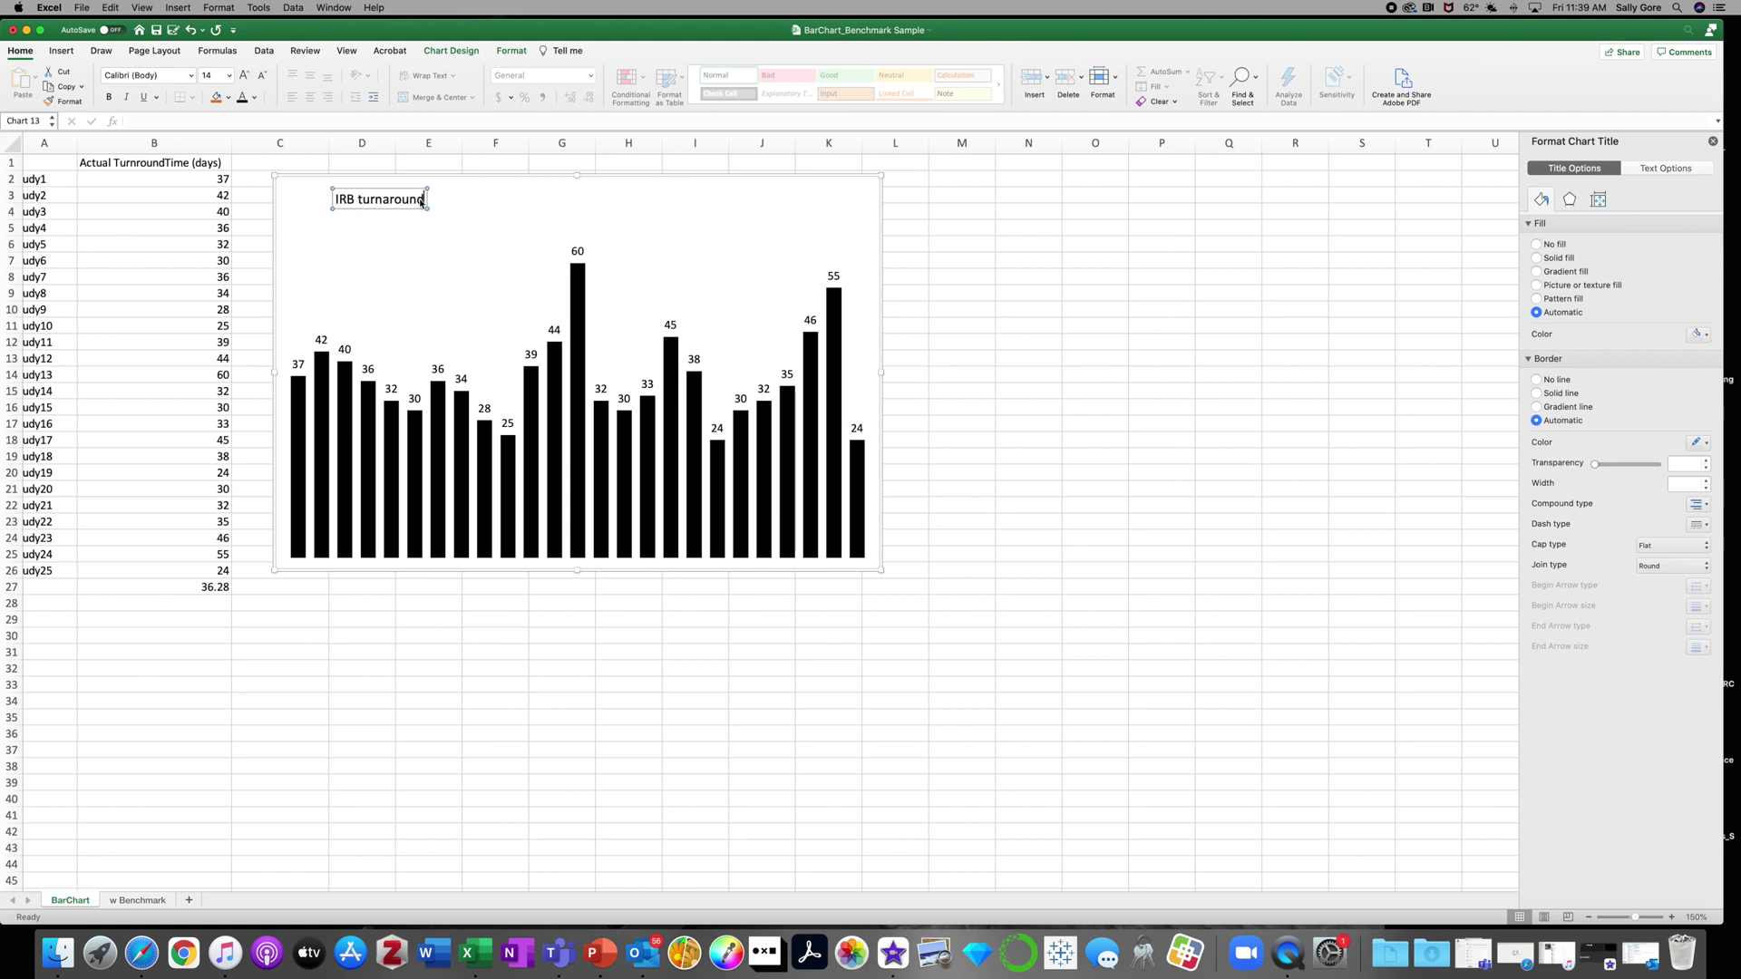
pyautogui.write(' time for stud')
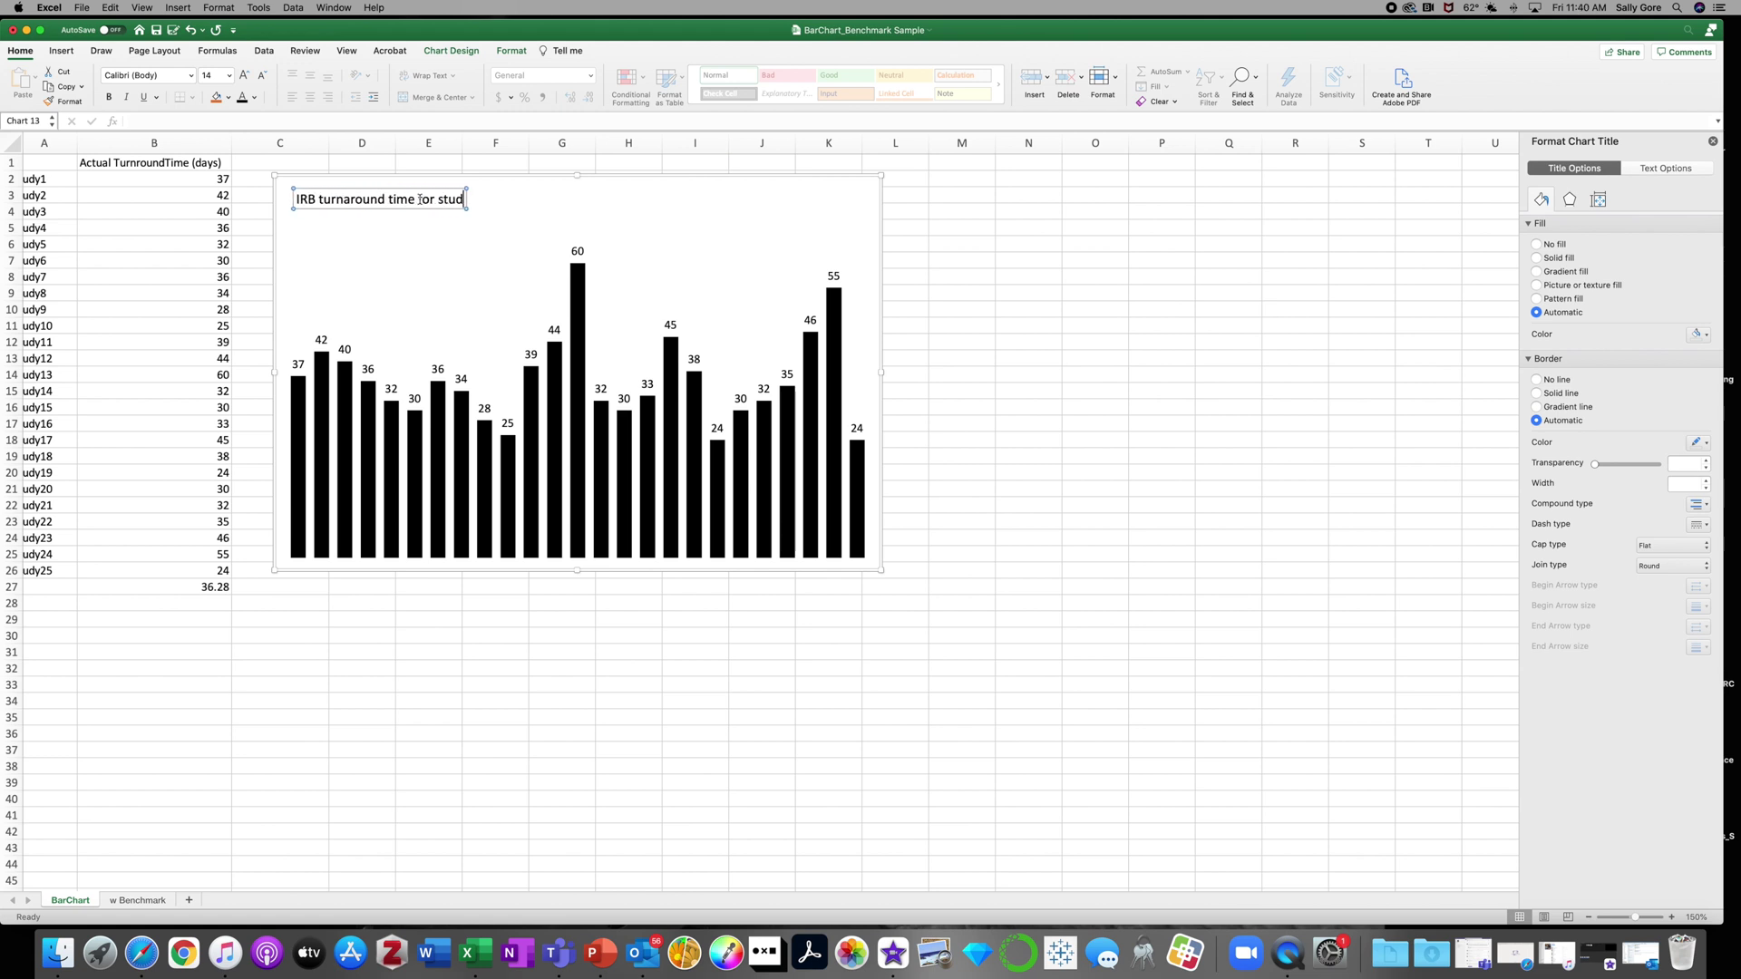
pyautogui.write('ies sub')
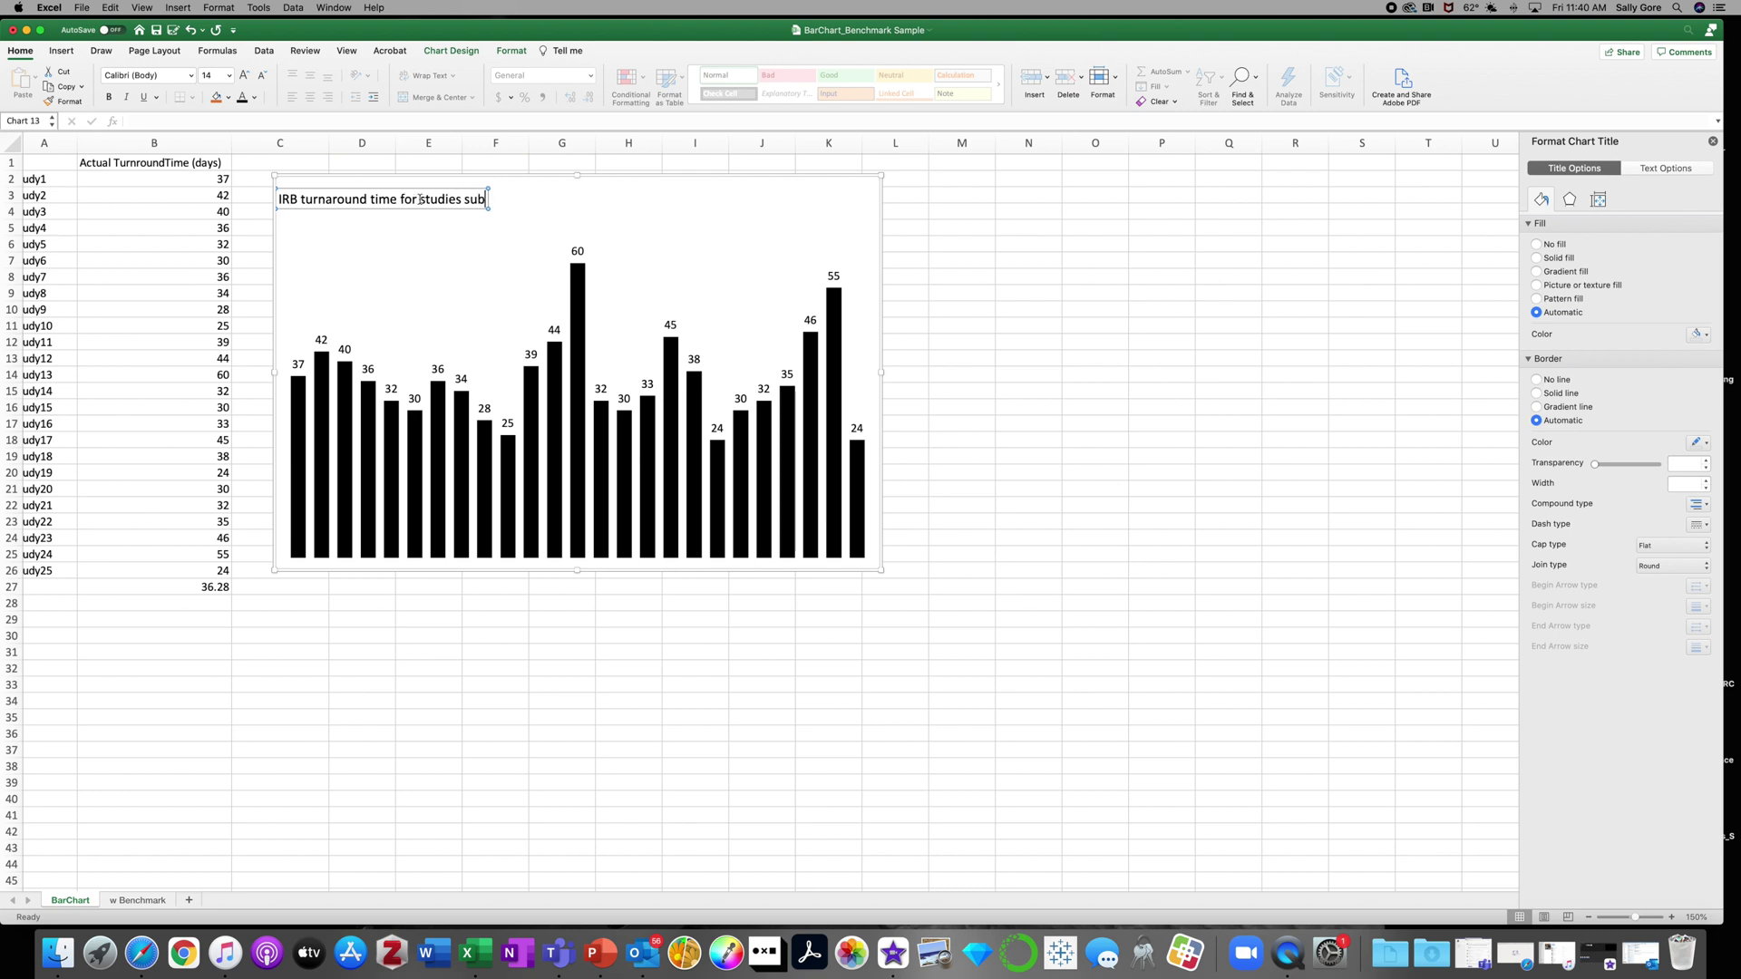
pyautogui.write('mitted last month lacs')
pyautogui.press('BackSpace')
pyautogui.write('ks')
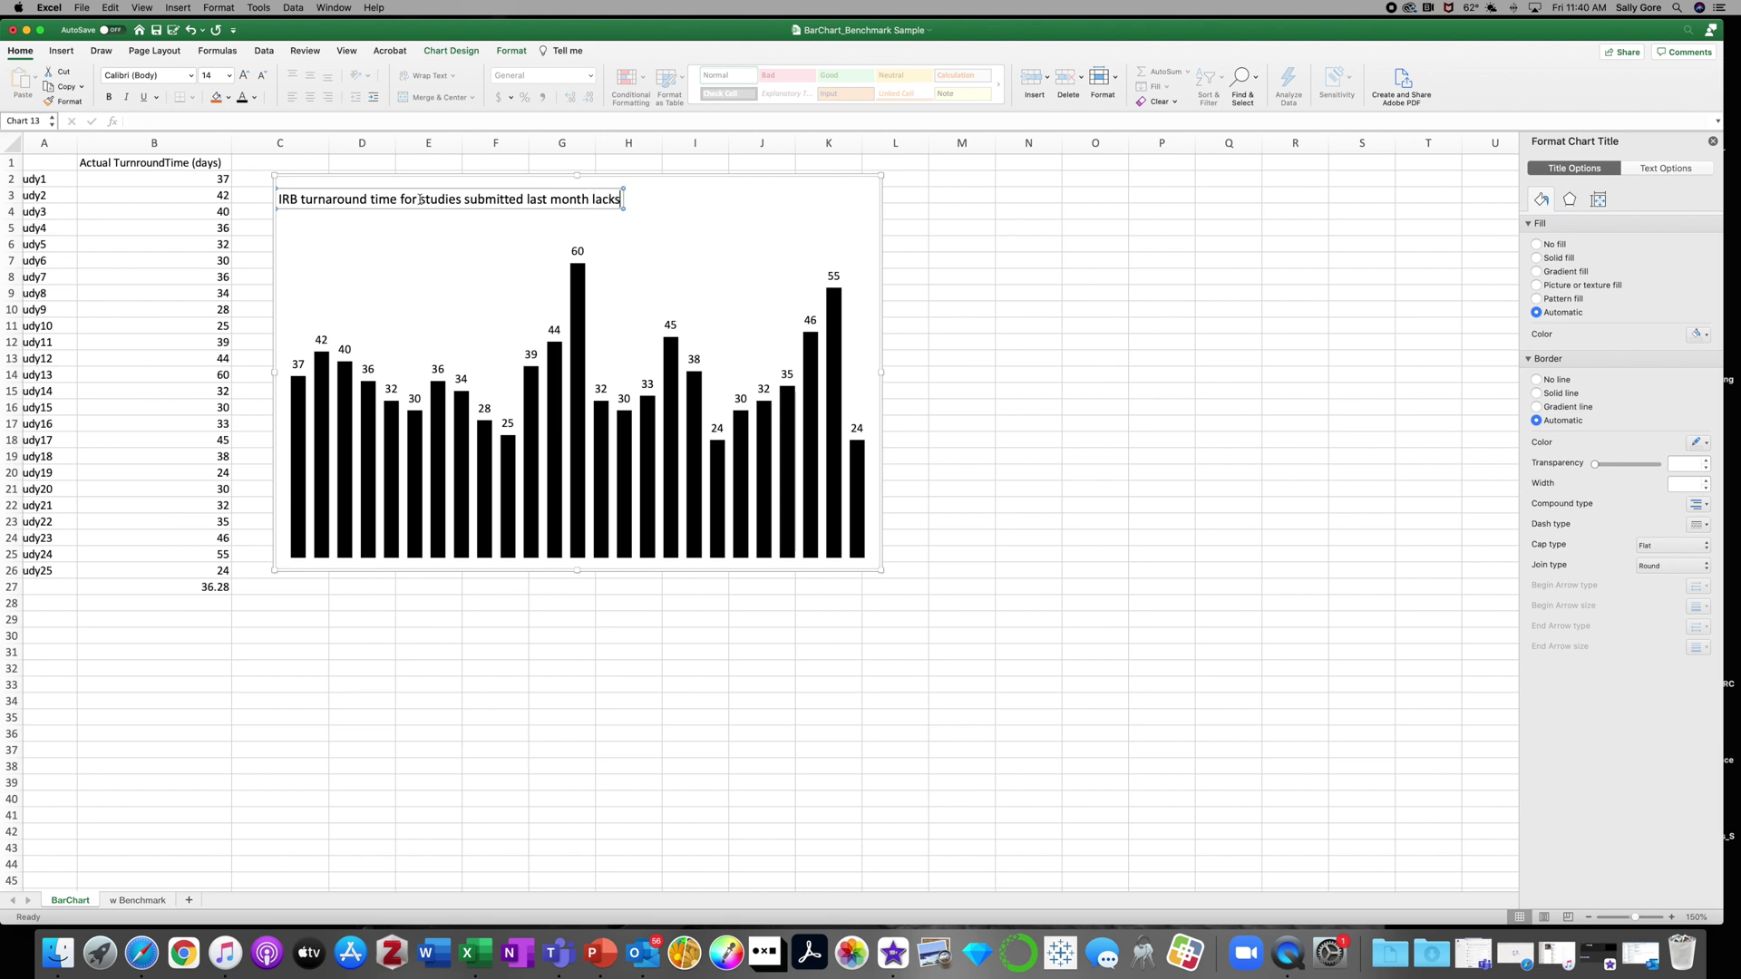
pyautogui.write(' c')
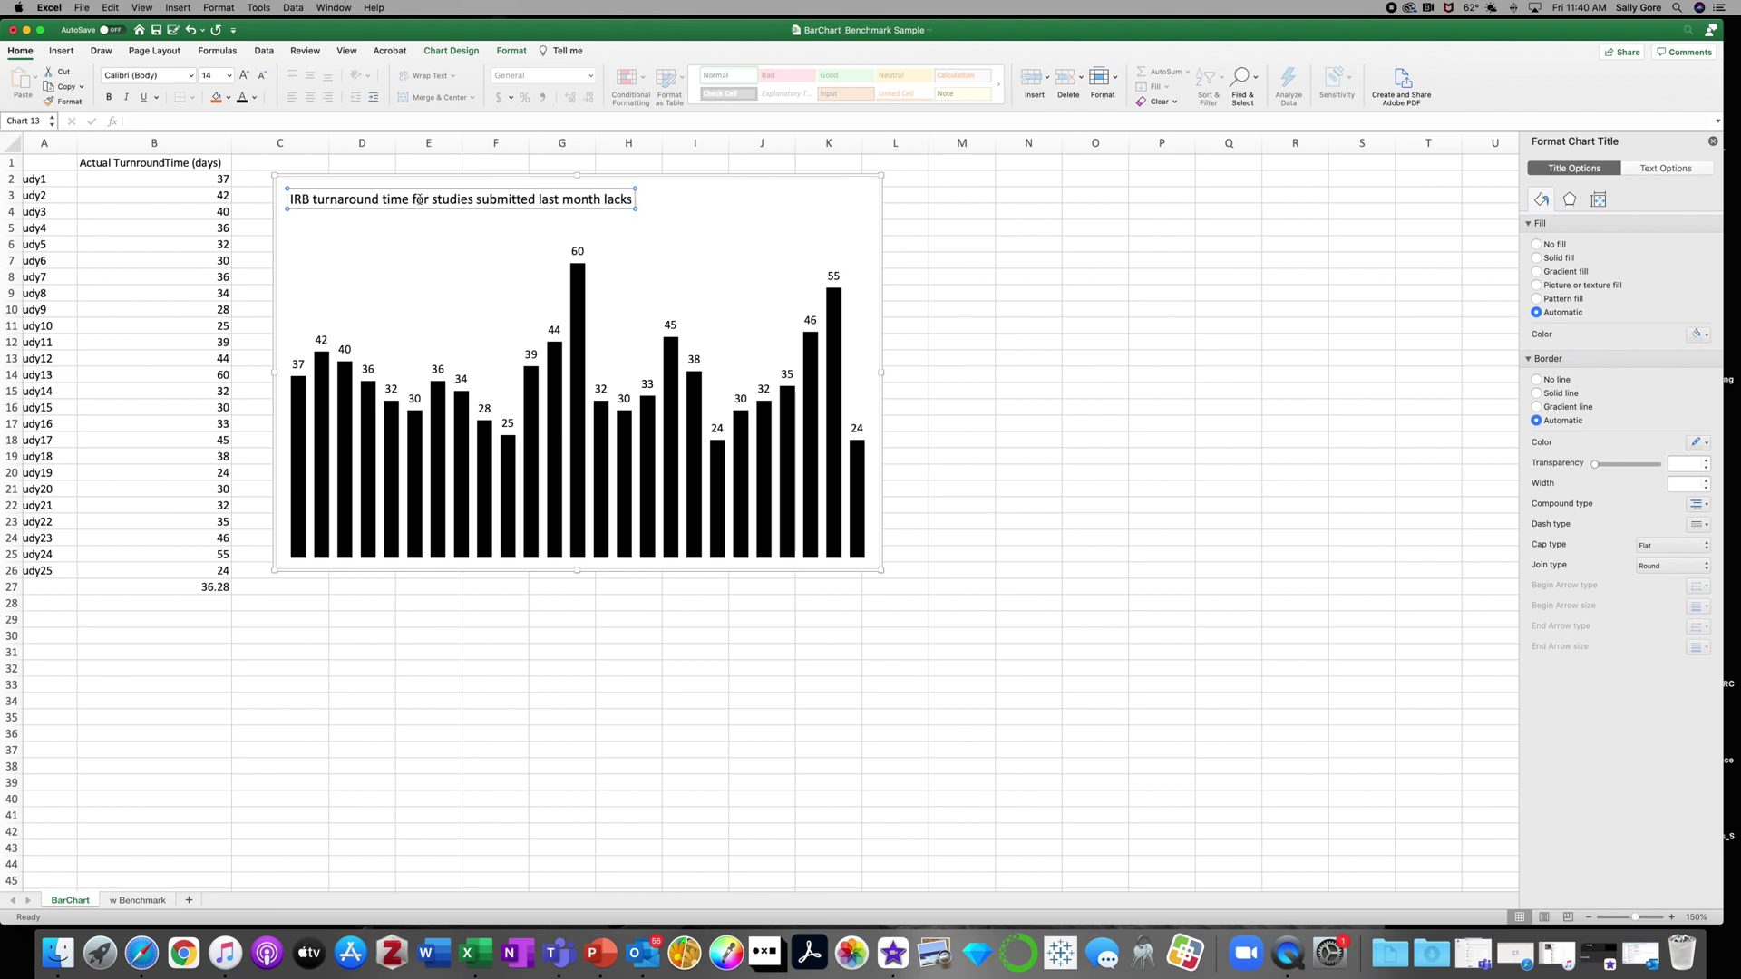
pyautogui.write('onsis')
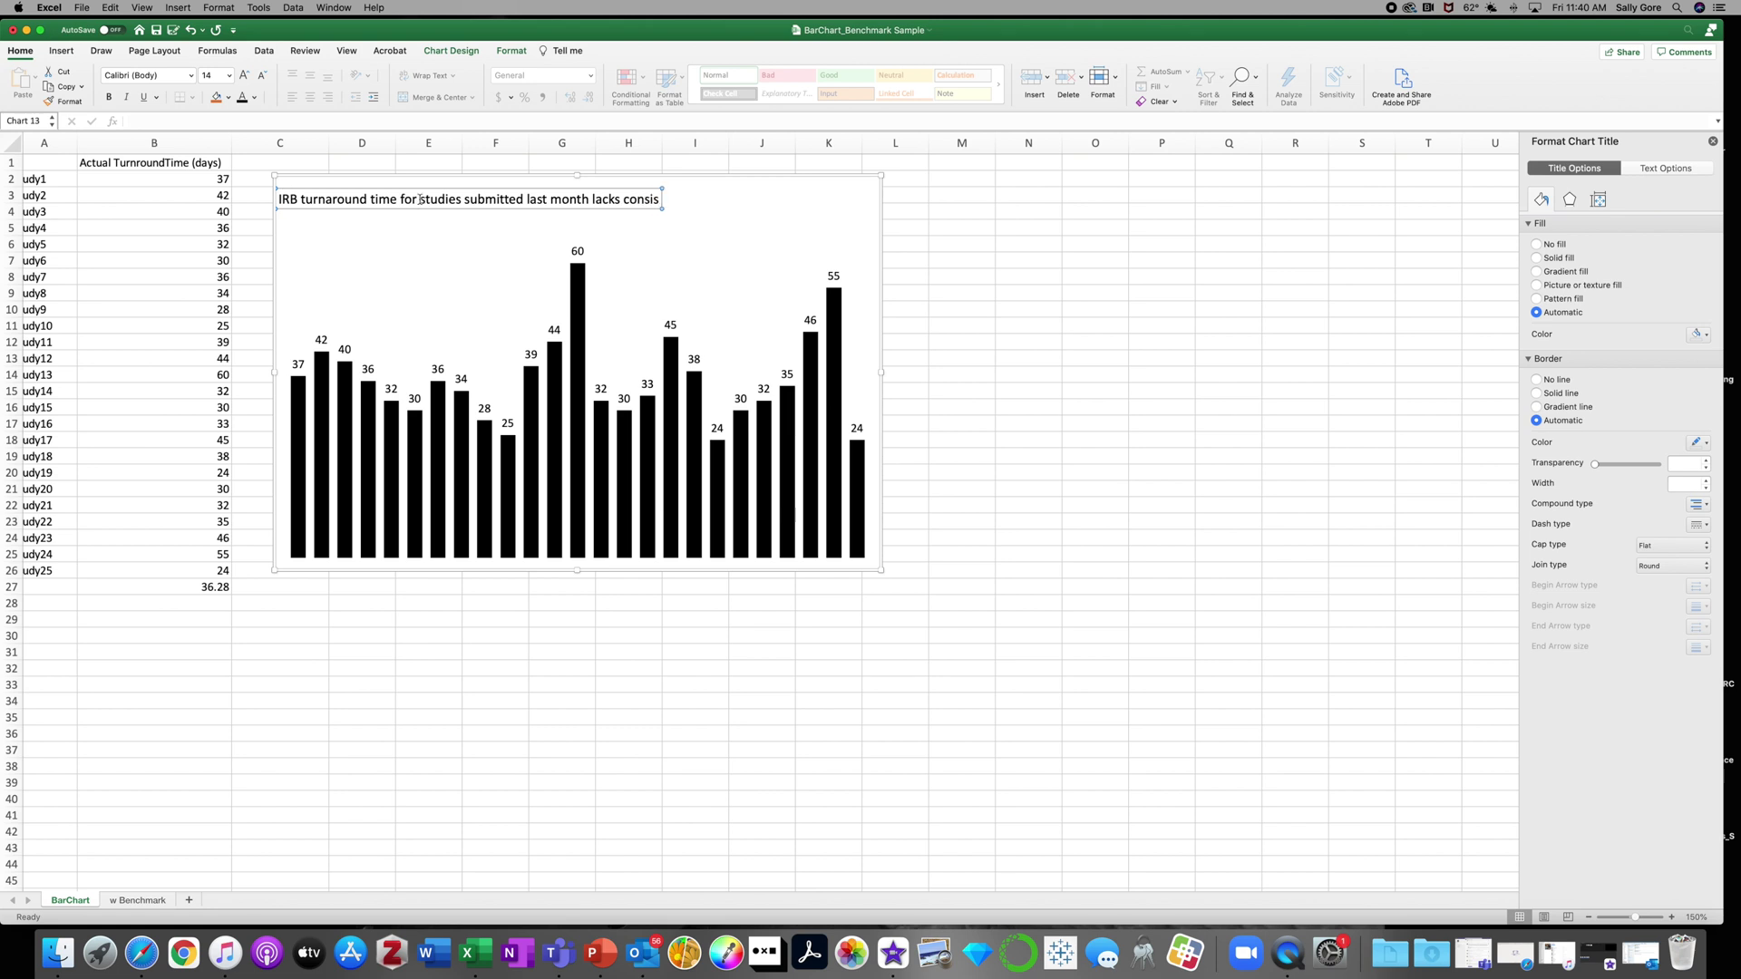
pyautogui.write('tency.')
pyautogui.write(' the')
pyautogui.press('BackSpace')
pyautogui.write('ough')
pyautogui.write('the')
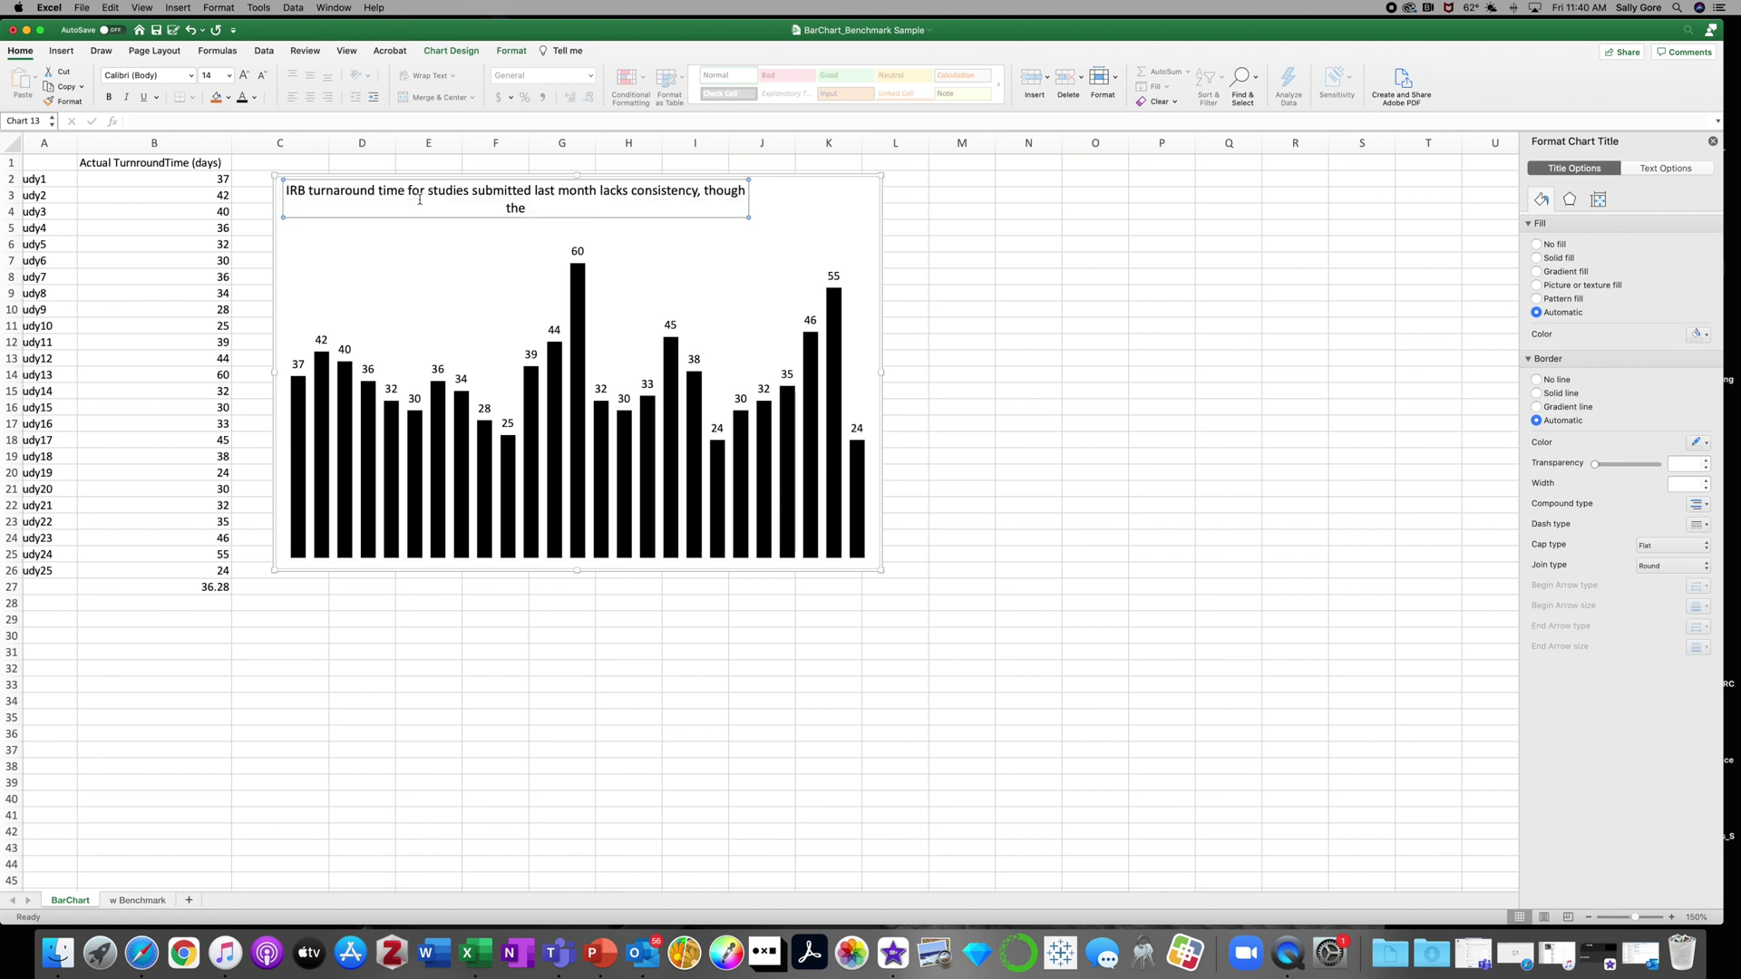
pyautogui.write(' mean time taken from full ')
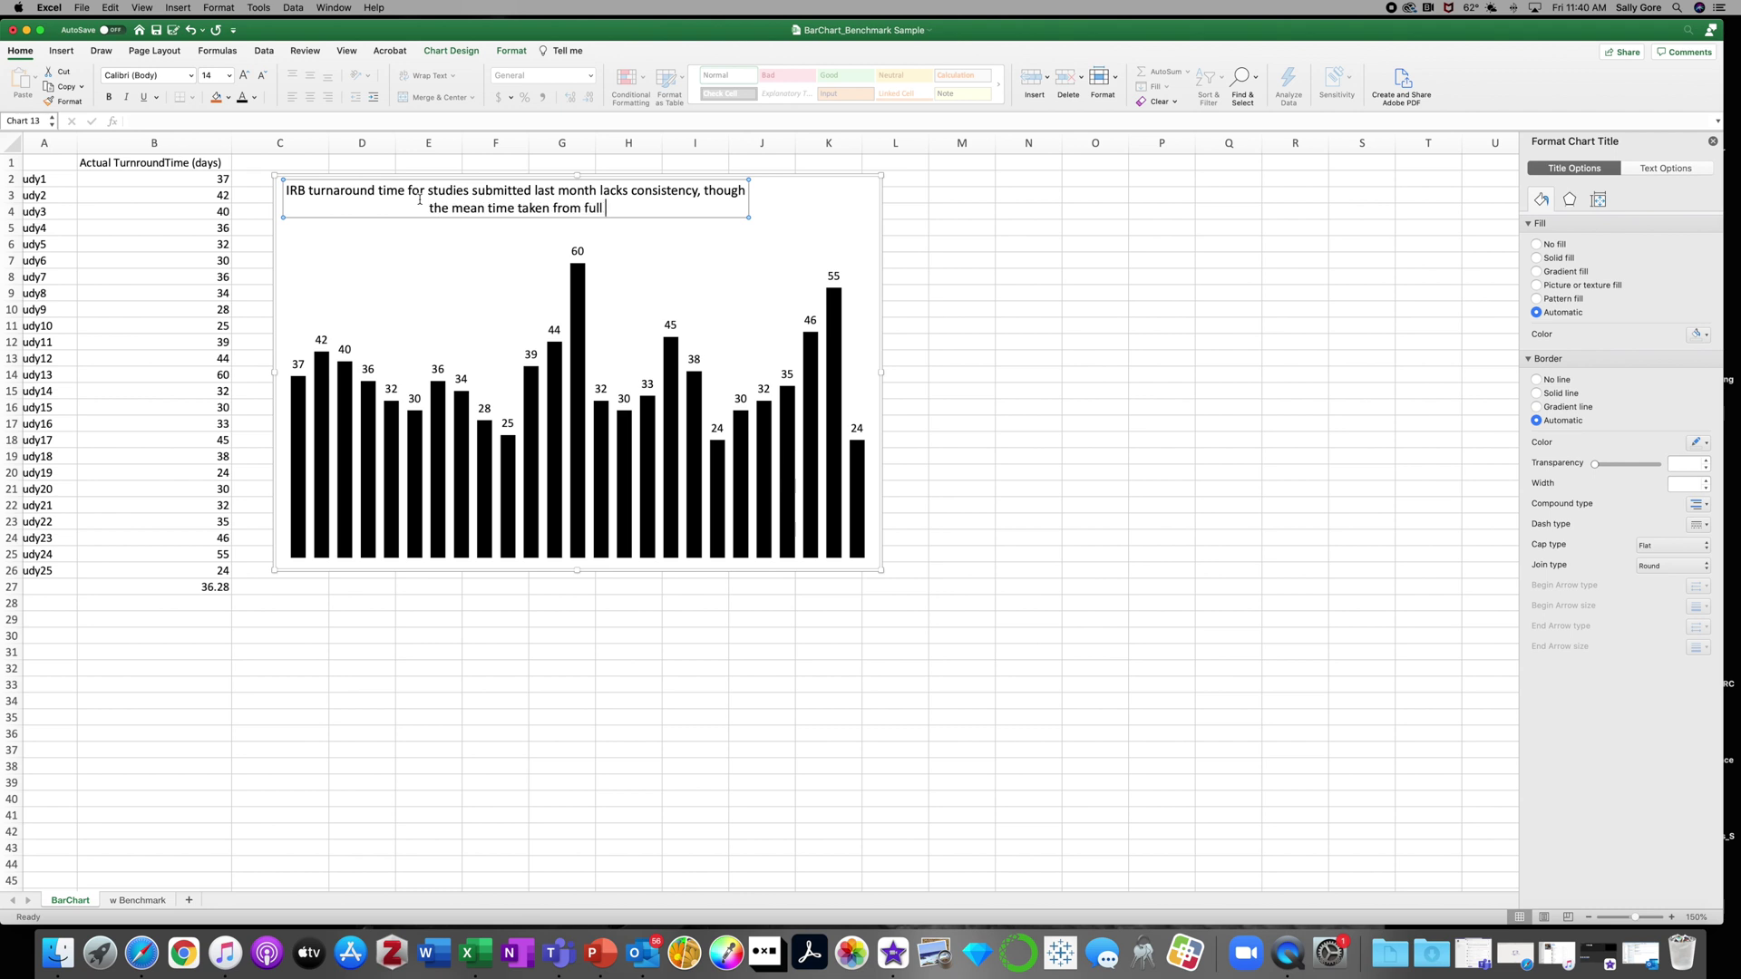
pyautogui.write('submission to ')
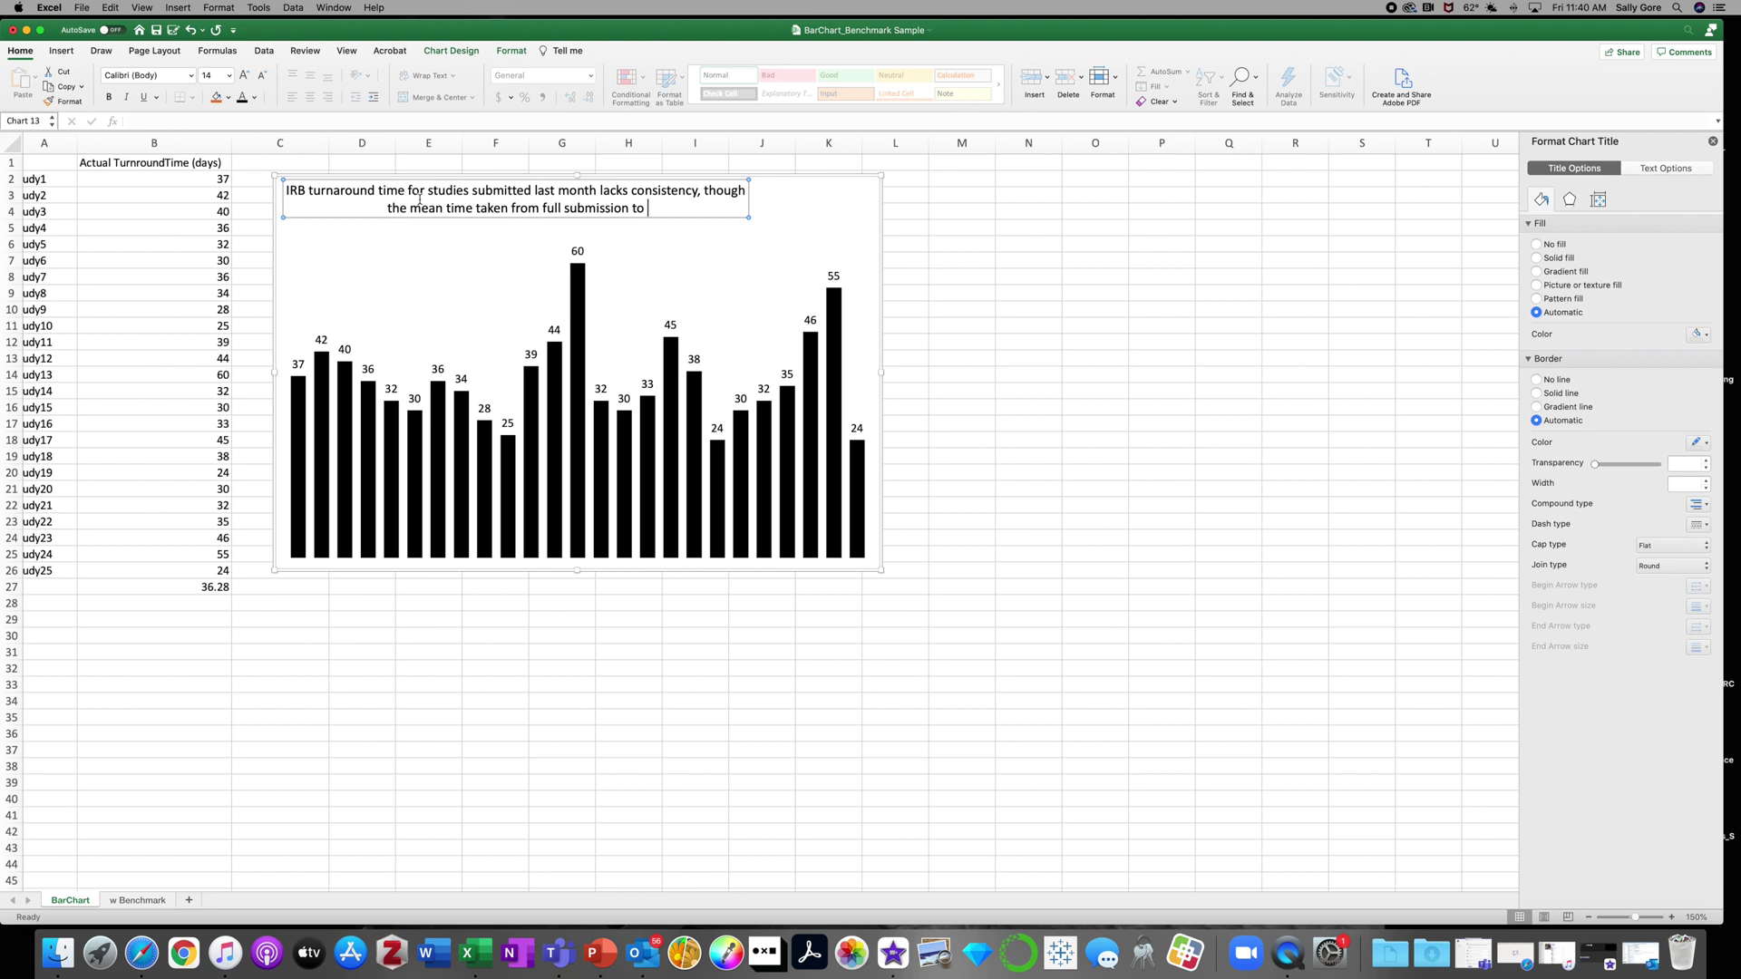
pyautogui.write('decision ')
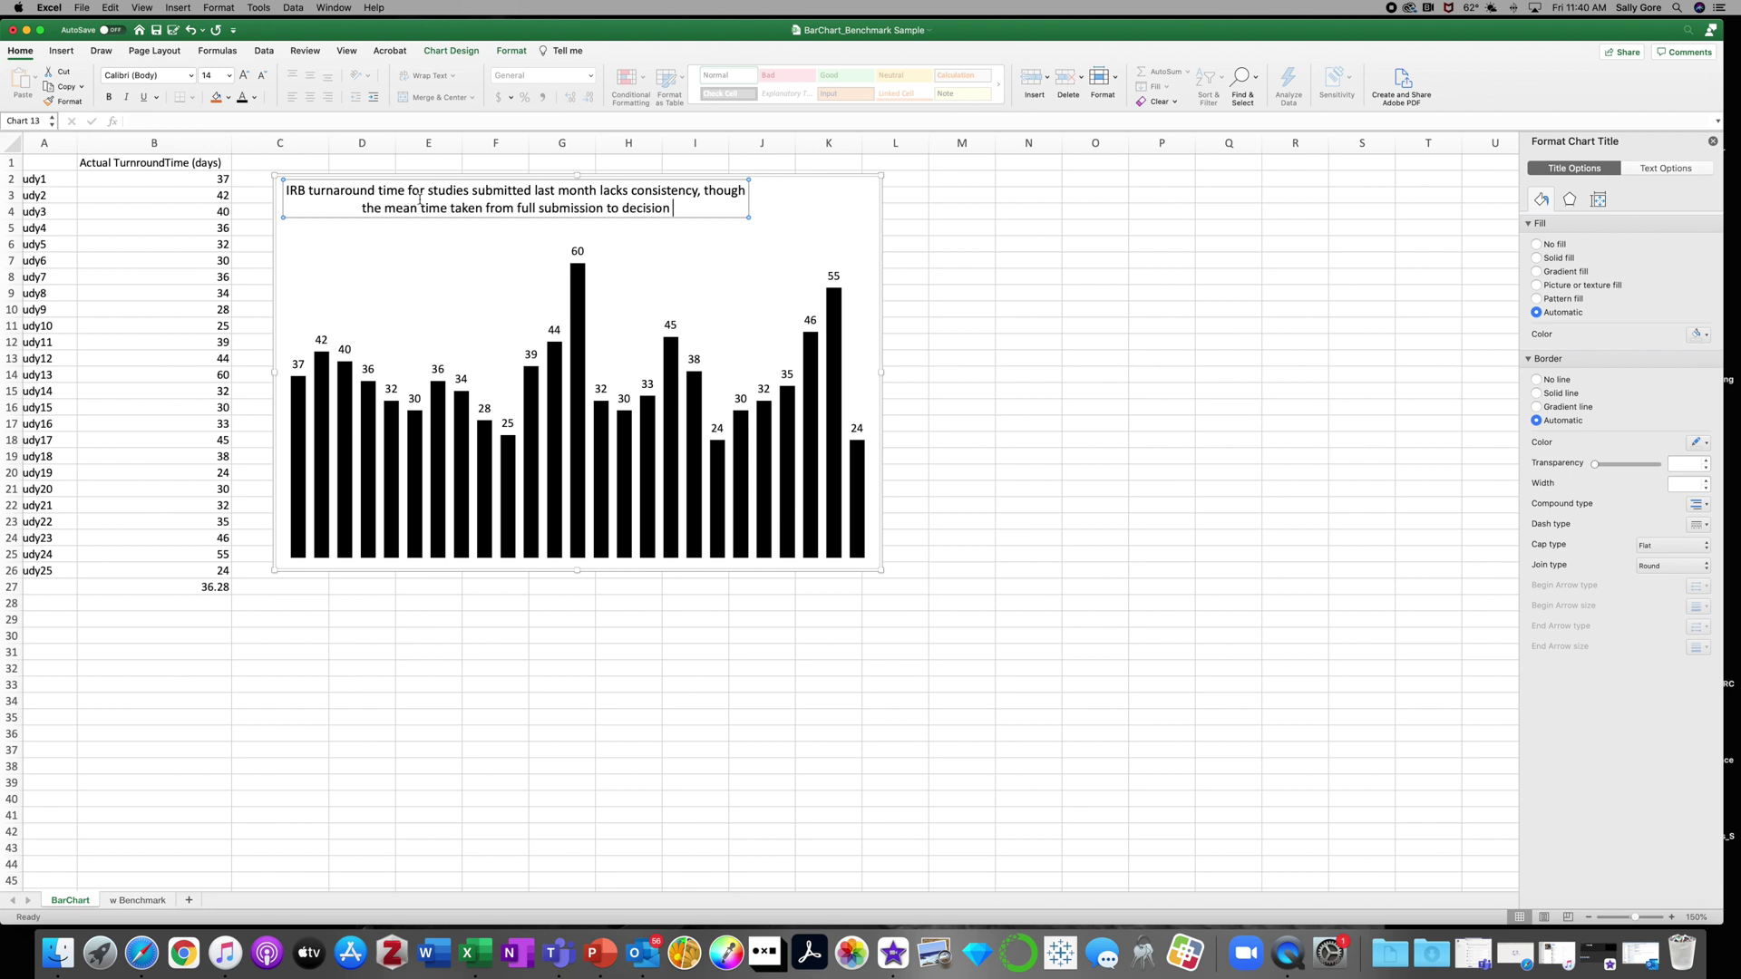
pyautogui.write('is 36 day')
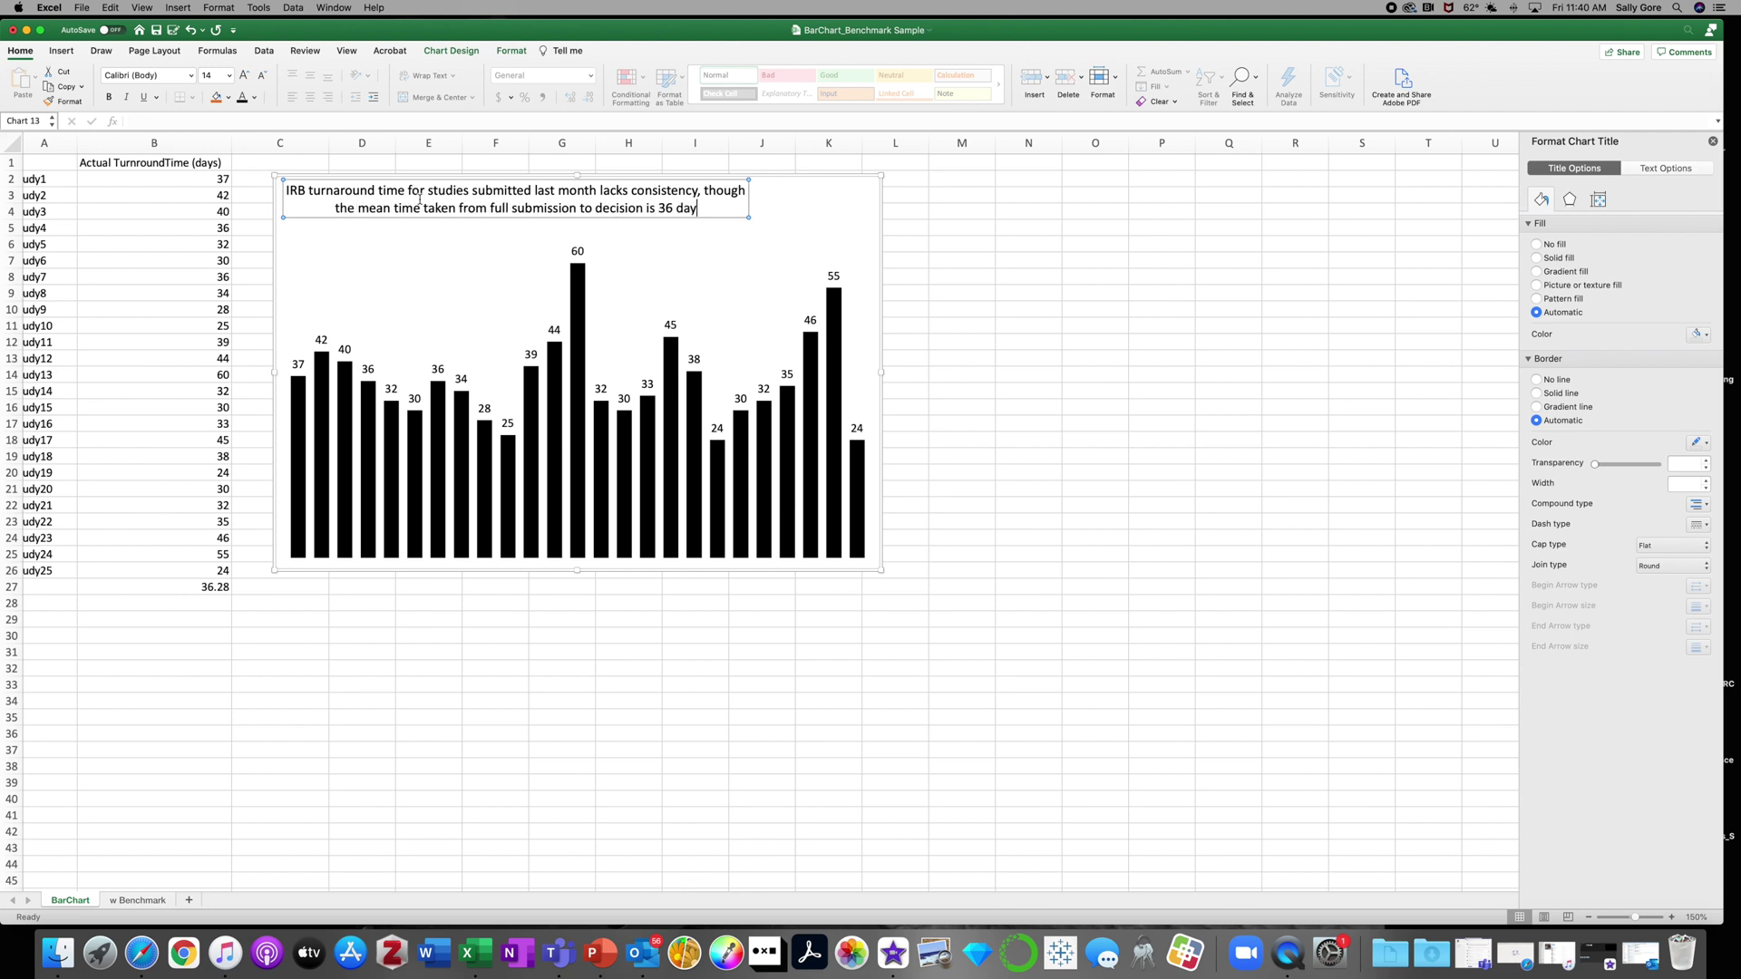
pyautogui.write('s.')
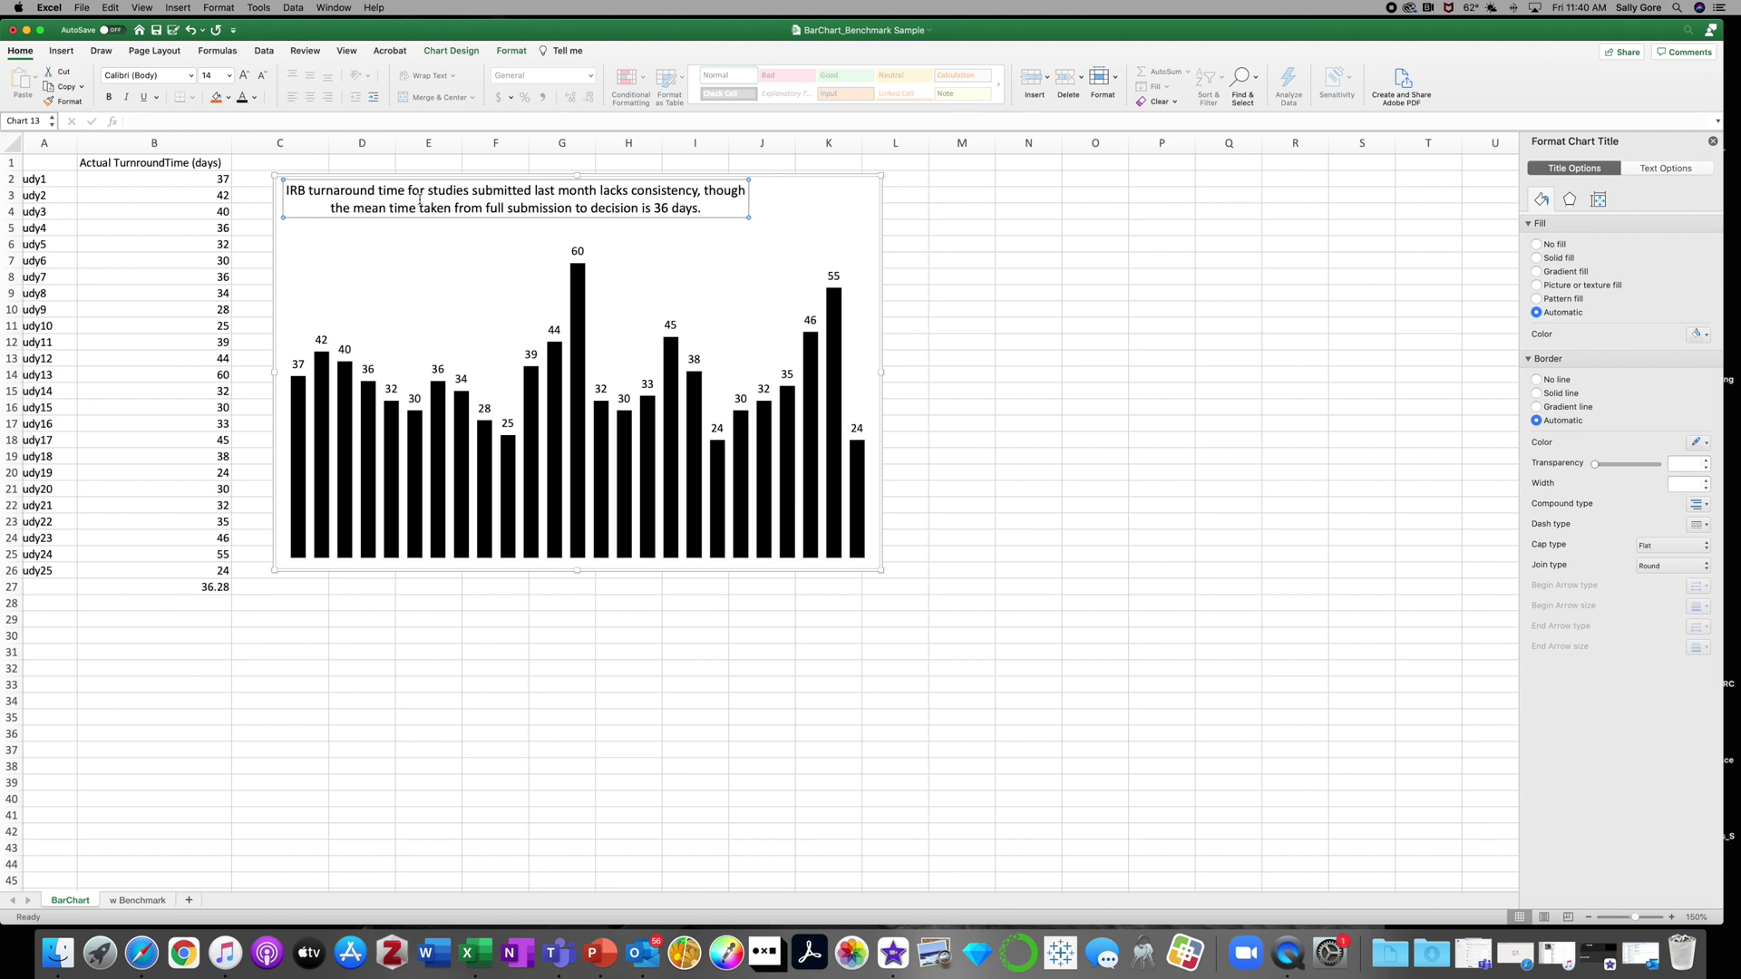
# Break the title after 'consistency,' so 'though' starts line two, and shift the title left.
pyautogui.click(704, 191)
pyautogui.press('BackSpace')
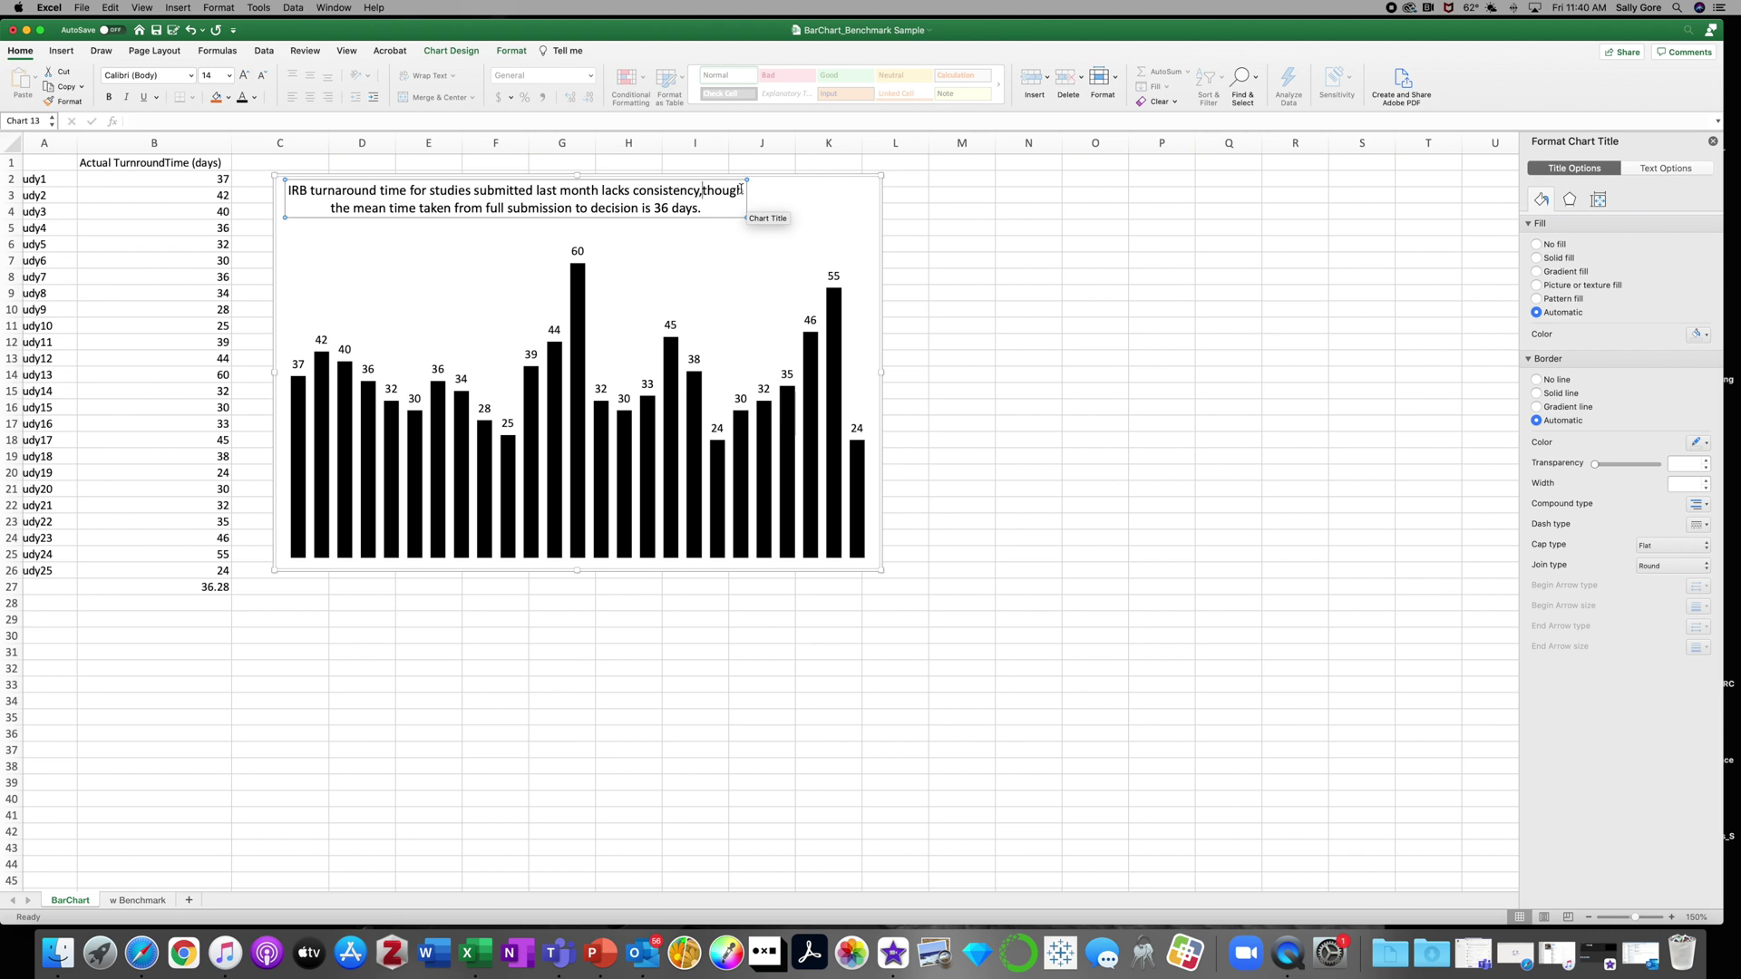
pyautogui.press('Return')
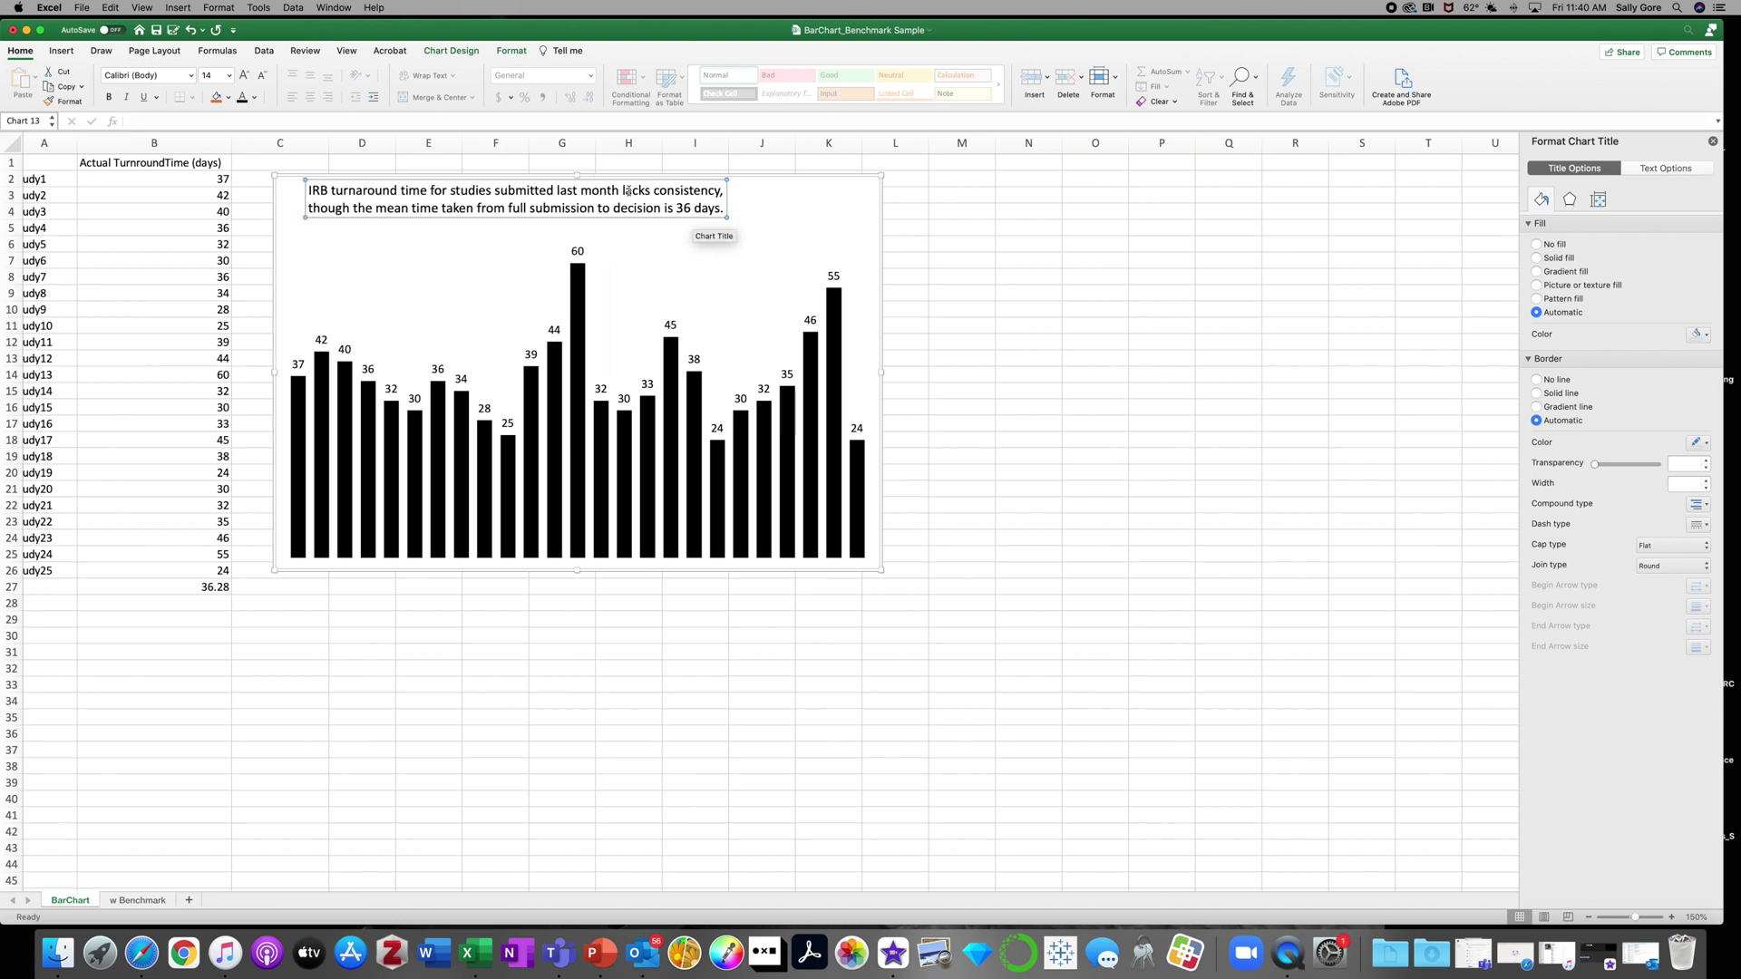
pyautogui.moveTo(448, 212); pyautogui.dragTo(427, 220)
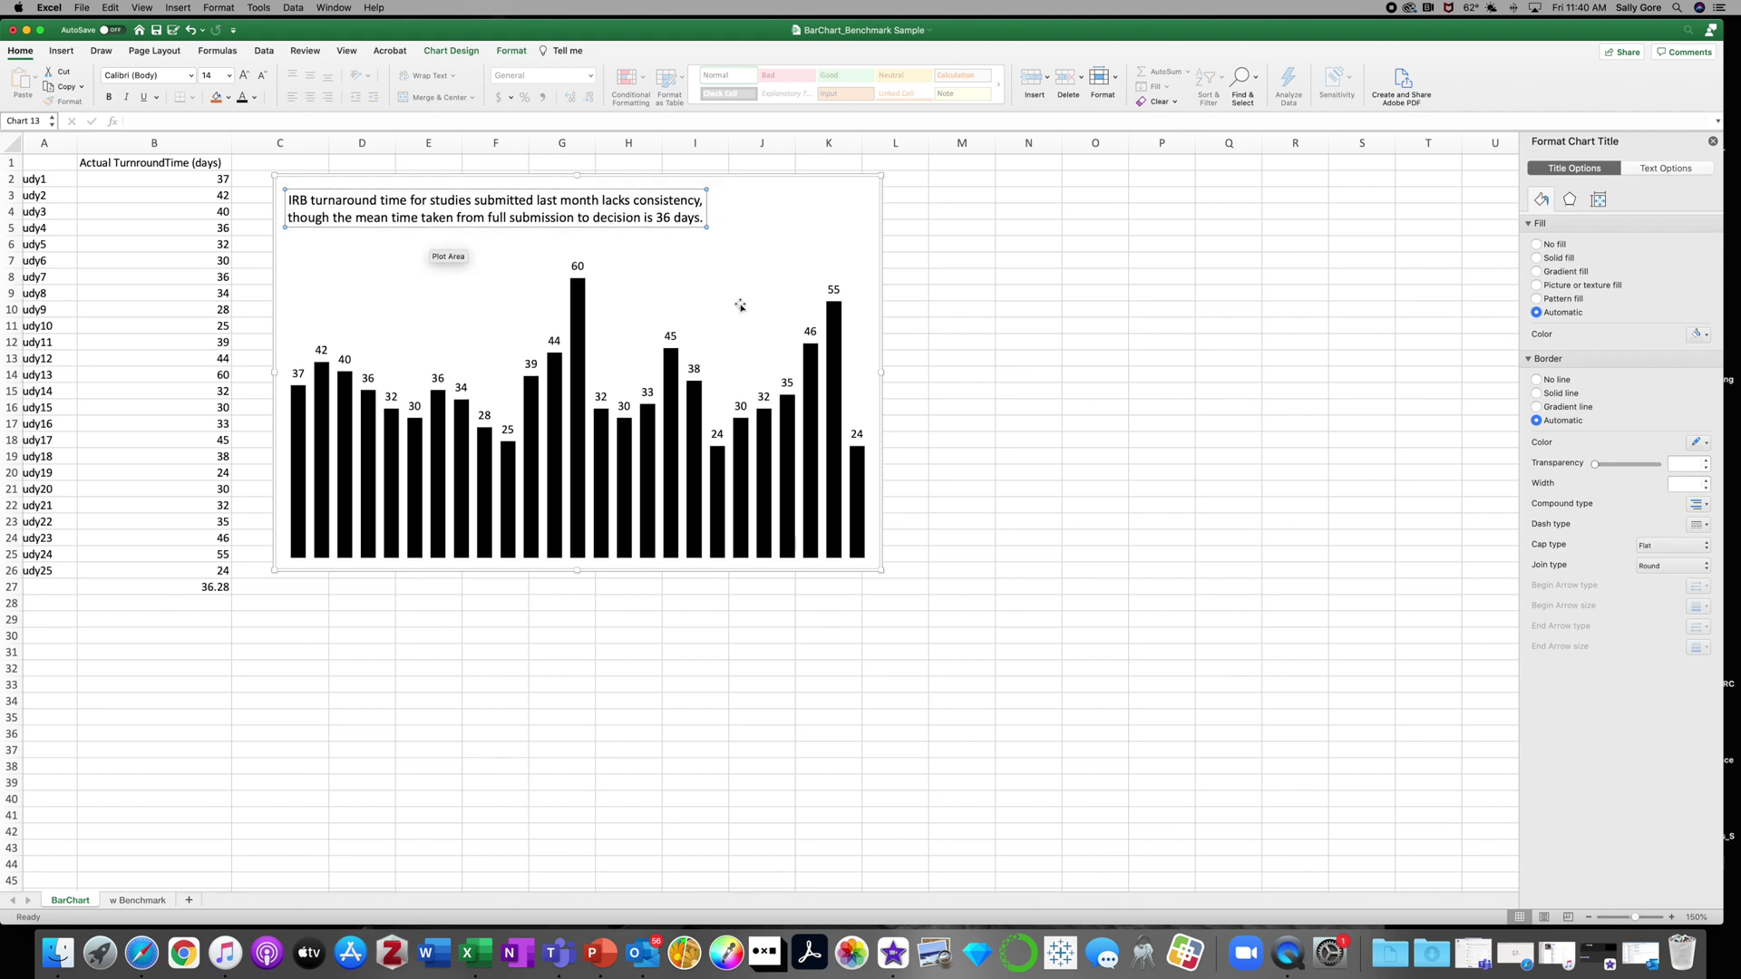
# Deselect the chart by clicking an empty worksheet cell.
pyautogui.click(1065, 342)
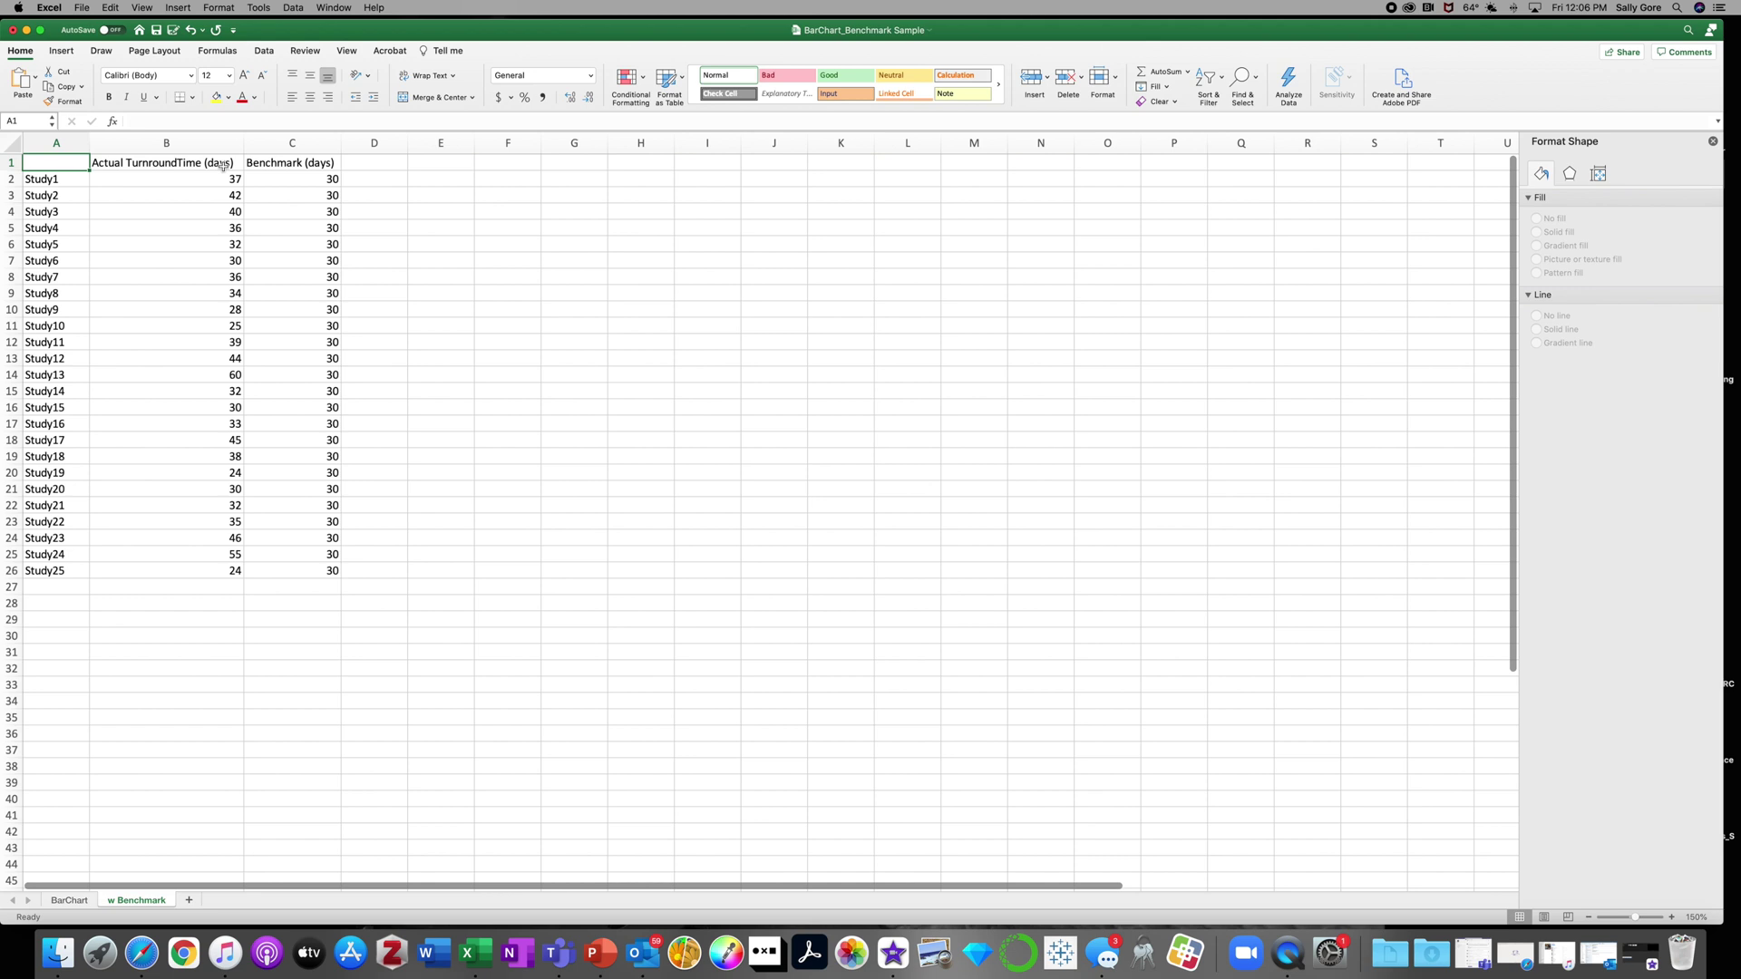
pyautogui.click(306, 145)
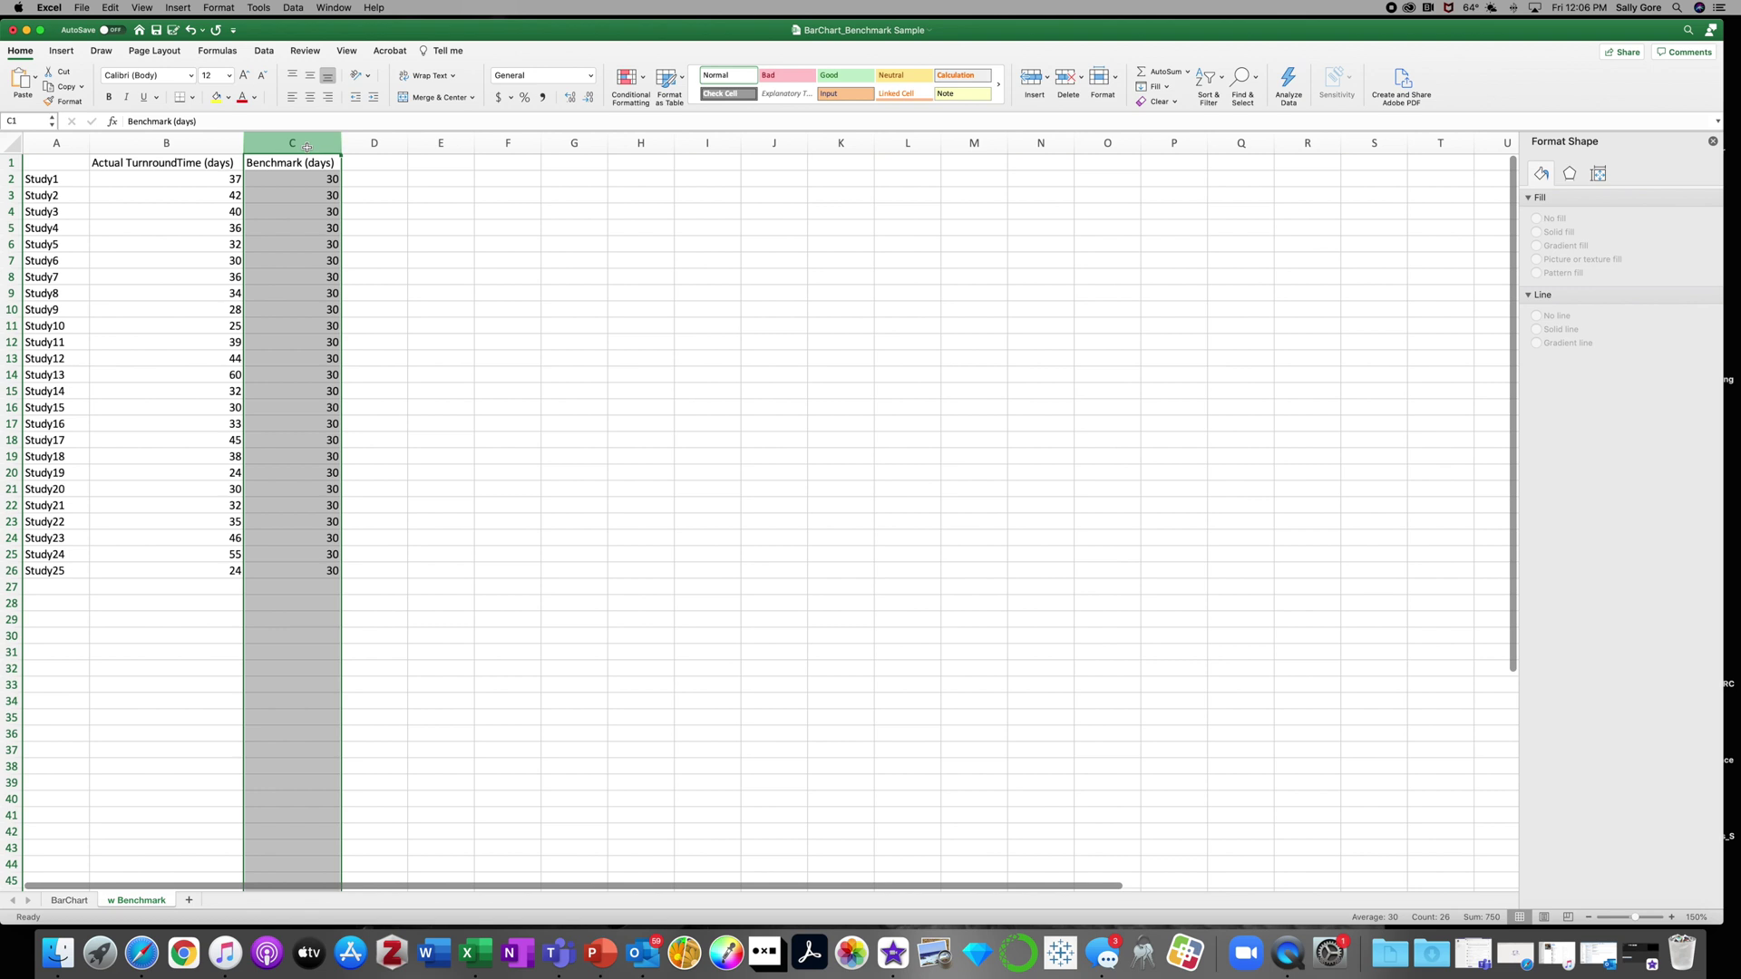
pyautogui.click(299, 179)
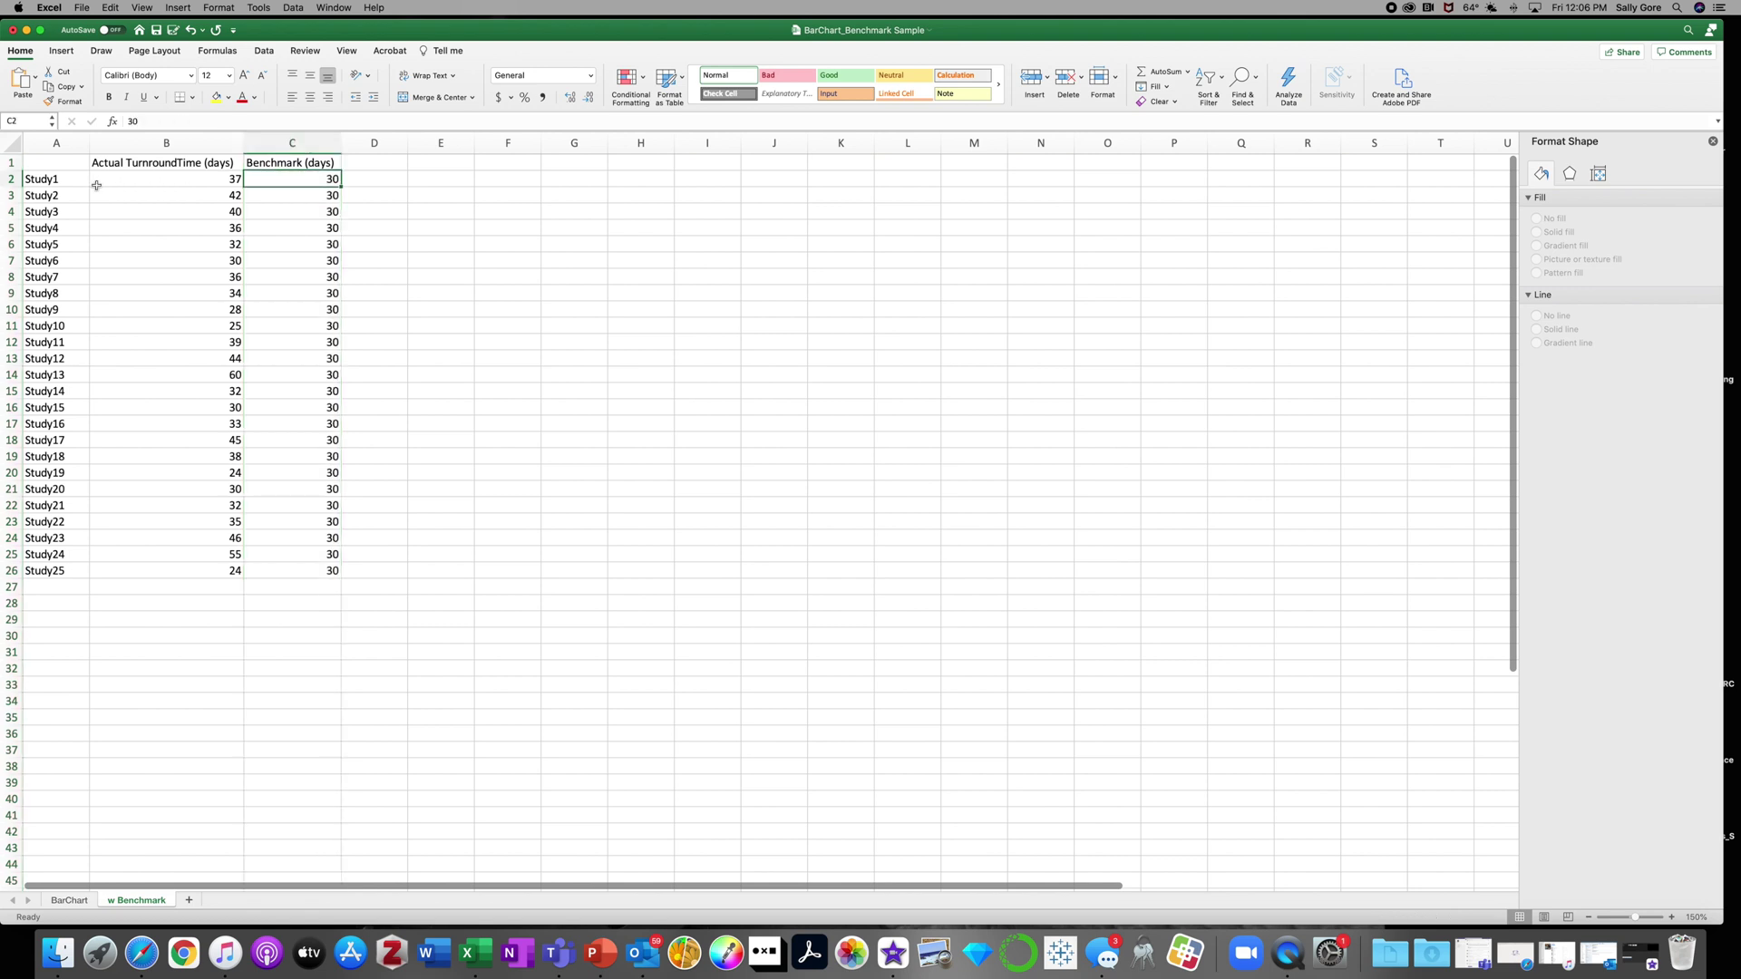
pyautogui.click(306, 194)
pyautogui.click(300, 212)
pyautogui.click(298, 232)
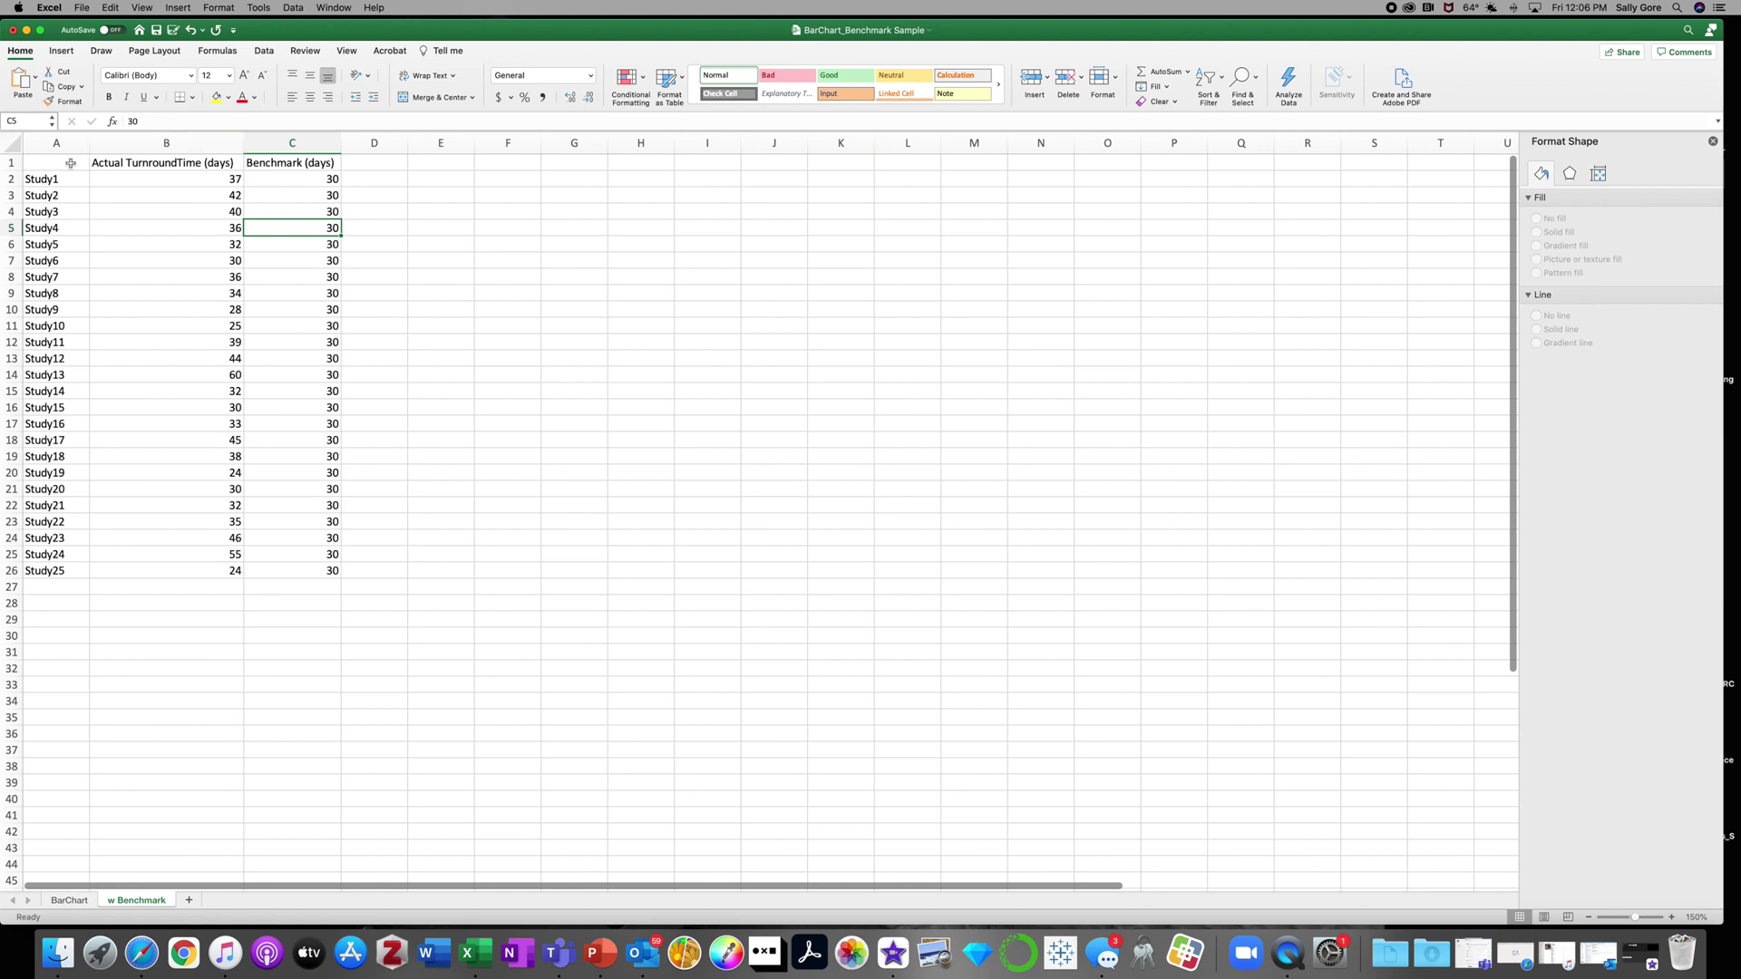
# Insert a Clustered Column - Line combo chart from the study table A1:C26.
pyautogui.moveTo(58, 172); pyautogui.dragTo(262, 573)
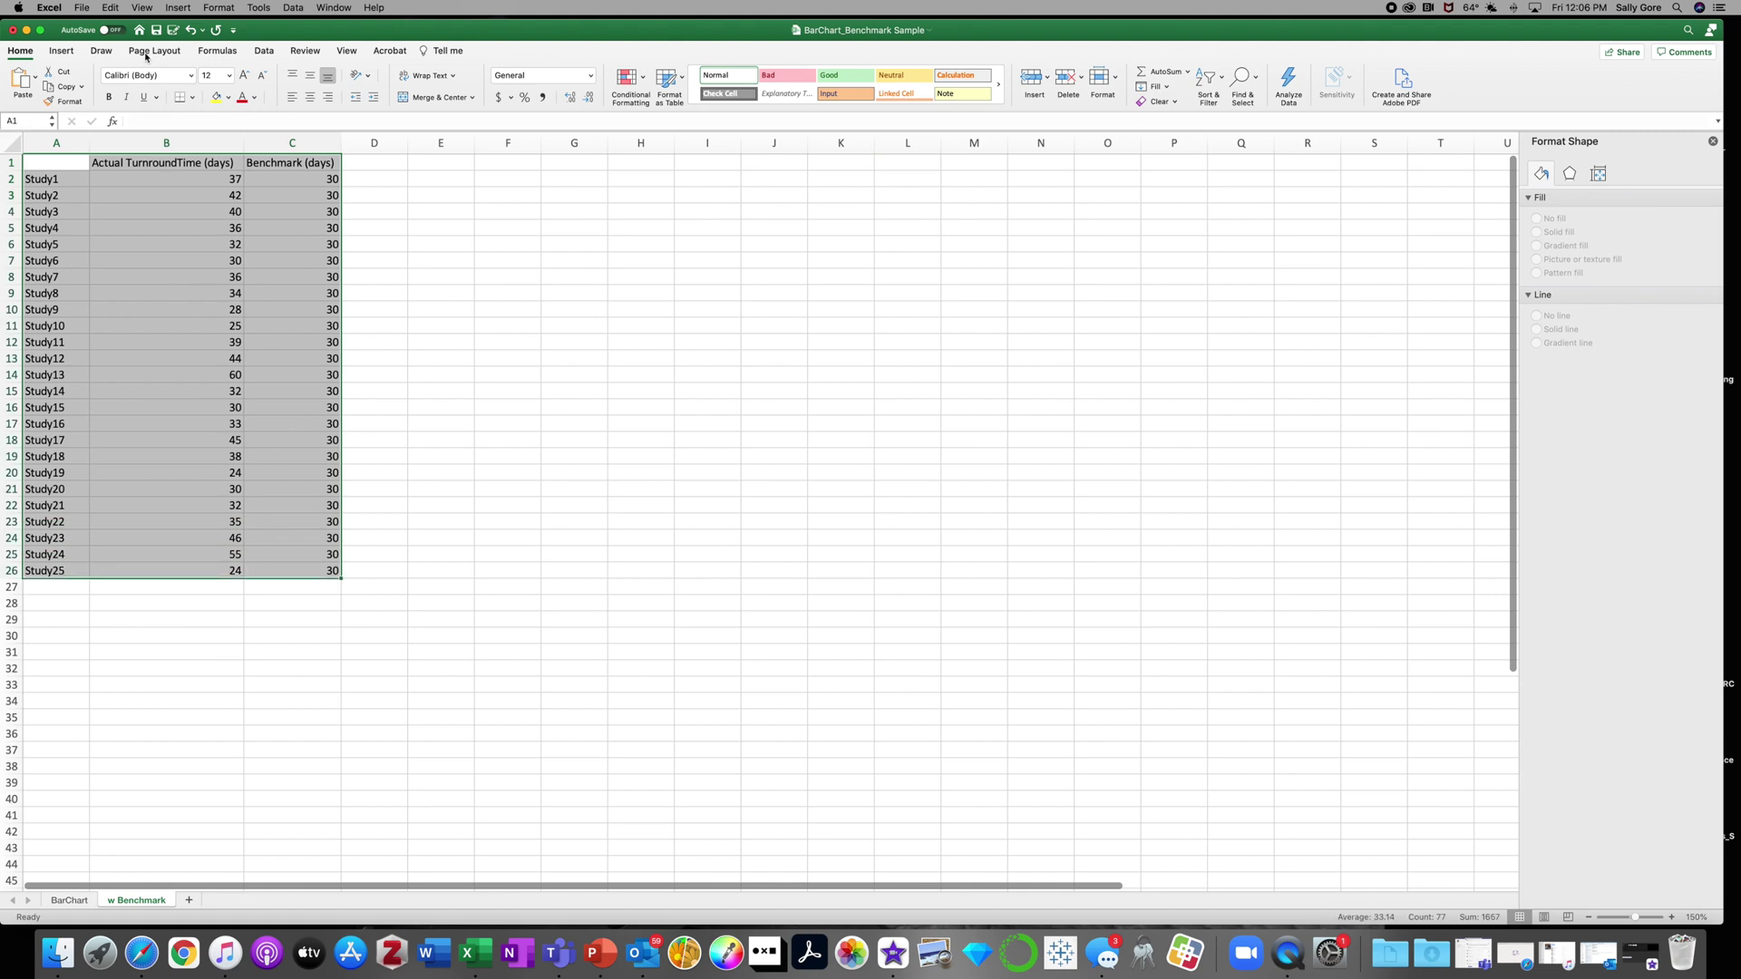
pyautogui.click(62, 52)
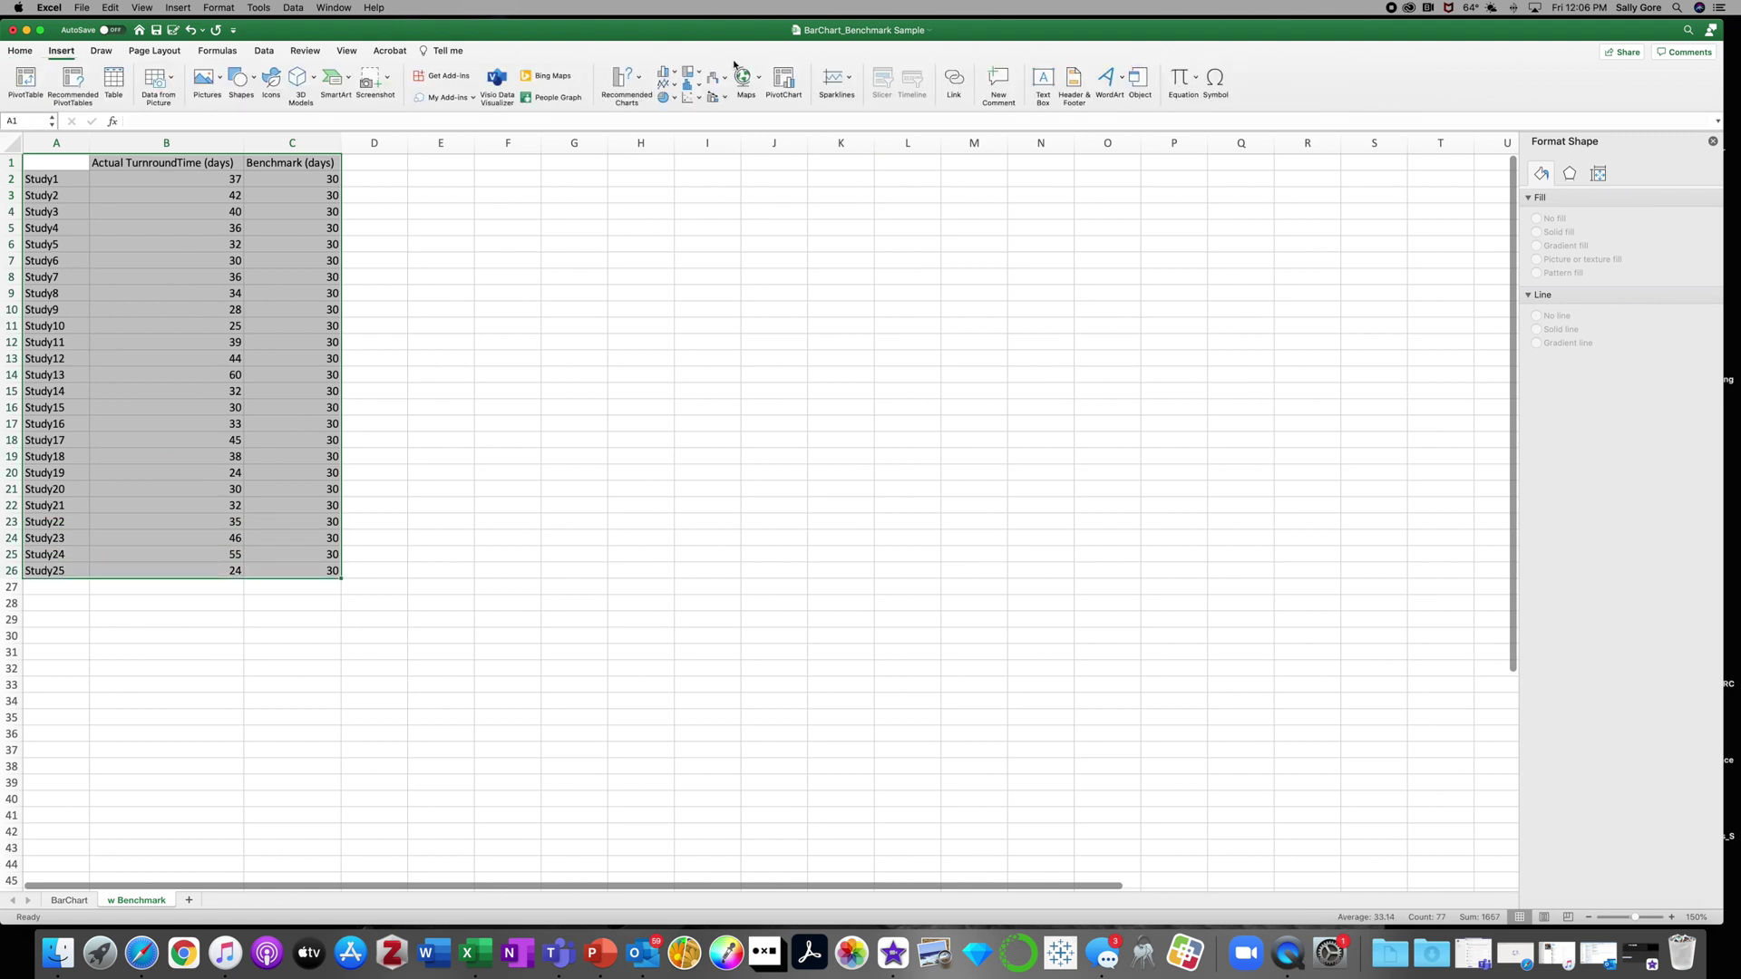
pyautogui.click(723, 98)
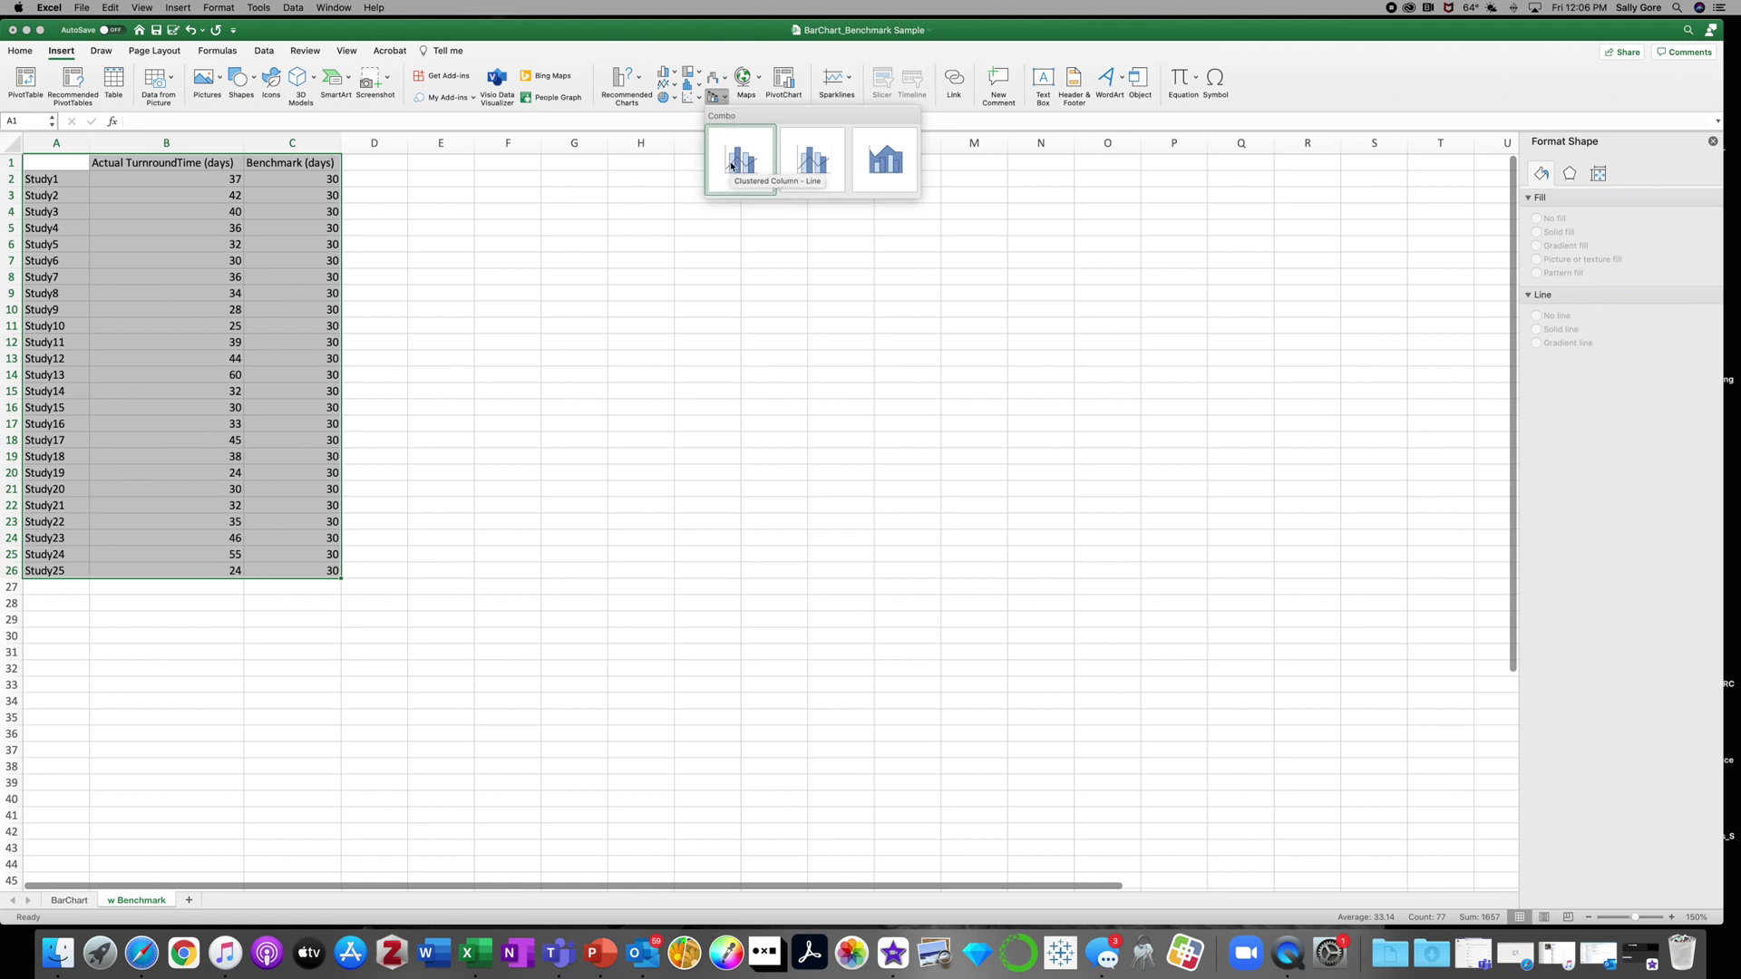
pyautogui.click(730, 166)
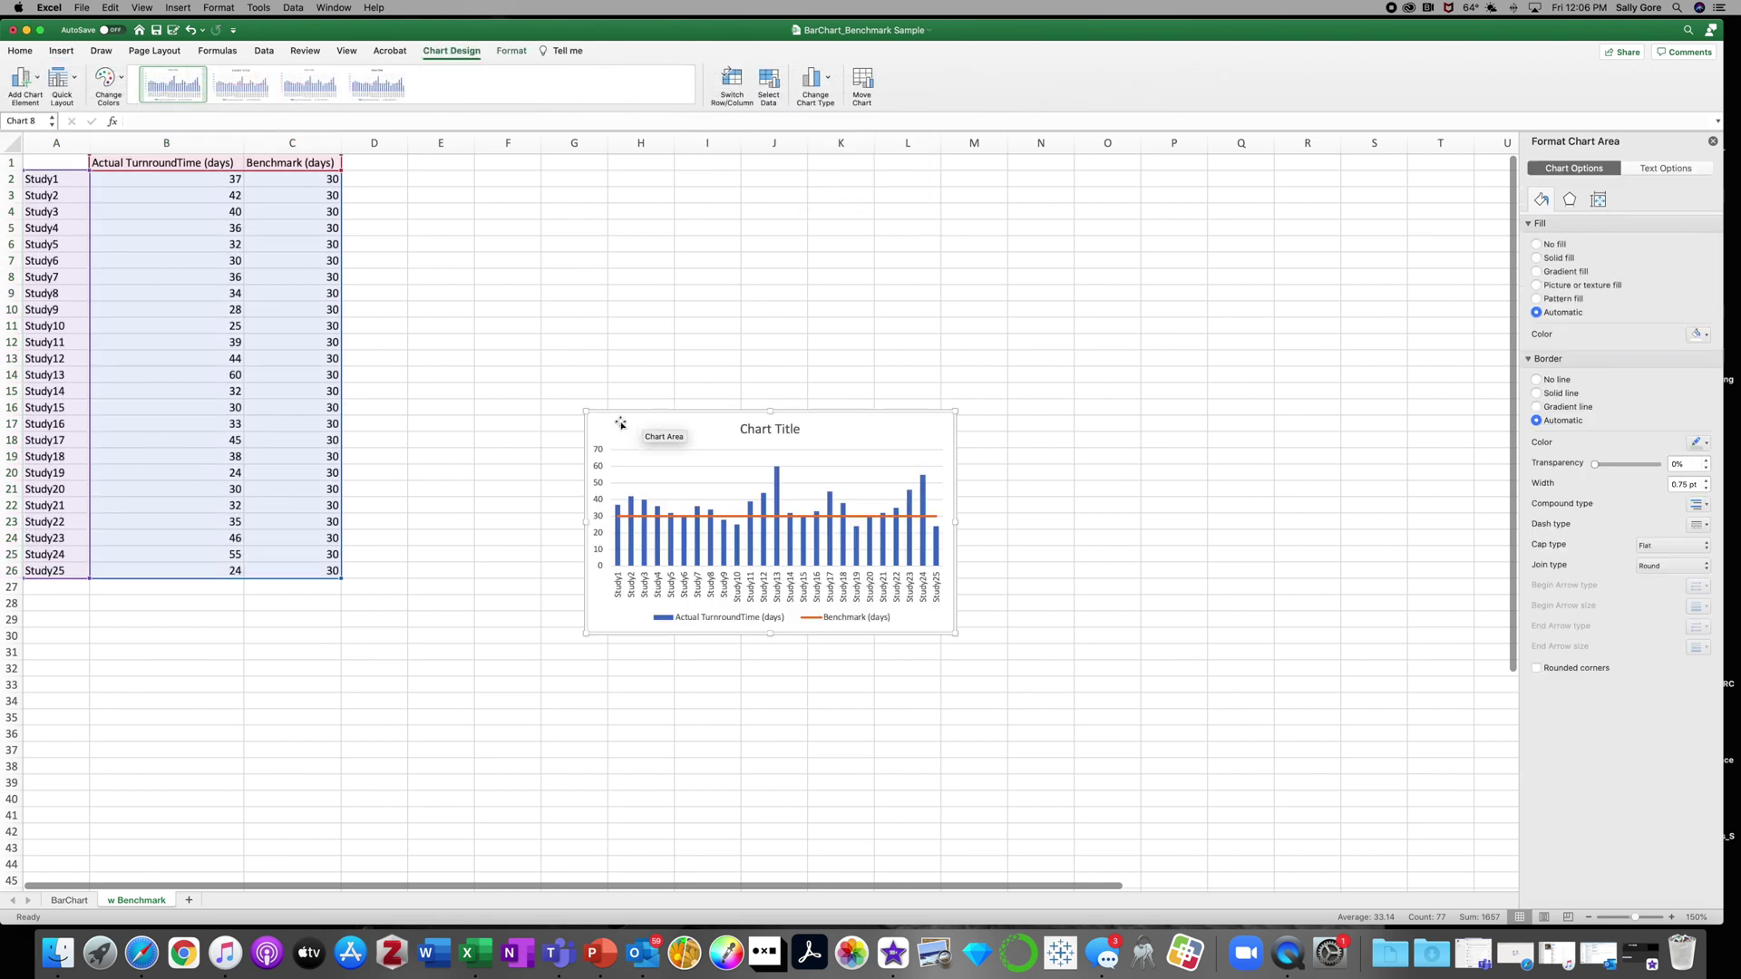
# Move the chart beside the data, enlarge it, and remove its gridlines.
pyautogui.moveTo(628, 411); pyautogui.dragTo(411, 186)
pyautogui.moveTo(737, 411); pyautogui.dragTo(944, 580)
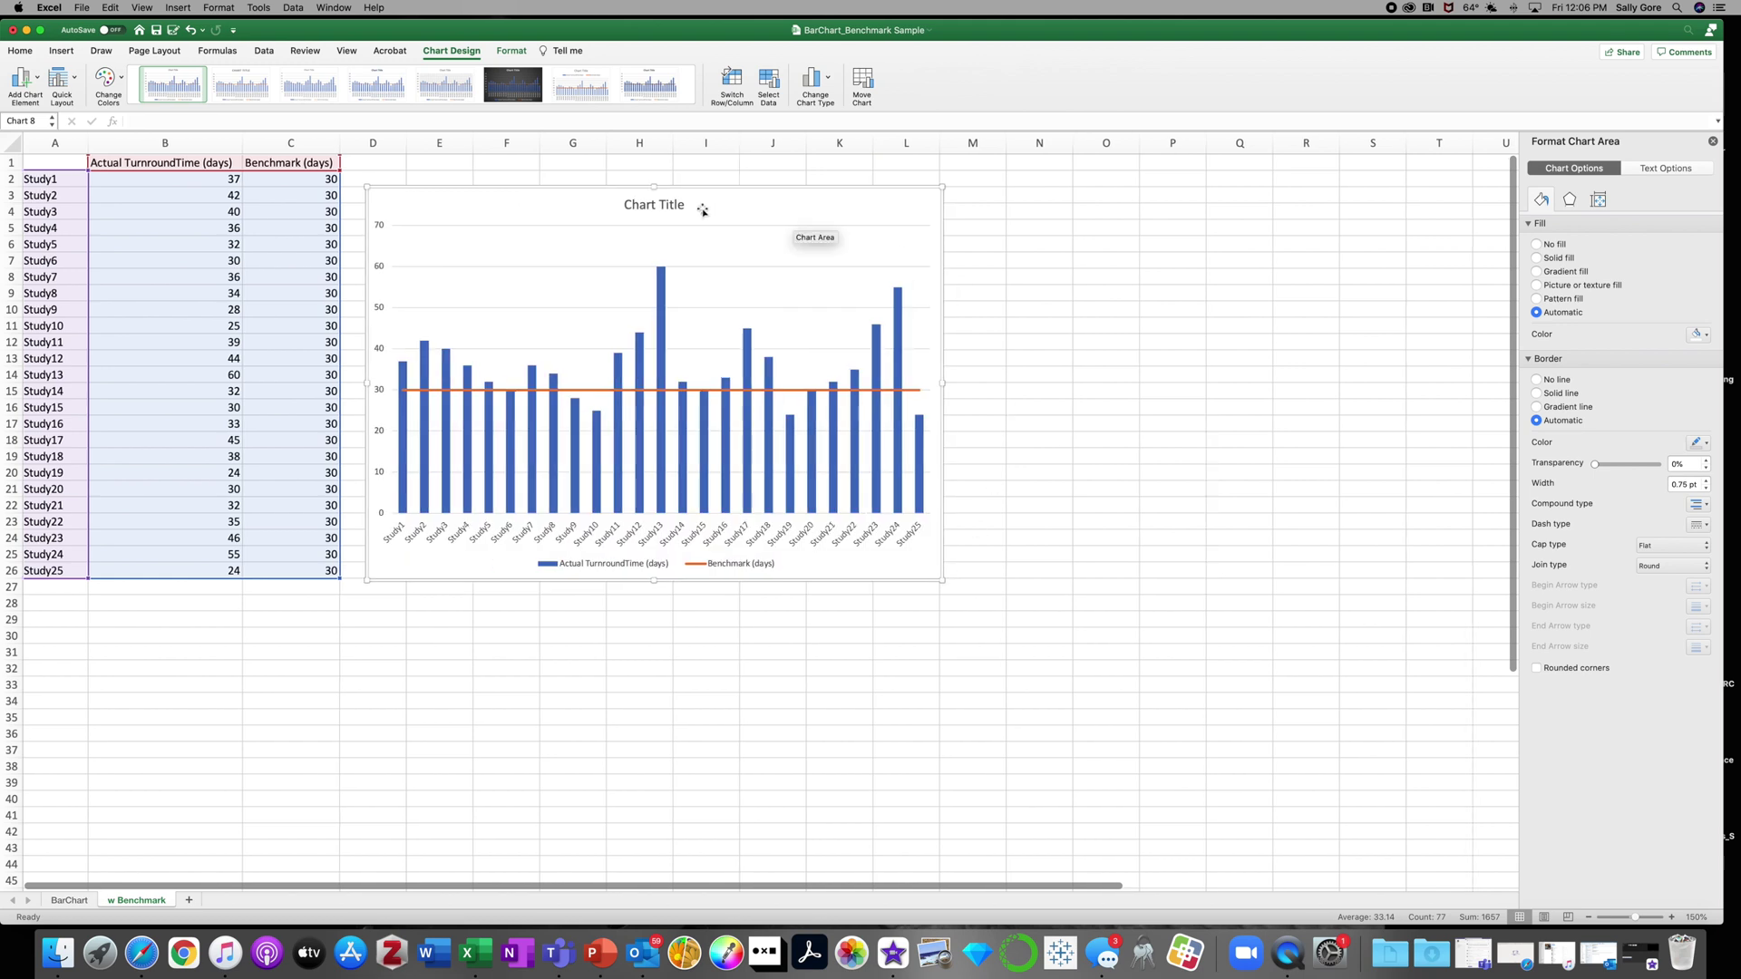
pyautogui.click(742, 228)
pyautogui.click(748, 269)
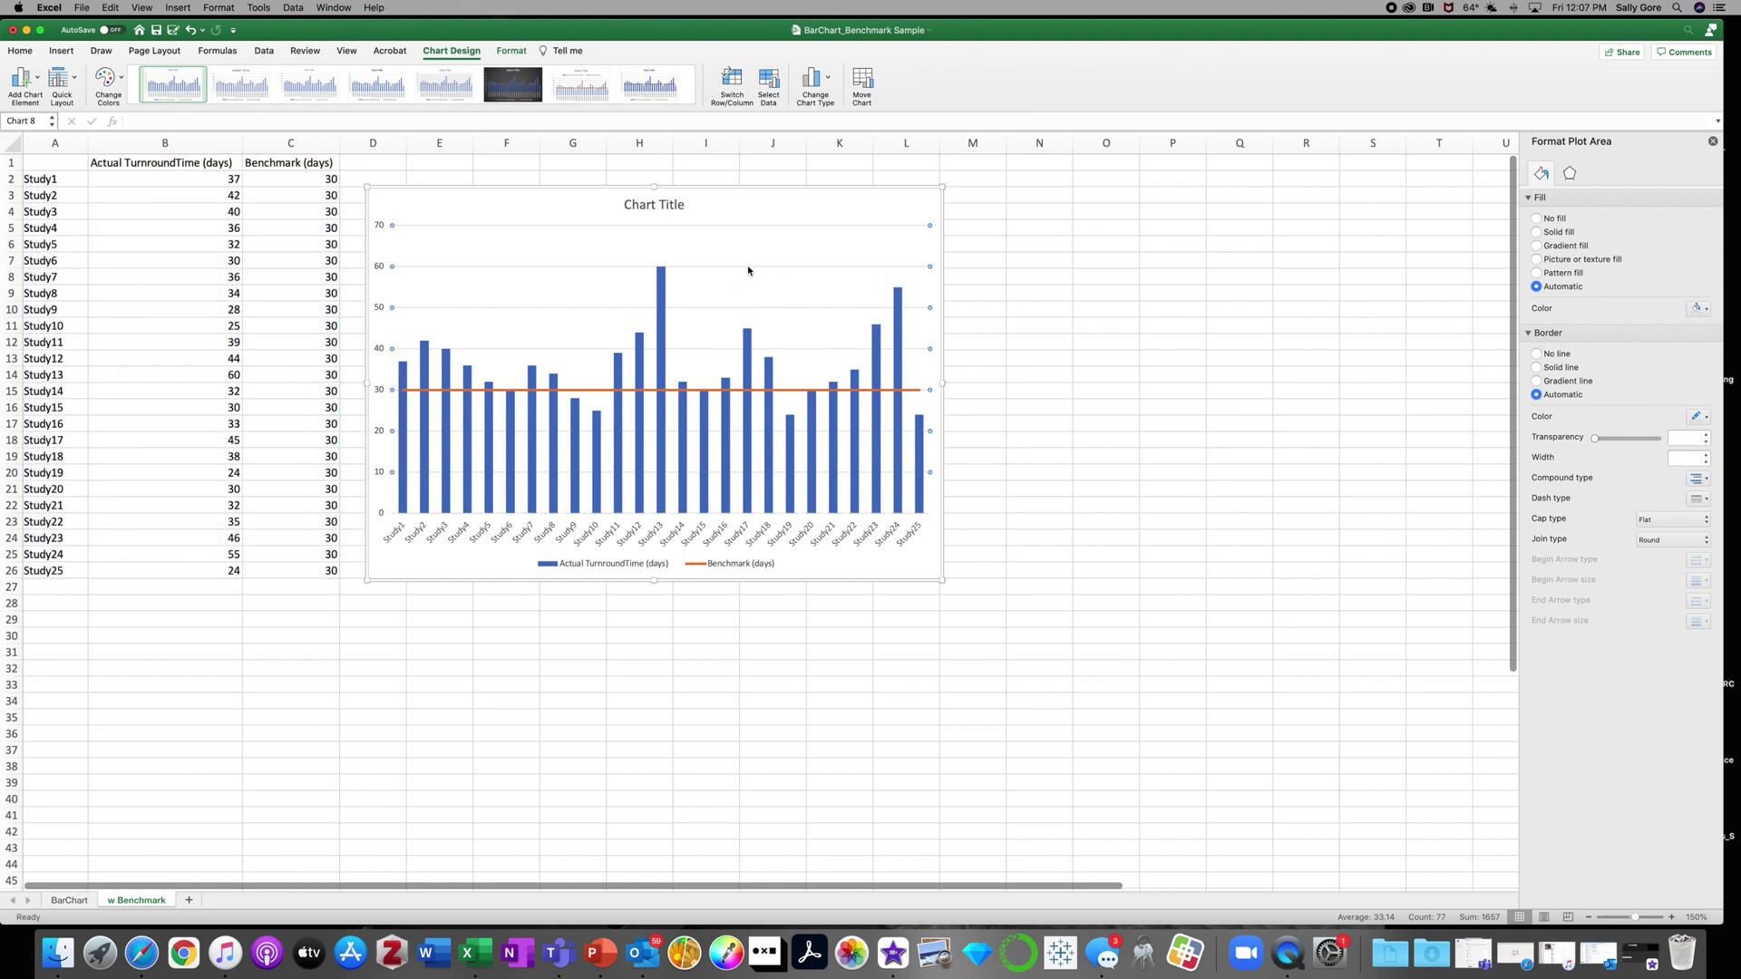
pyautogui.click(698, 225)
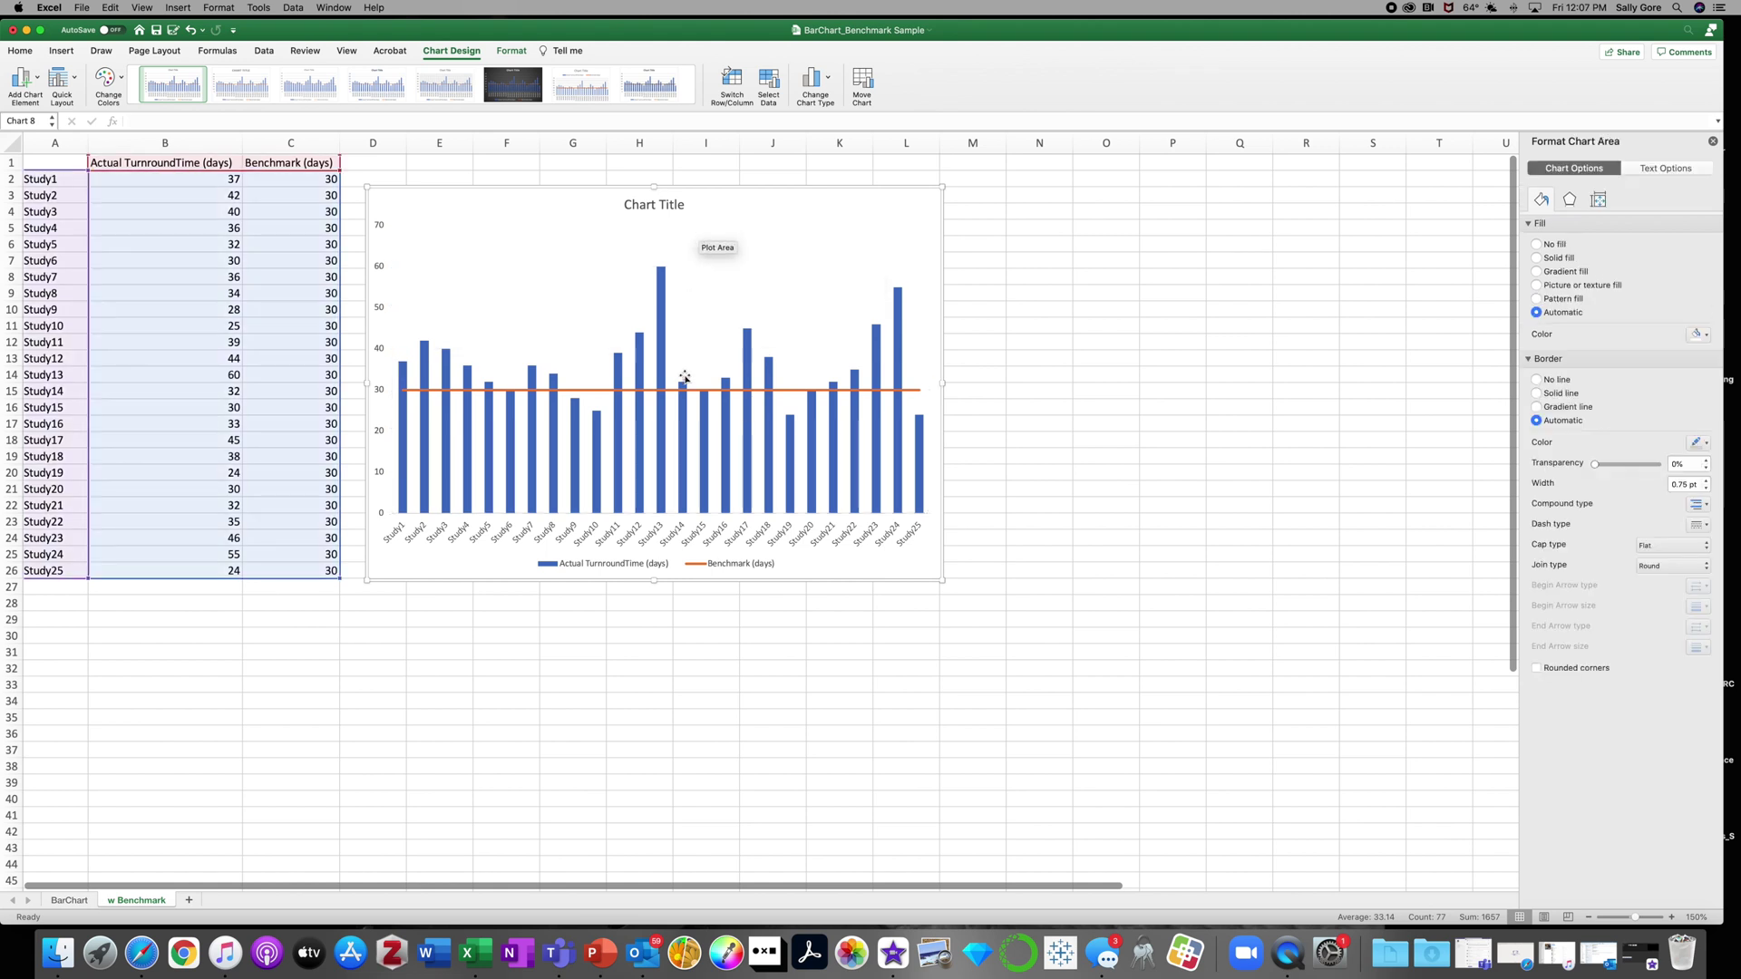
# Delete the horizontal axis, legend and vertical axis, and drag the title to the top-left.
pyautogui.click(673, 538)
pyautogui.hscroll(1, 673, 538)
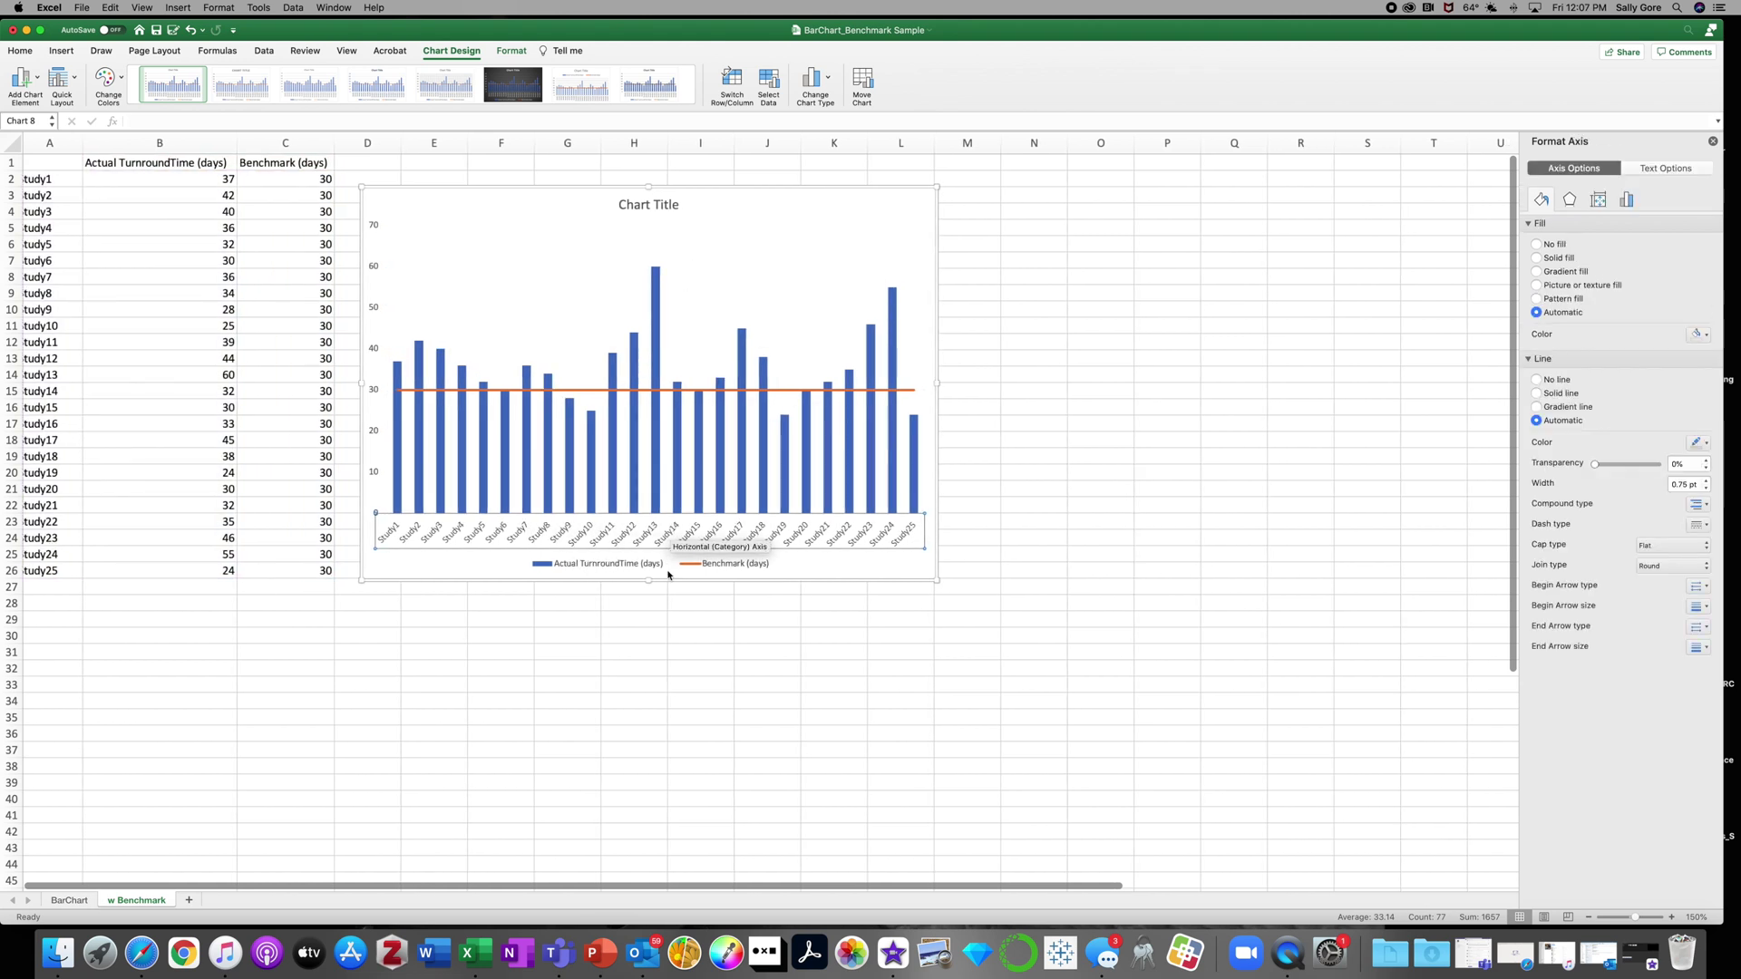
pyautogui.press('Delete')
pyautogui.click(616, 566)
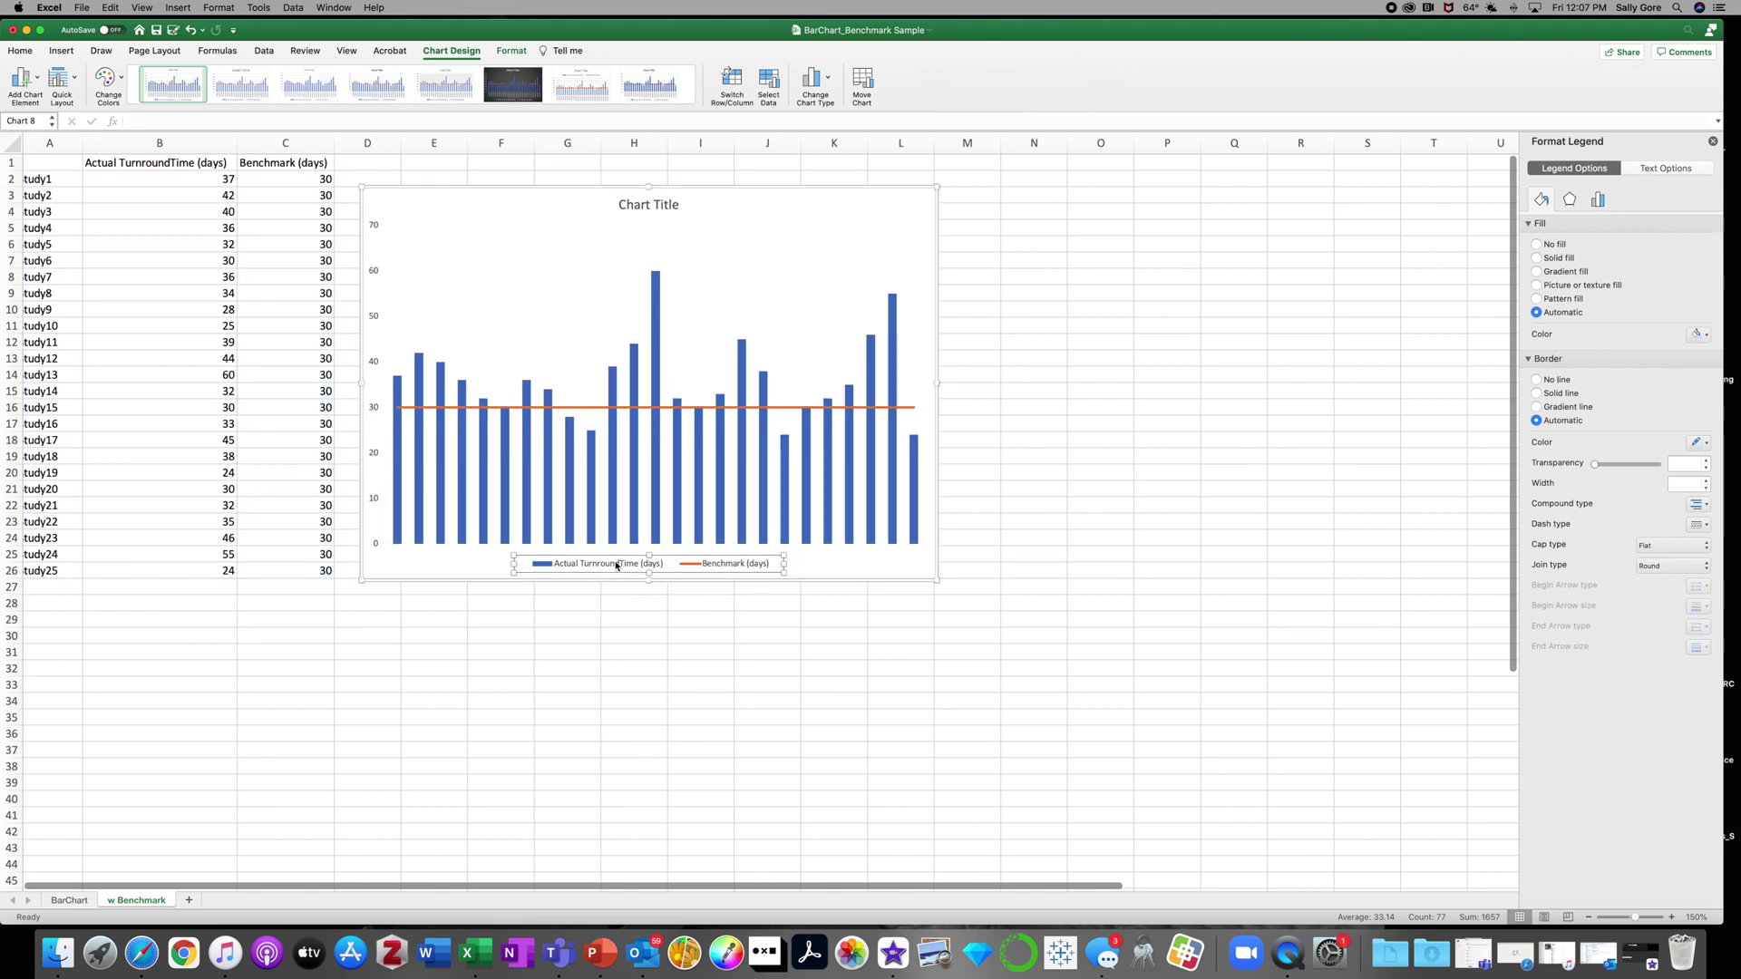
pyautogui.click(598, 570)
pyautogui.press('Delete')
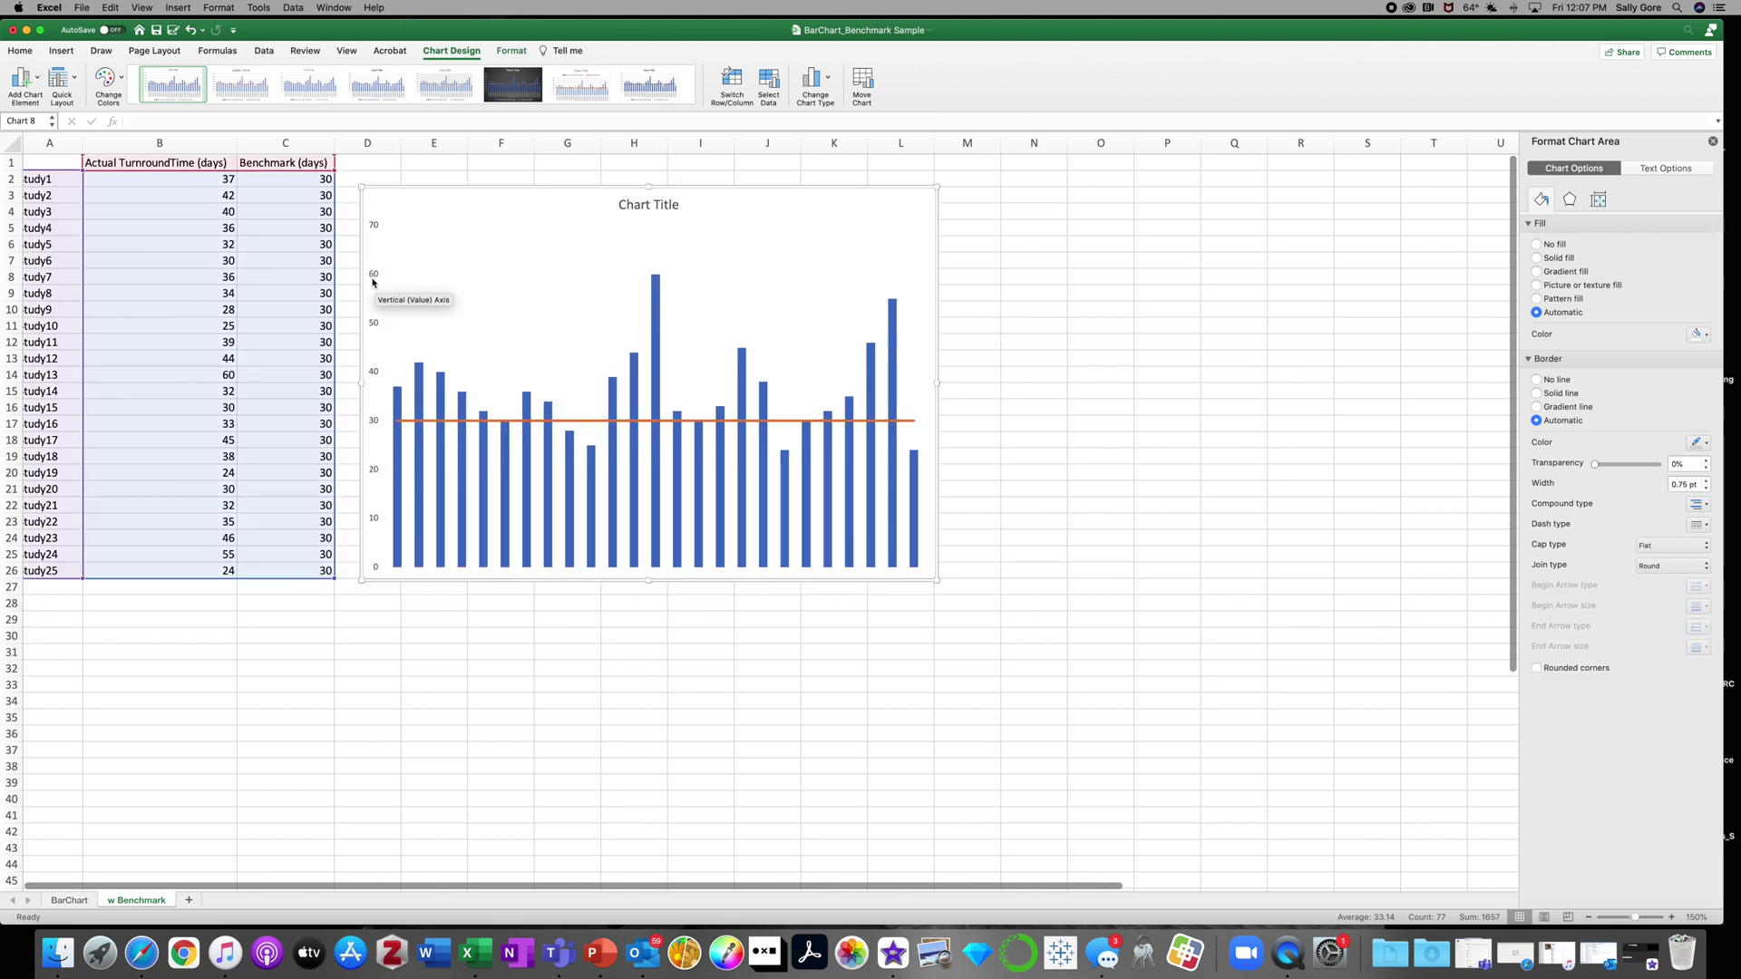
pyautogui.click(375, 278)
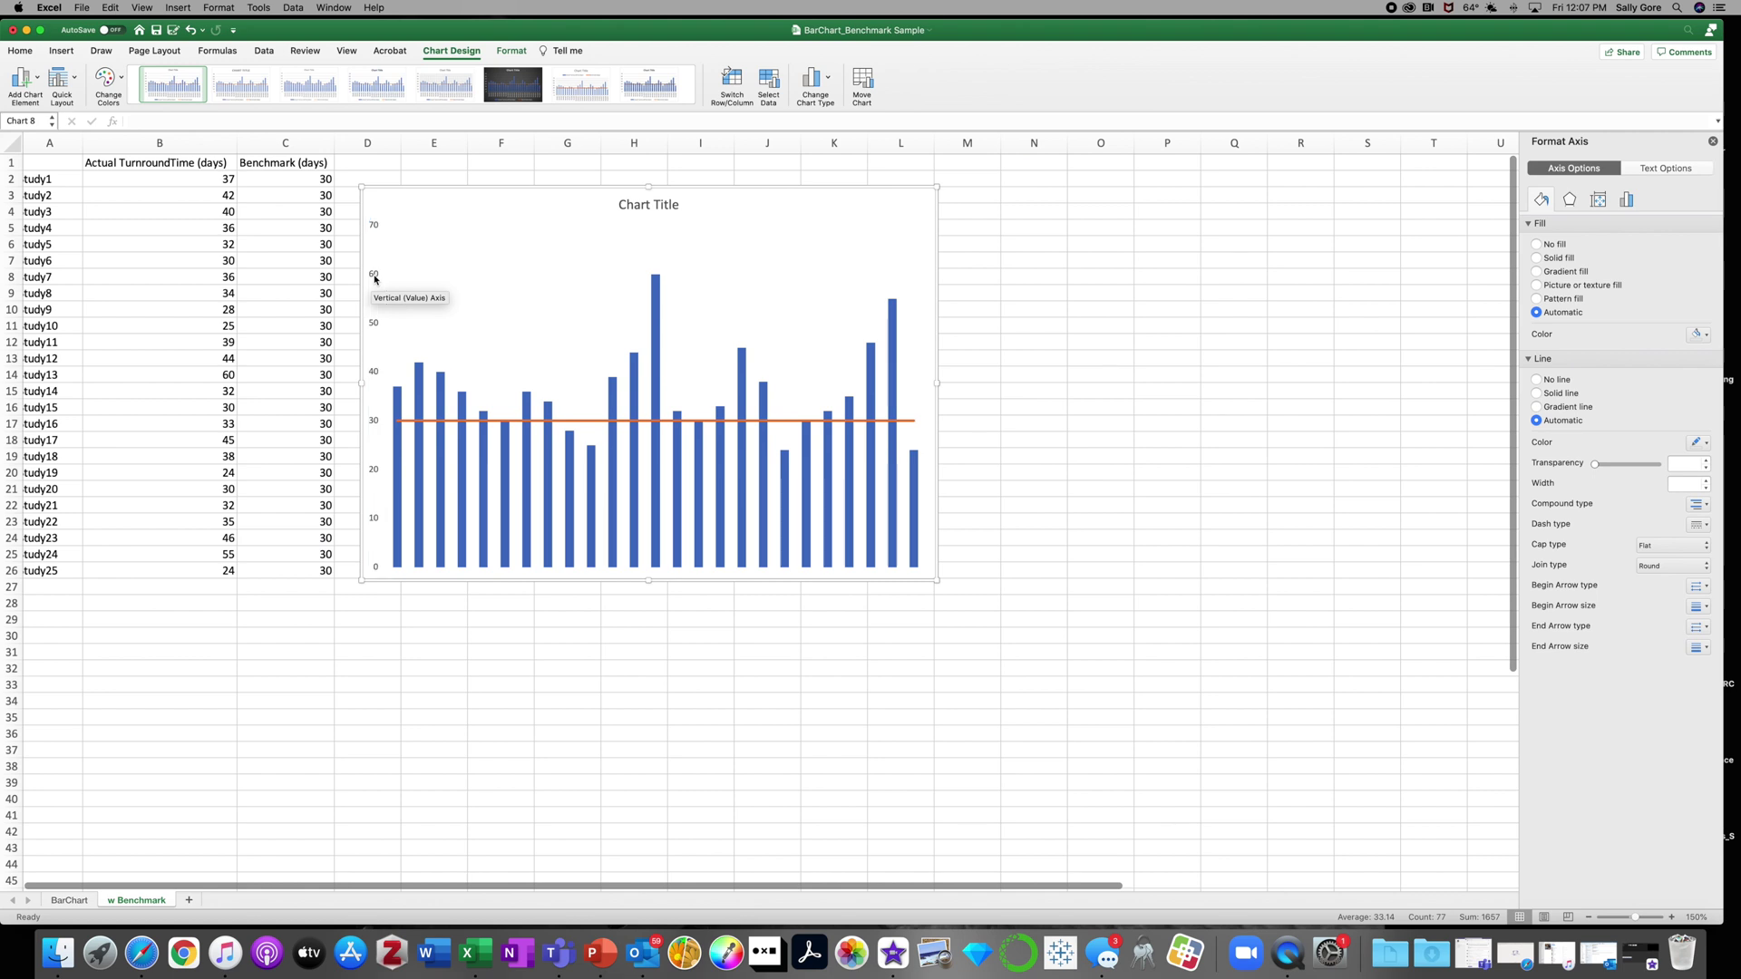
pyautogui.press('Delete')
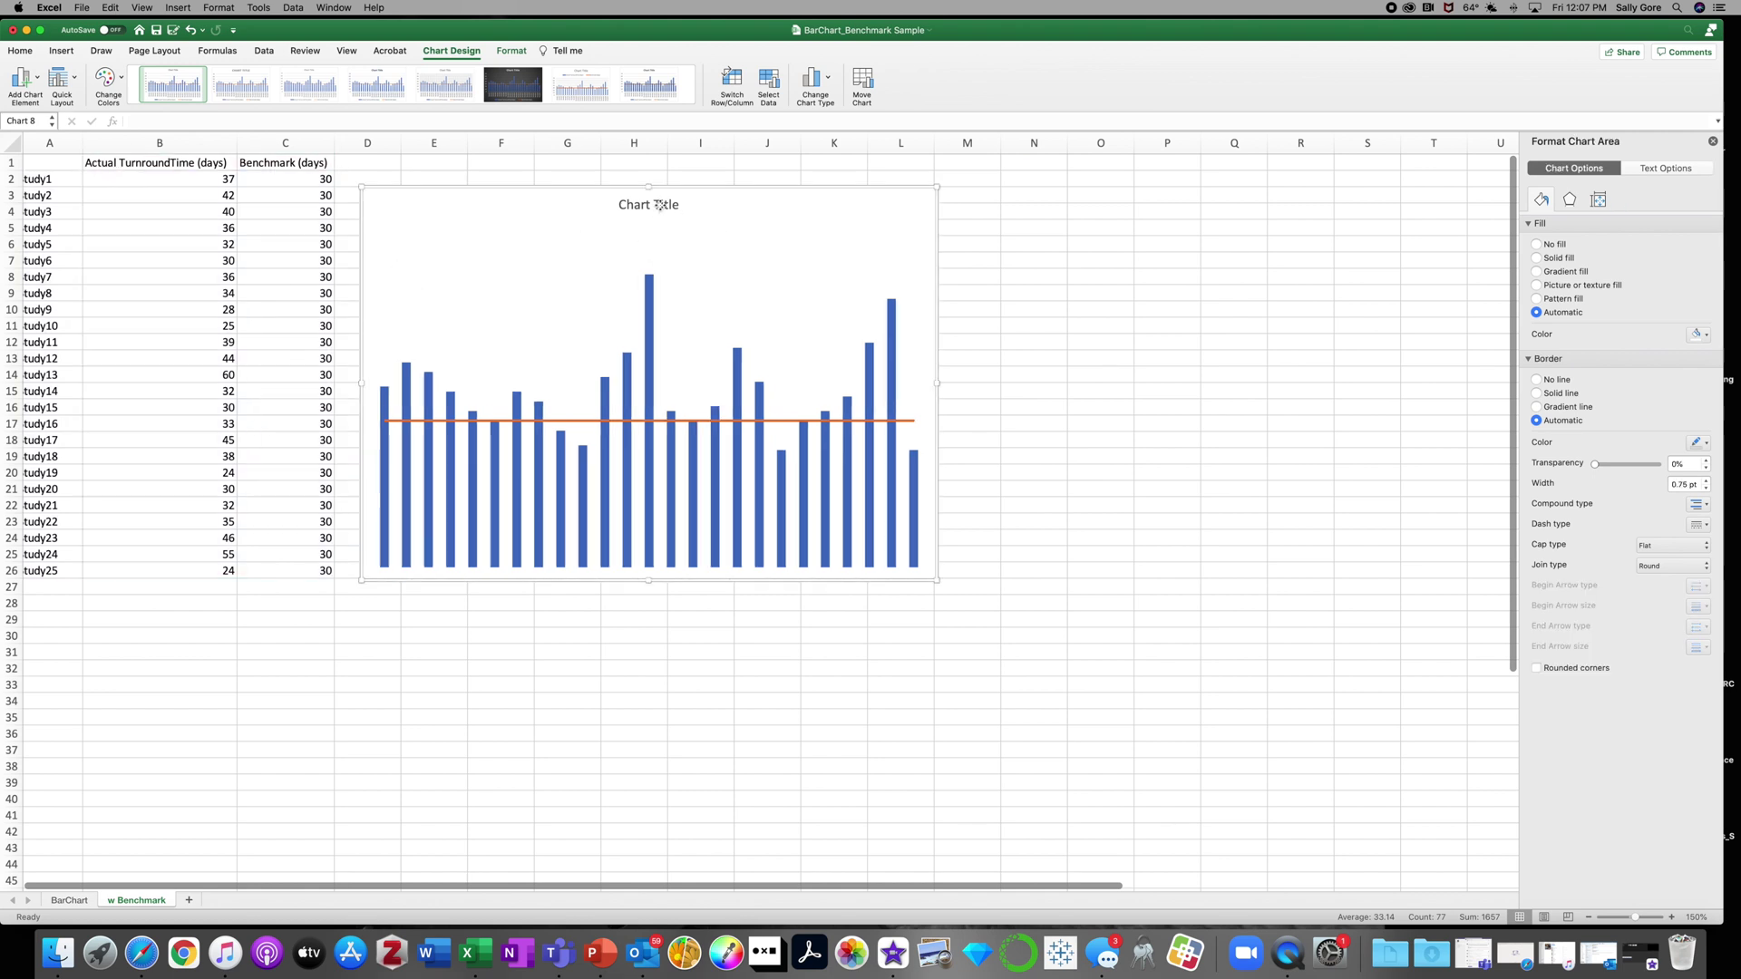
pyautogui.moveTo(653, 206); pyautogui.dragTo(415, 210)
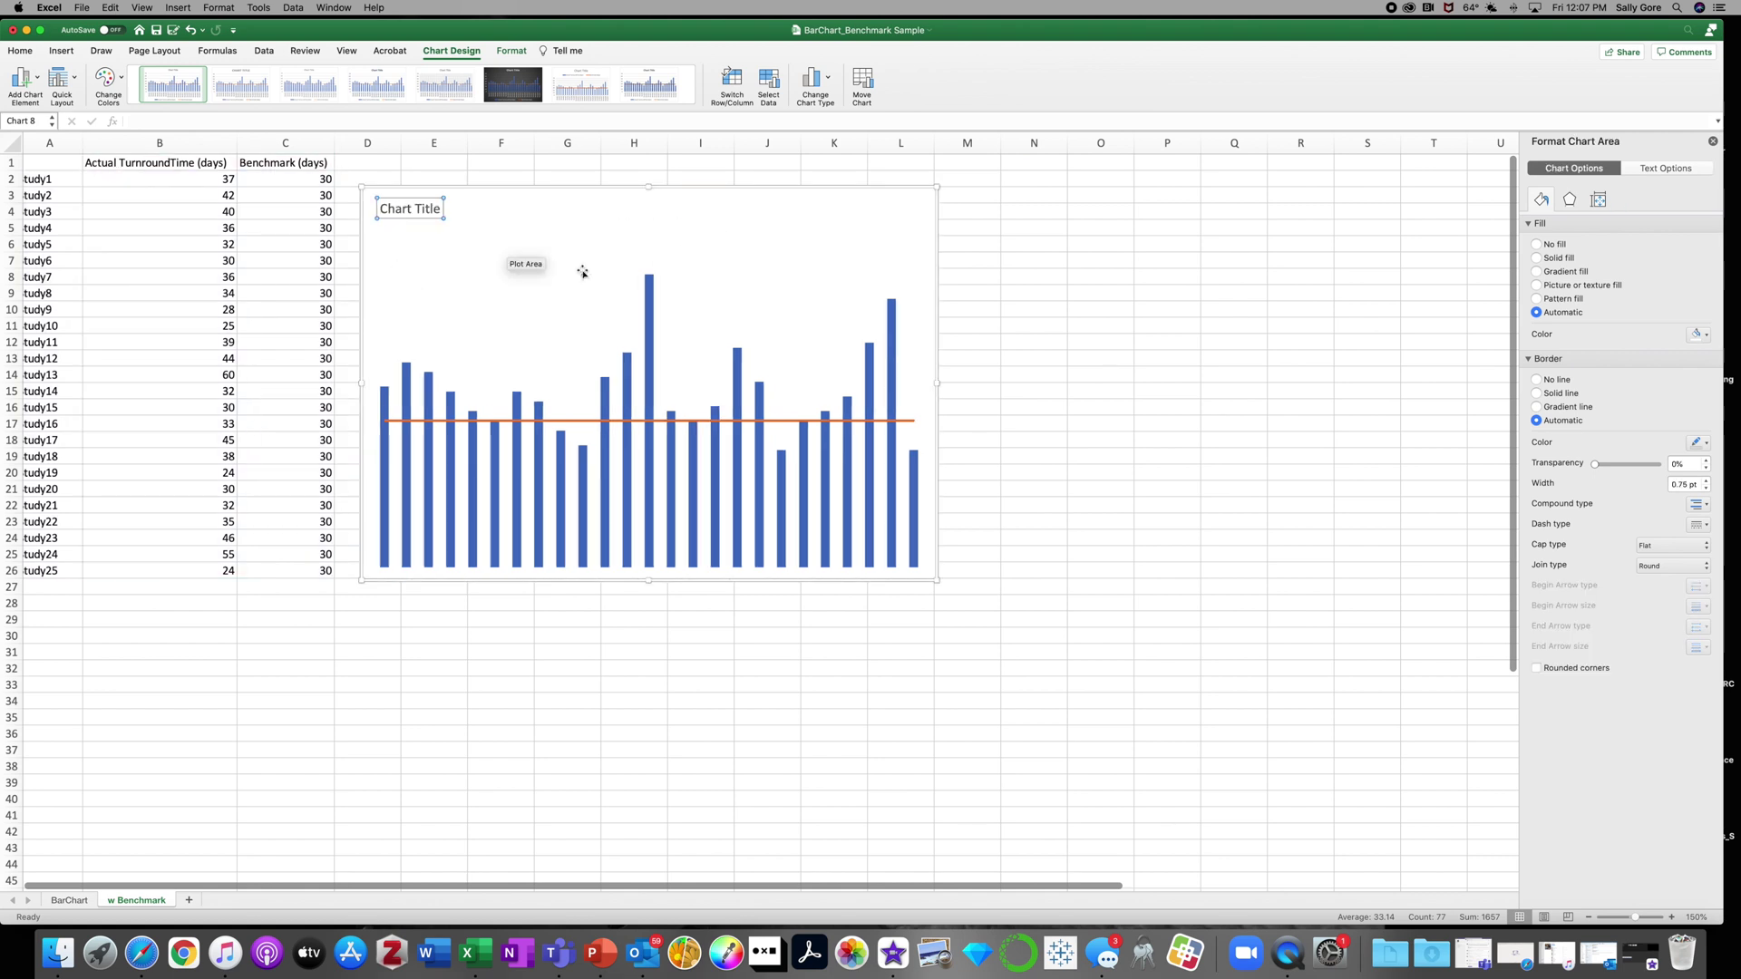
# Fill the turnaround time columns solid black and set their gap width to 55%.
pyautogui.click(651, 319)
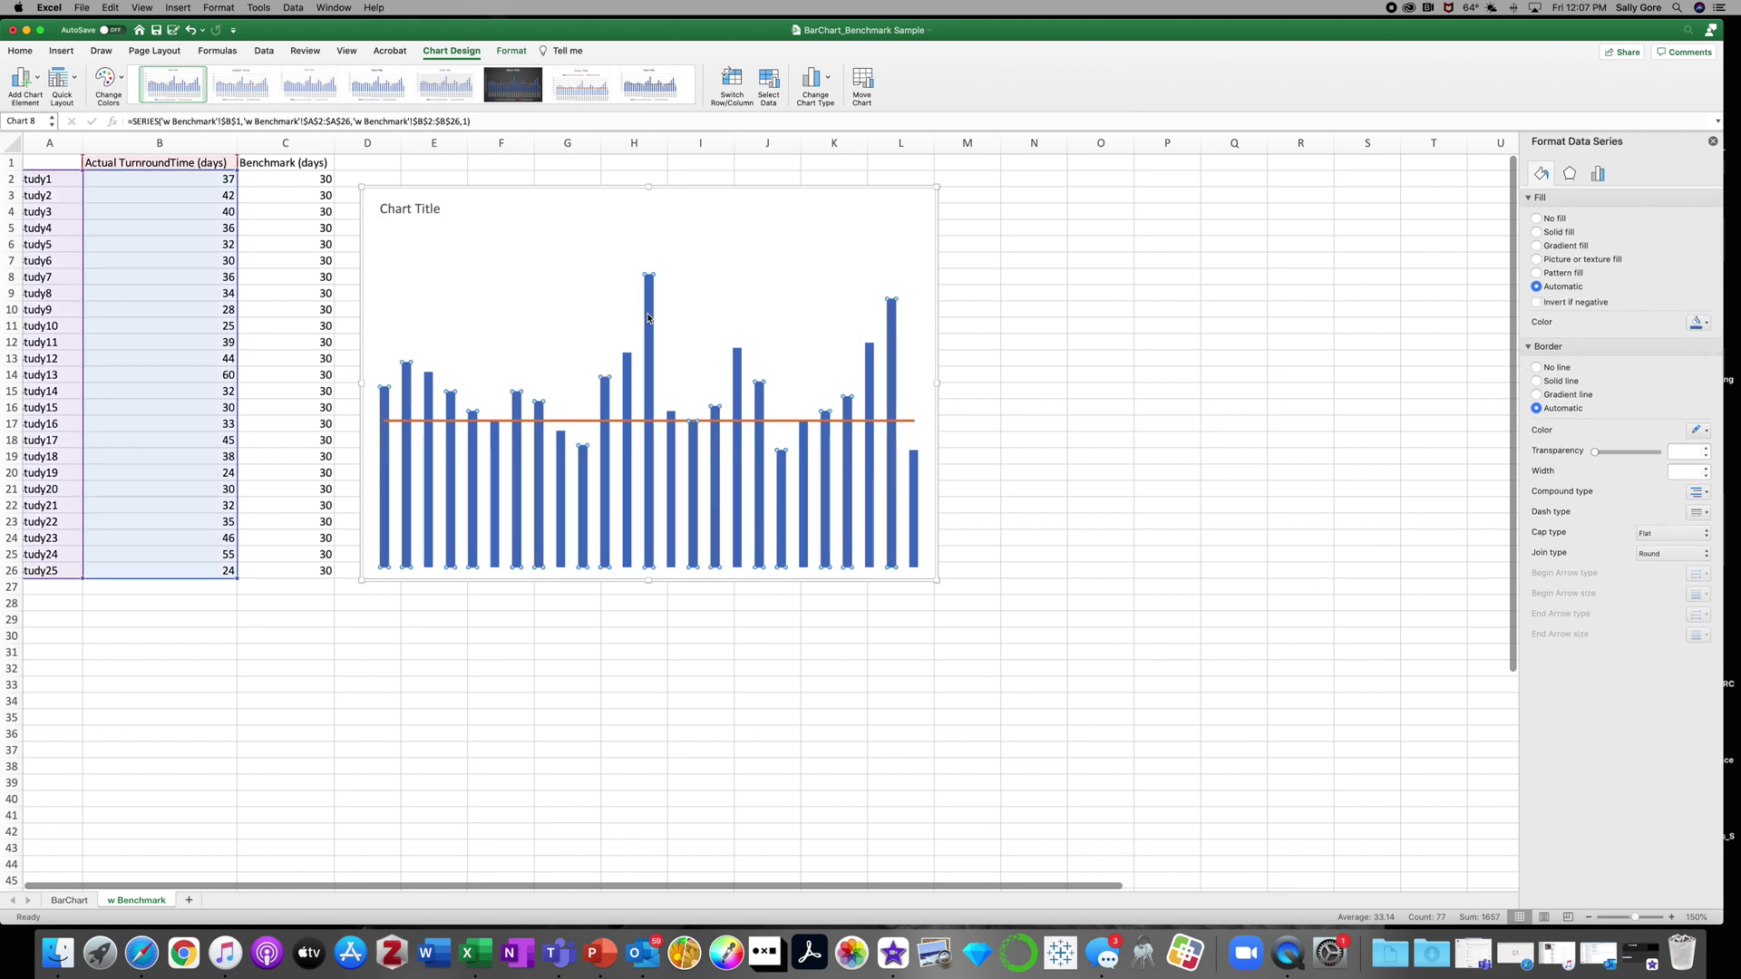
pyautogui.click(1708, 324)
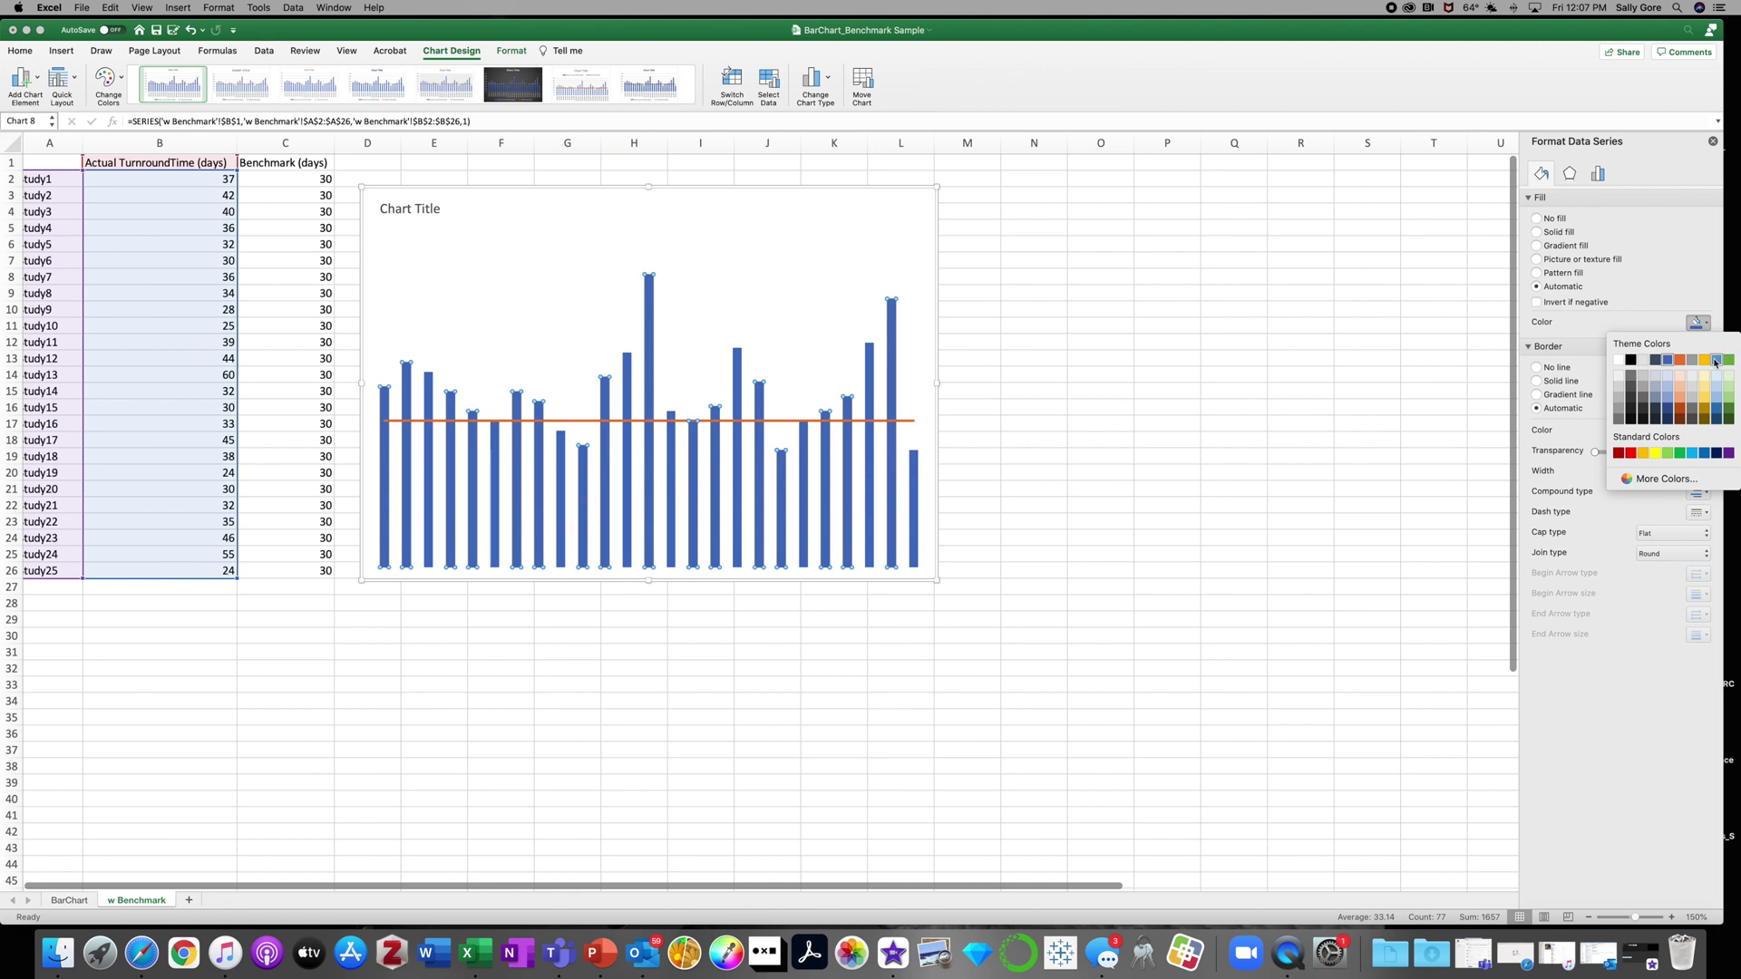
pyautogui.click(1632, 361)
pyautogui.click(1597, 174)
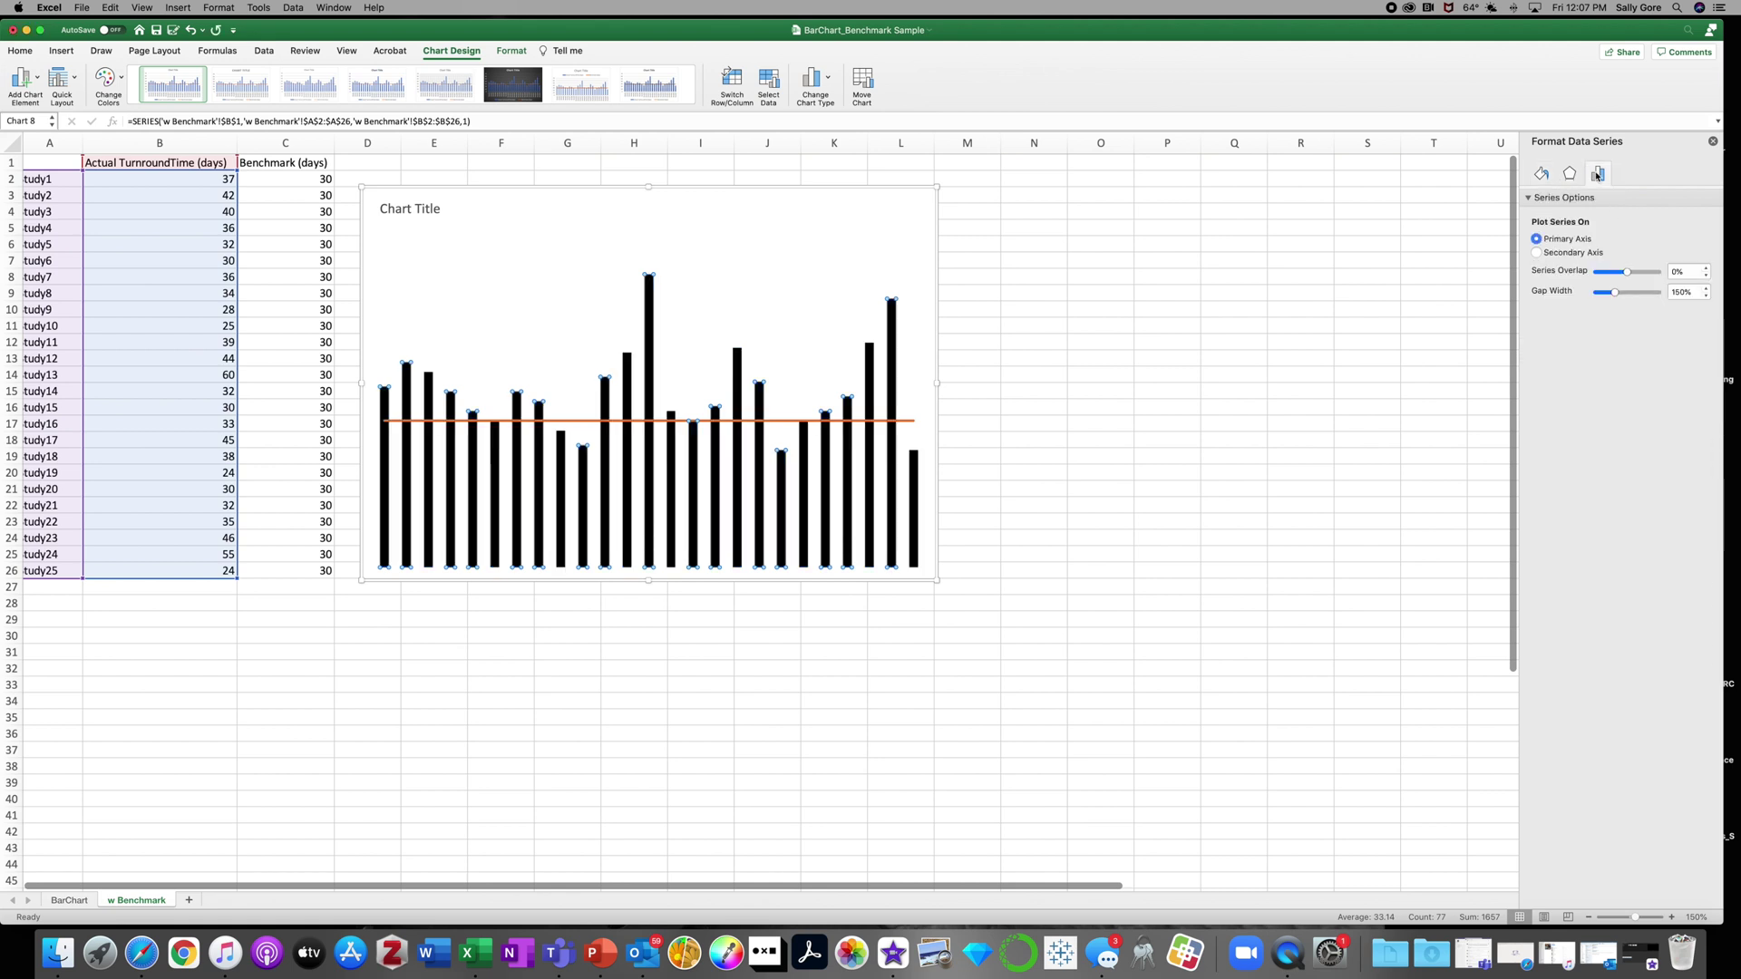
pyautogui.click(1679, 290)
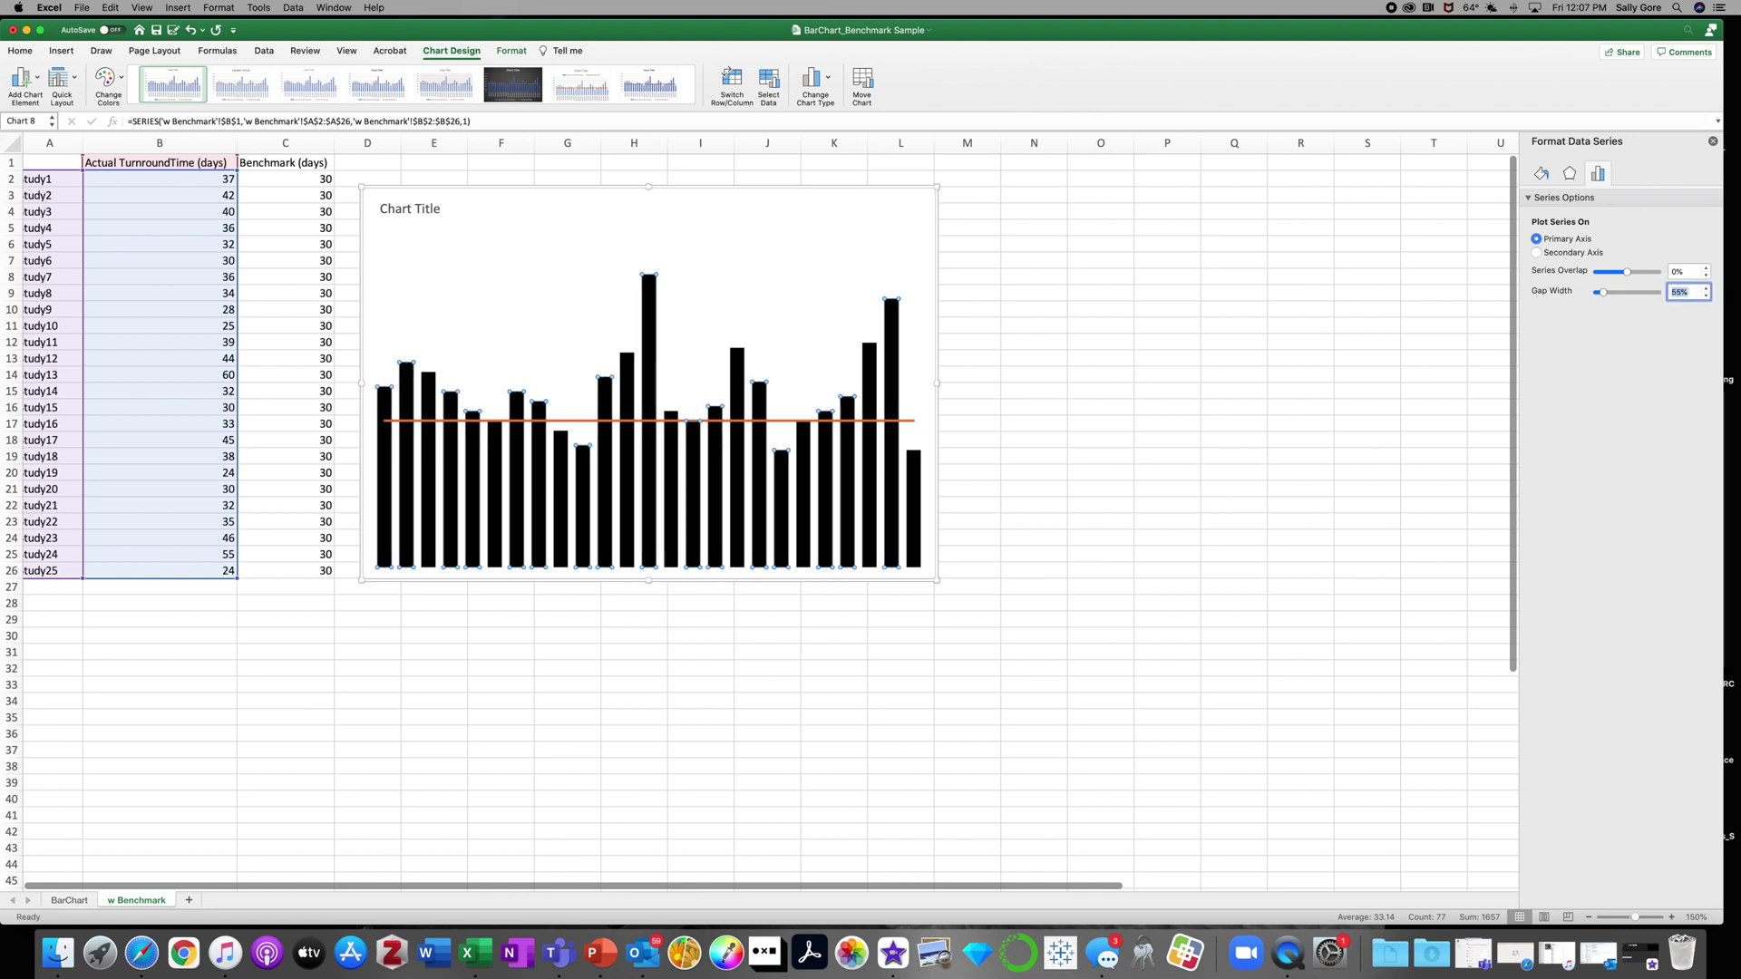
pyautogui.hscroll(1, 816, 317)
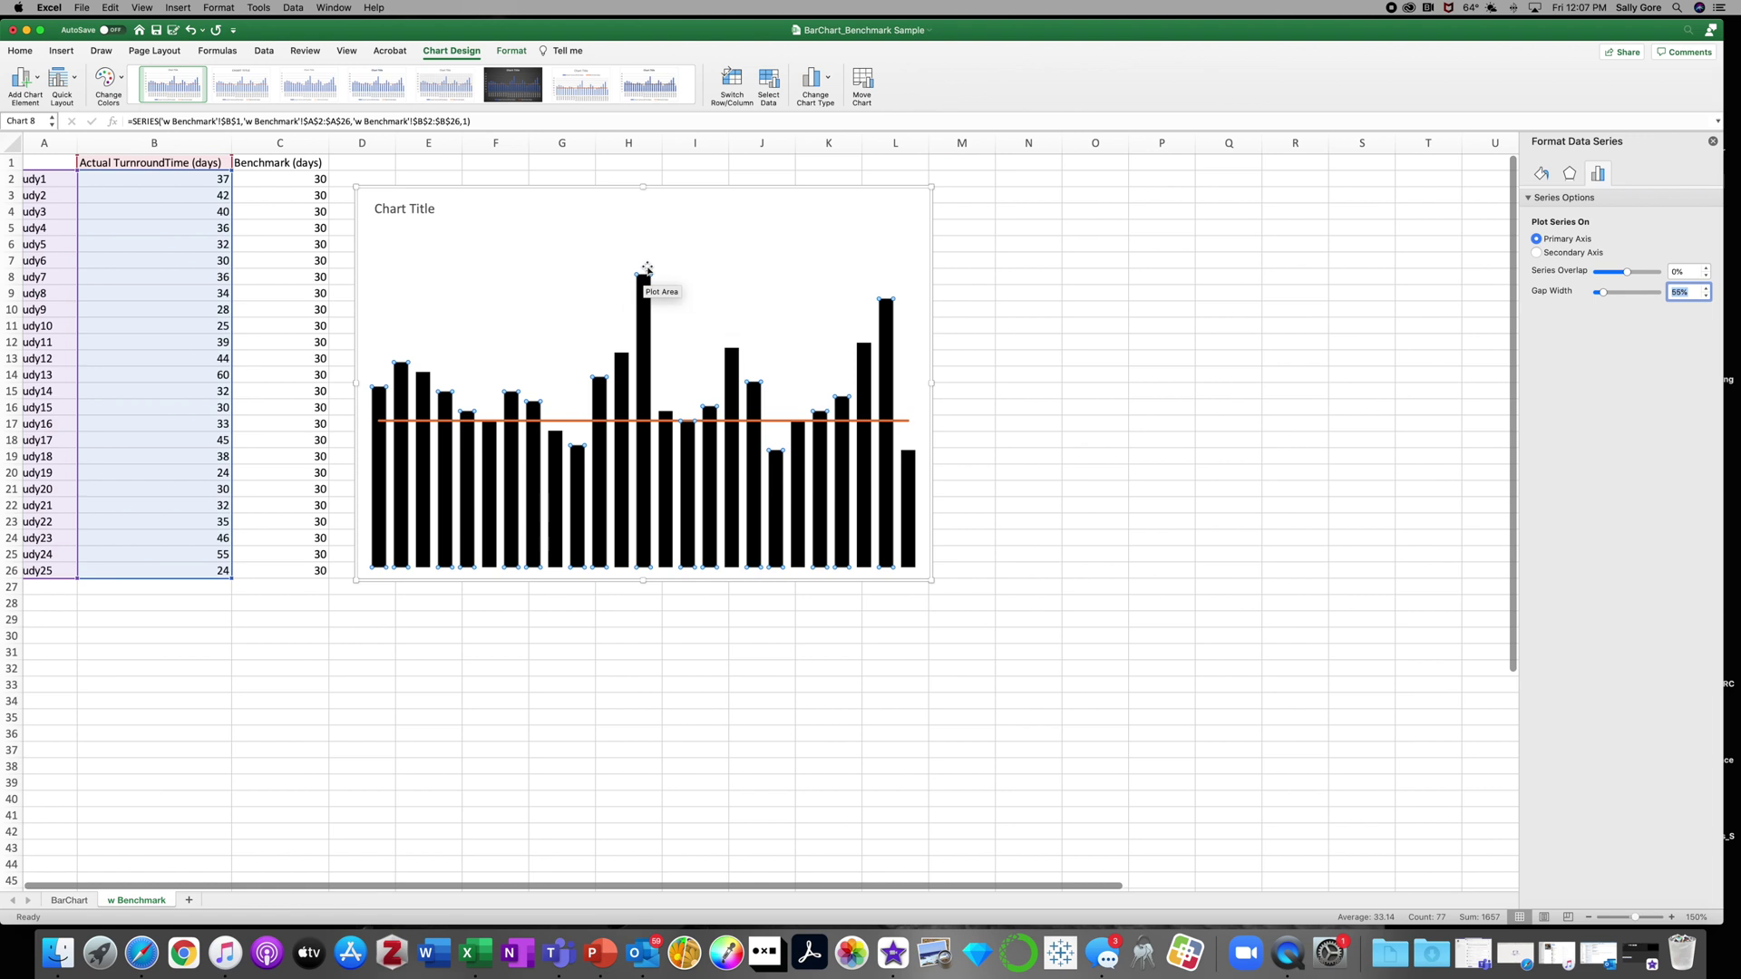
# Add data labels to the turnaround time column series.
pyautogui.moveTo(647, 292)
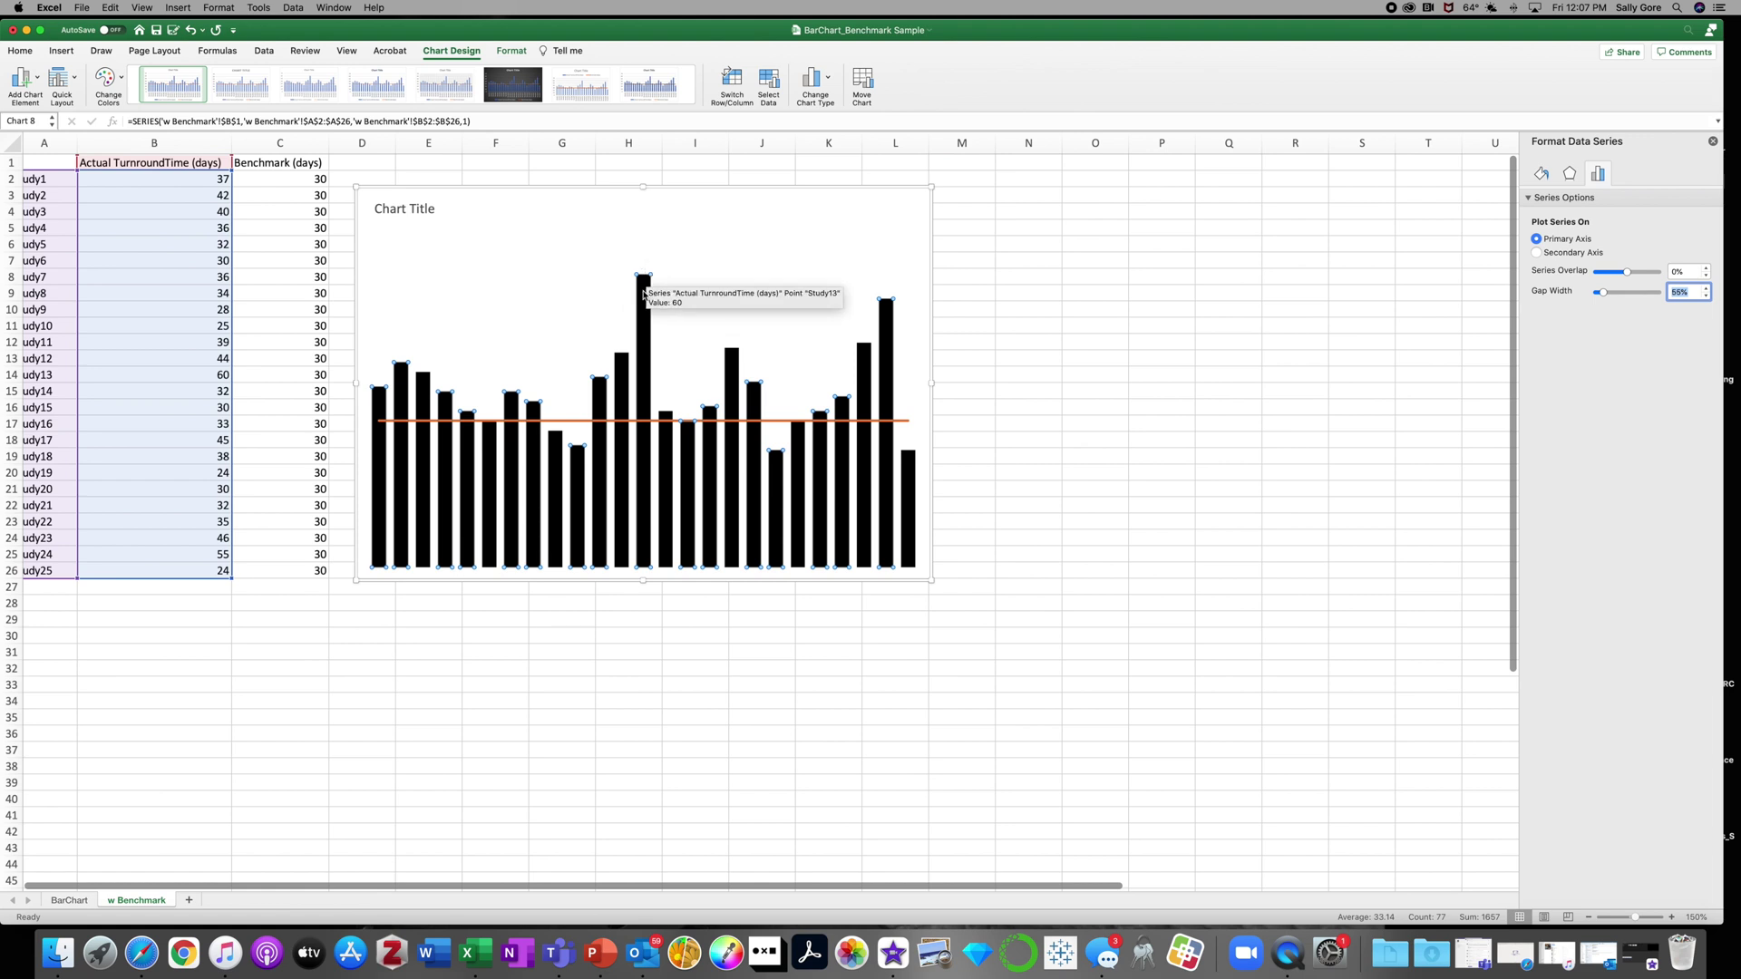
pyautogui.rightClick(643, 293)
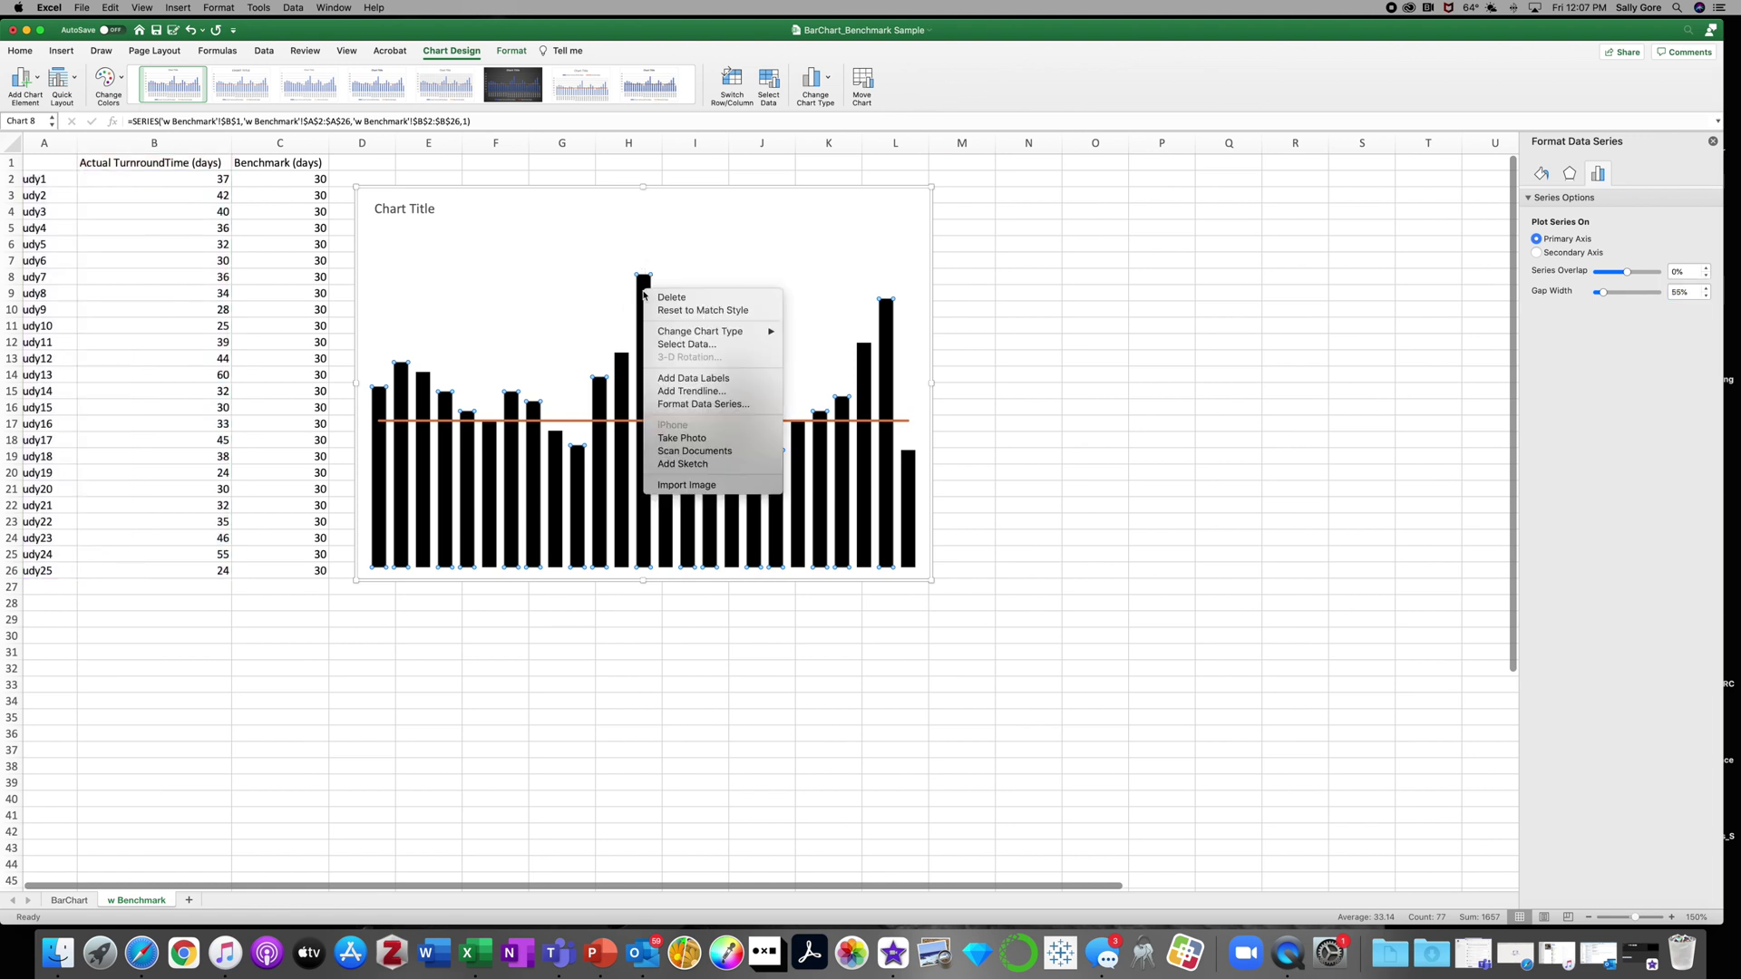
pyautogui.click(688, 381)
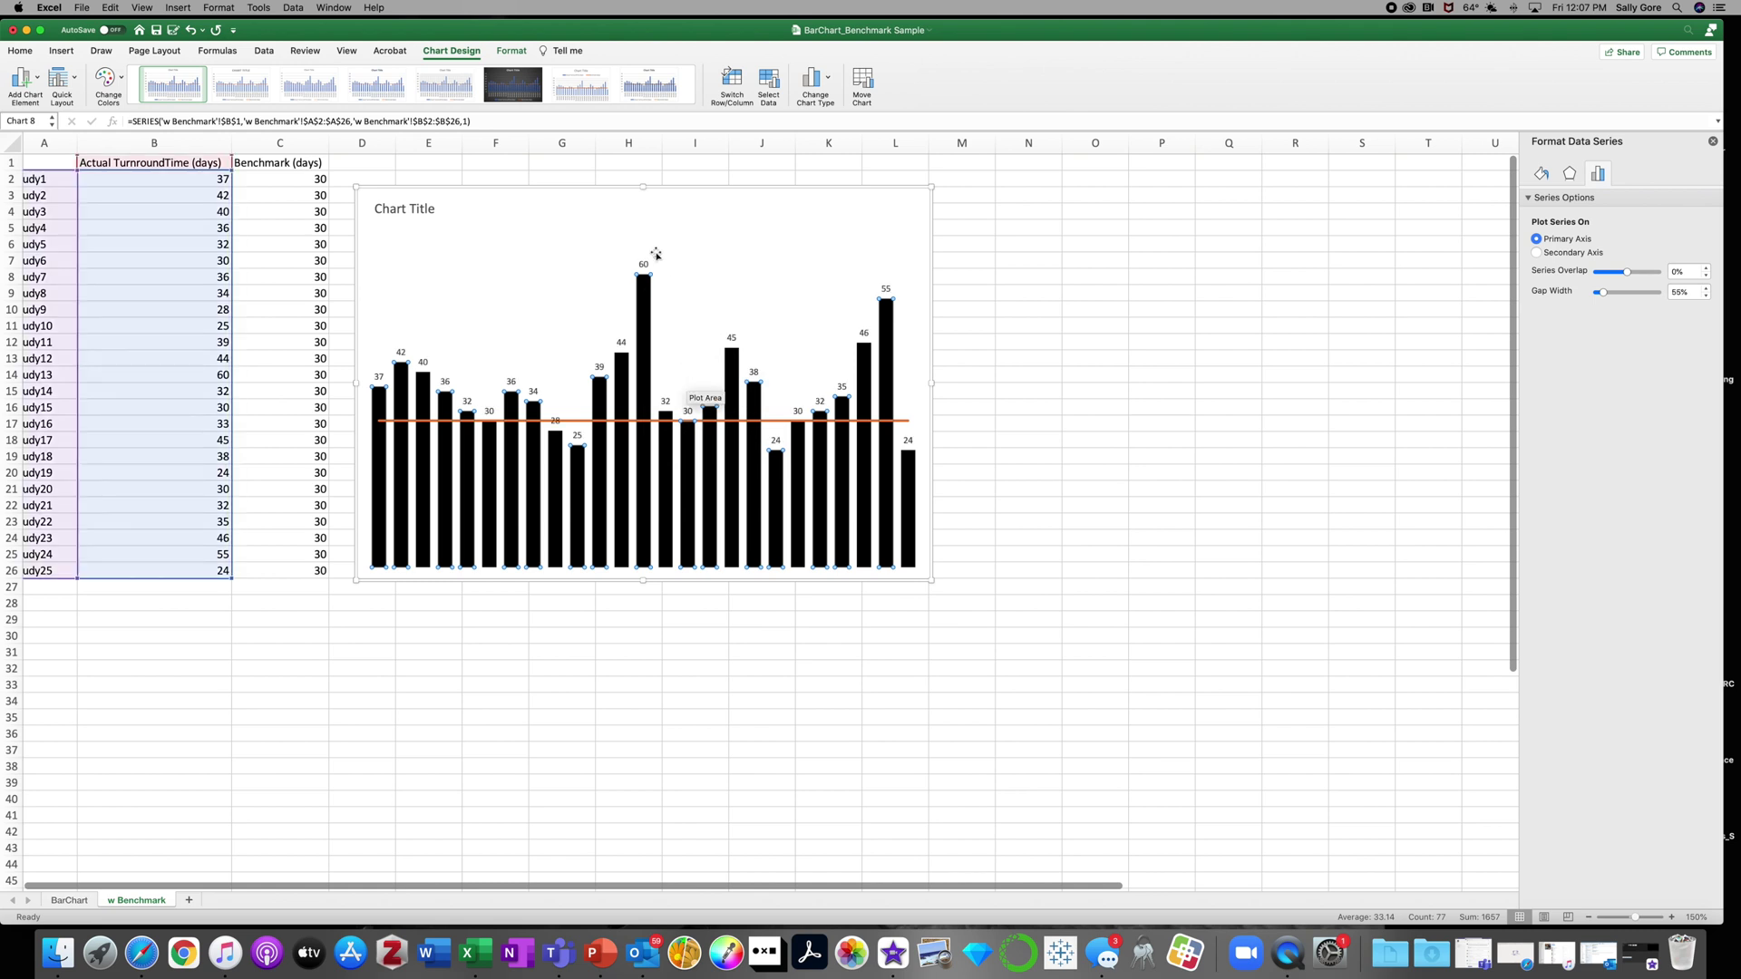
# Make the data labels black at 12 pt, then select the chart title.
pyautogui.click(644, 266)
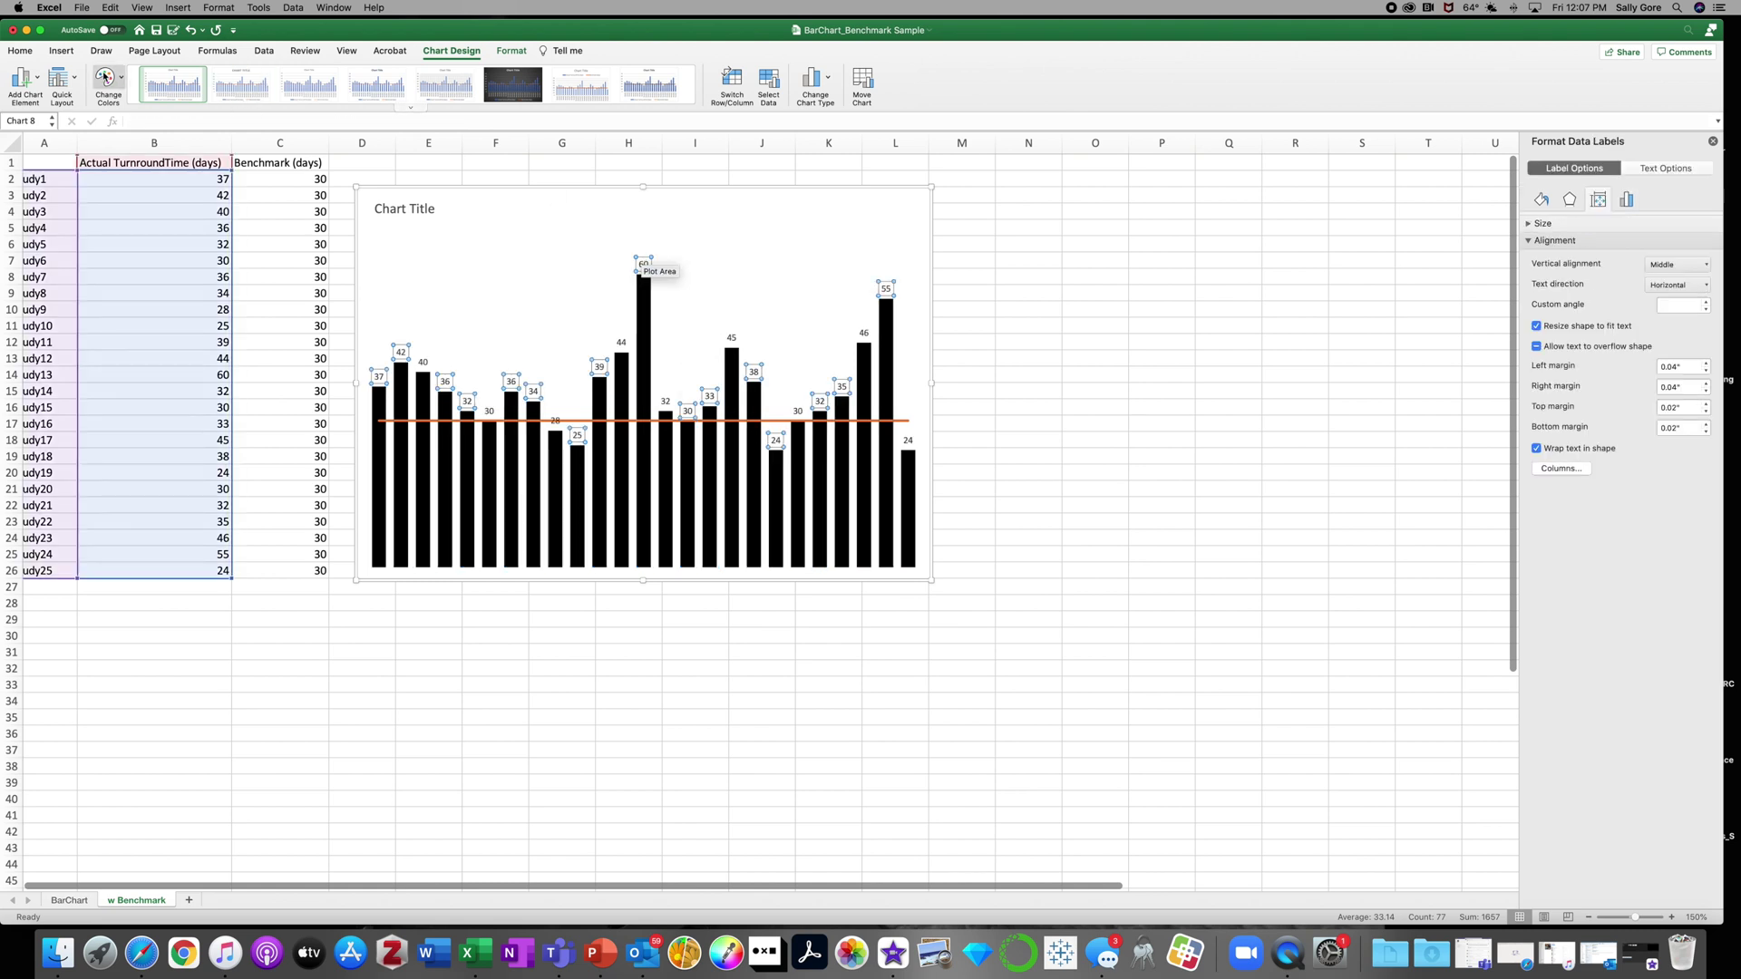
pyautogui.click(28, 52)
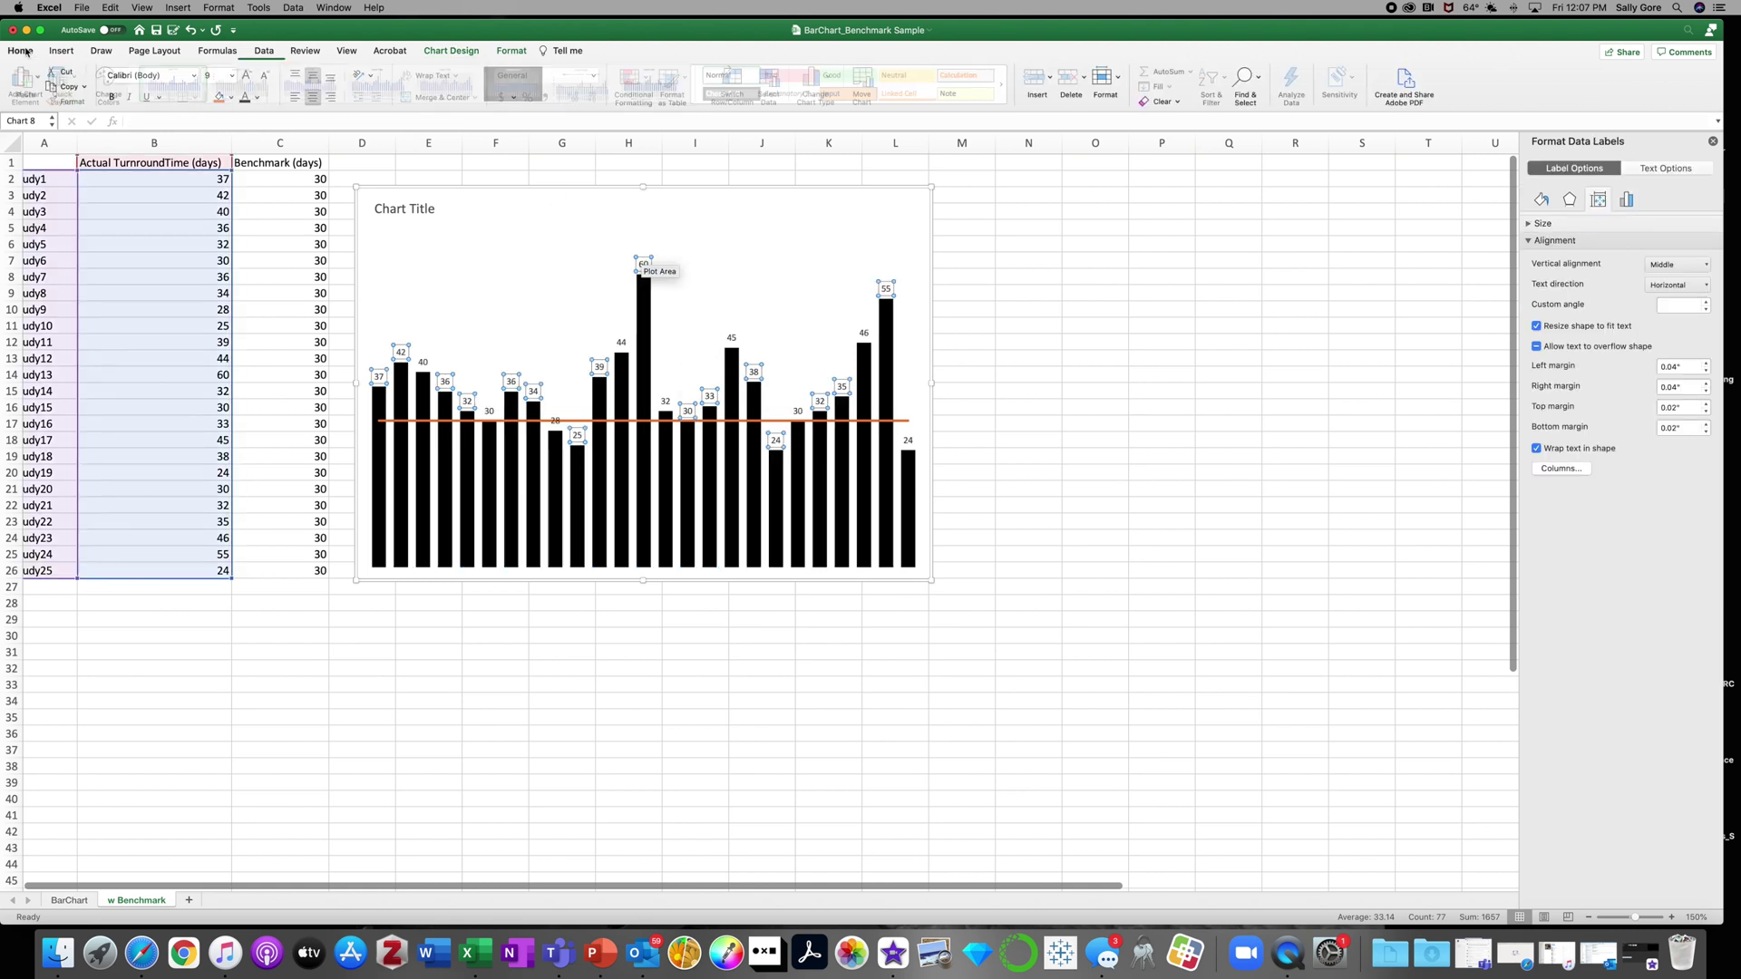
pyautogui.click(255, 98)
pyautogui.click(257, 160)
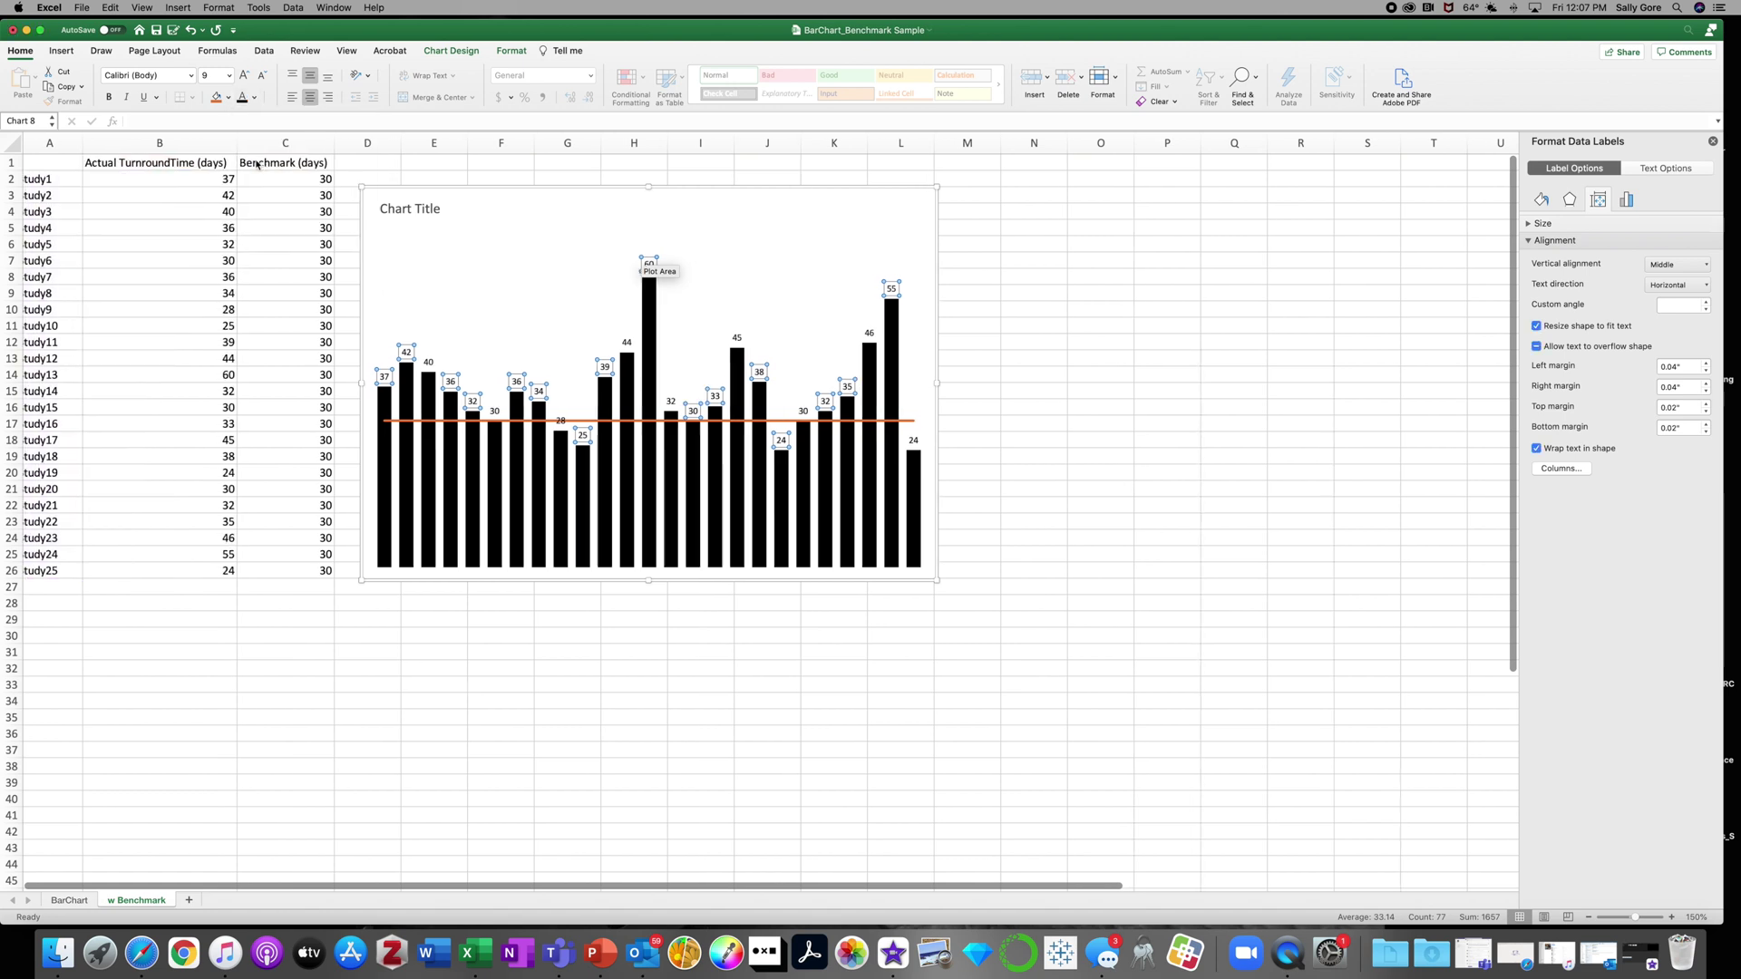
pyautogui.click(231, 79)
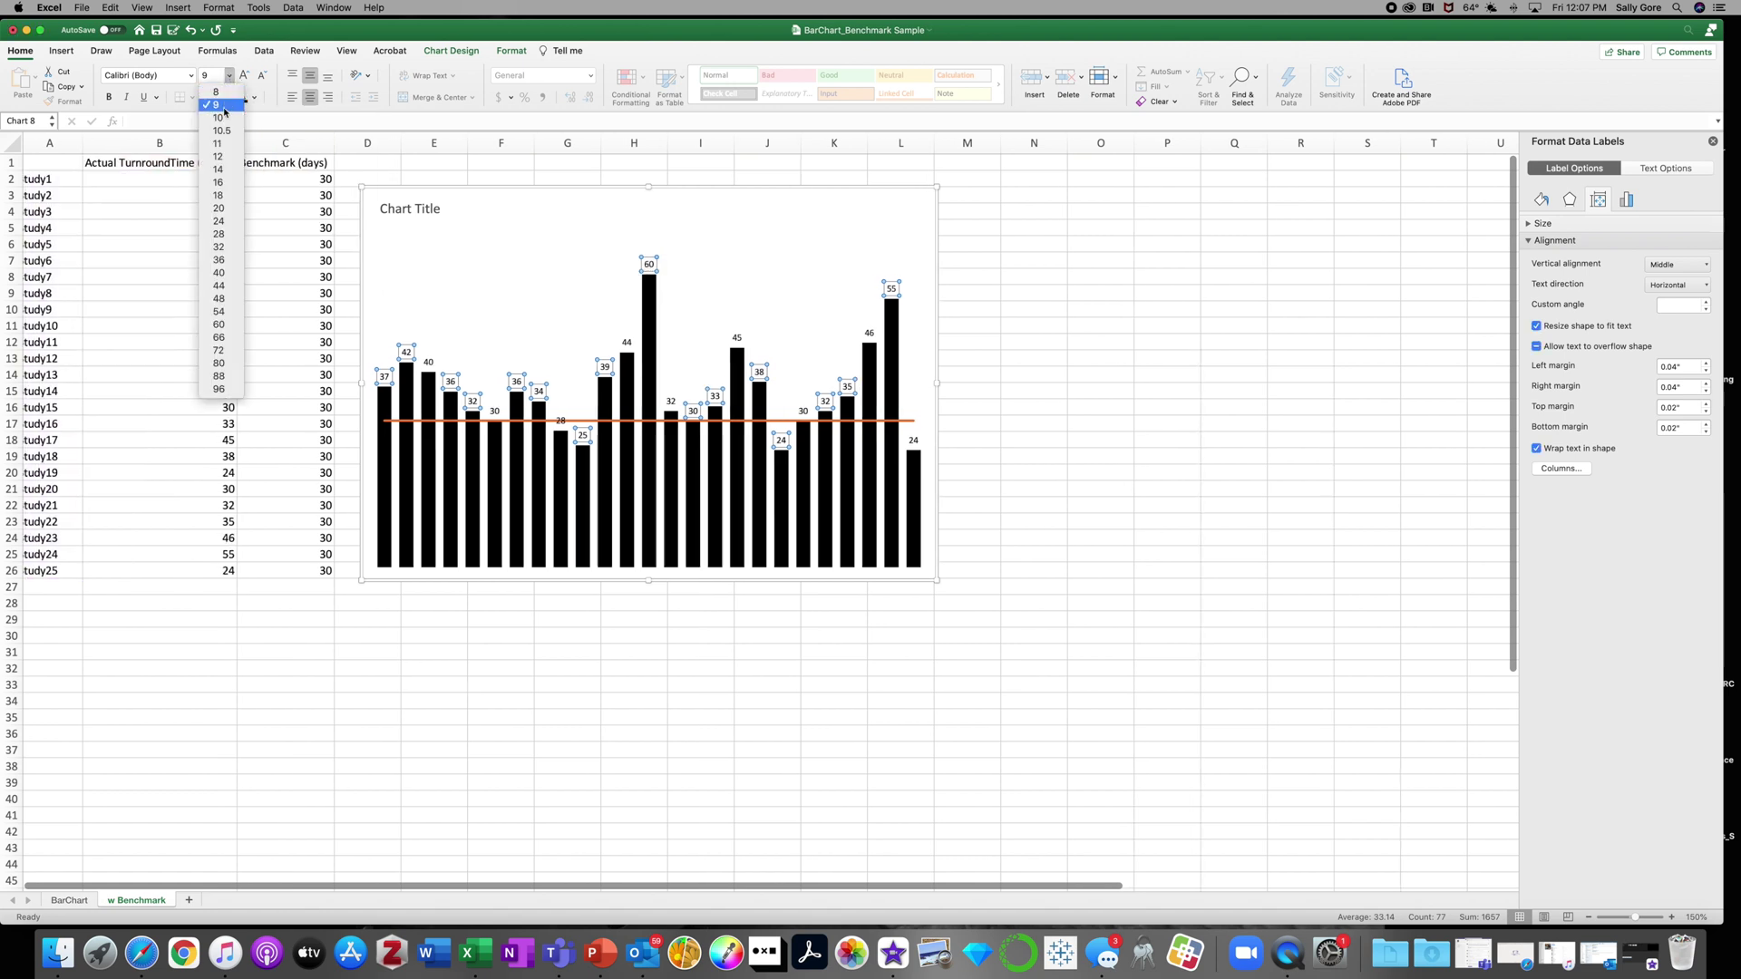
pyautogui.click(237, 164)
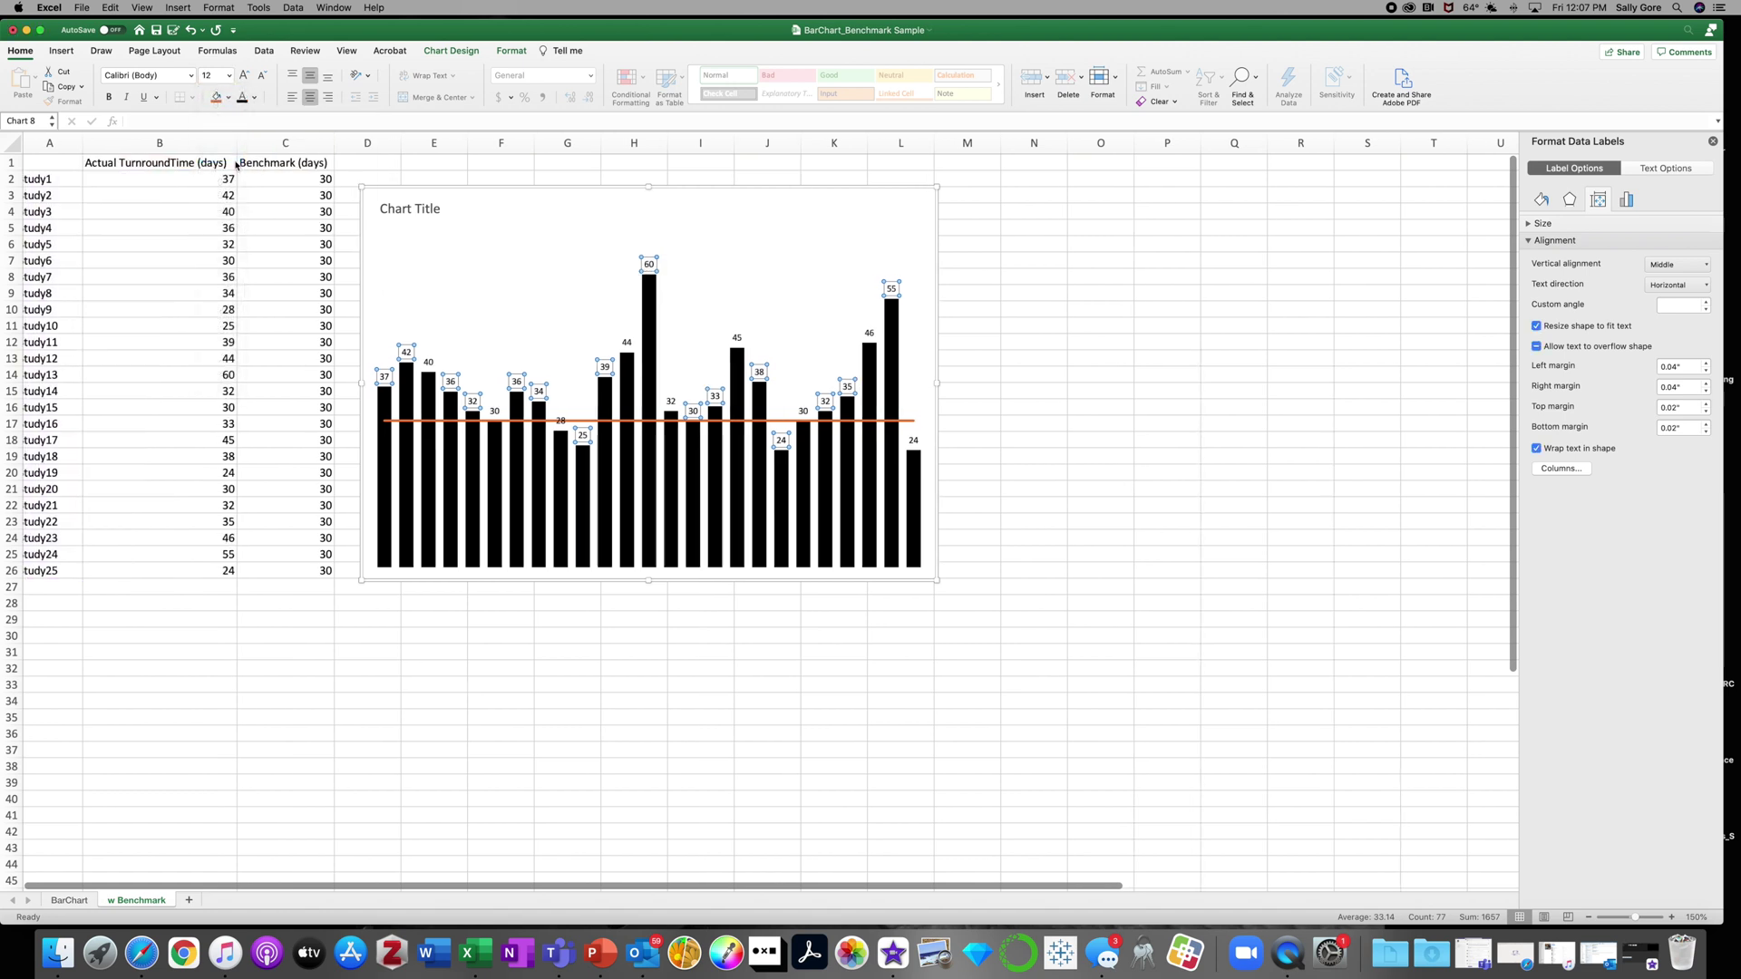
pyautogui.click(415, 207)
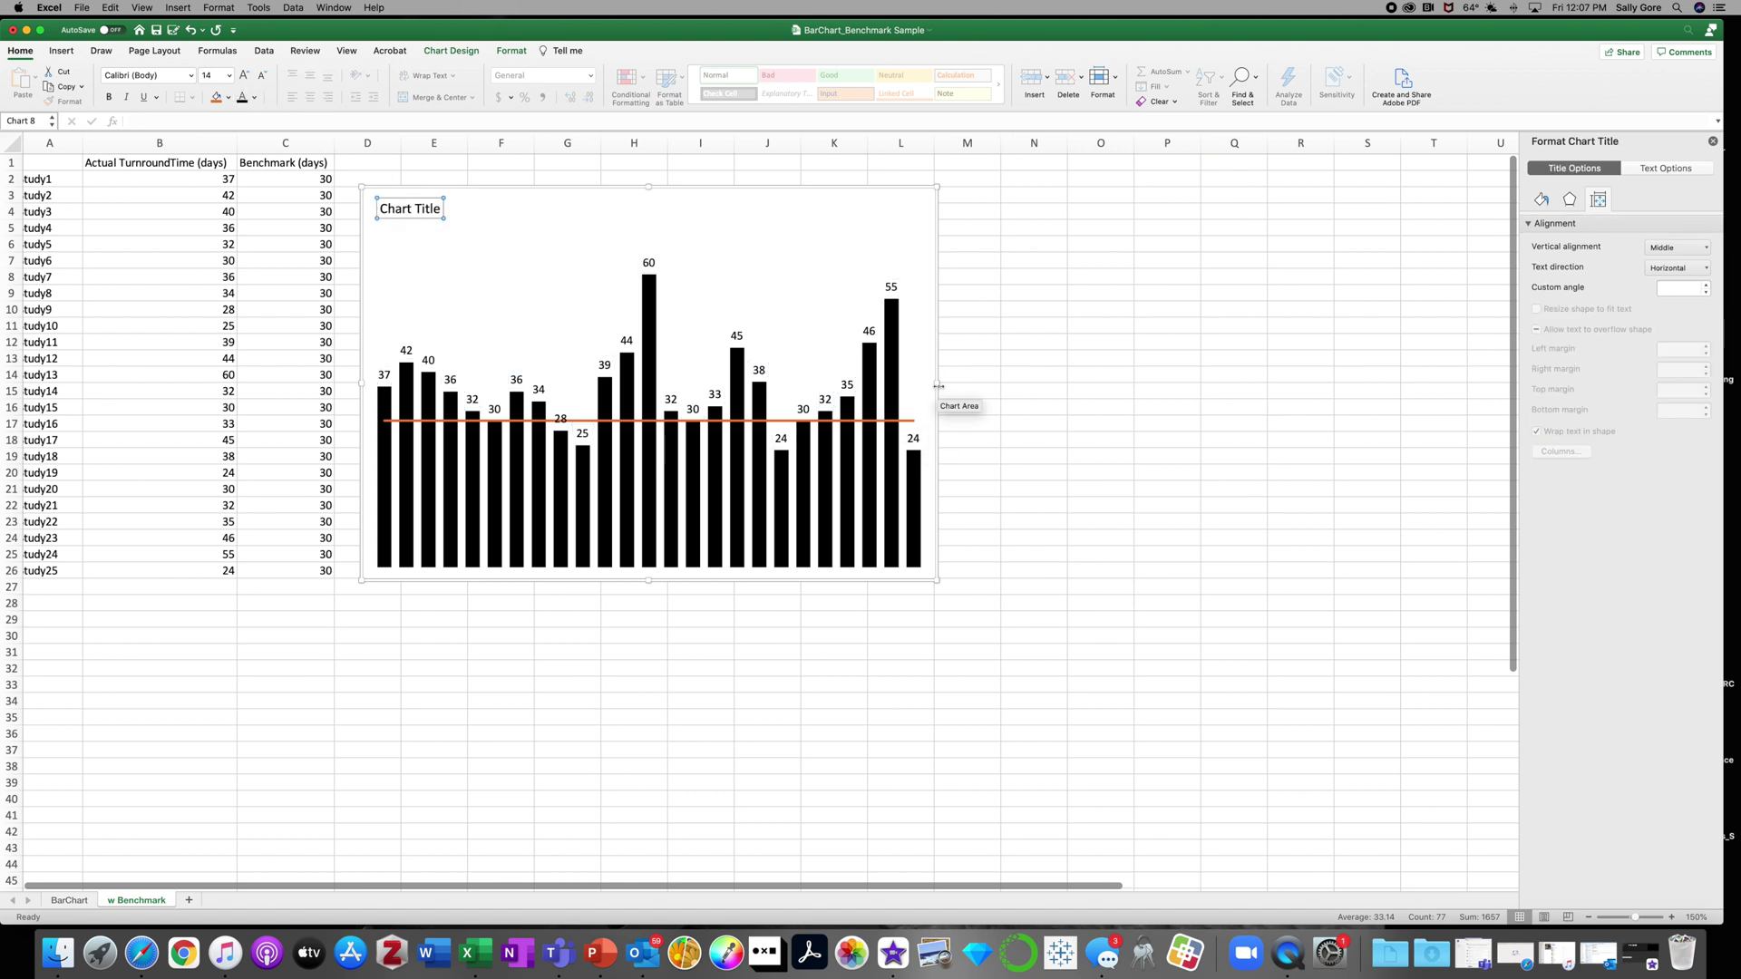
# Widen the chart to the right and move it right and down.
pyautogui.moveTo(937, 382); pyautogui.dragTo(962, 382)
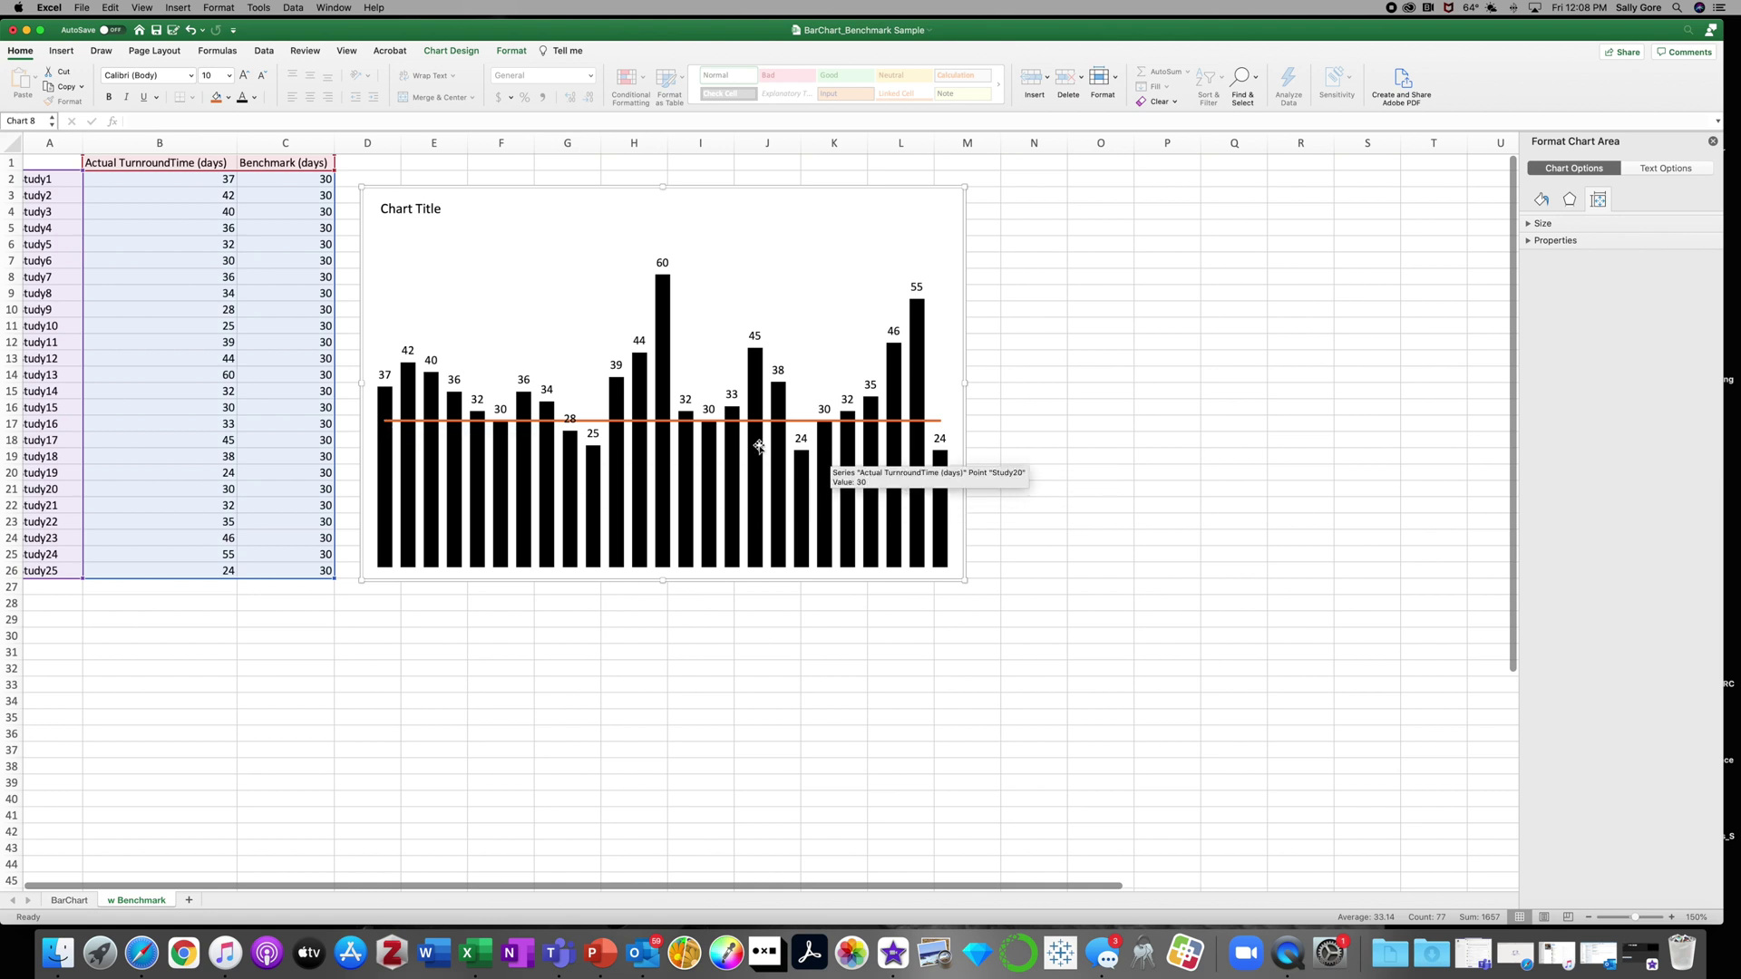
pyautogui.click(458, 421)
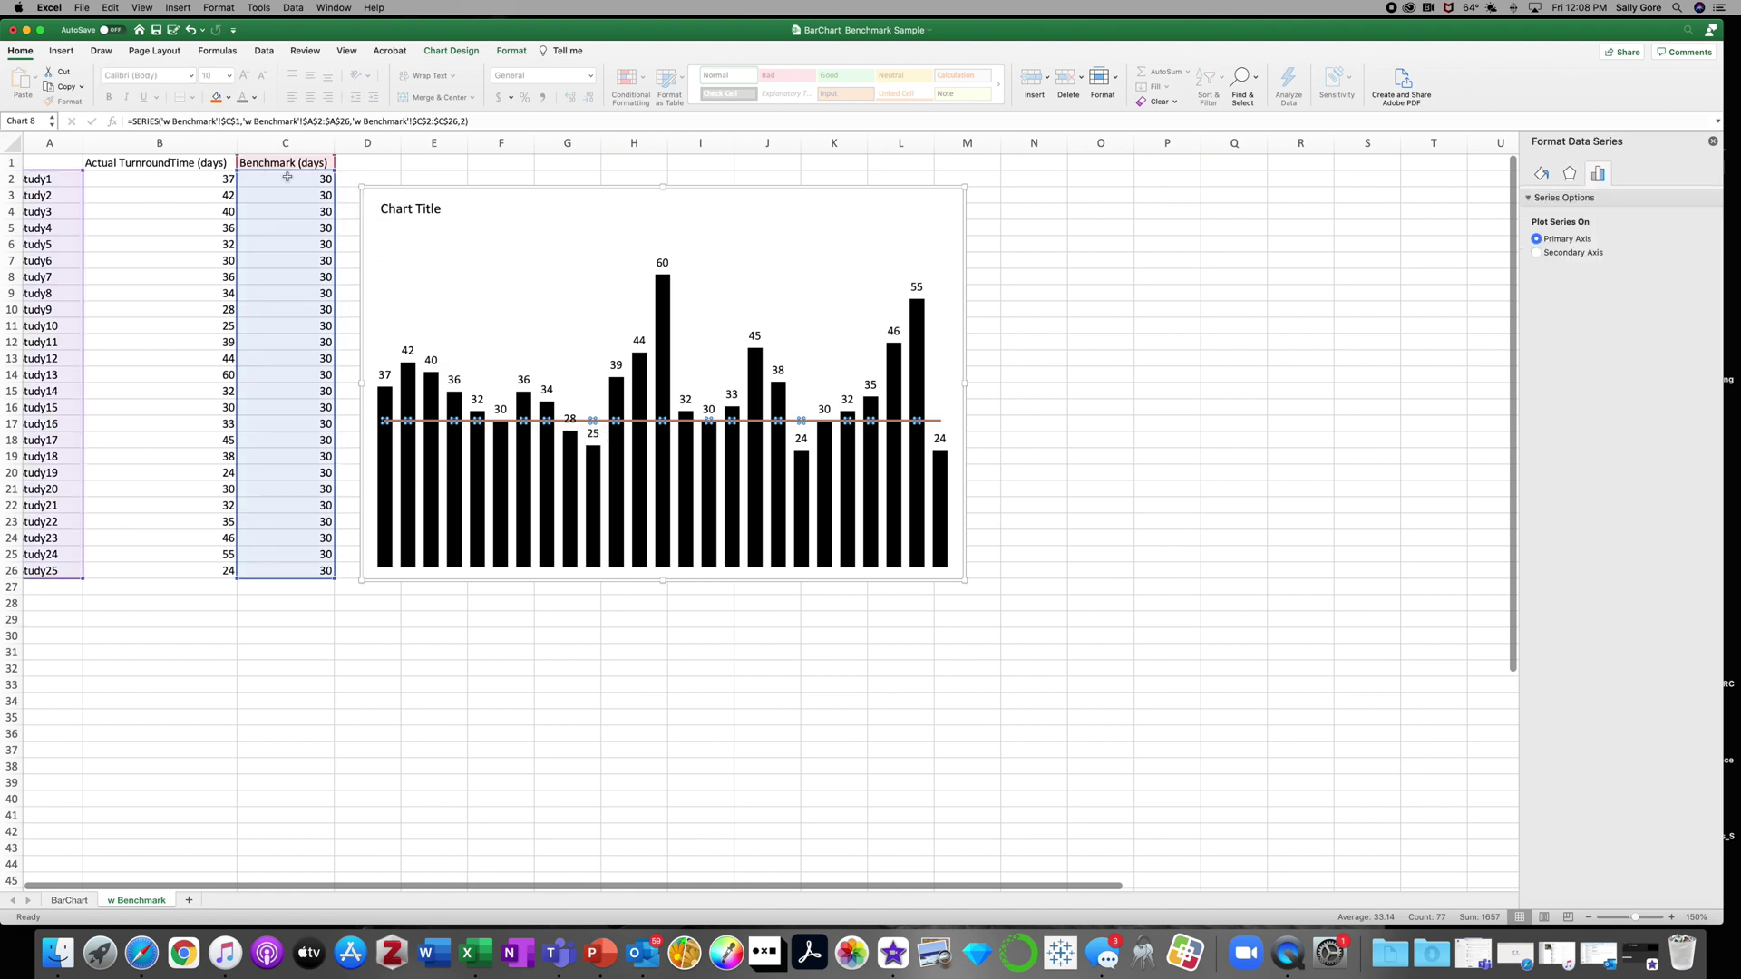
pyautogui.click(533, 302)
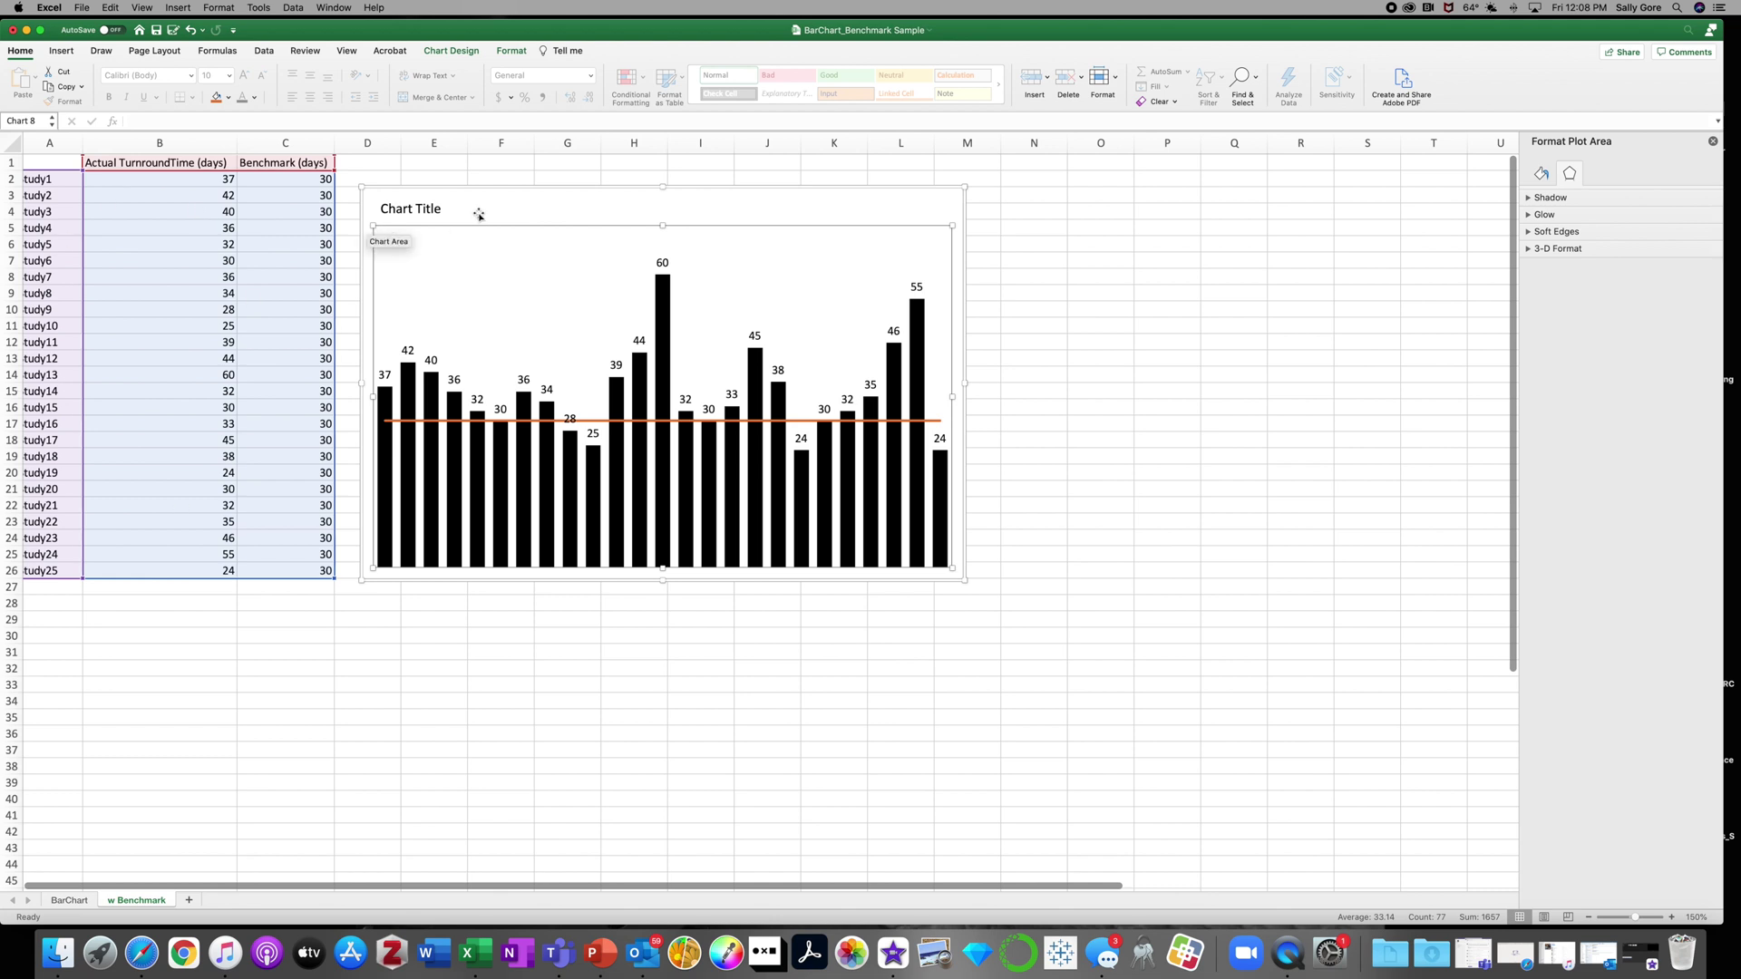
pyautogui.moveTo(505, 187); pyautogui.dragTo(565, 218)
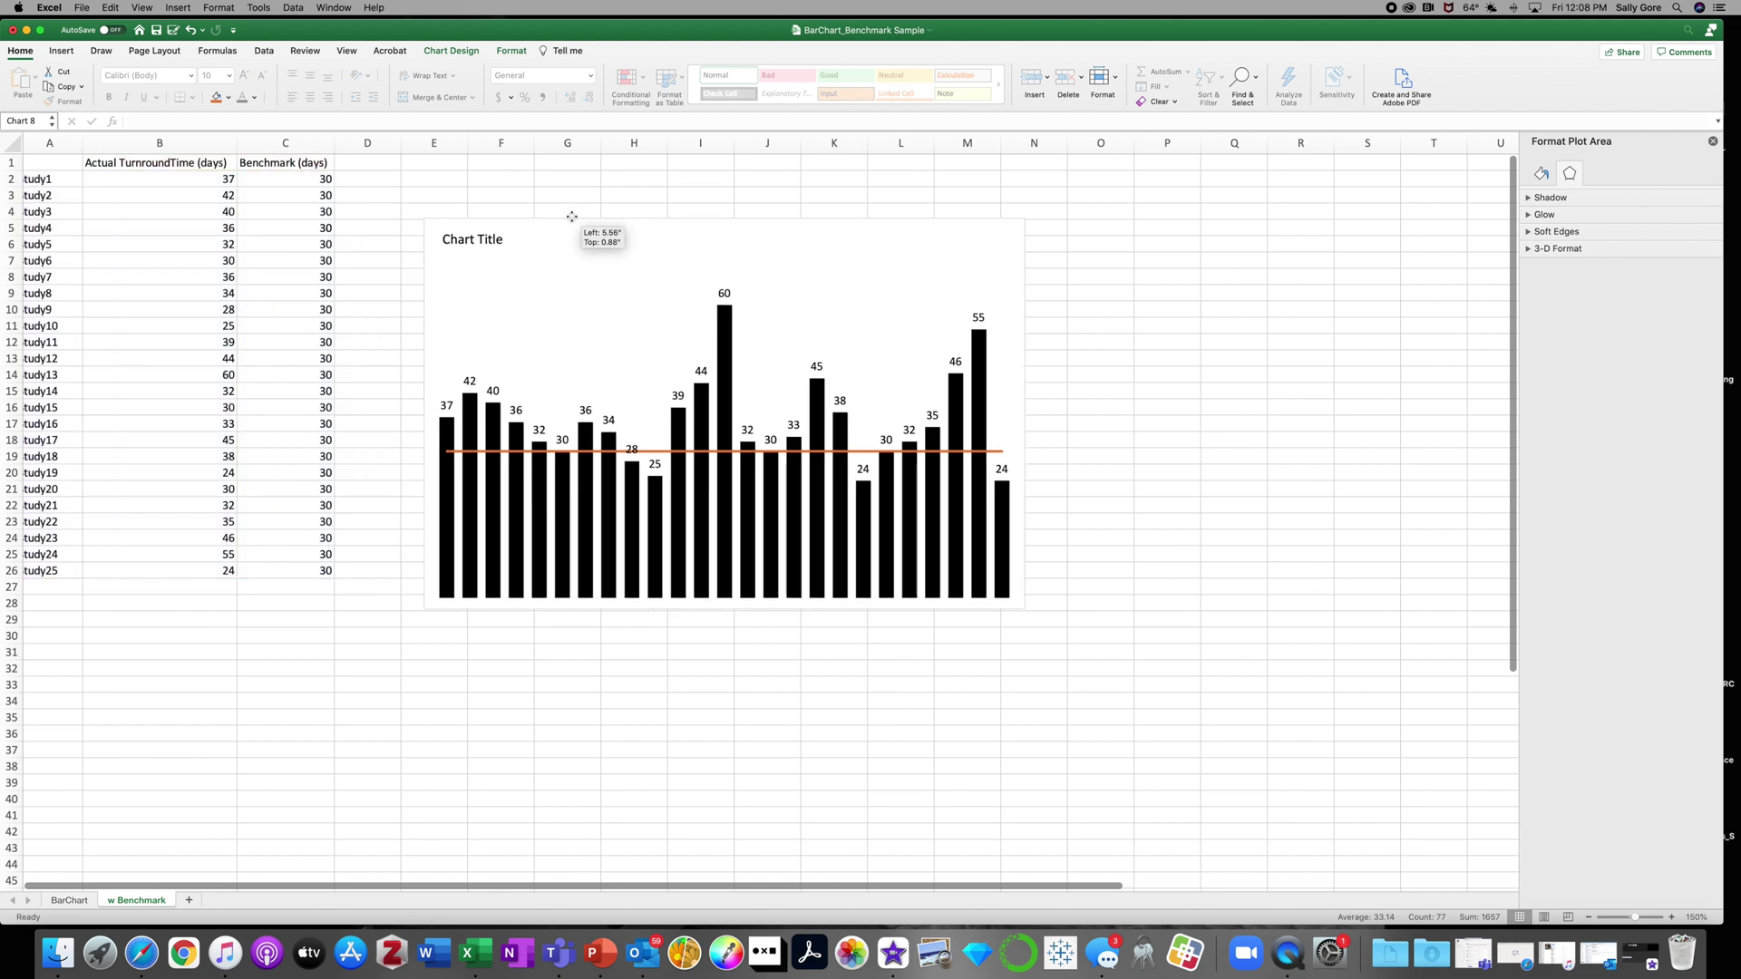
pyautogui.click(595, 318)
# Insert a blank row 2 and enter 30 in cells C2 and C28.
pyautogui.click(52, 174)
pyautogui.hotkey('shift', 'space')
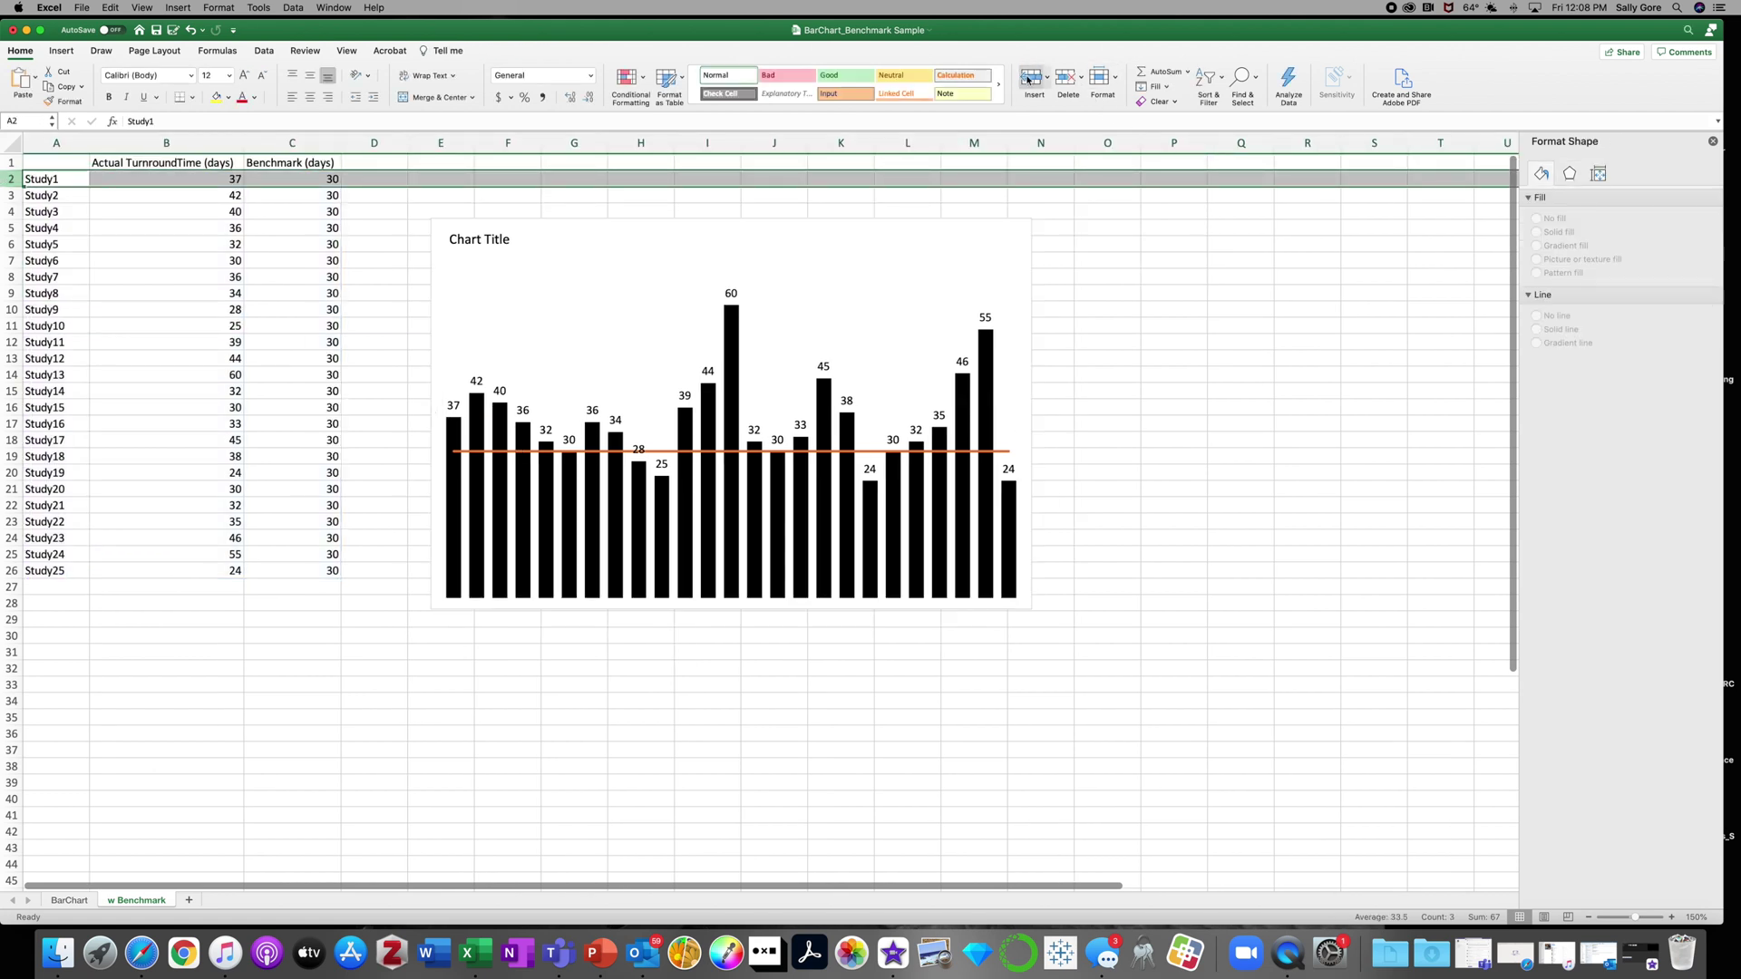
pyautogui.click(1031, 78)
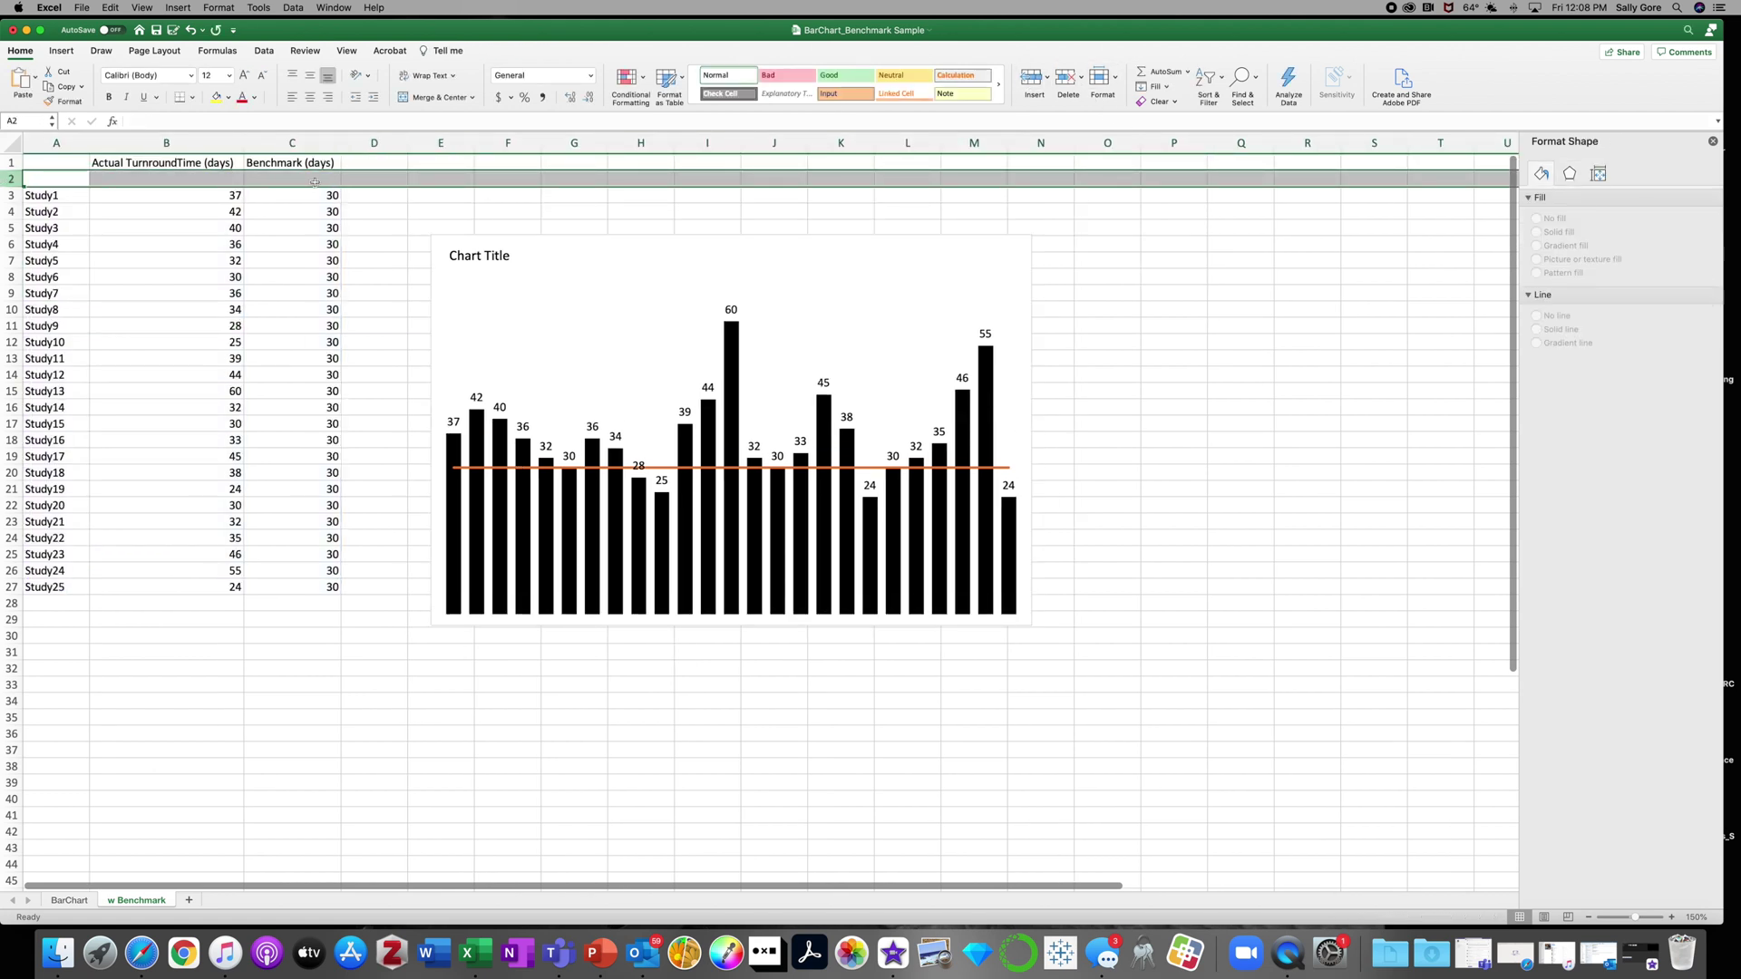
pyautogui.click(314, 181)
pyautogui.write('30')
pyautogui.press('Return')
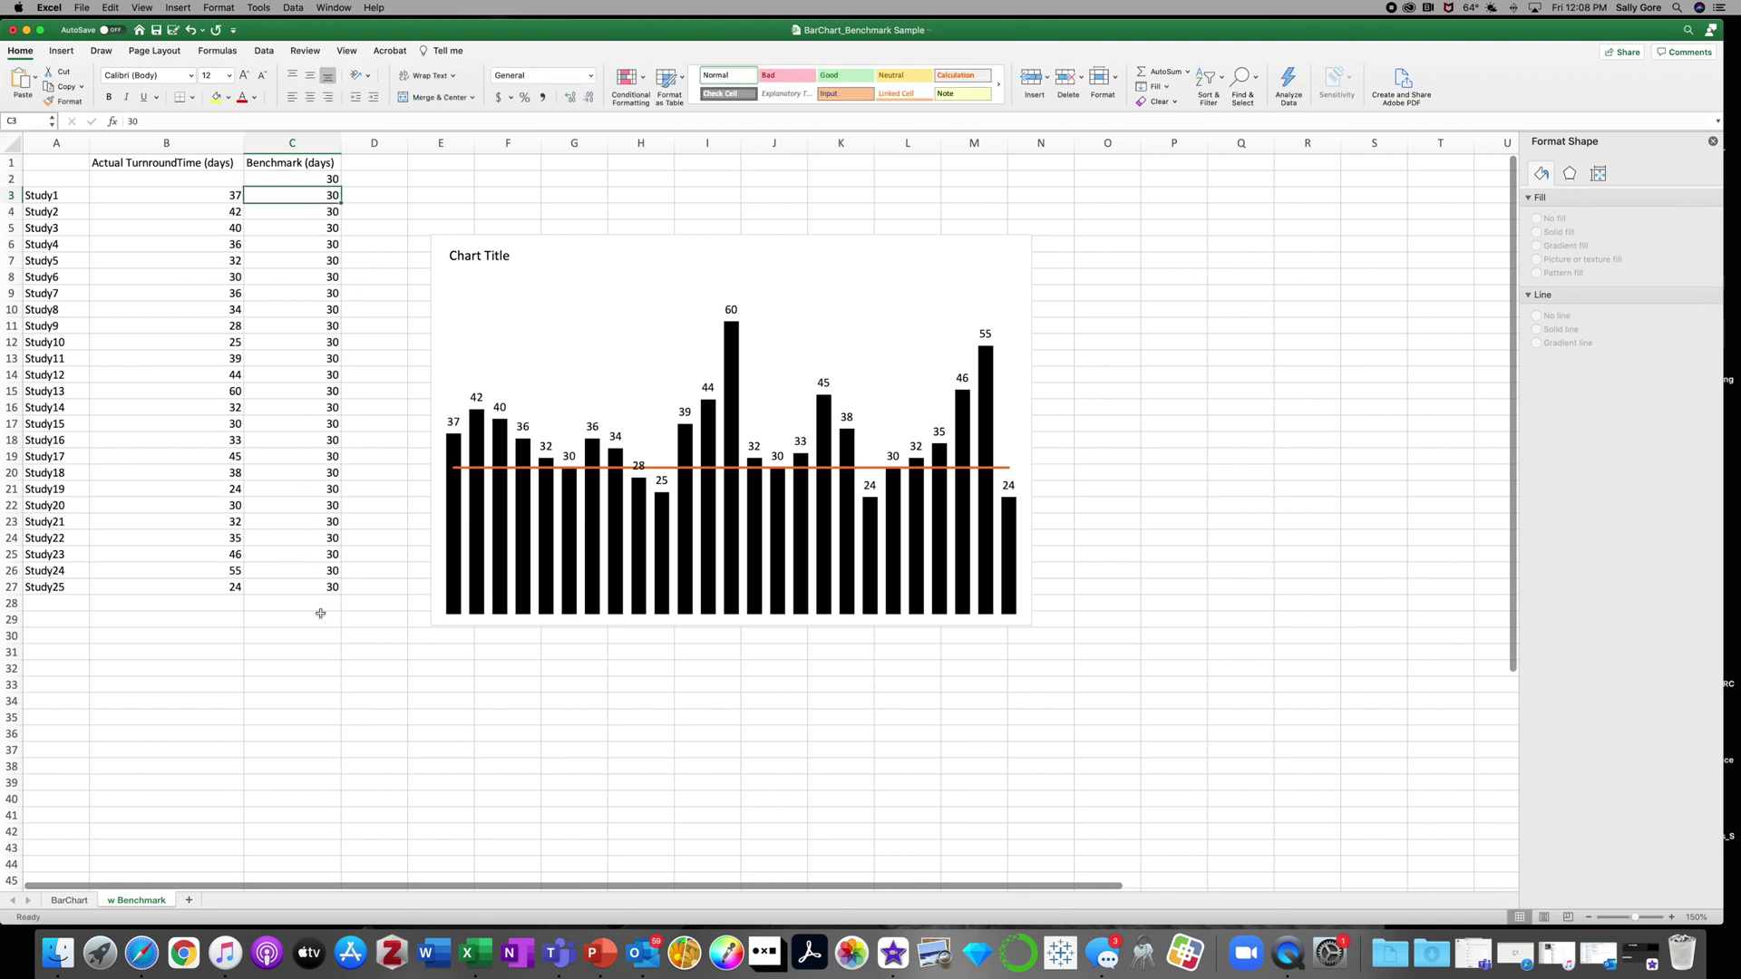
pyautogui.click(319, 607)
pyautogui.write('30')
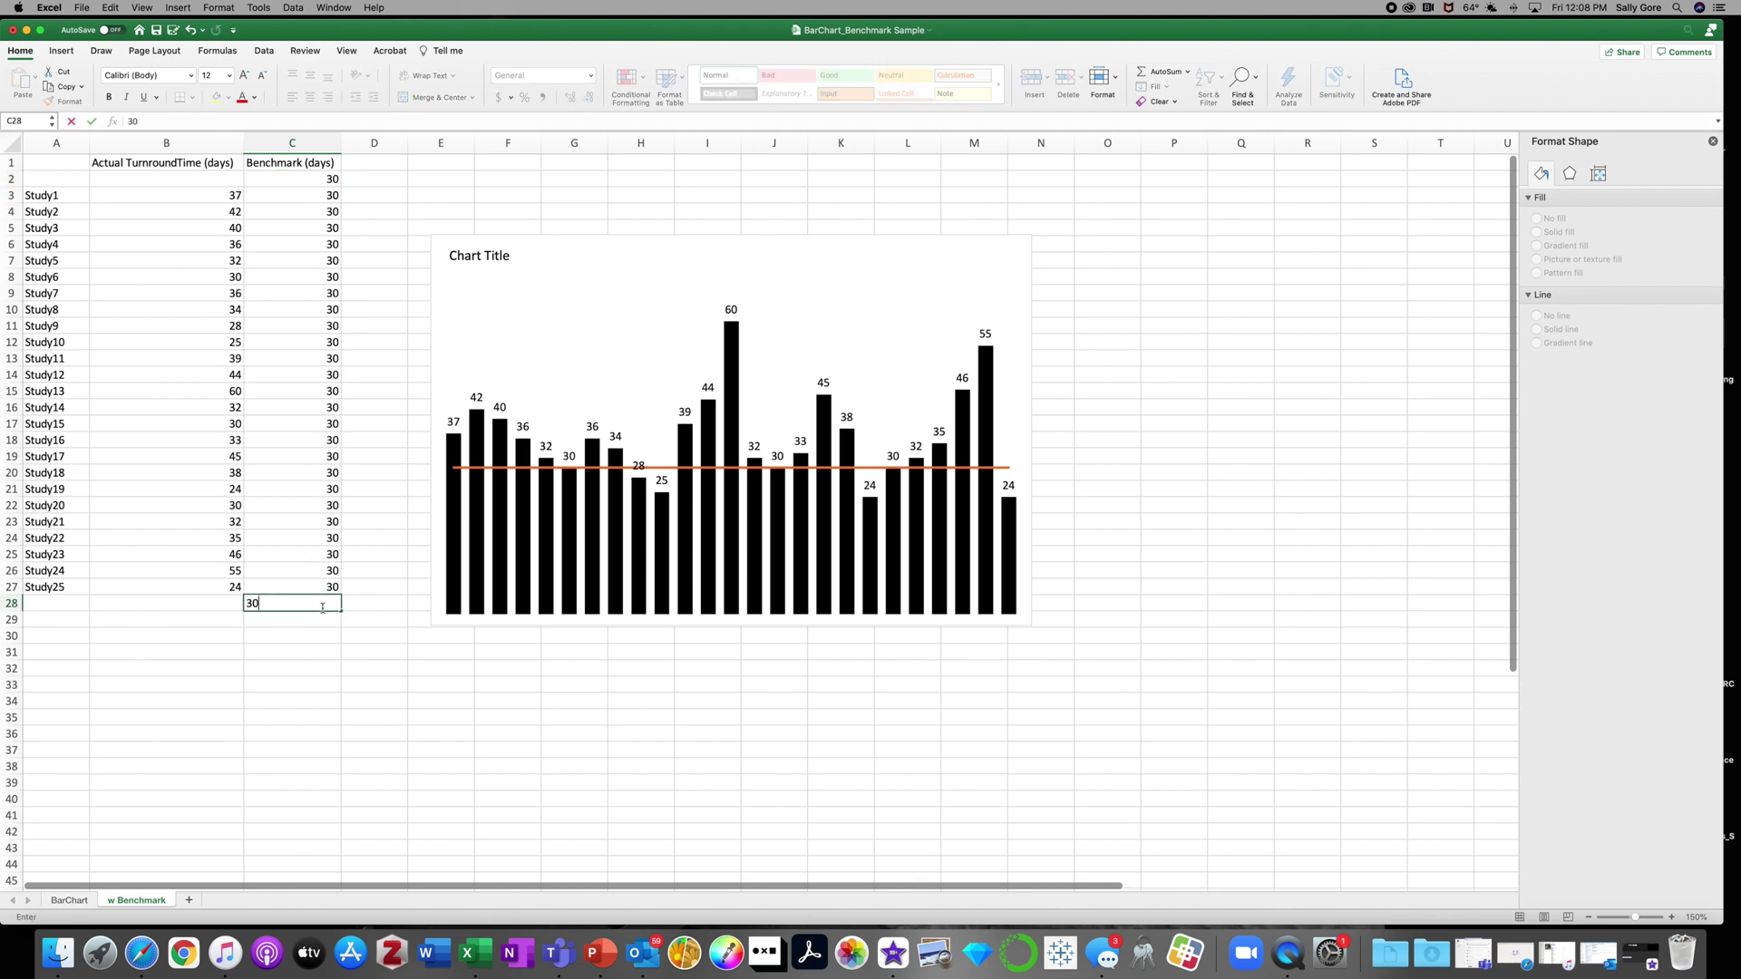
pyautogui.press('Return')
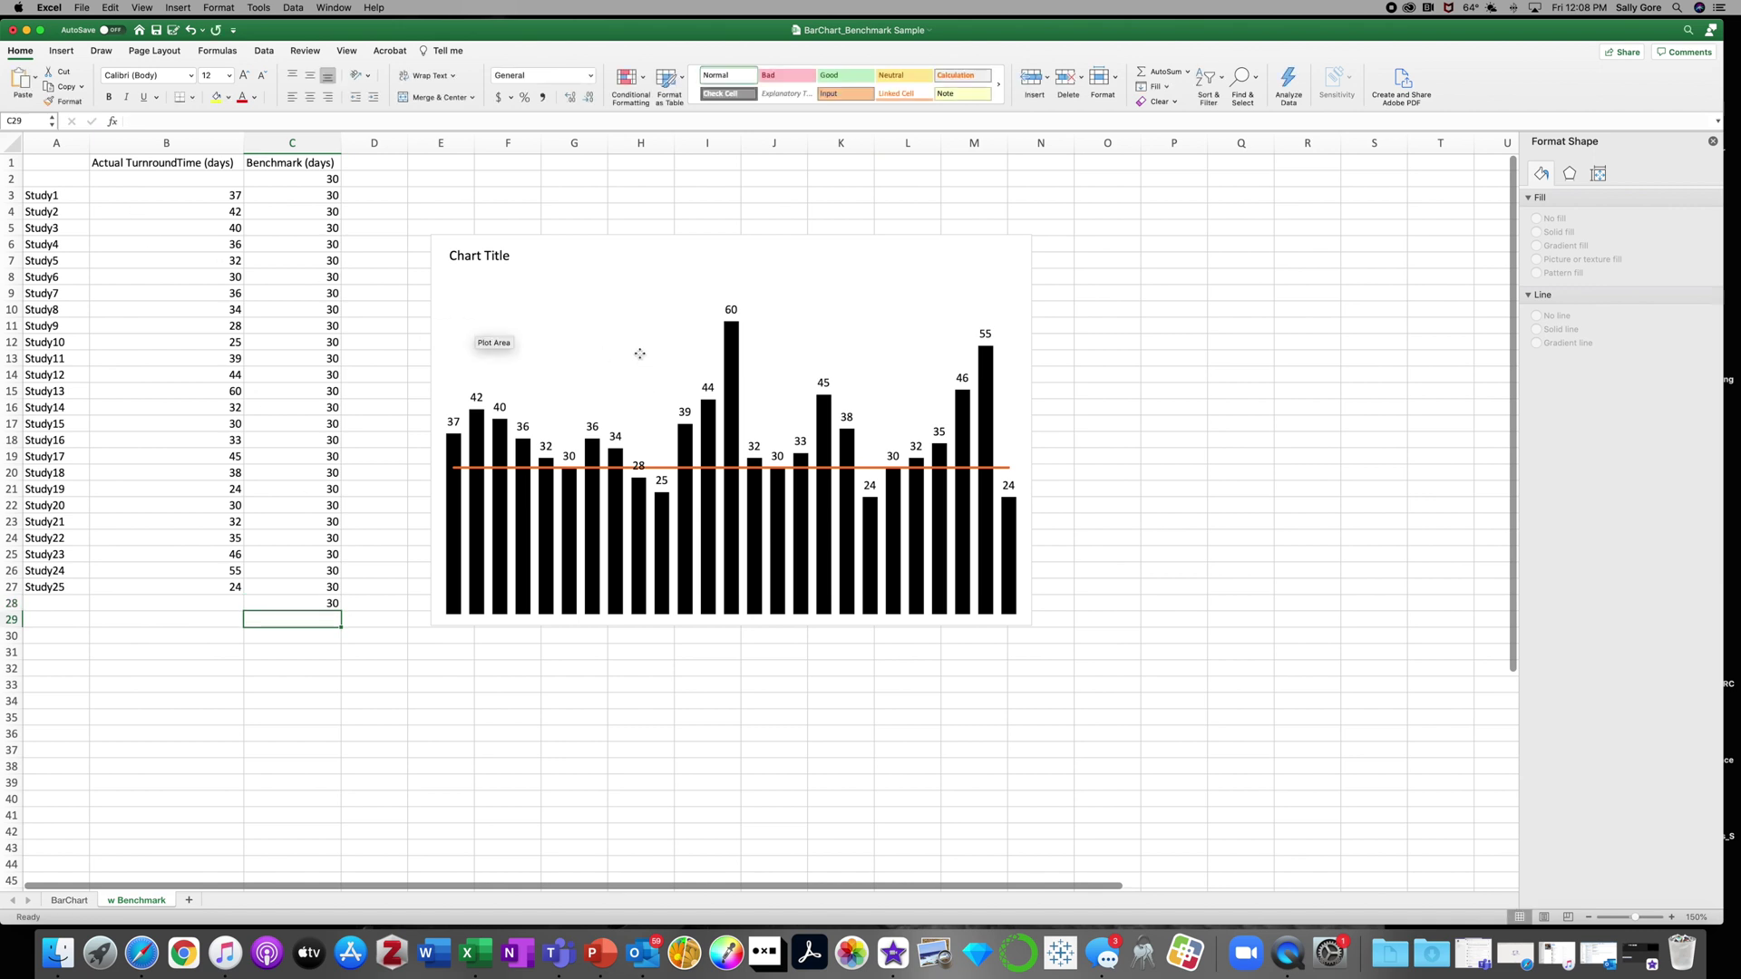
# Extend the chart's data range to include rows 2 and 28.
pyautogui.click(639, 350)
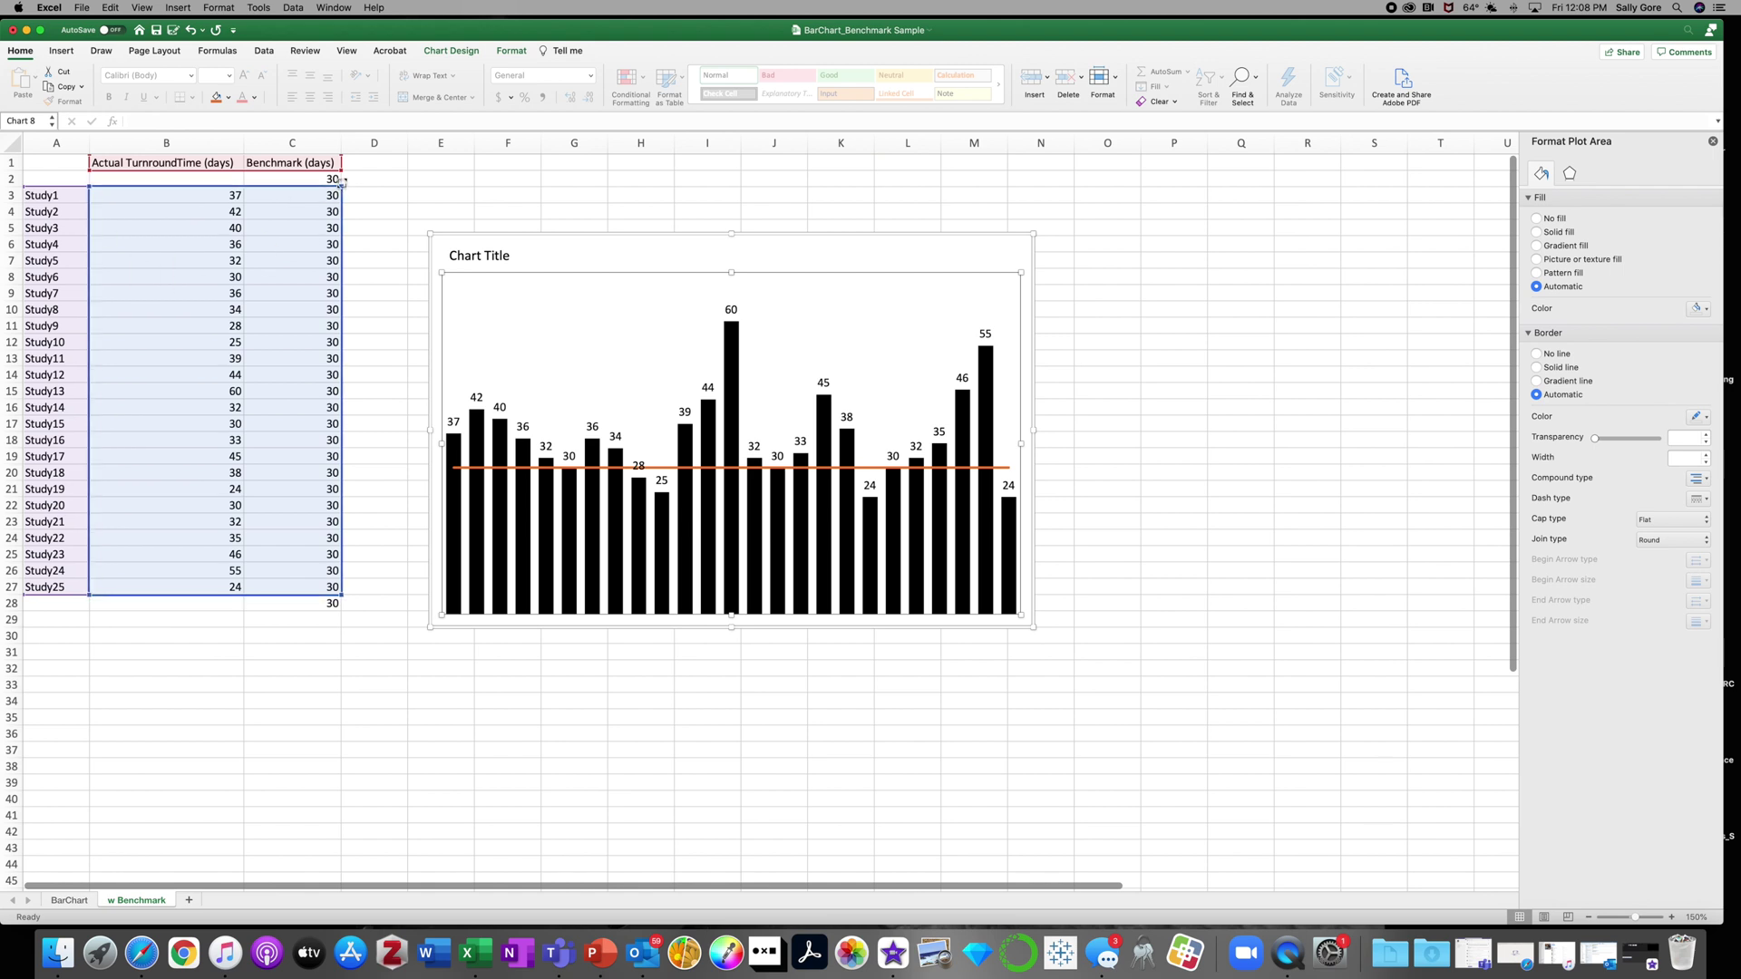
pyautogui.moveTo(341, 181); pyautogui.dragTo(342, 172)
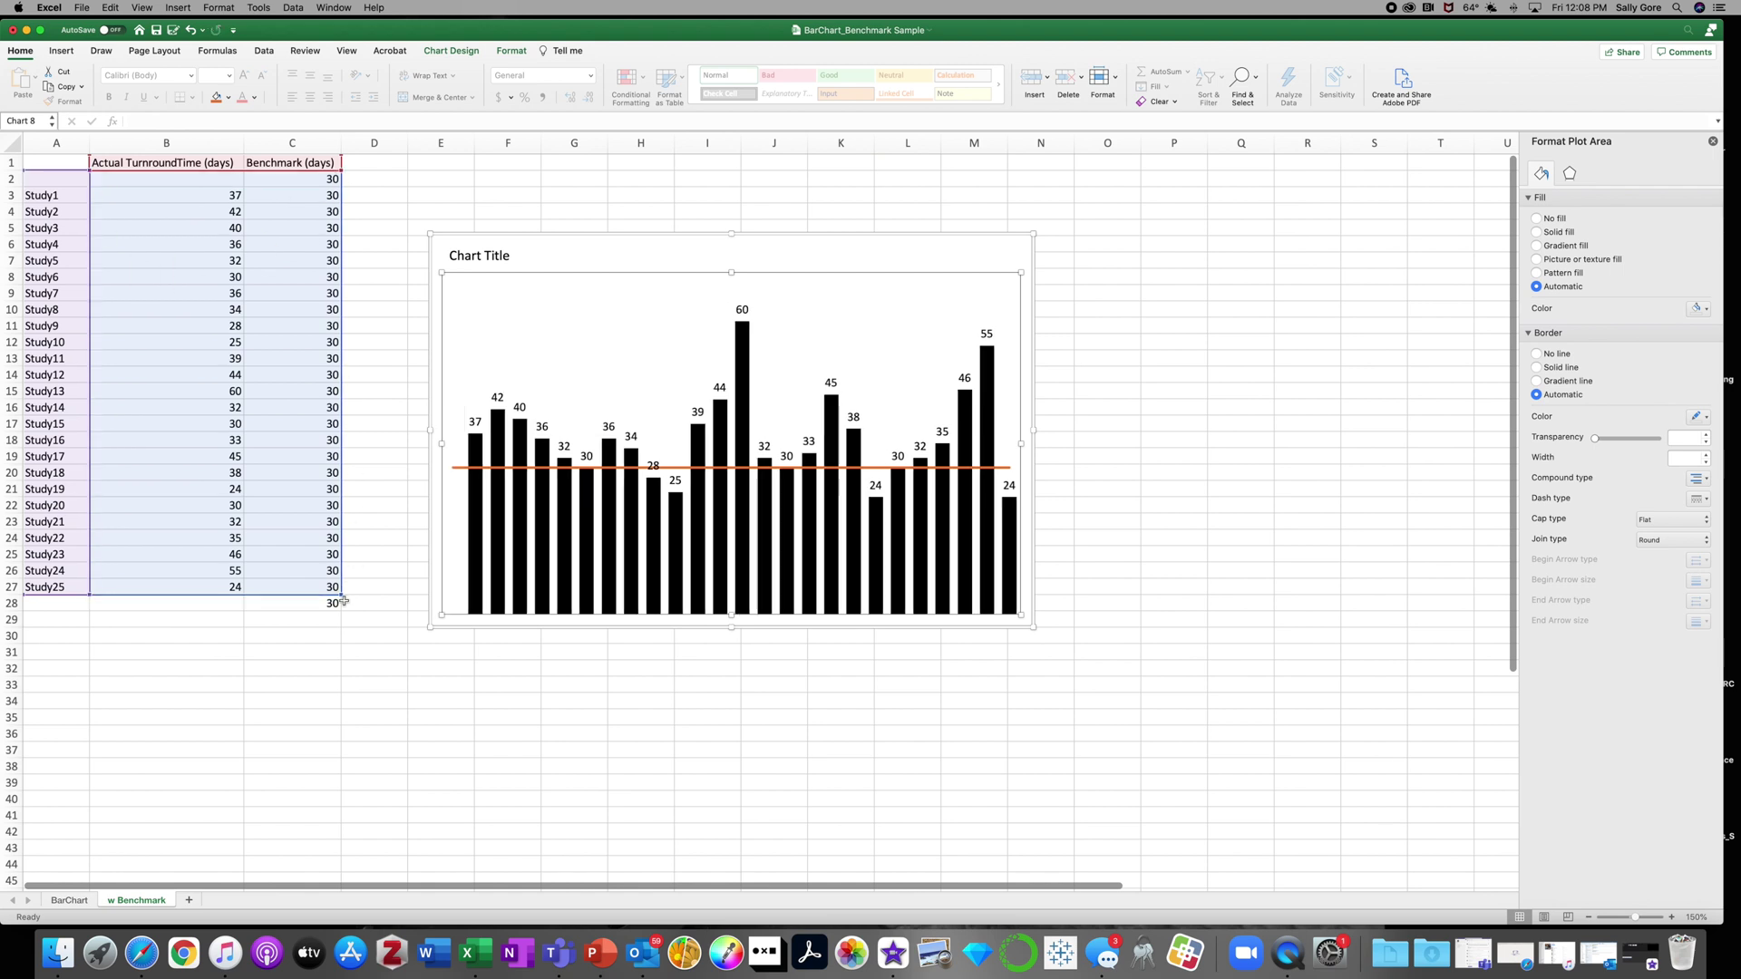
pyautogui.moveTo(340, 601); pyautogui.dragTo(341, 605)
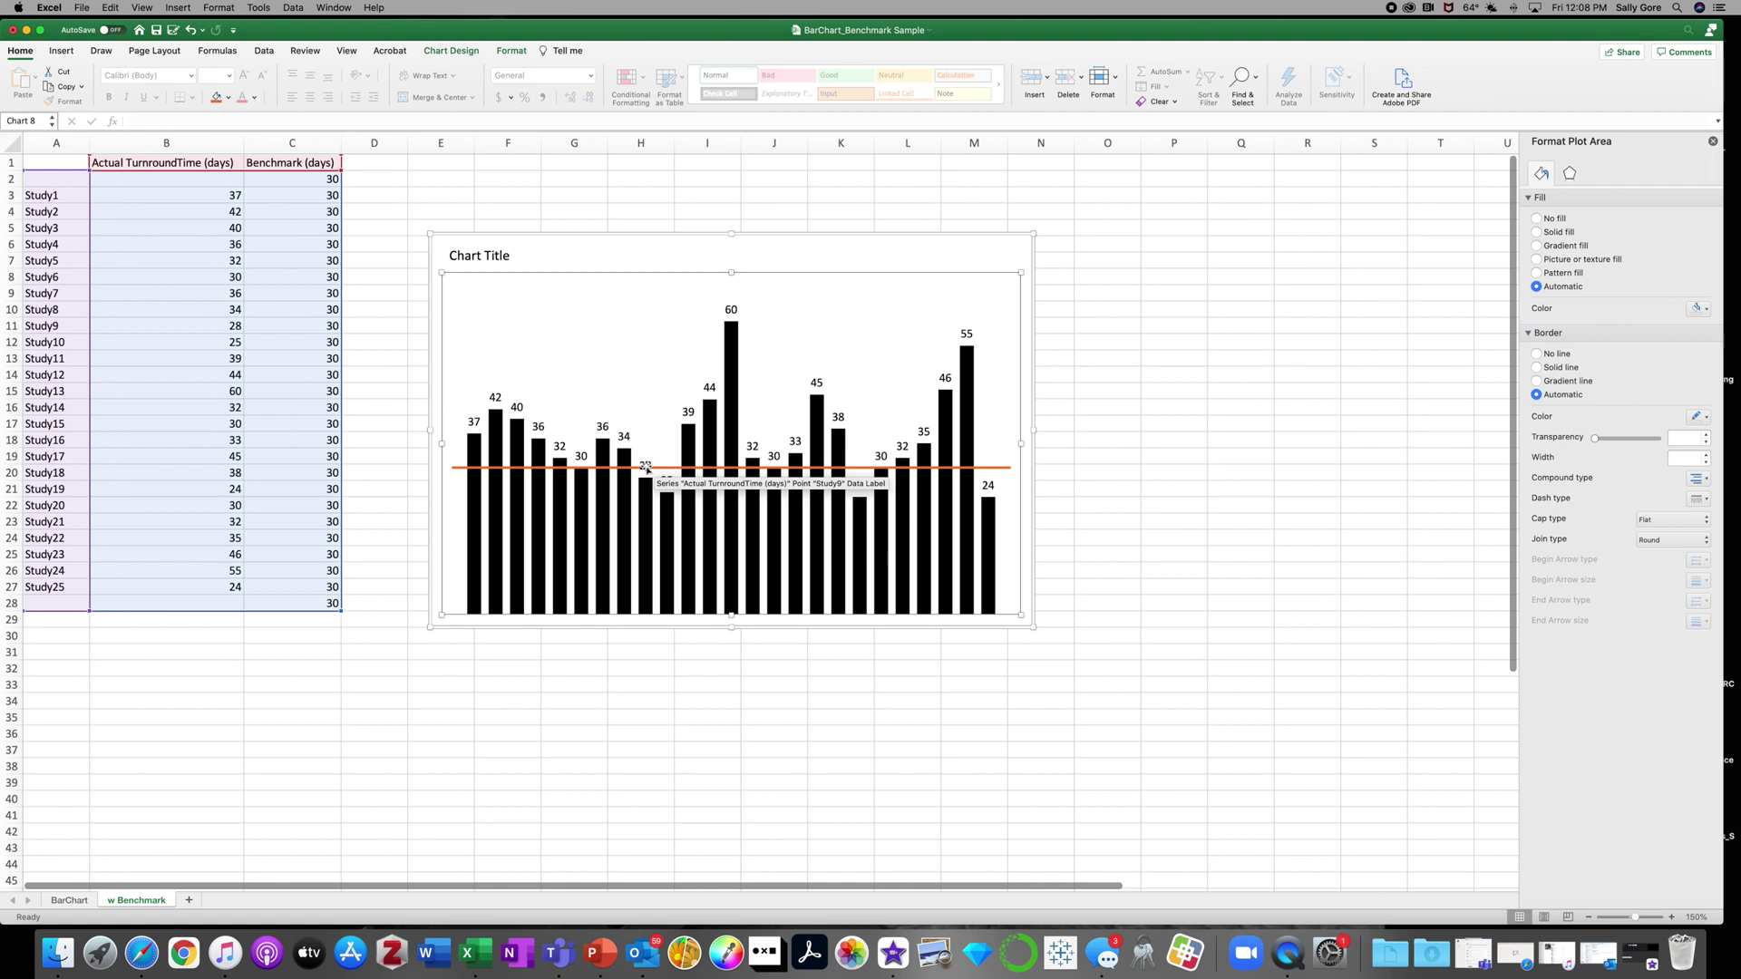
# Give the 28 data label a solid white fill.
pyautogui.click(646, 466)
pyautogui.click(645, 466)
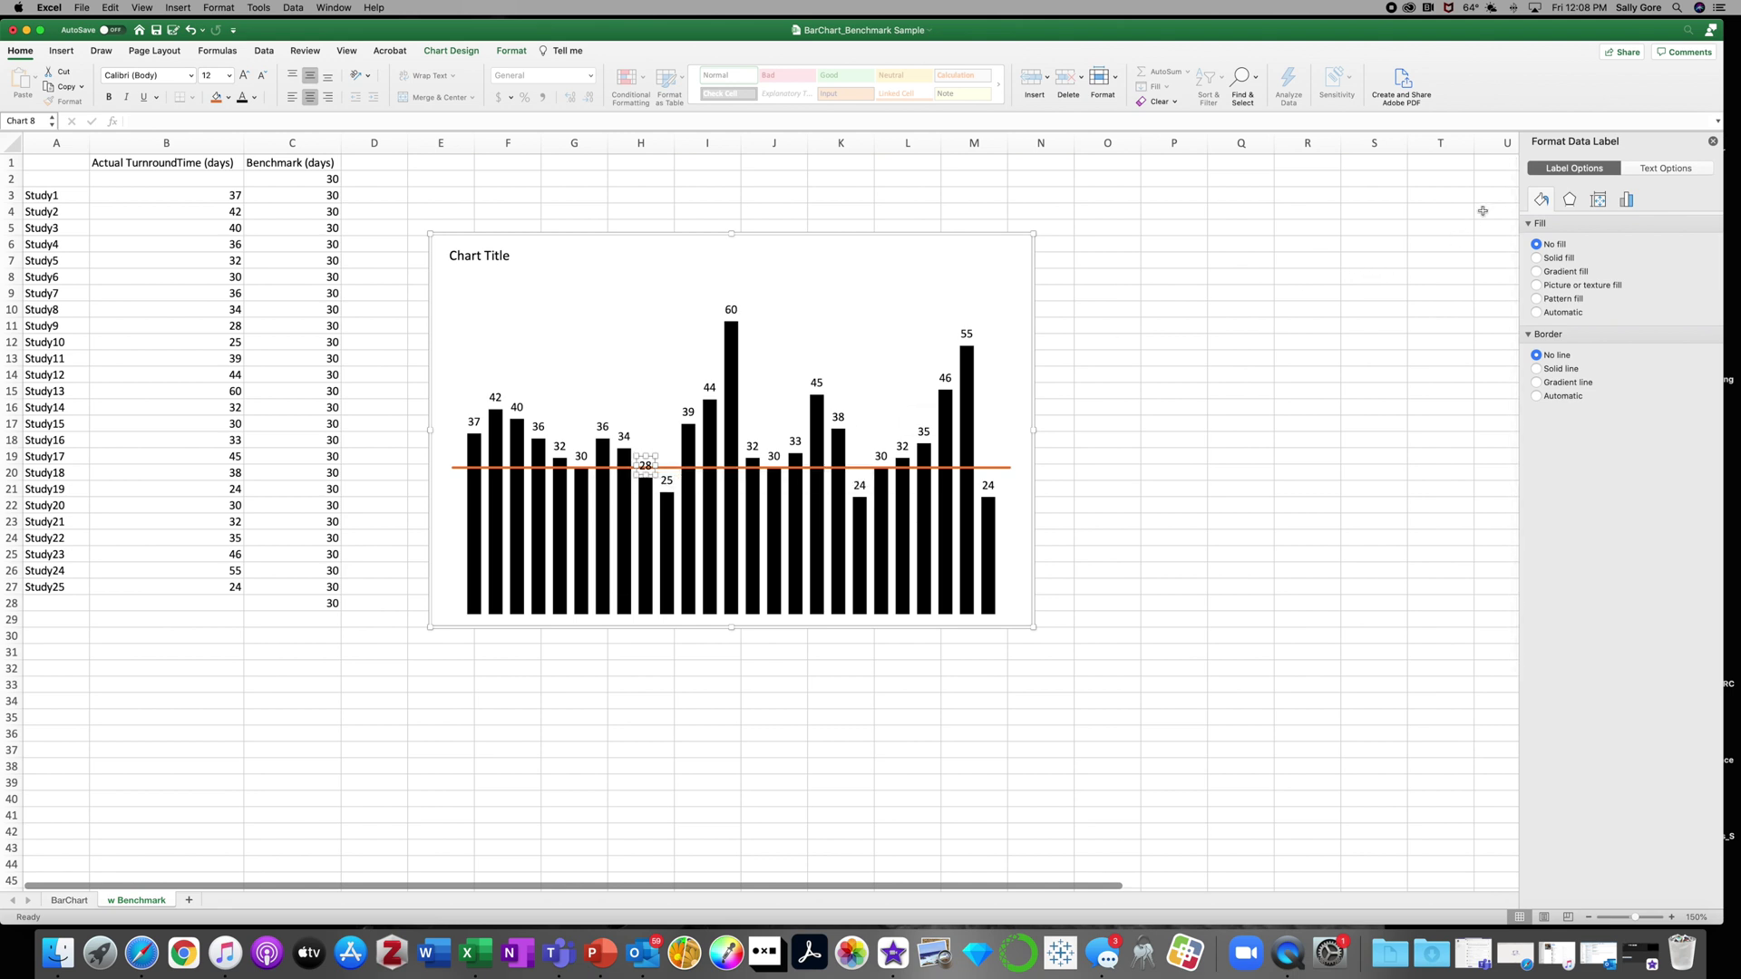
pyautogui.click(1548, 263)
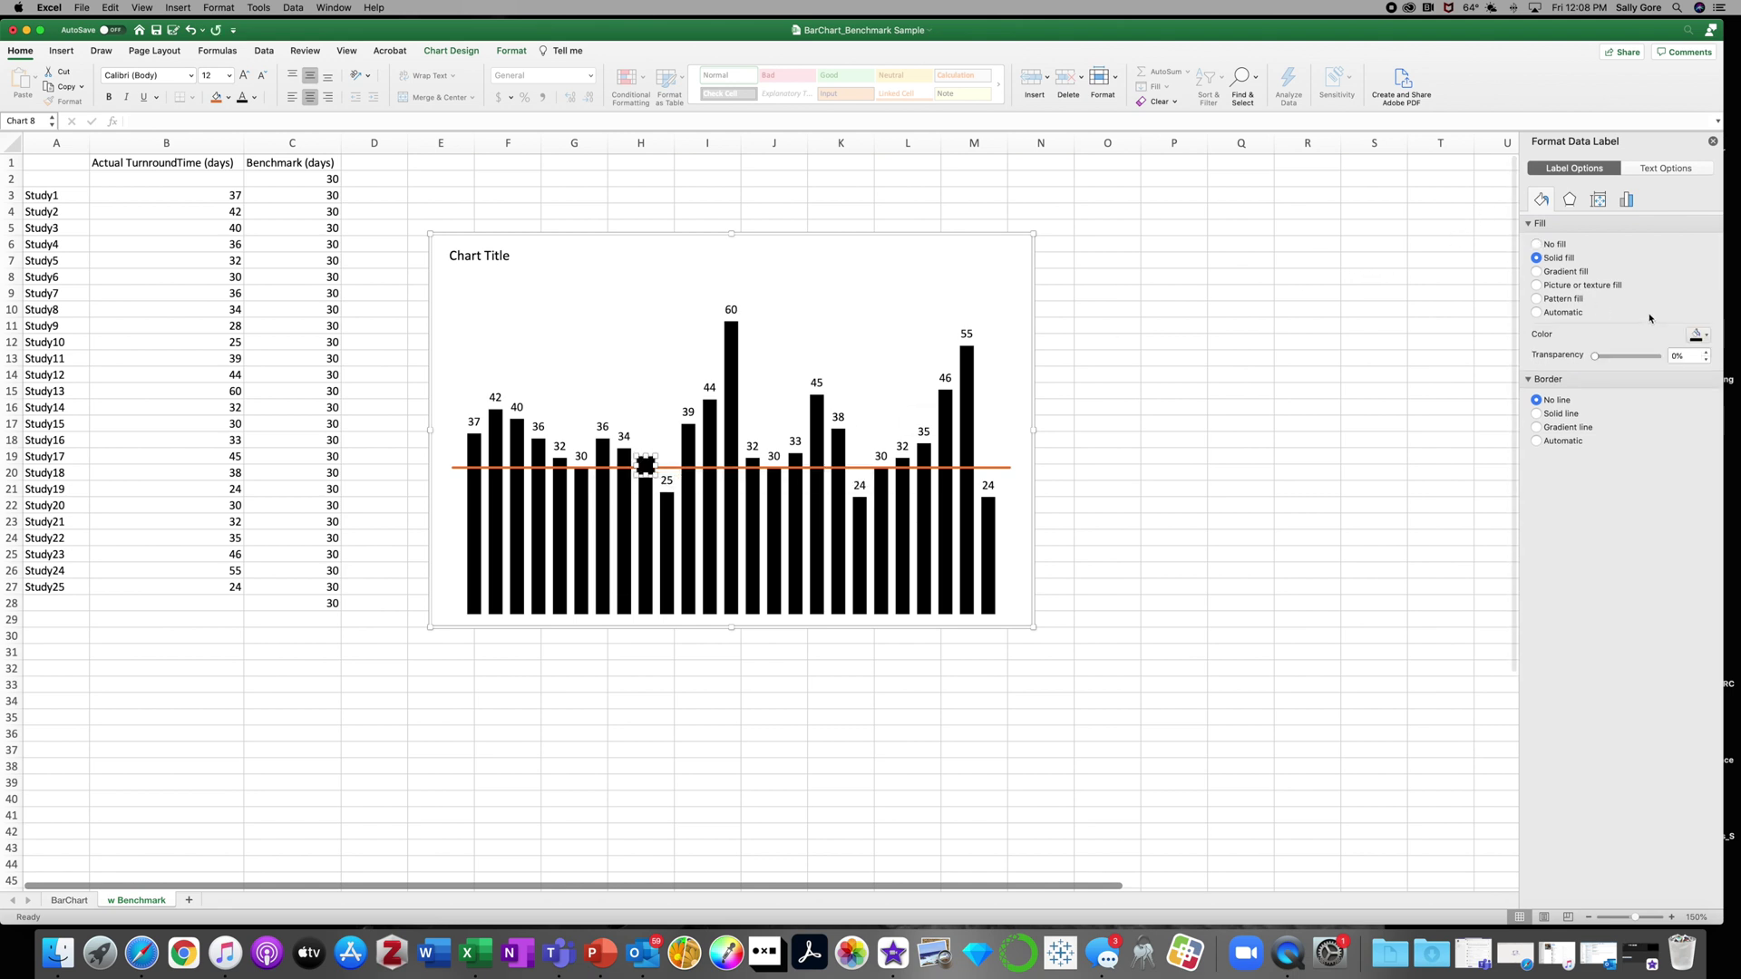
pyautogui.click(1703, 336)
pyautogui.click(1618, 371)
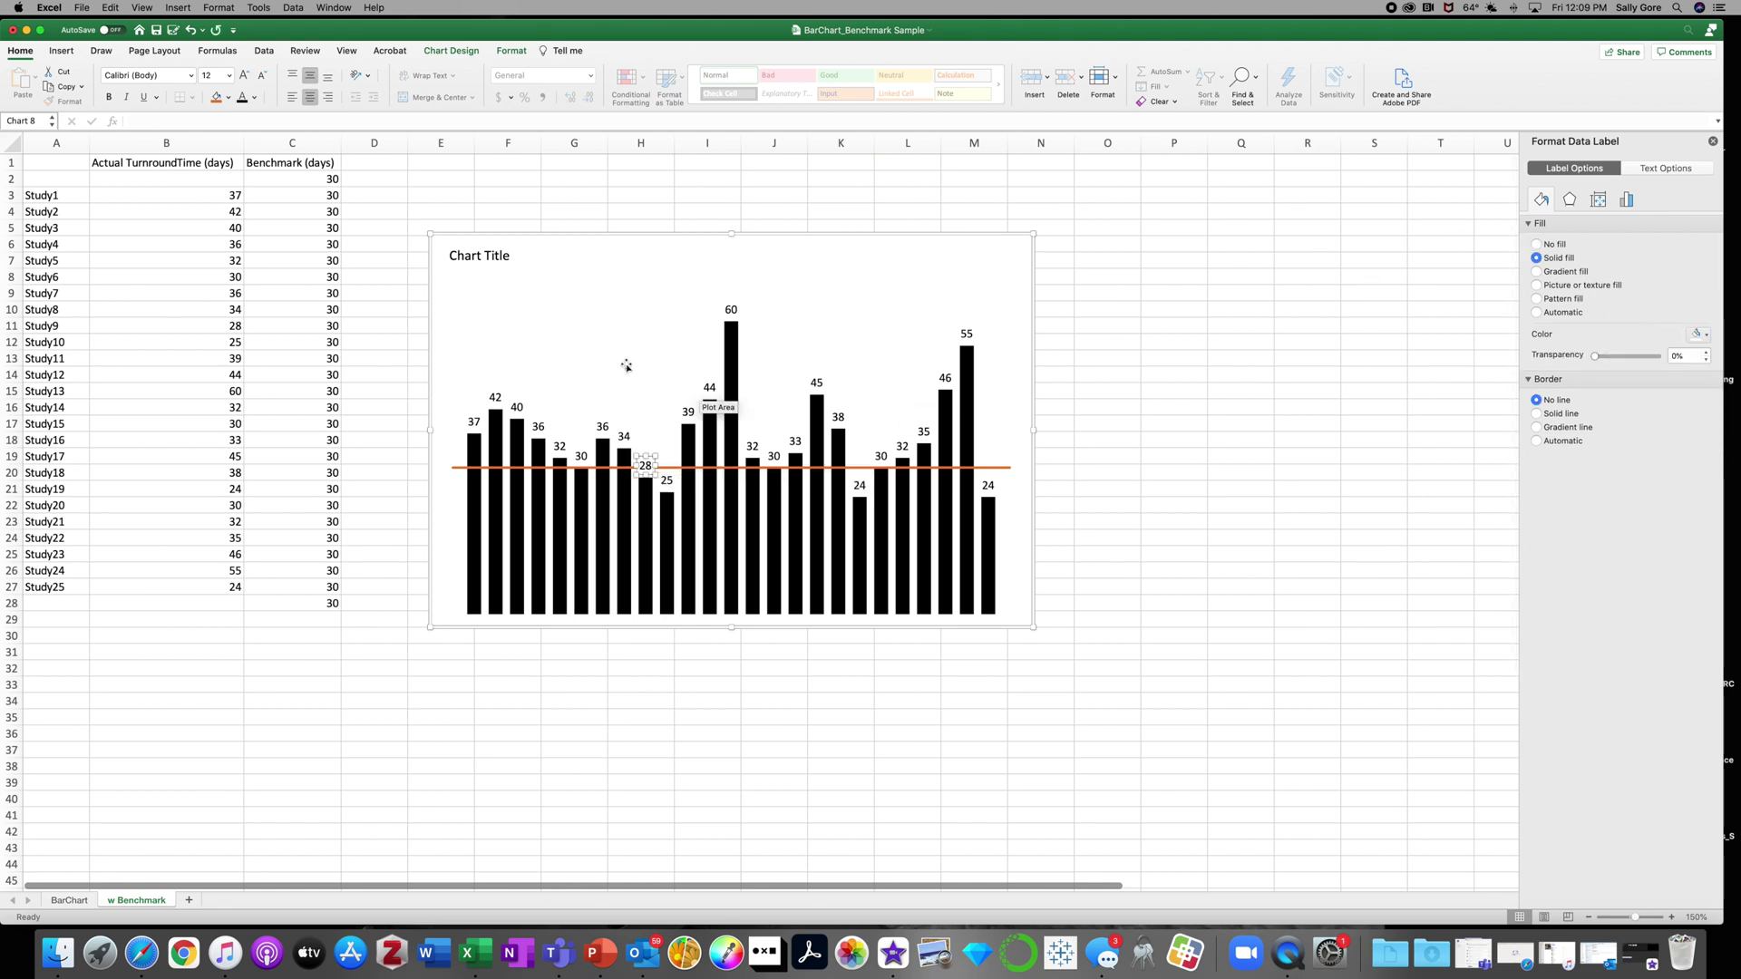
# Move the chart up and left and enlarge it slightly.
pyautogui.click(634, 363)
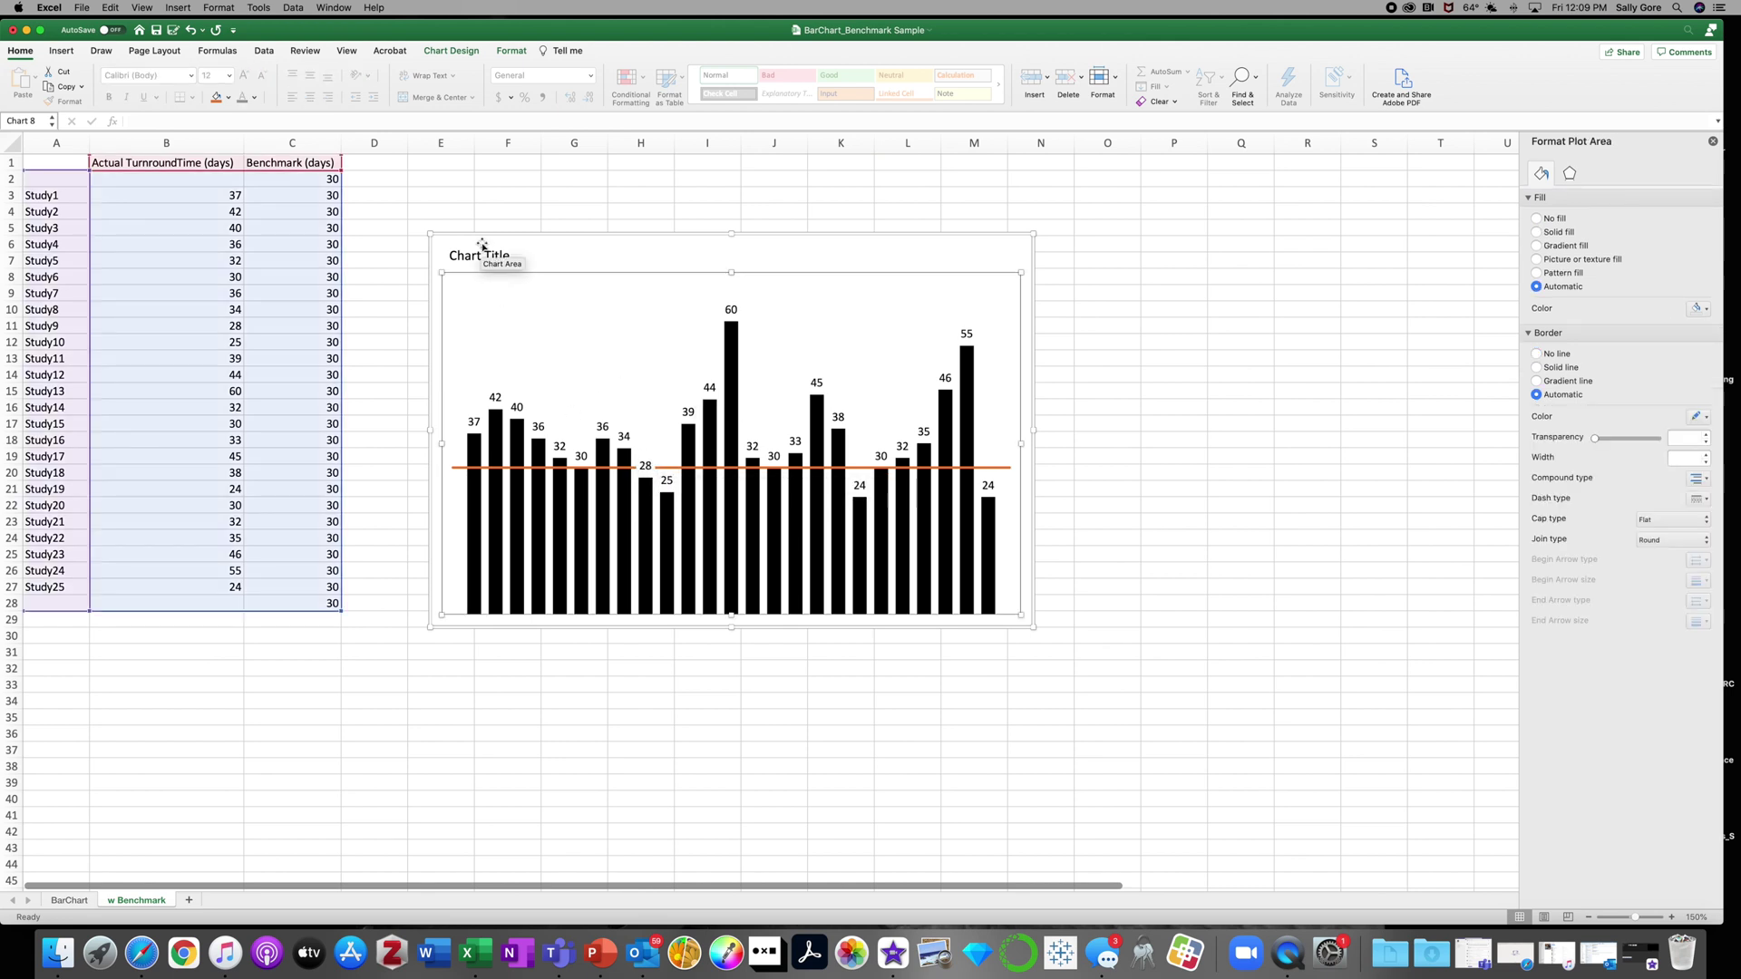
pyautogui.moveTo(525, 255); pyautogui.dragTo(456, 204)
pyautogui.moveTo(966, 578); pyautogui.dragTo(977, 586)
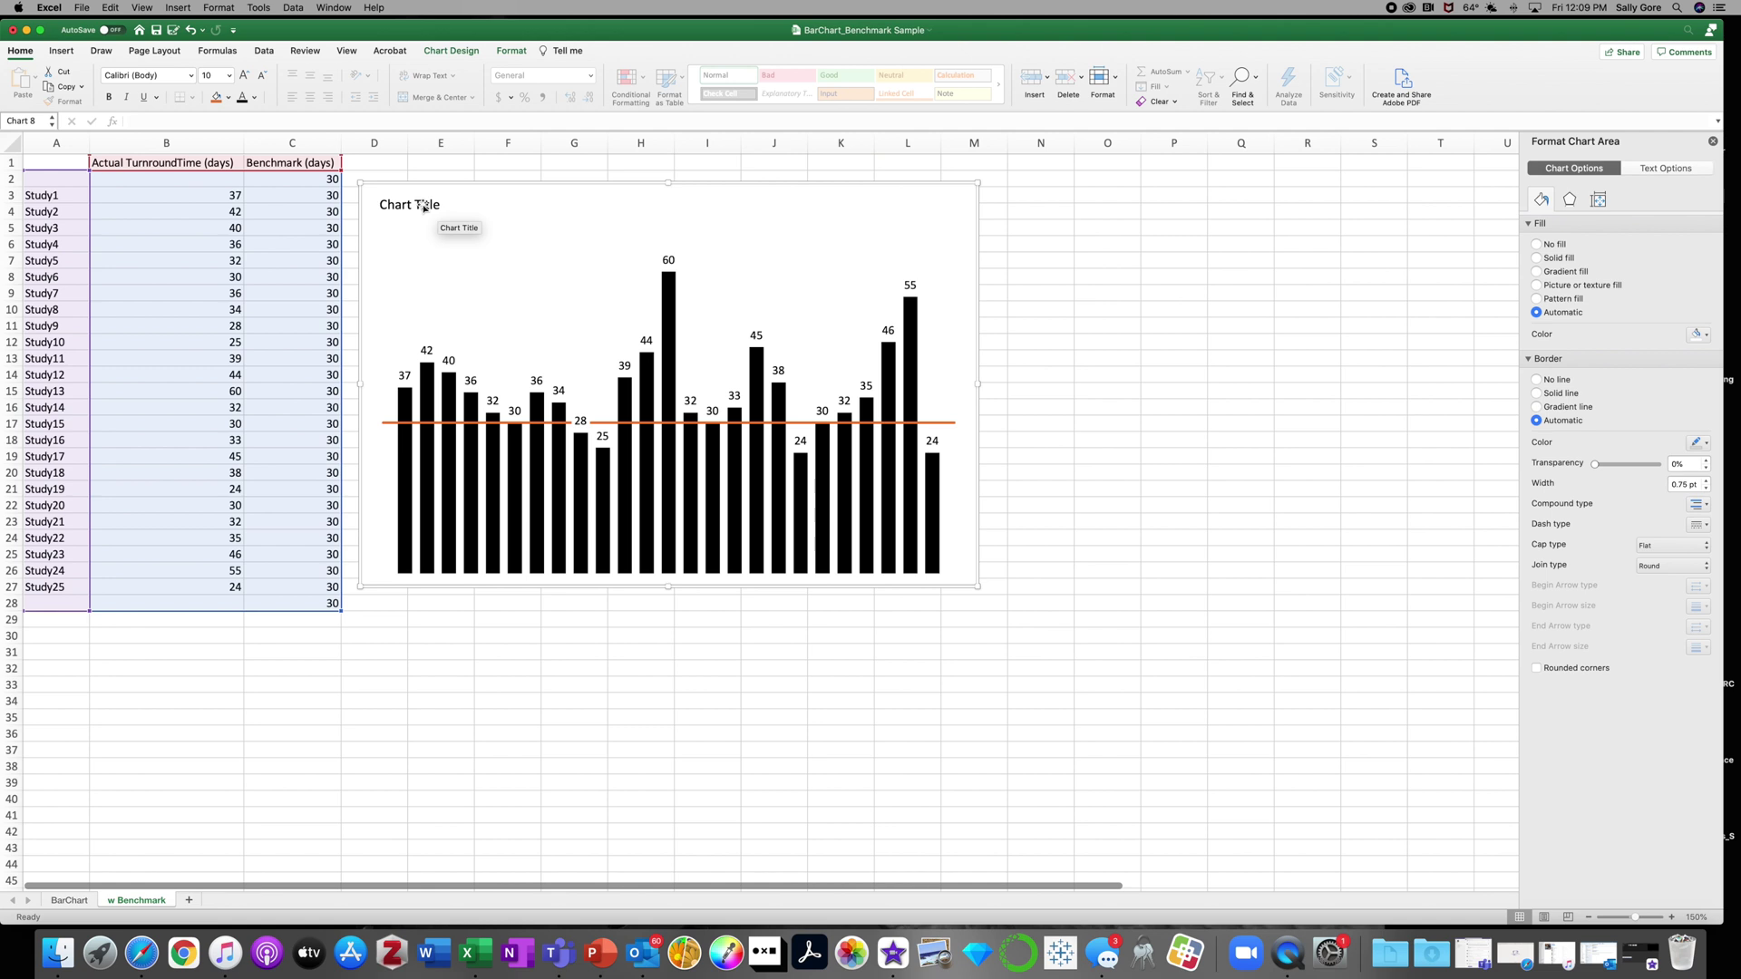
# Retitle the chart 'Current IRB turnaround time from submission to decision exceeds the goal of 30 days.'.
pyautogui.click(423, 207)
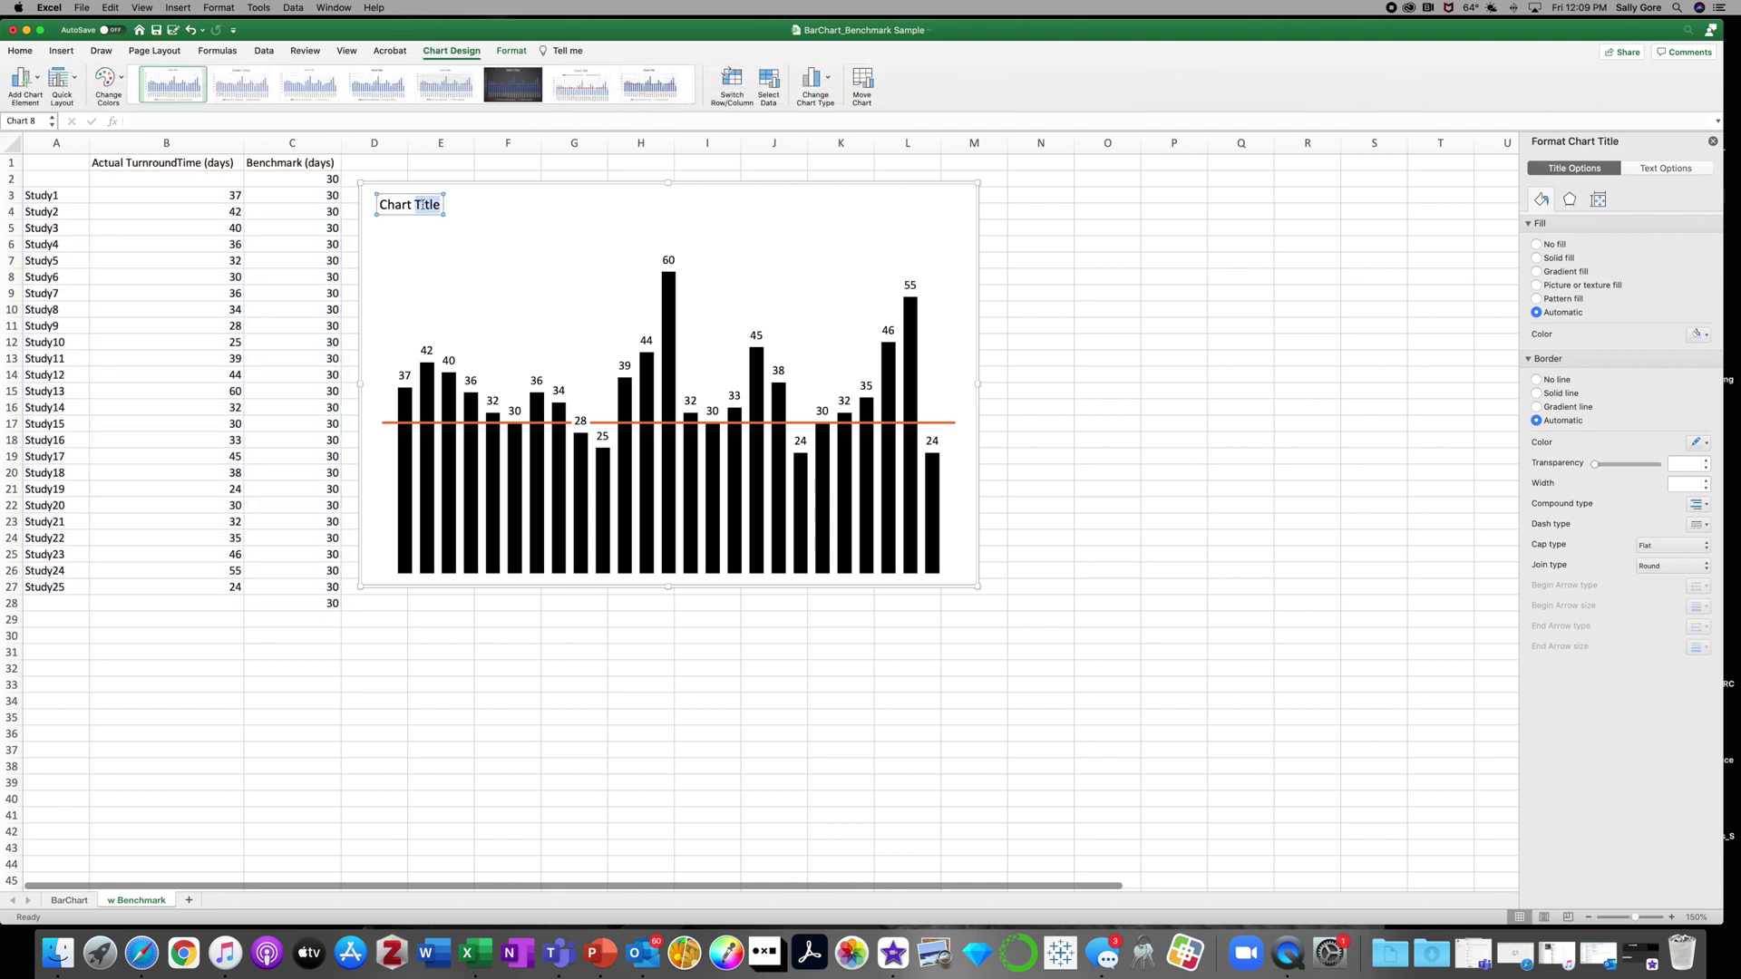
pyautogui.tripleClick(423, 206)
pyautogui.write('Current IRB turnaou')
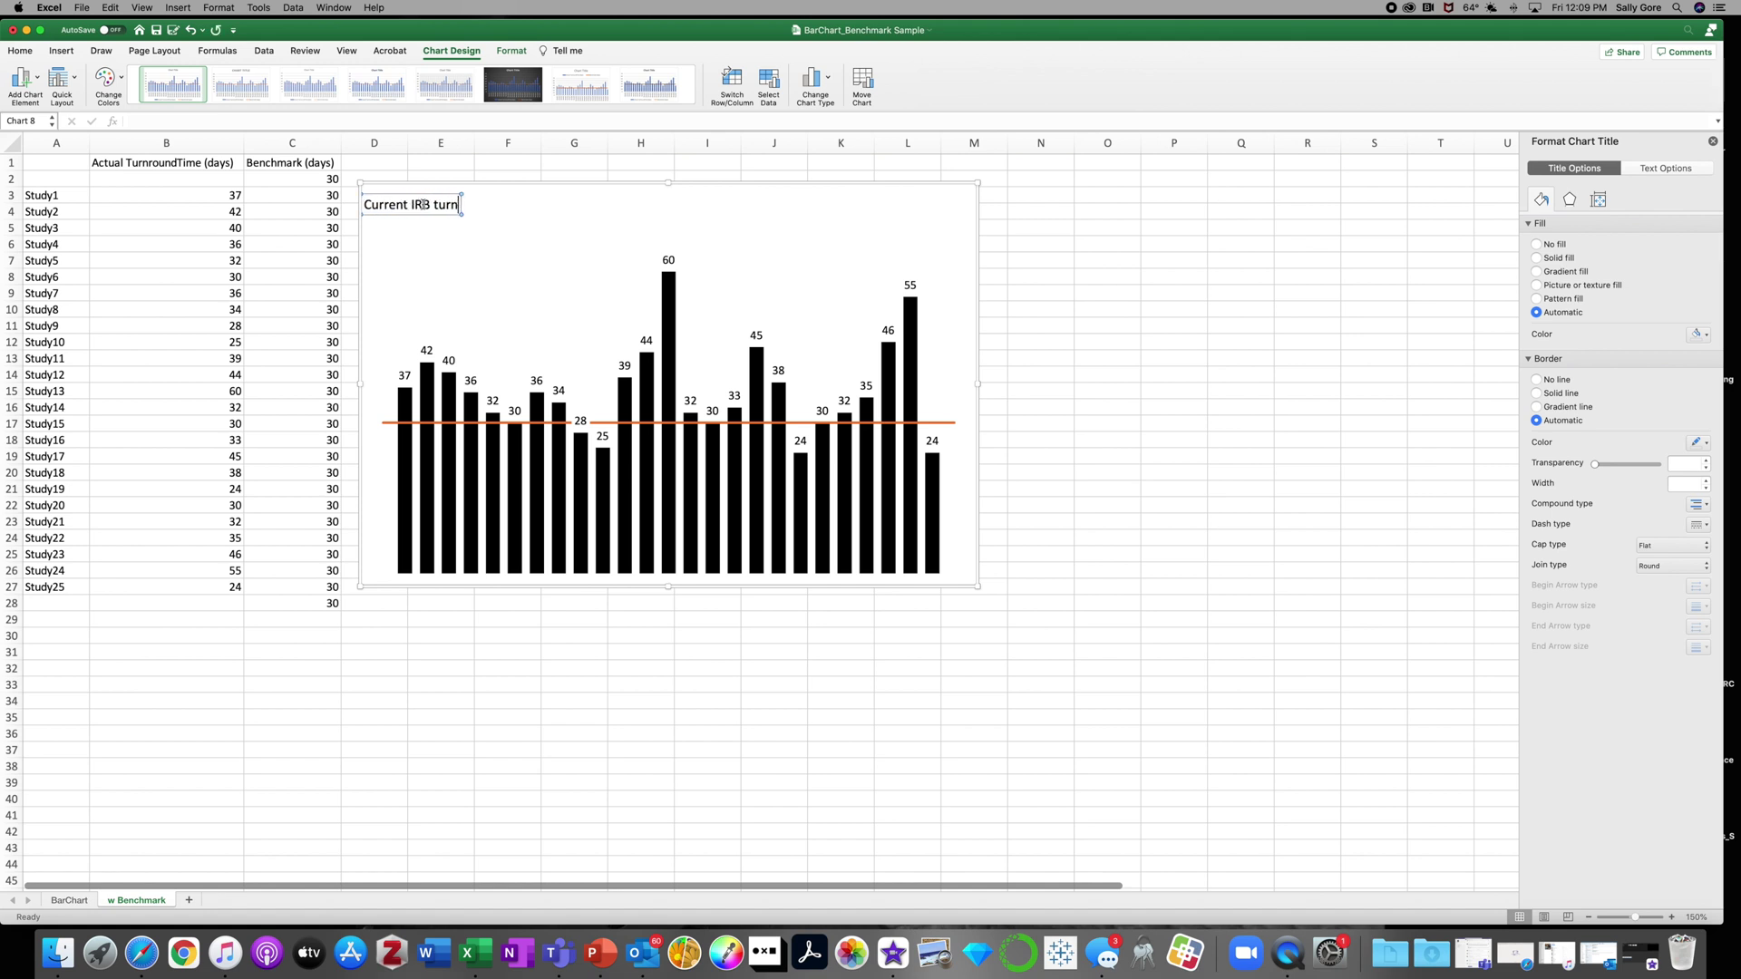
pyautogui.press('BackSpace')
pyautogui.press('BackSpace')
pyautogui.write('round time from submisstion to')
pyautogui.press('BackSpace')
pyautogui.press('BackSpace')
pyautogui.press('BackSpace')
pyautogui.press('BackSpace')
pyautogui.press('BackSpace')
pyautogui.press('BackSpace')
pyautogui.press('BackSpace')
pyautogui.write('sion to')
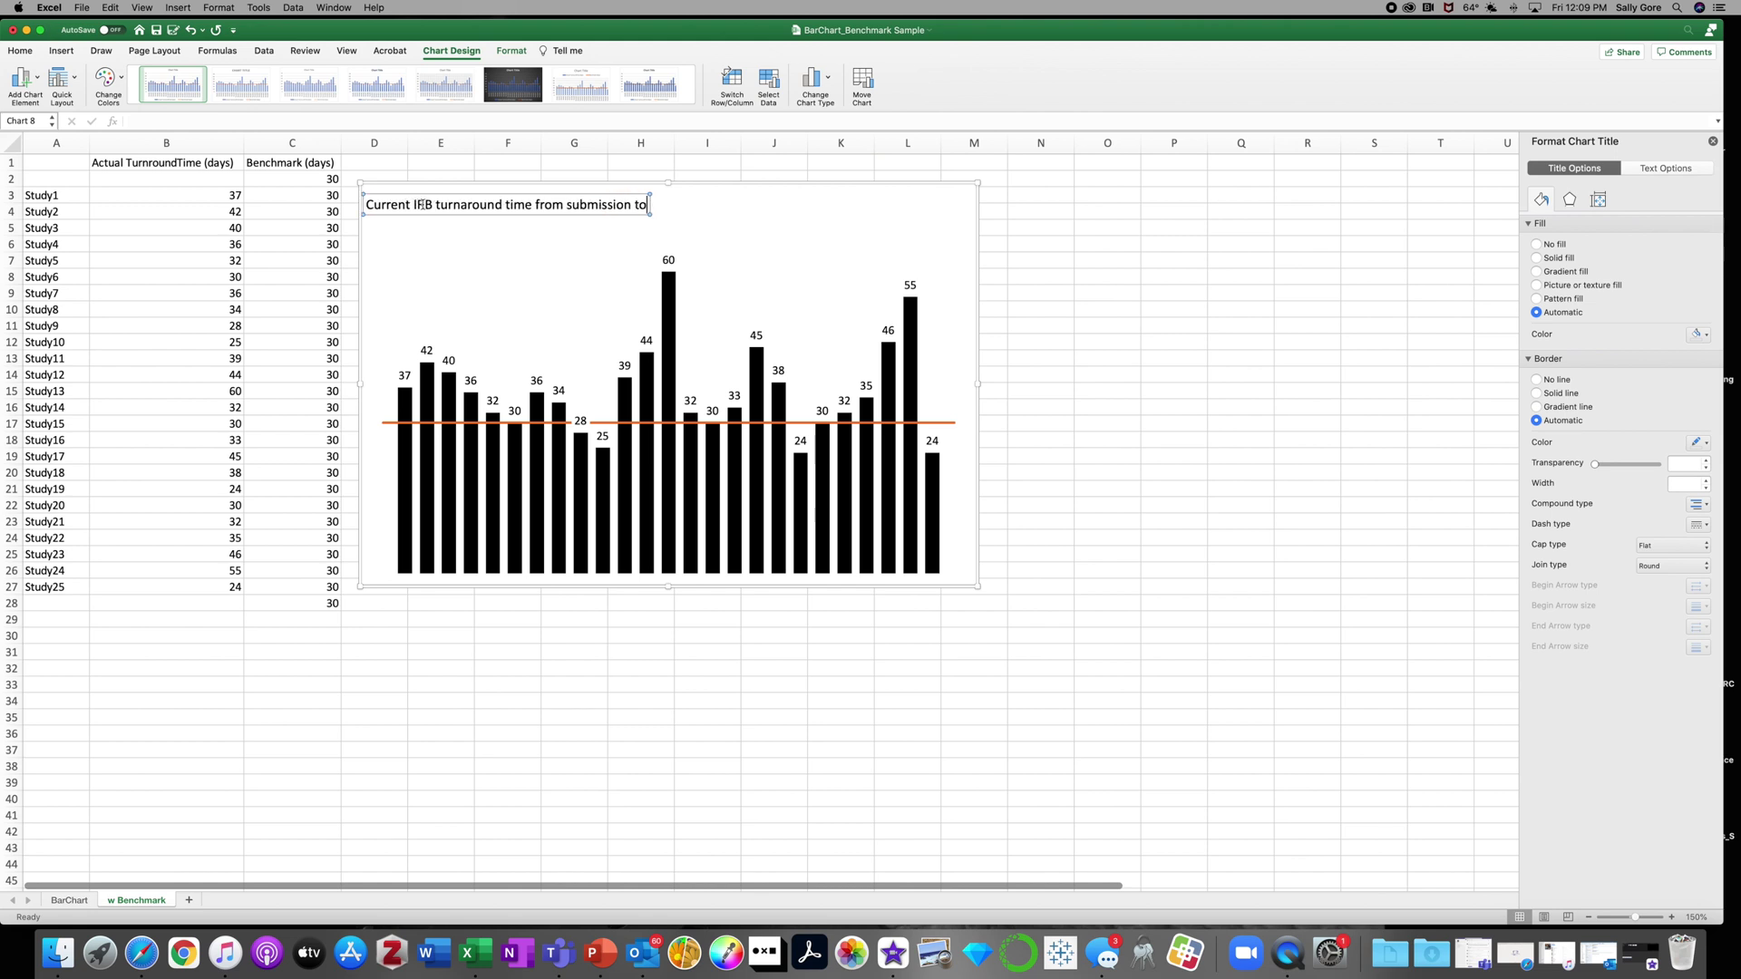
pyautogui.write(' decision is')
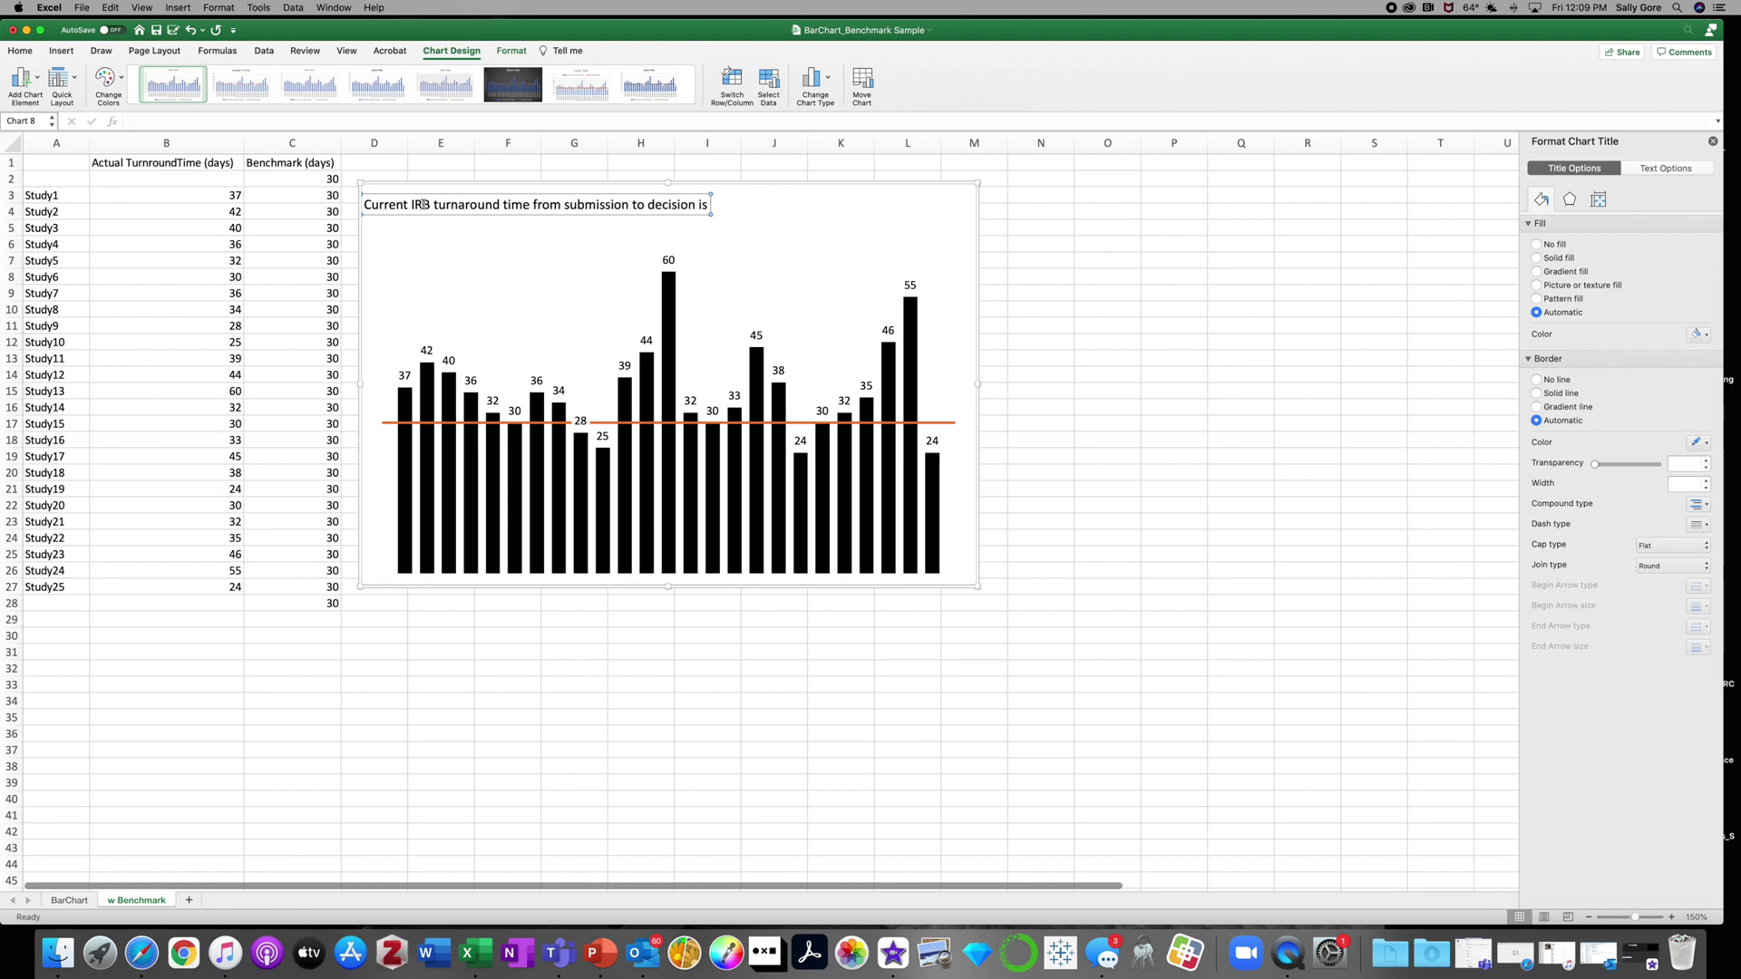
pyautogui.press('BackSpace')
pyautogui.press('BackSpace')
pyautogui.write('exceeds the goal of')
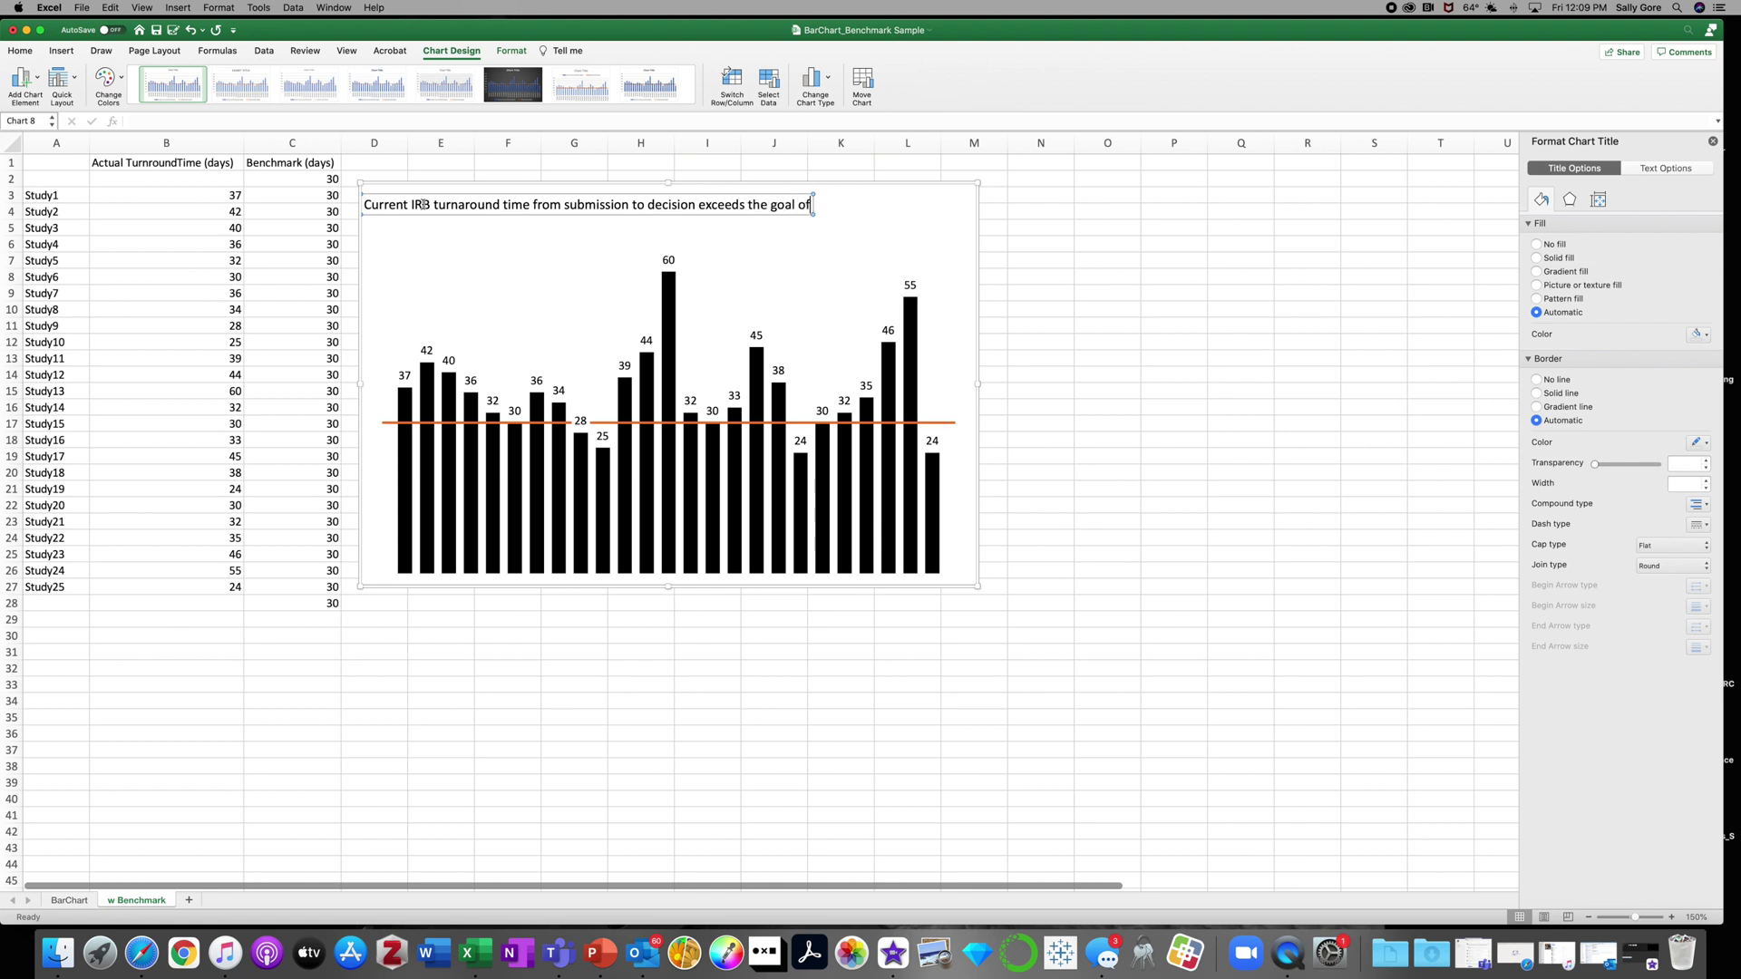
pyautogui.write(' 30 days.')
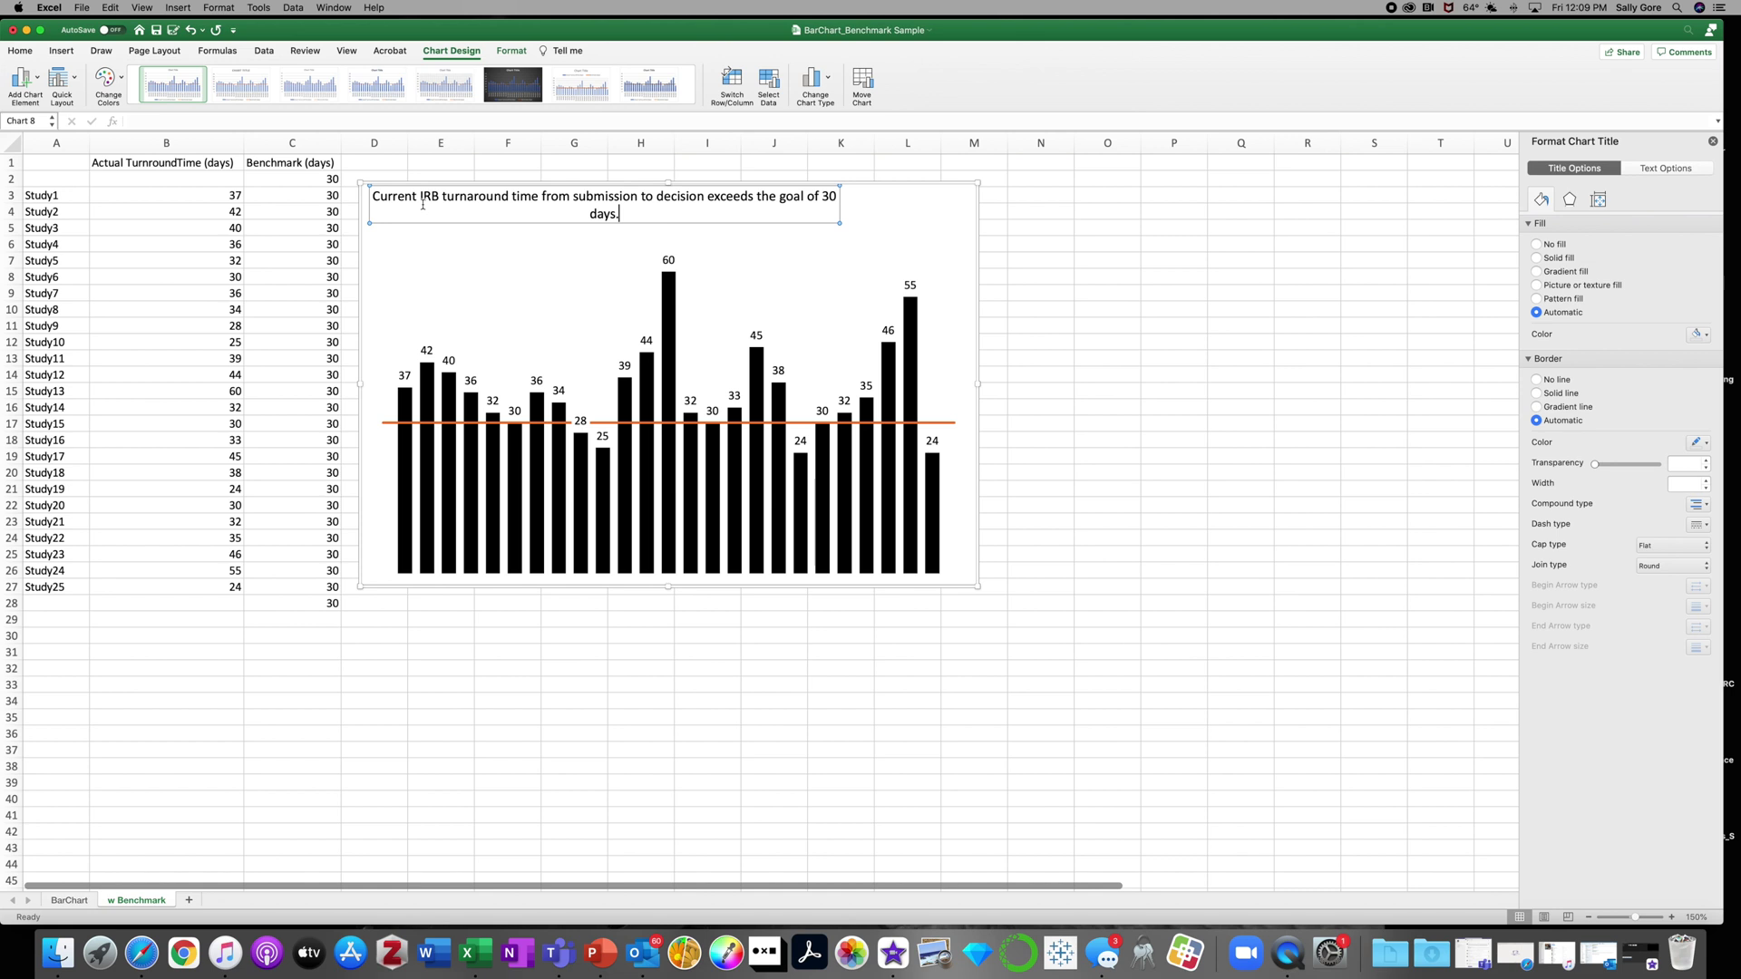
pyautogui.scroll(-1, 422, 205)
pyautogui.hscroll(1, 422, 205)
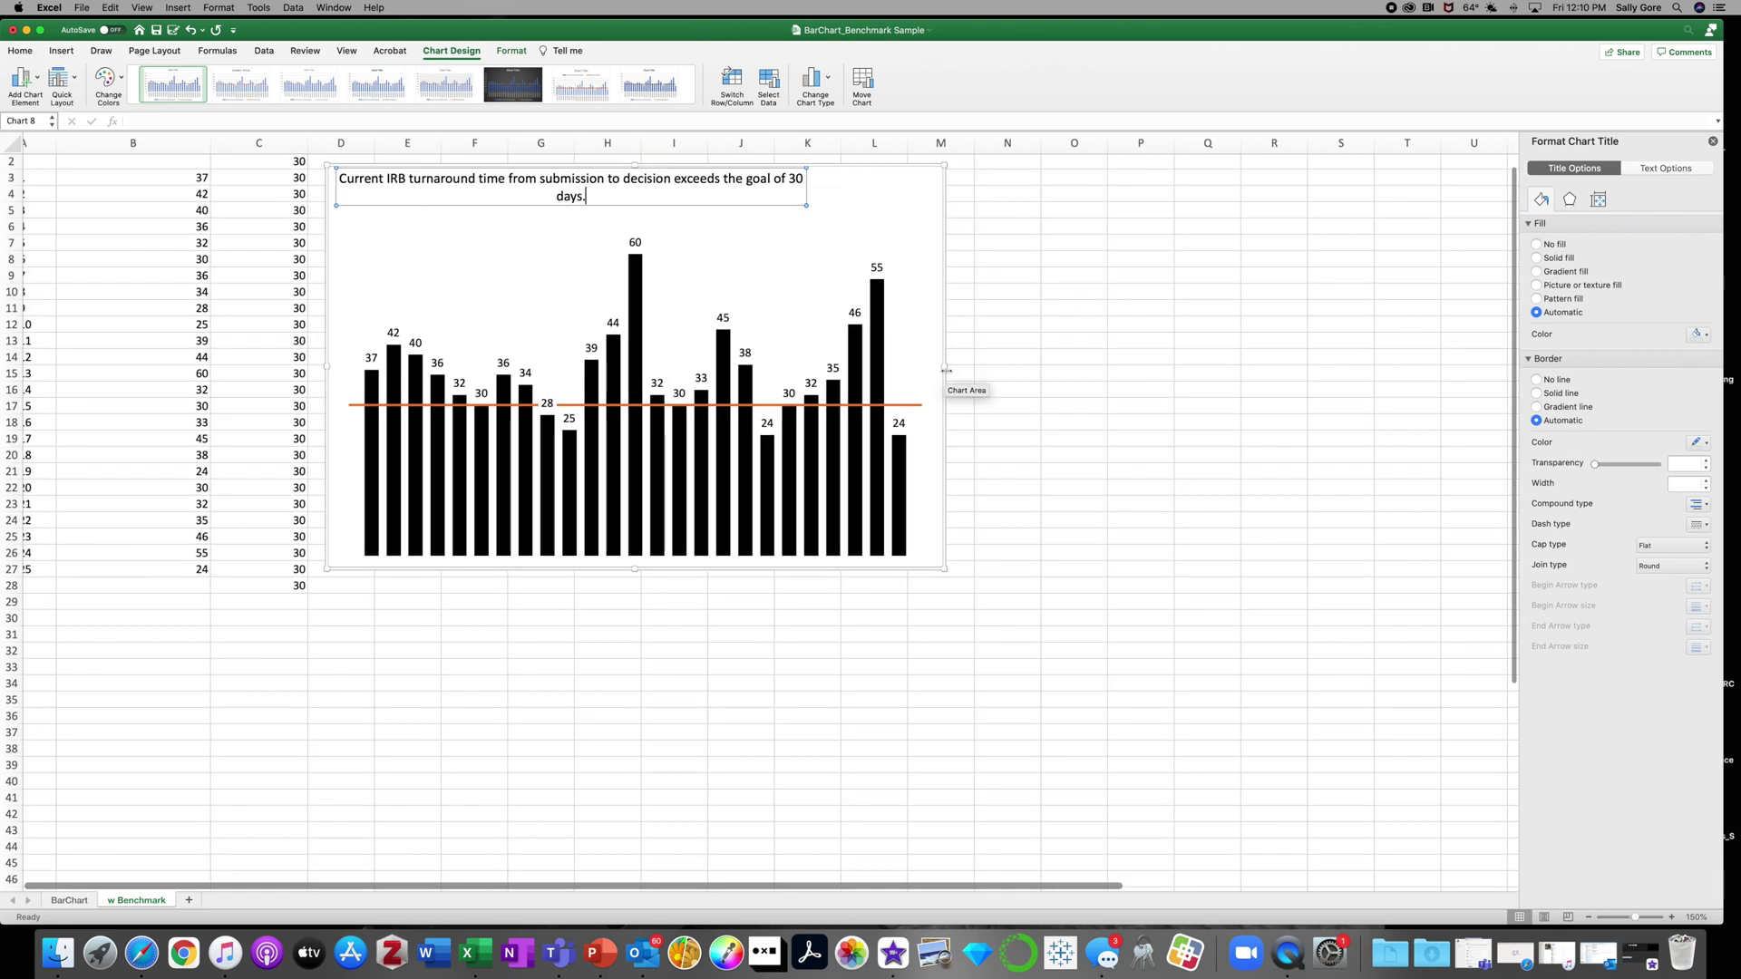
# Widen the chart so the title fits one line and select 'the goal of 30 days.'.
pyautogui.moveTo(944, 360); pyautogui.dragTo(974, 360)
pyautogui.scroll(1, 907, 253)
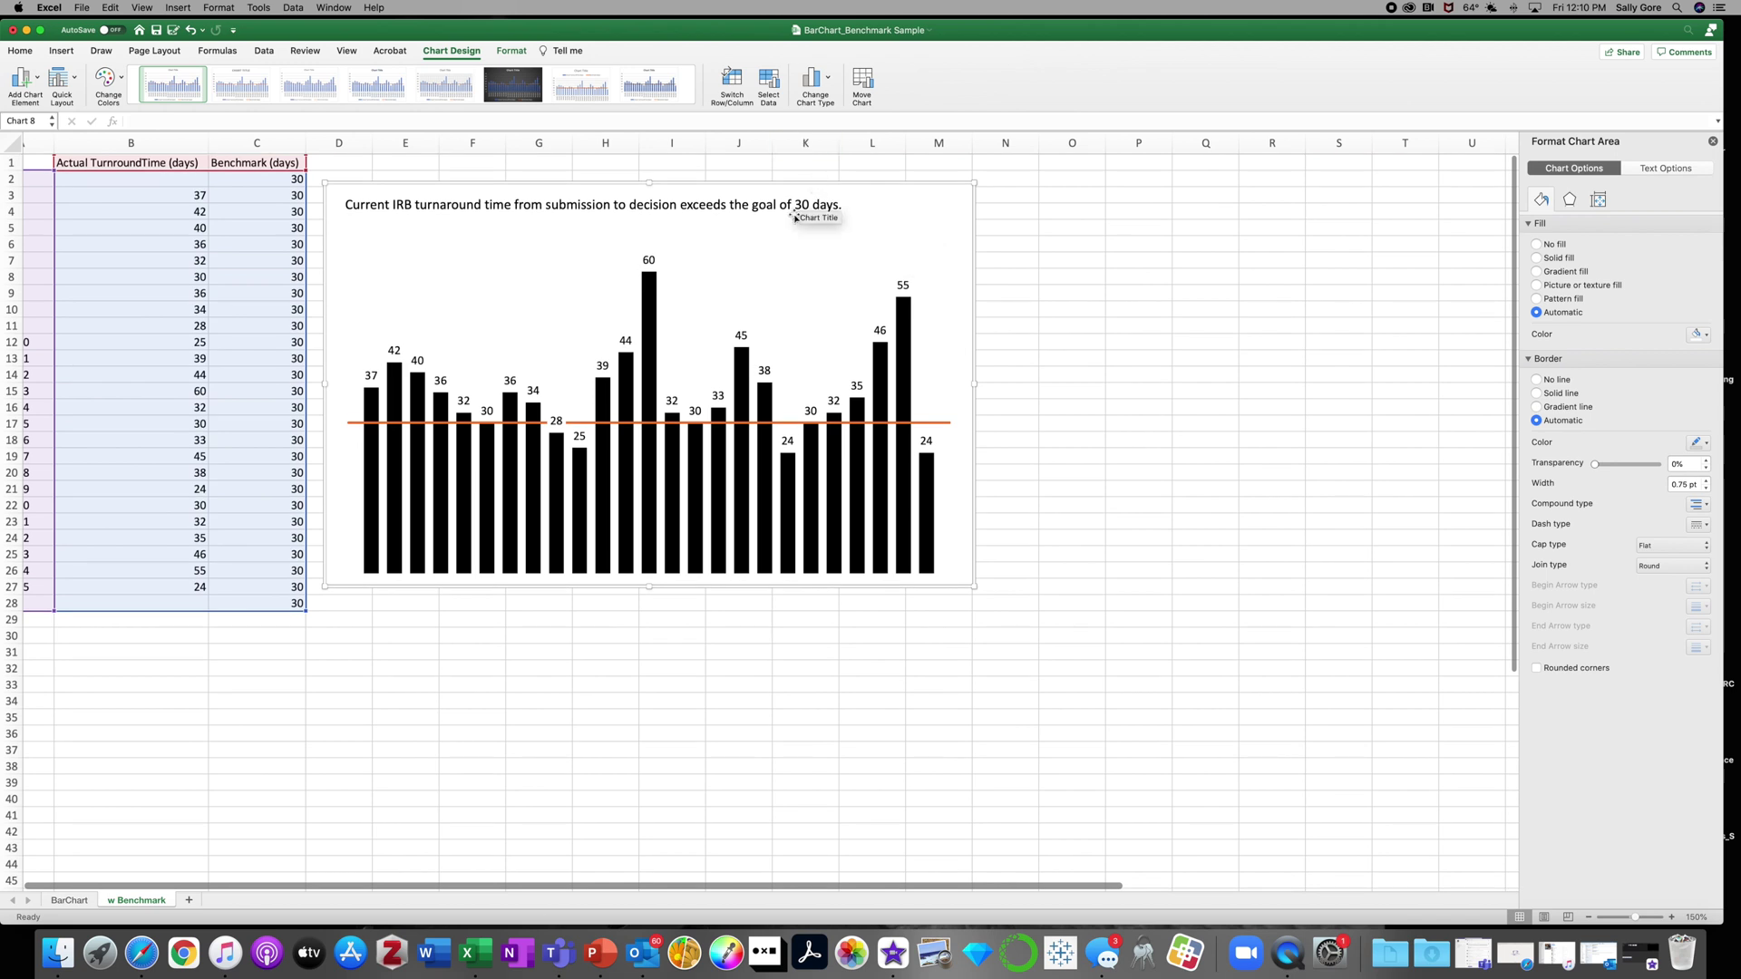
pyautogui.click(754, 203)
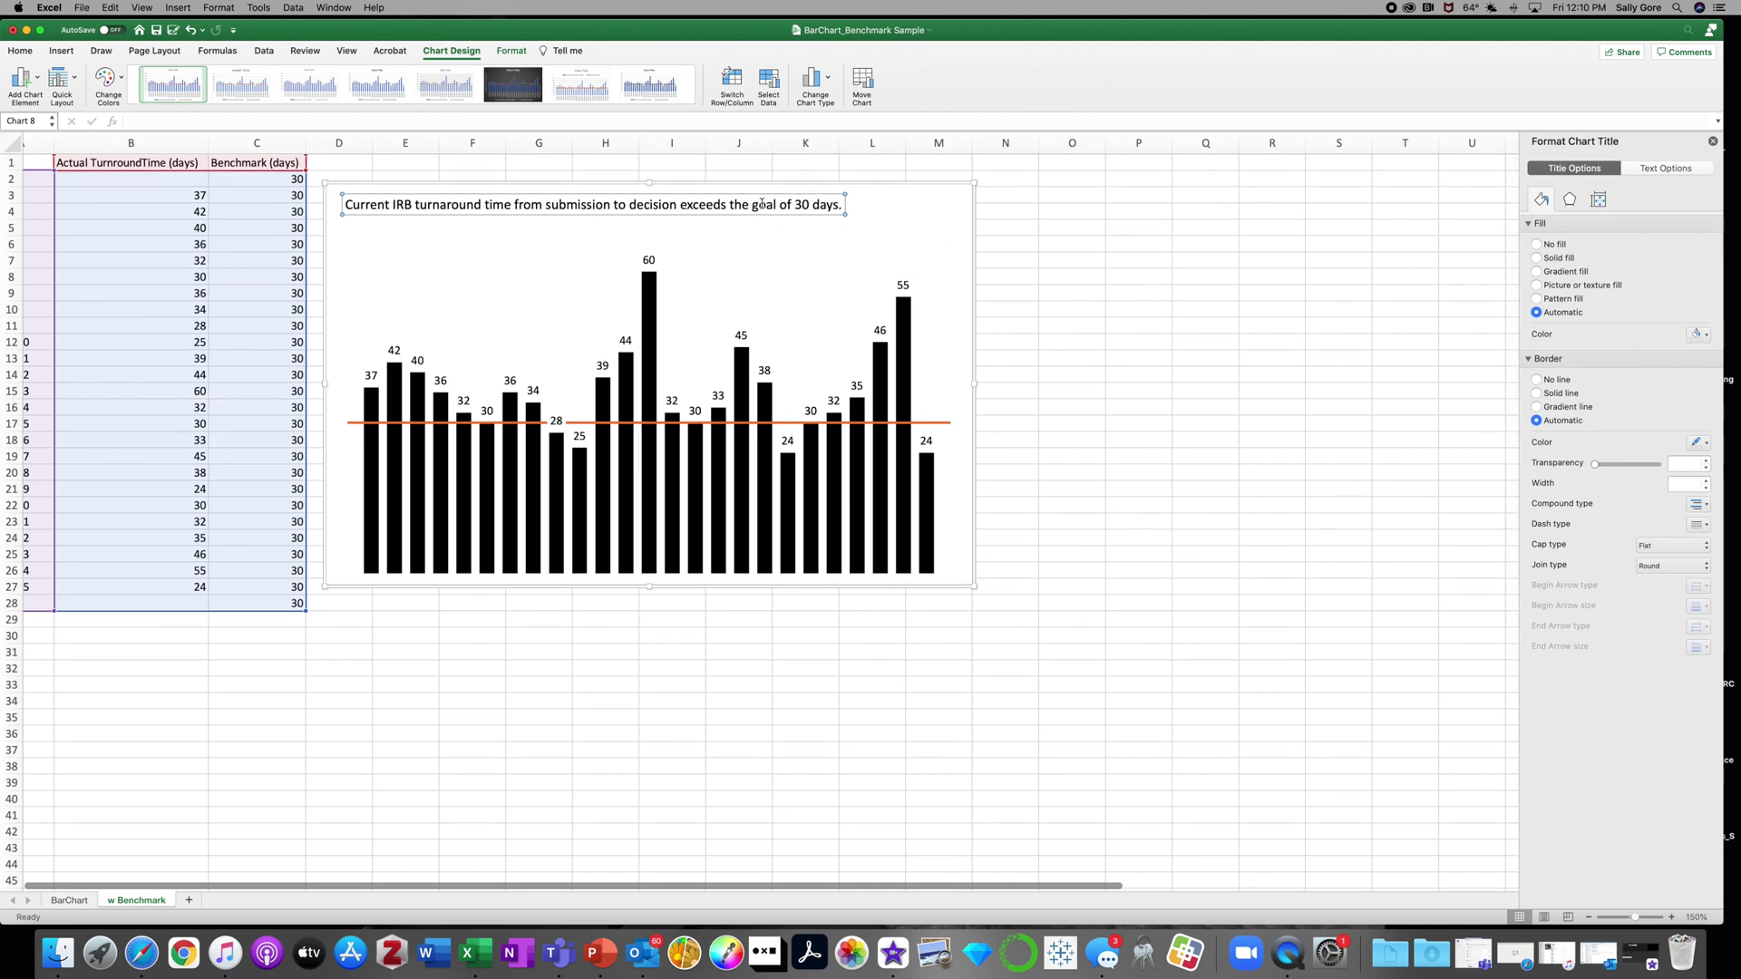
pyautogui.click(751, 204)
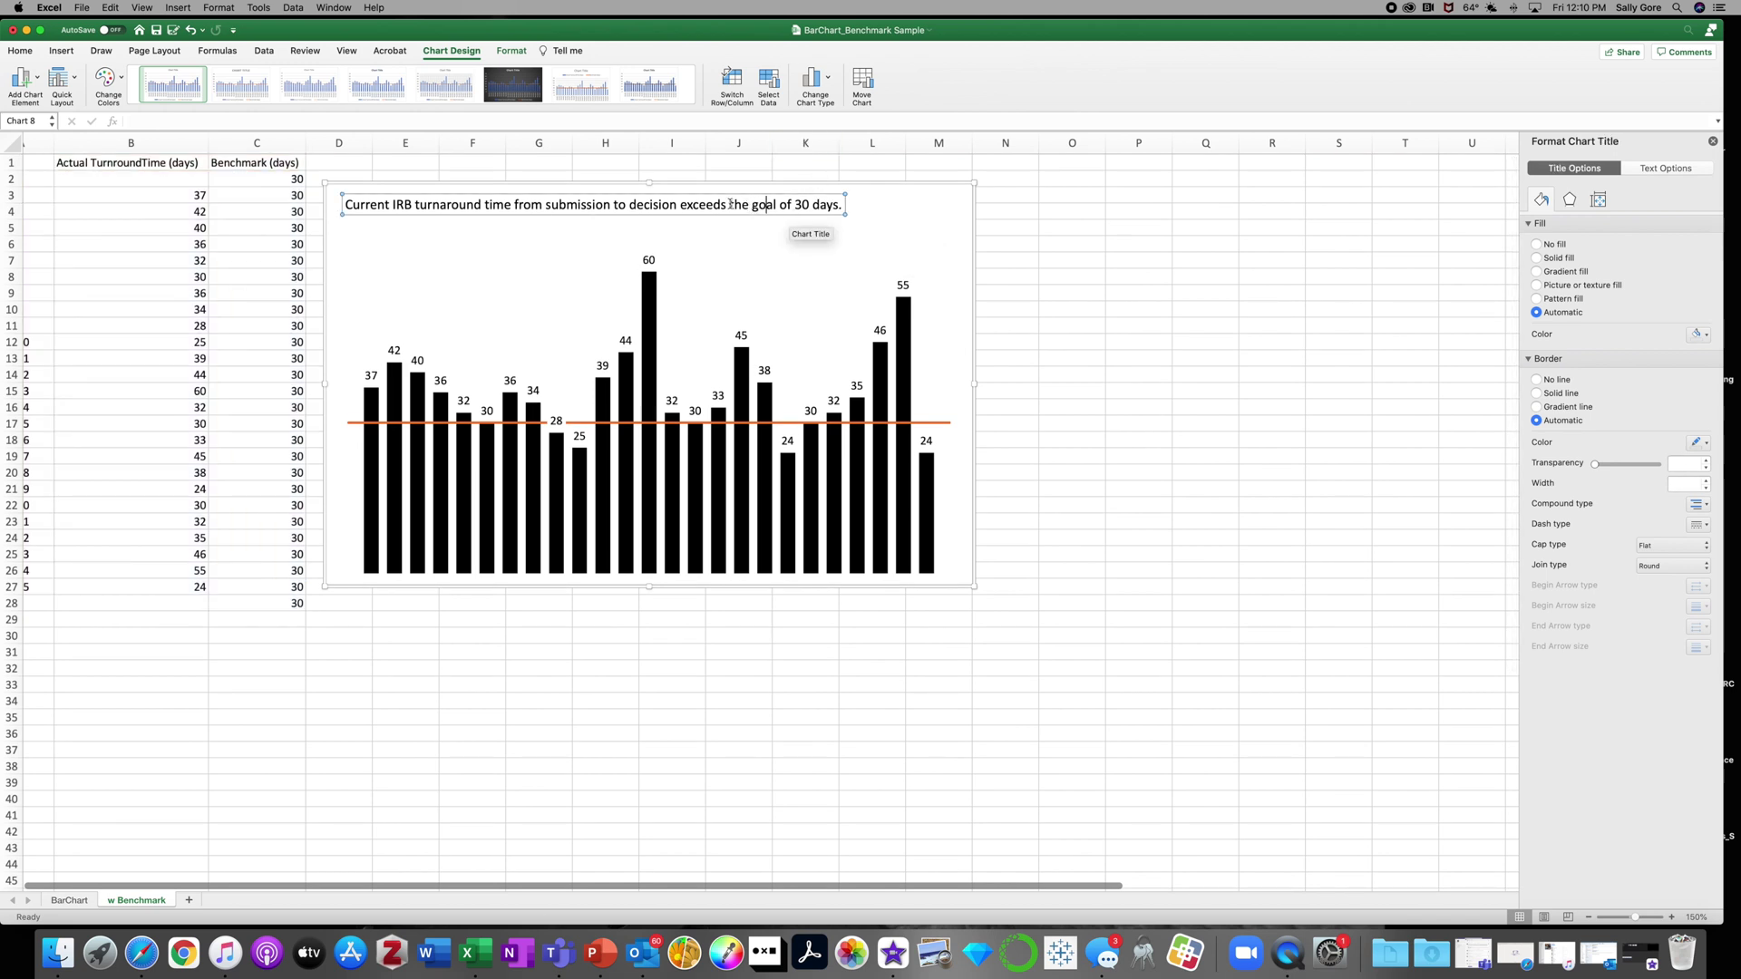
pyautogui.moveTo(730, 203); pyautogui.dragTo(835, 205)
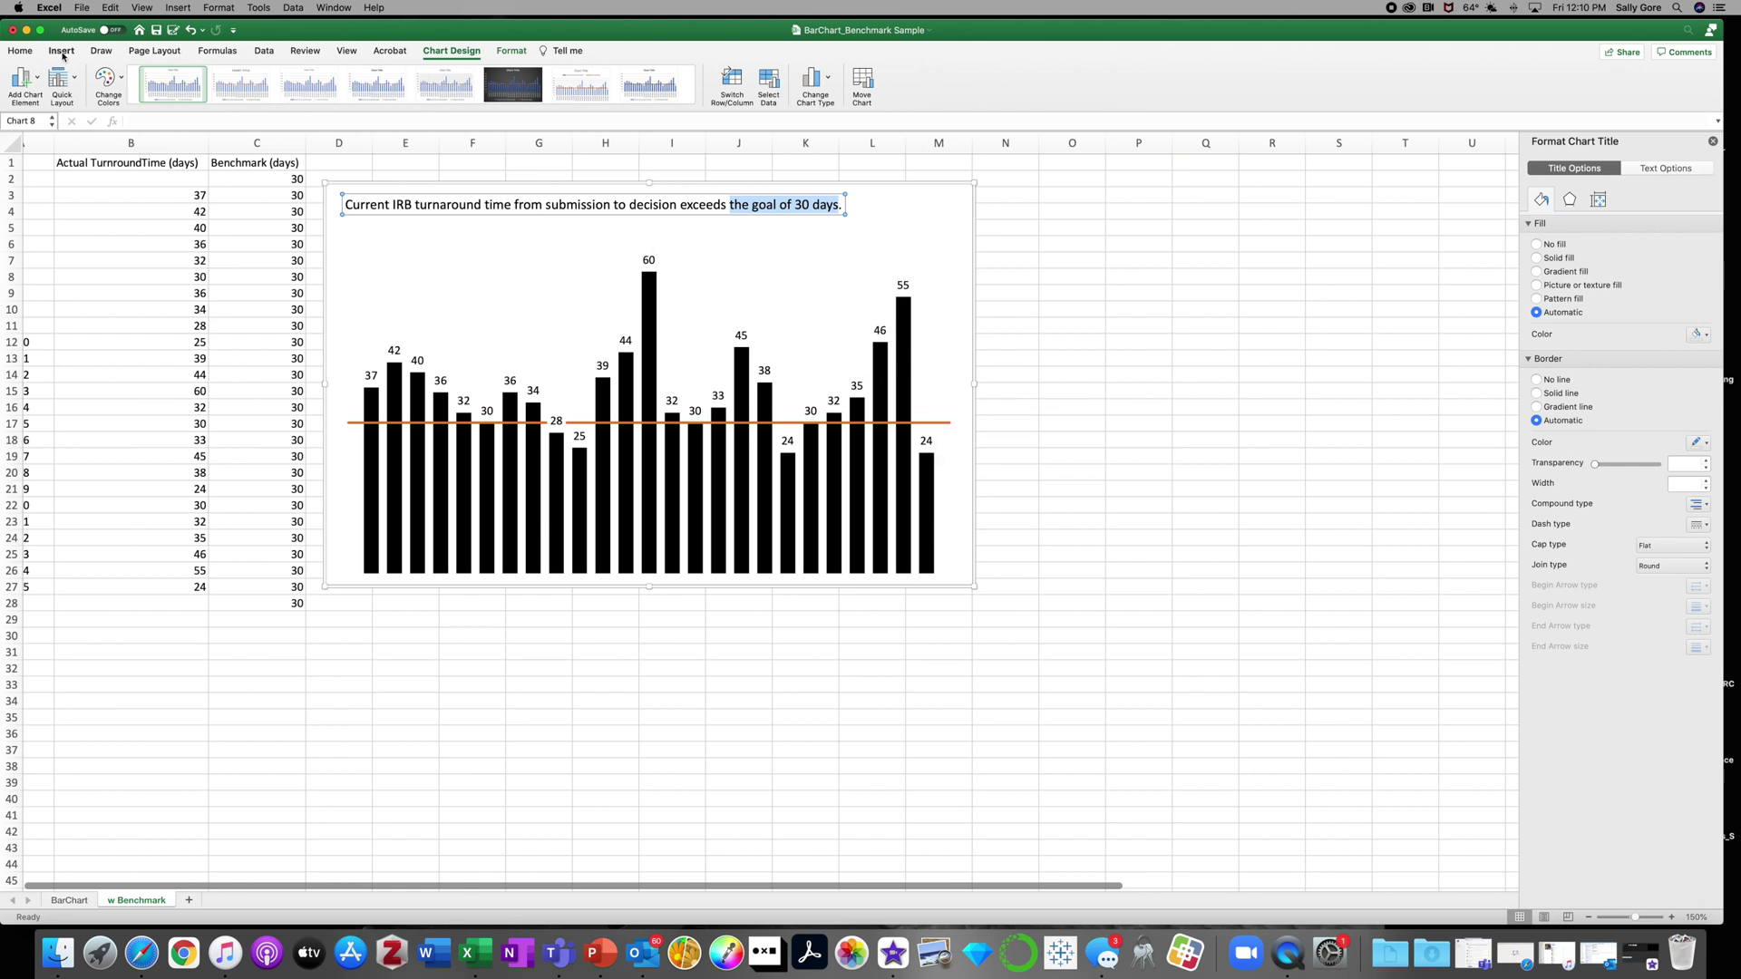
# Colour the title phrase 'the goal of 30 days.' orange and deselect the chart.
pyautogui.click(28, 53)
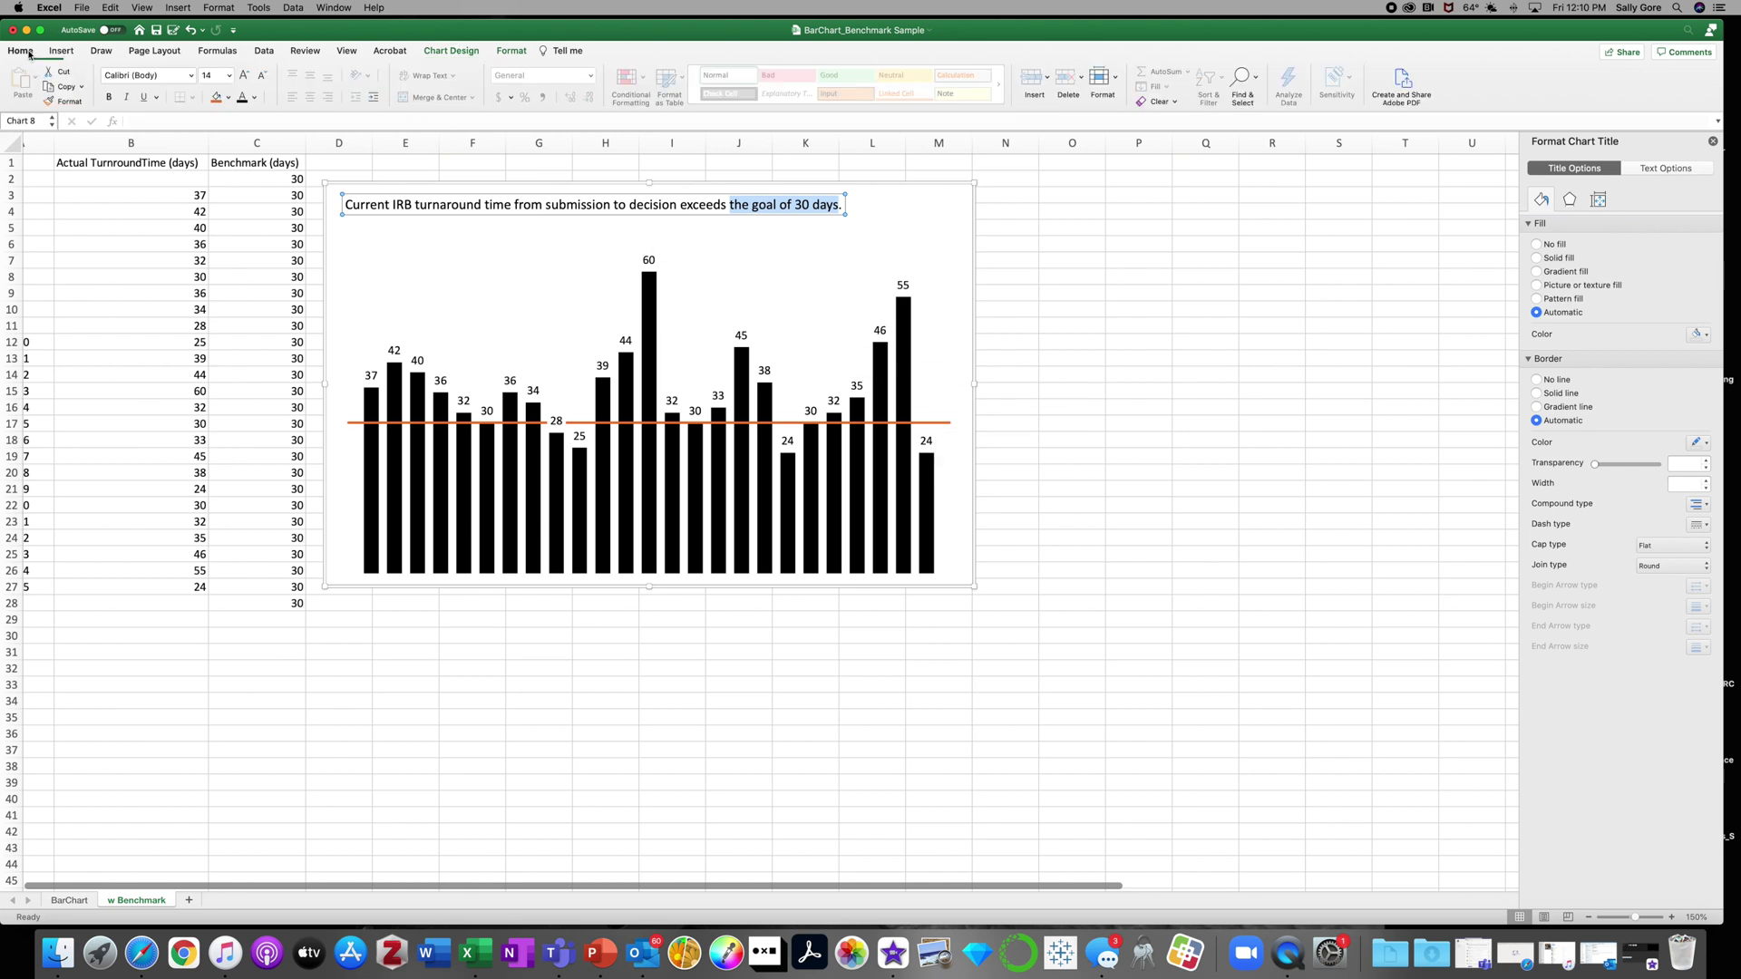
pyautogui.click(254, 98)
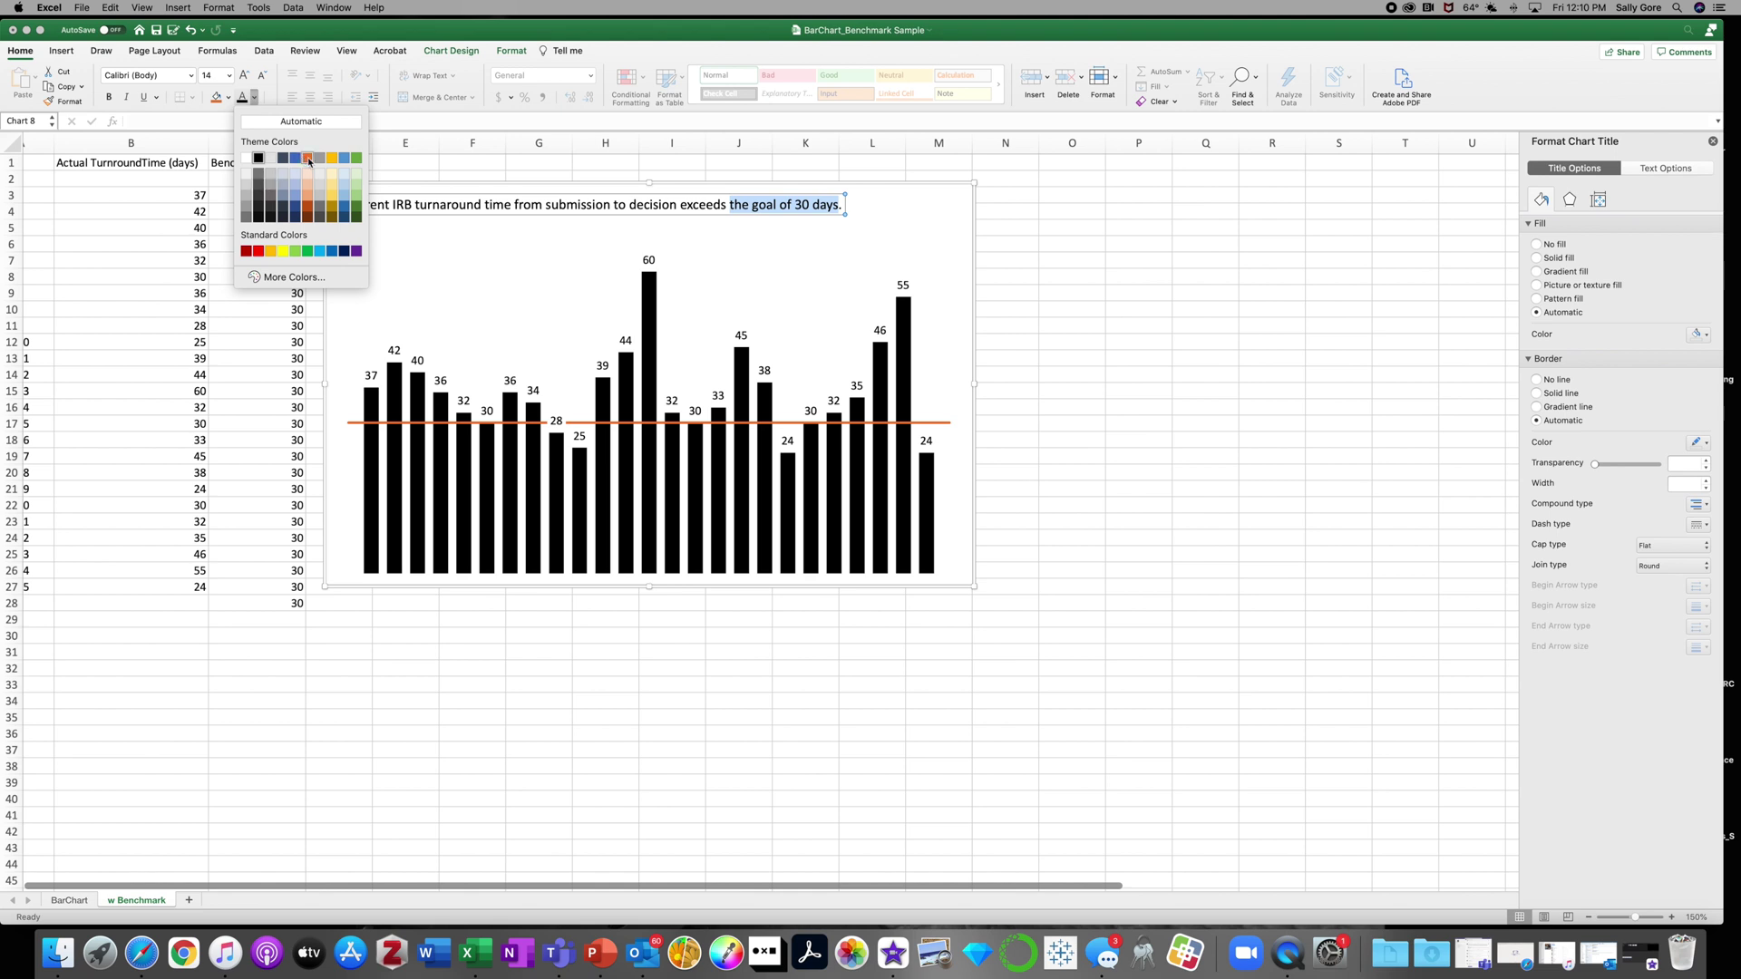
pyautogui.click(309, 159)
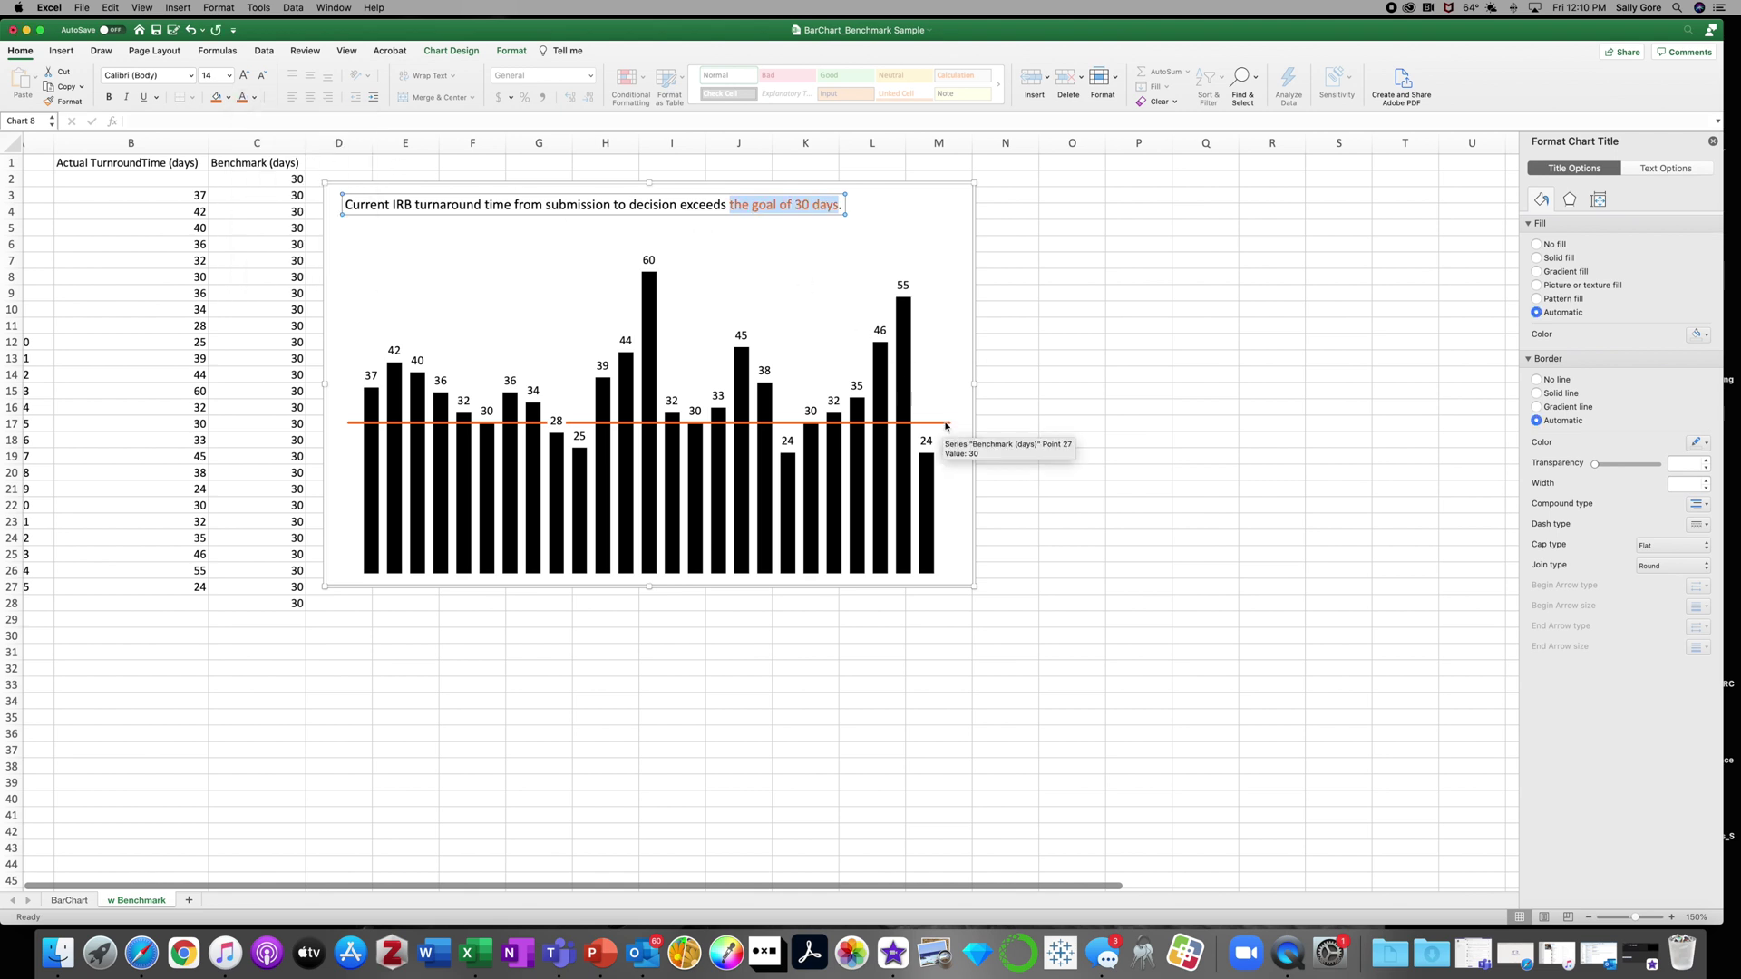
pyautogui.click(835, 263)
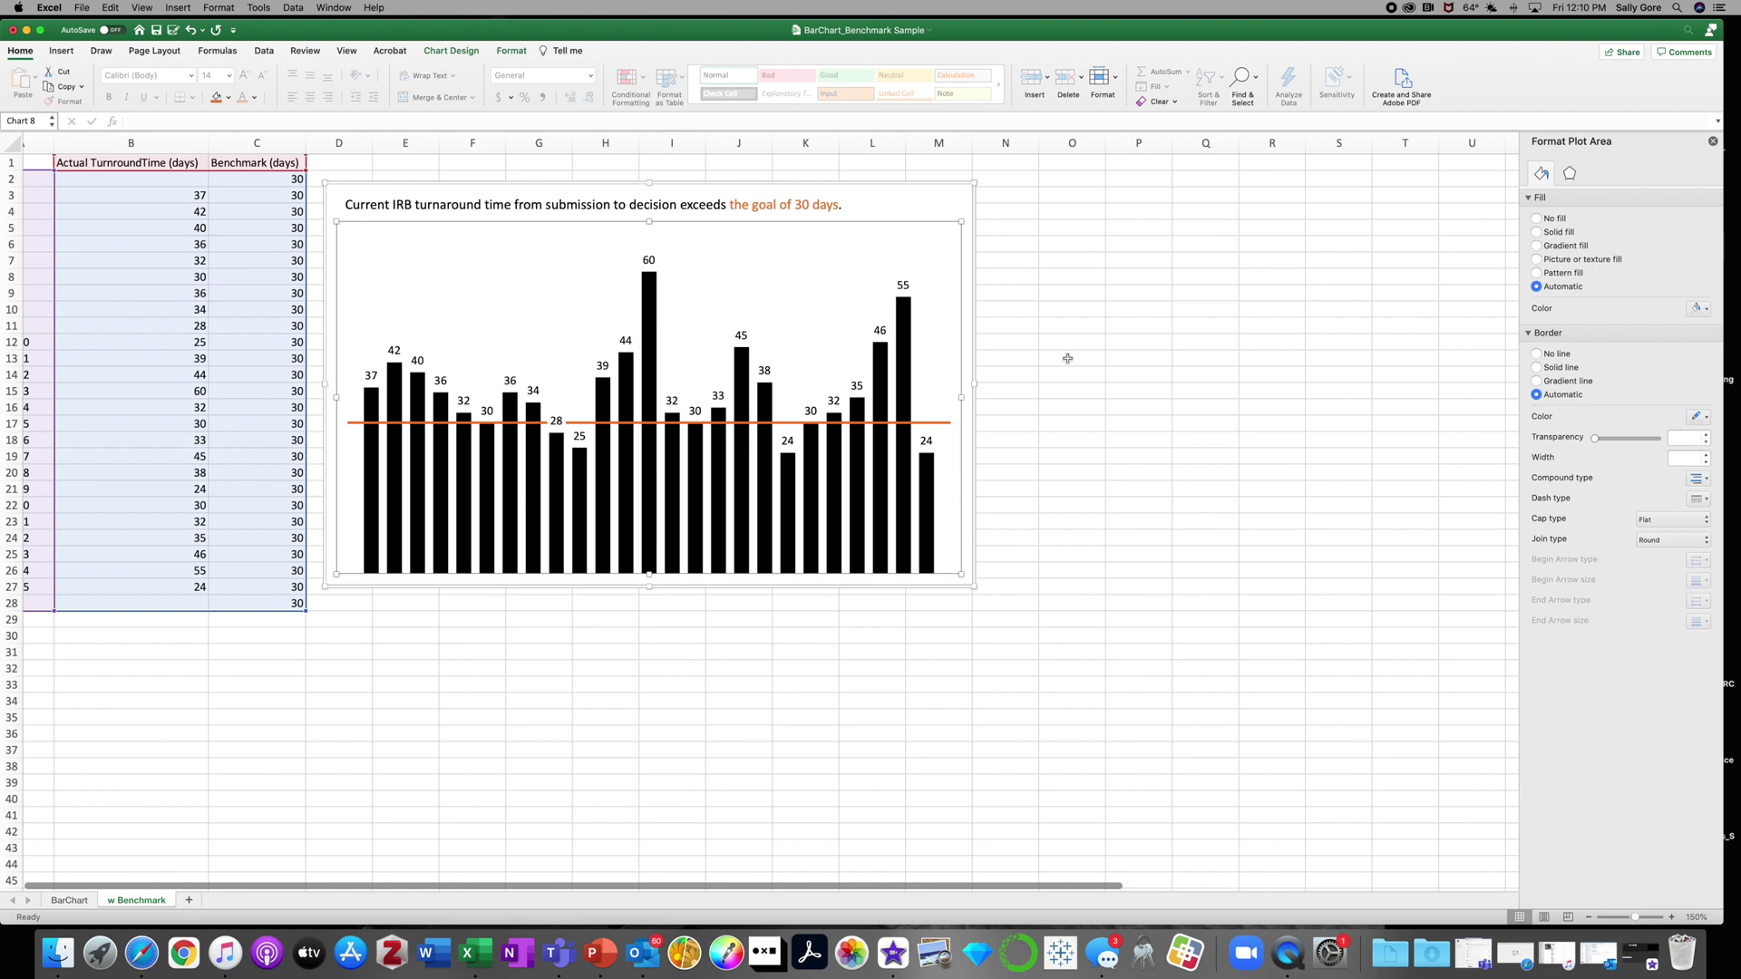
pyautogui.press('Escape')
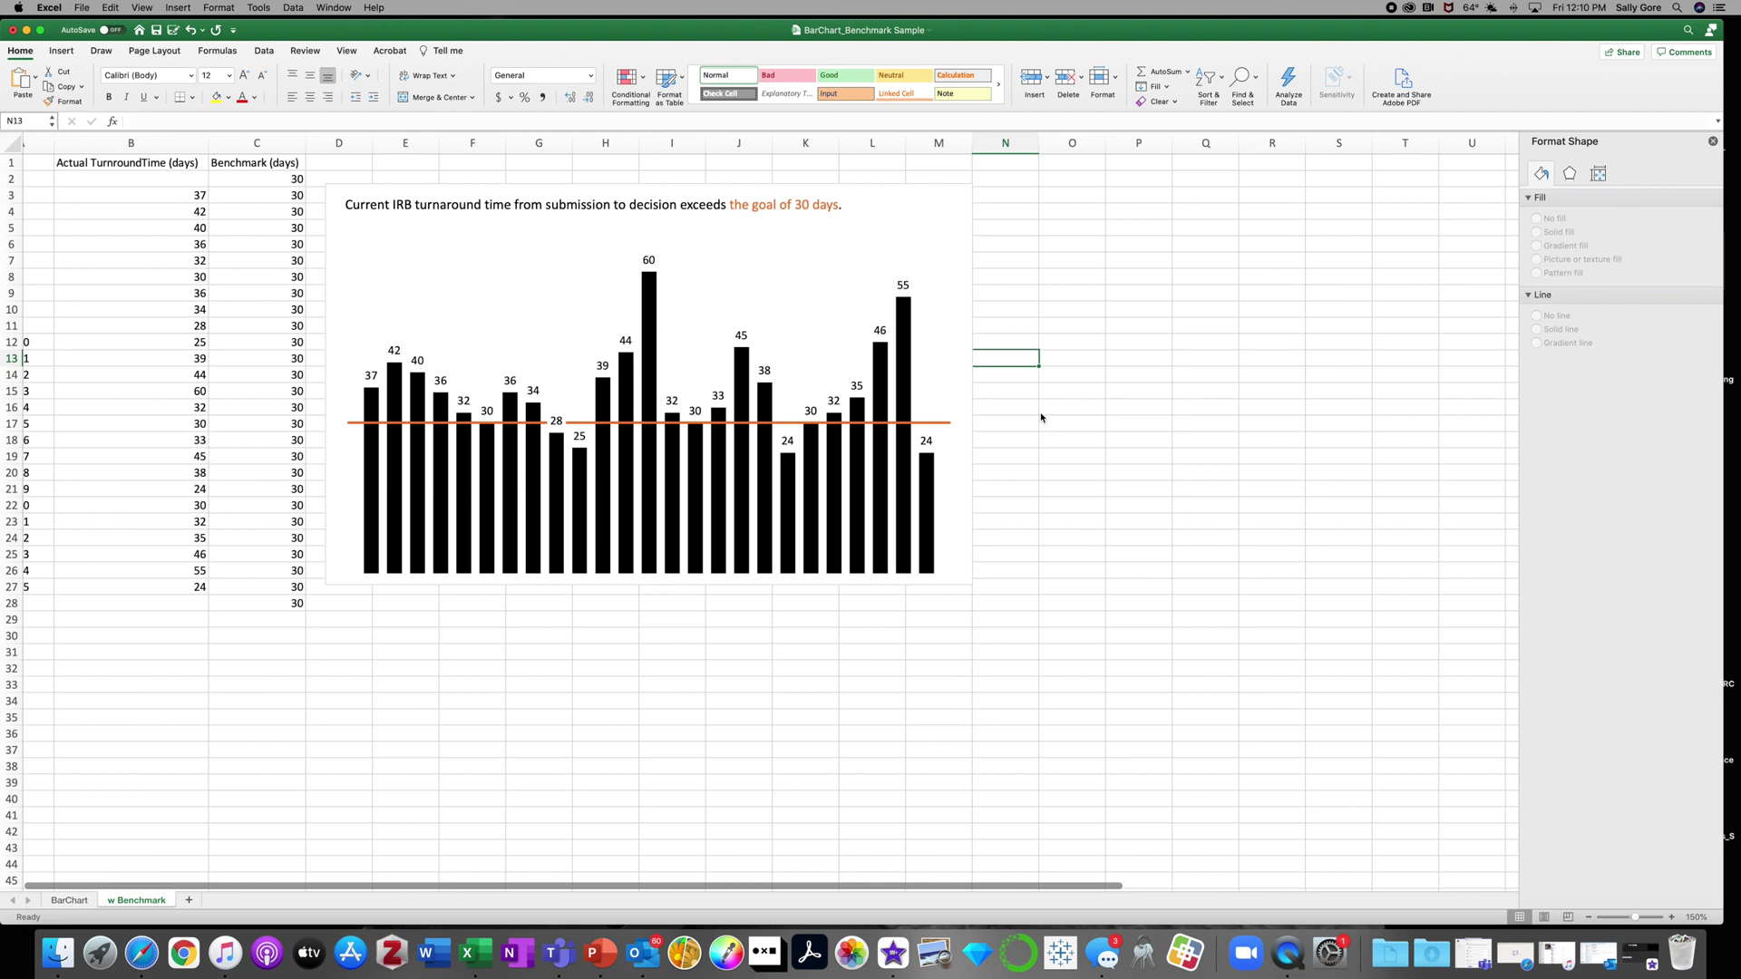
# Move the black chart below the data table.
pyautogui.hscroll(-1, 615, 225)
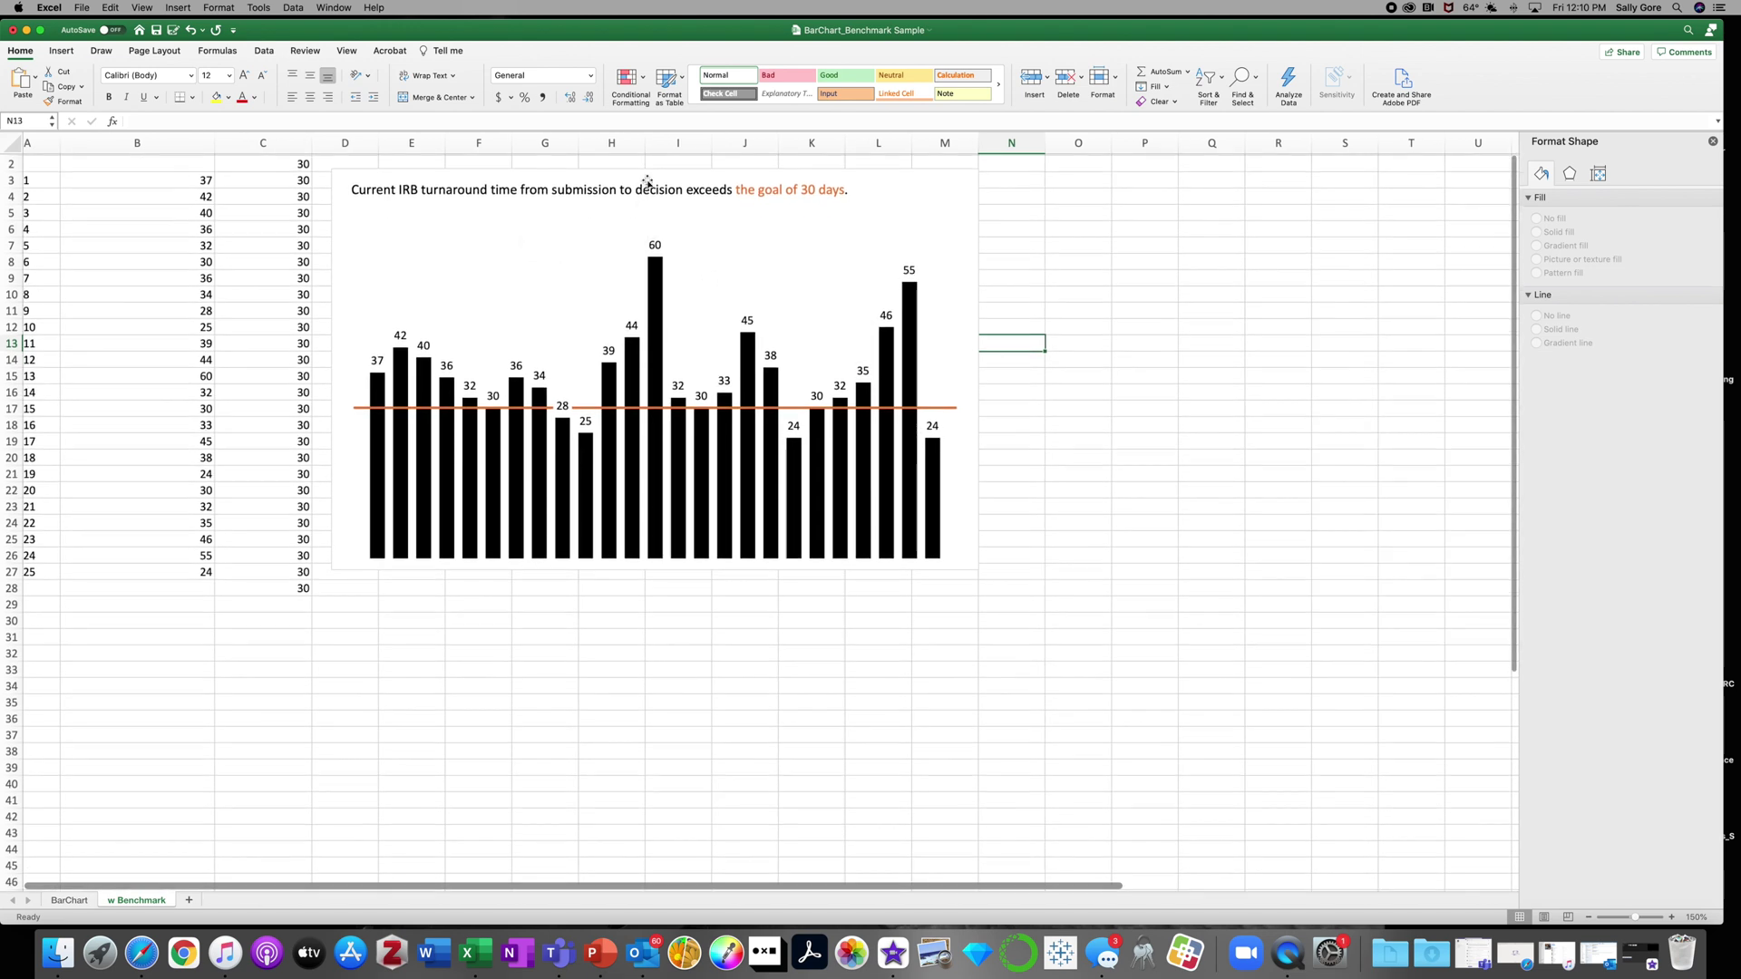
pyautogui.moveTo(641, 186); pyautogui.dragTo(404, 671)
pyautogui.click(544, 195)
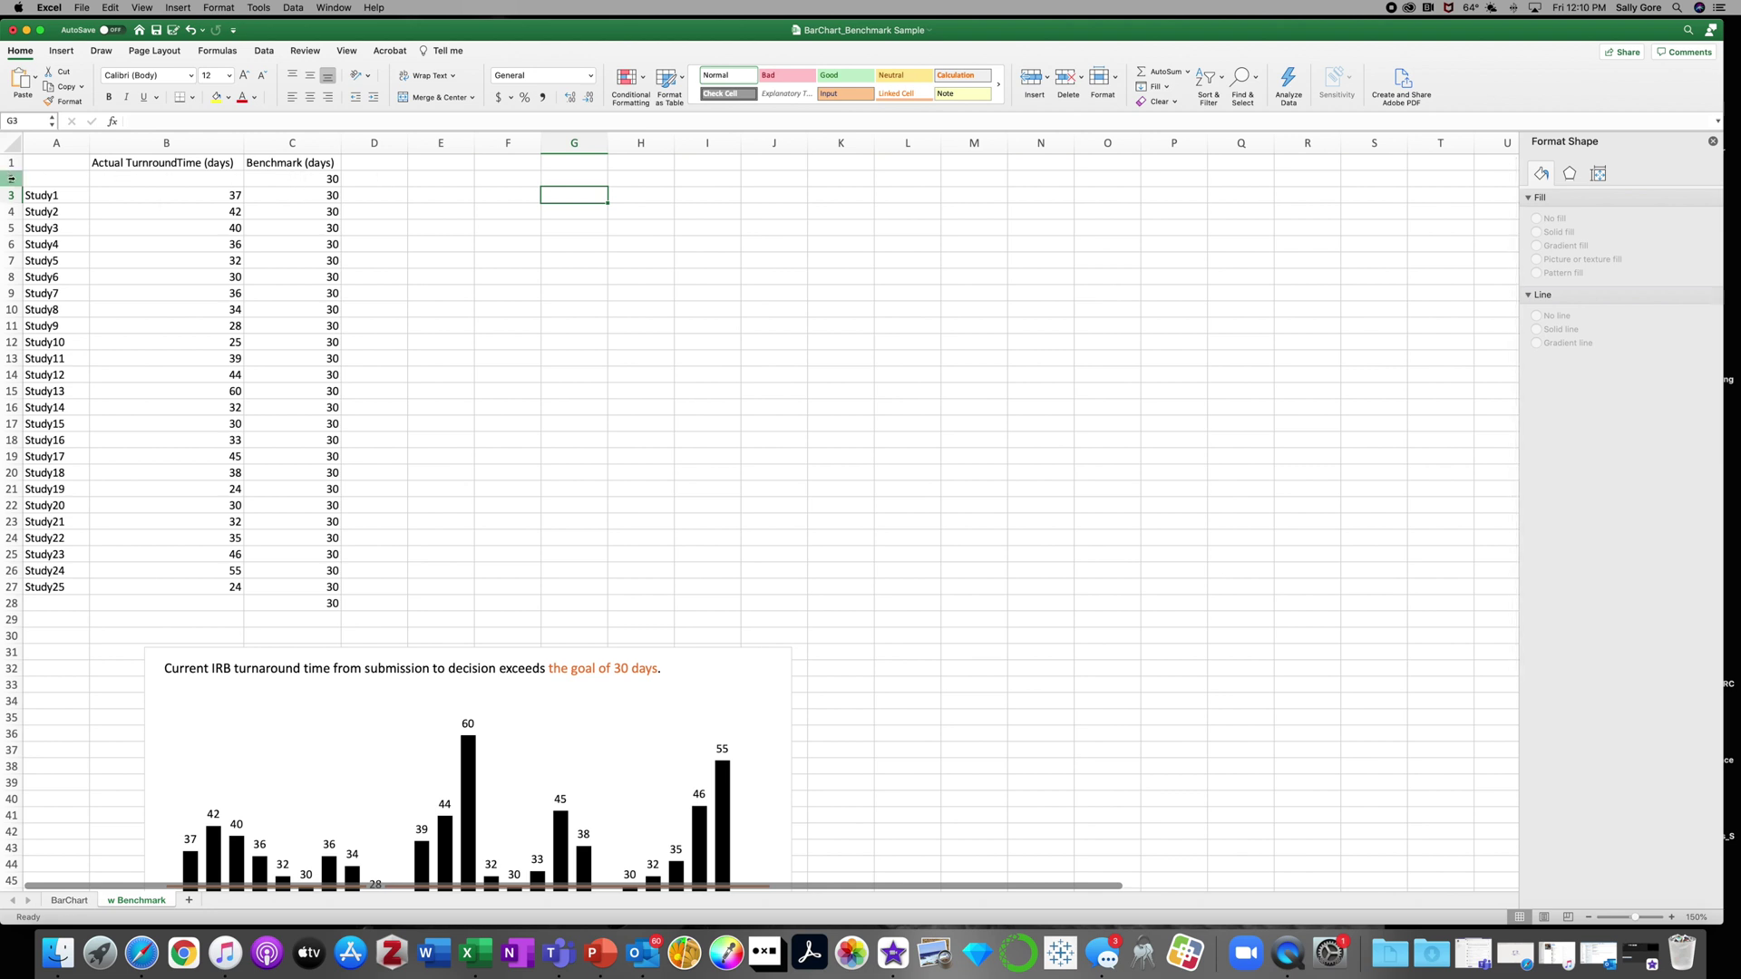
# Delete the empty row 2 and the extra 30 row 27, then select A1:C26.
pyautogui.click(11, 179)
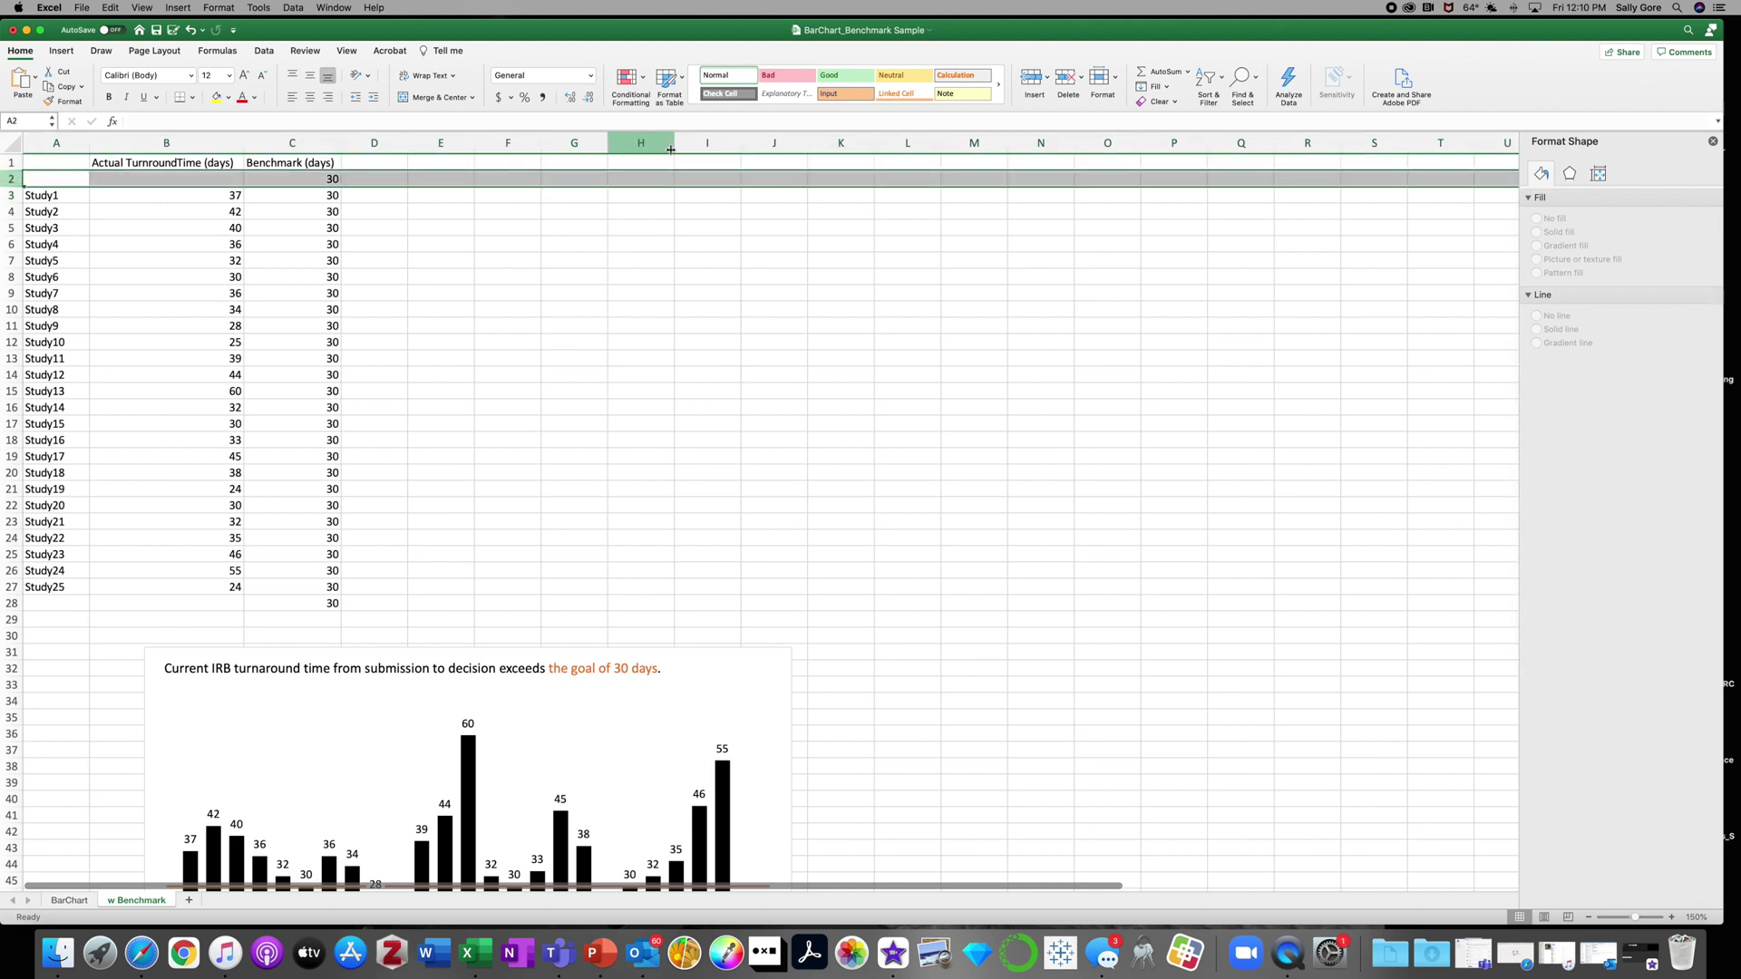
pyautogui.click(1066, 78)
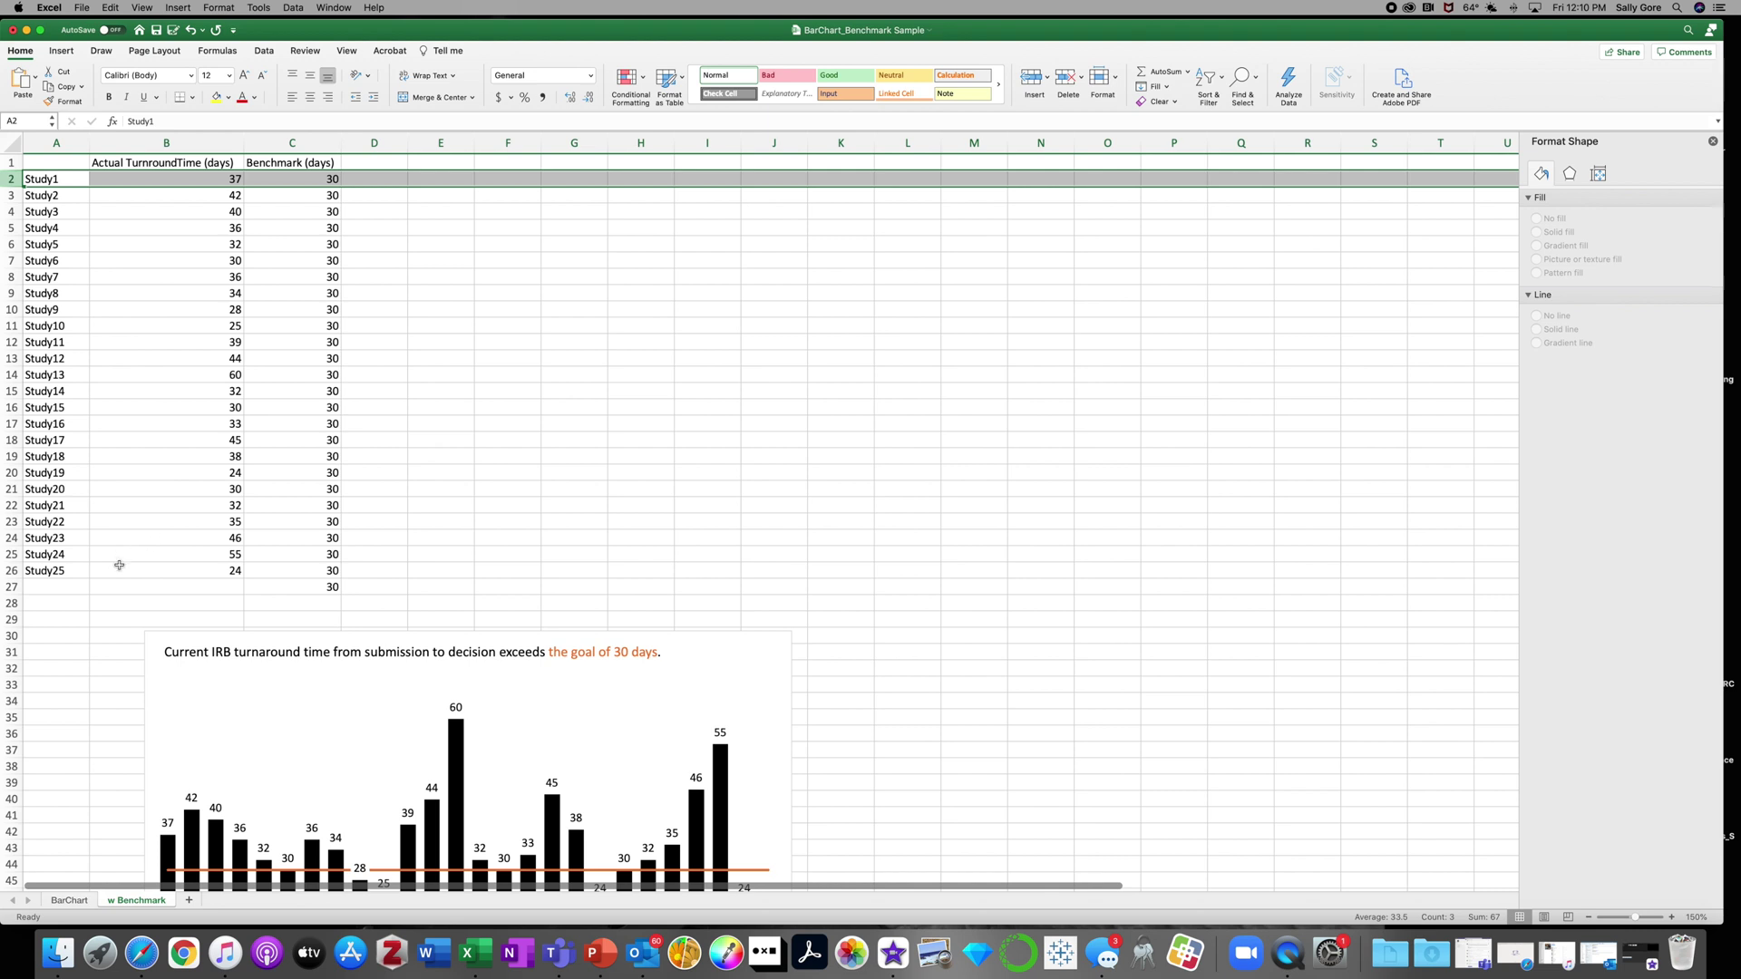
pyautogui.click(11, 587)
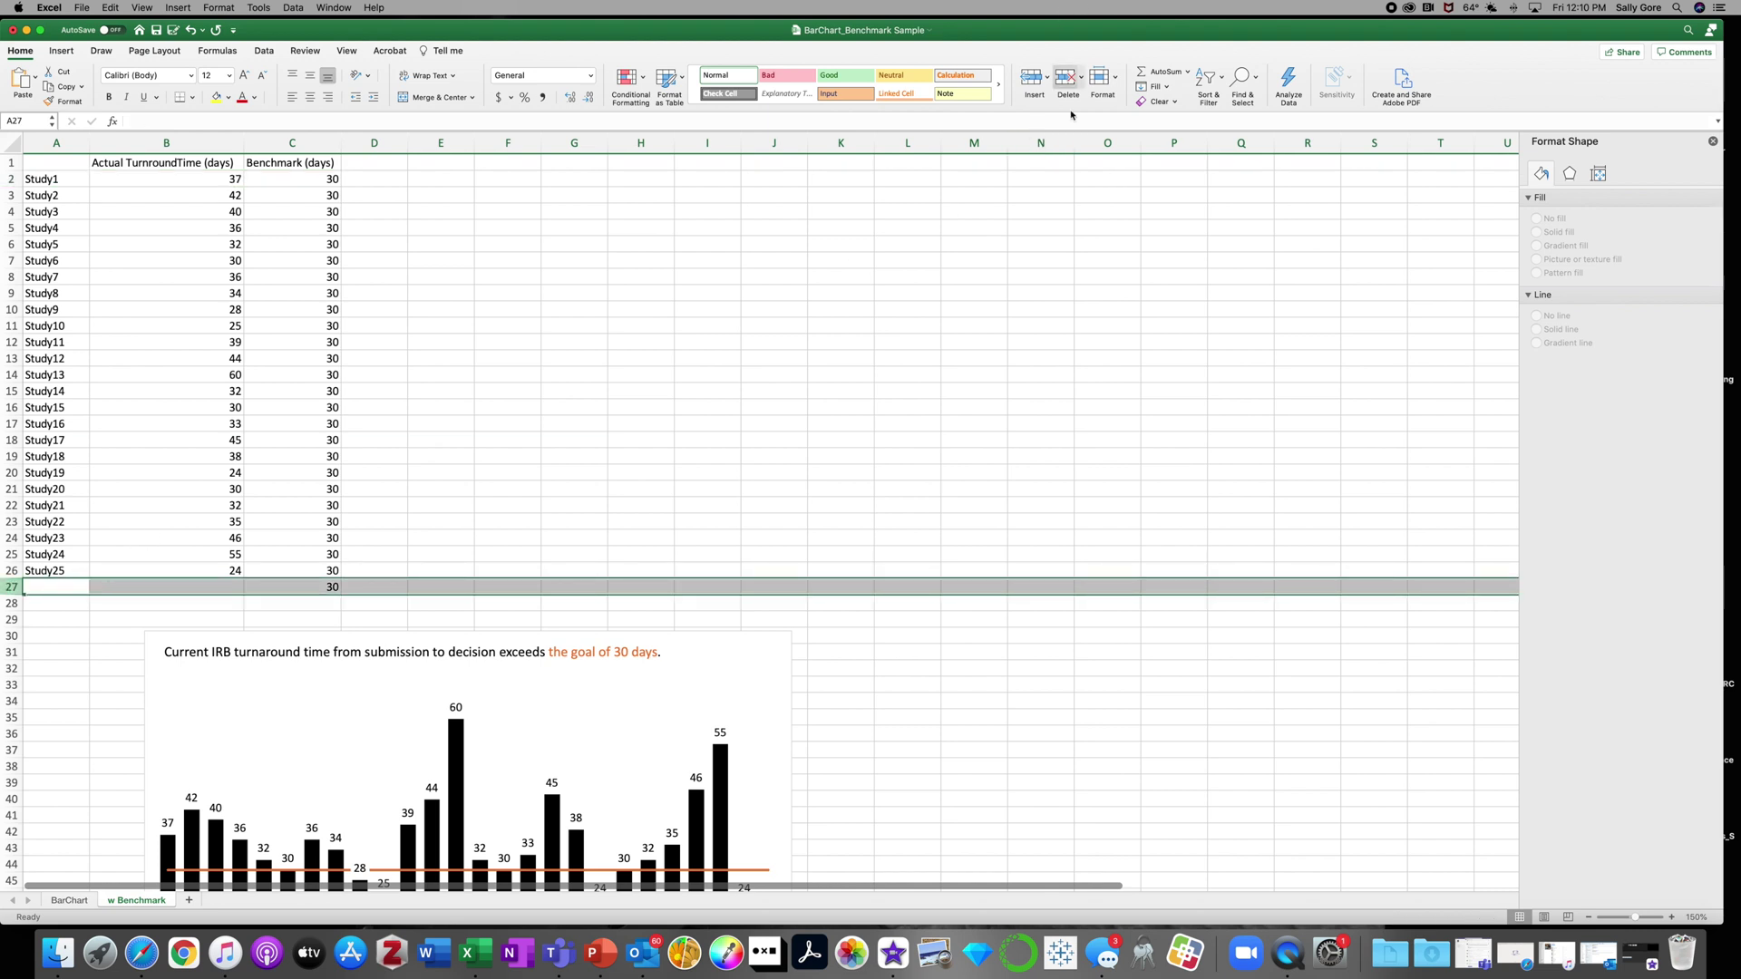
pyautogui.click(1066, 78)
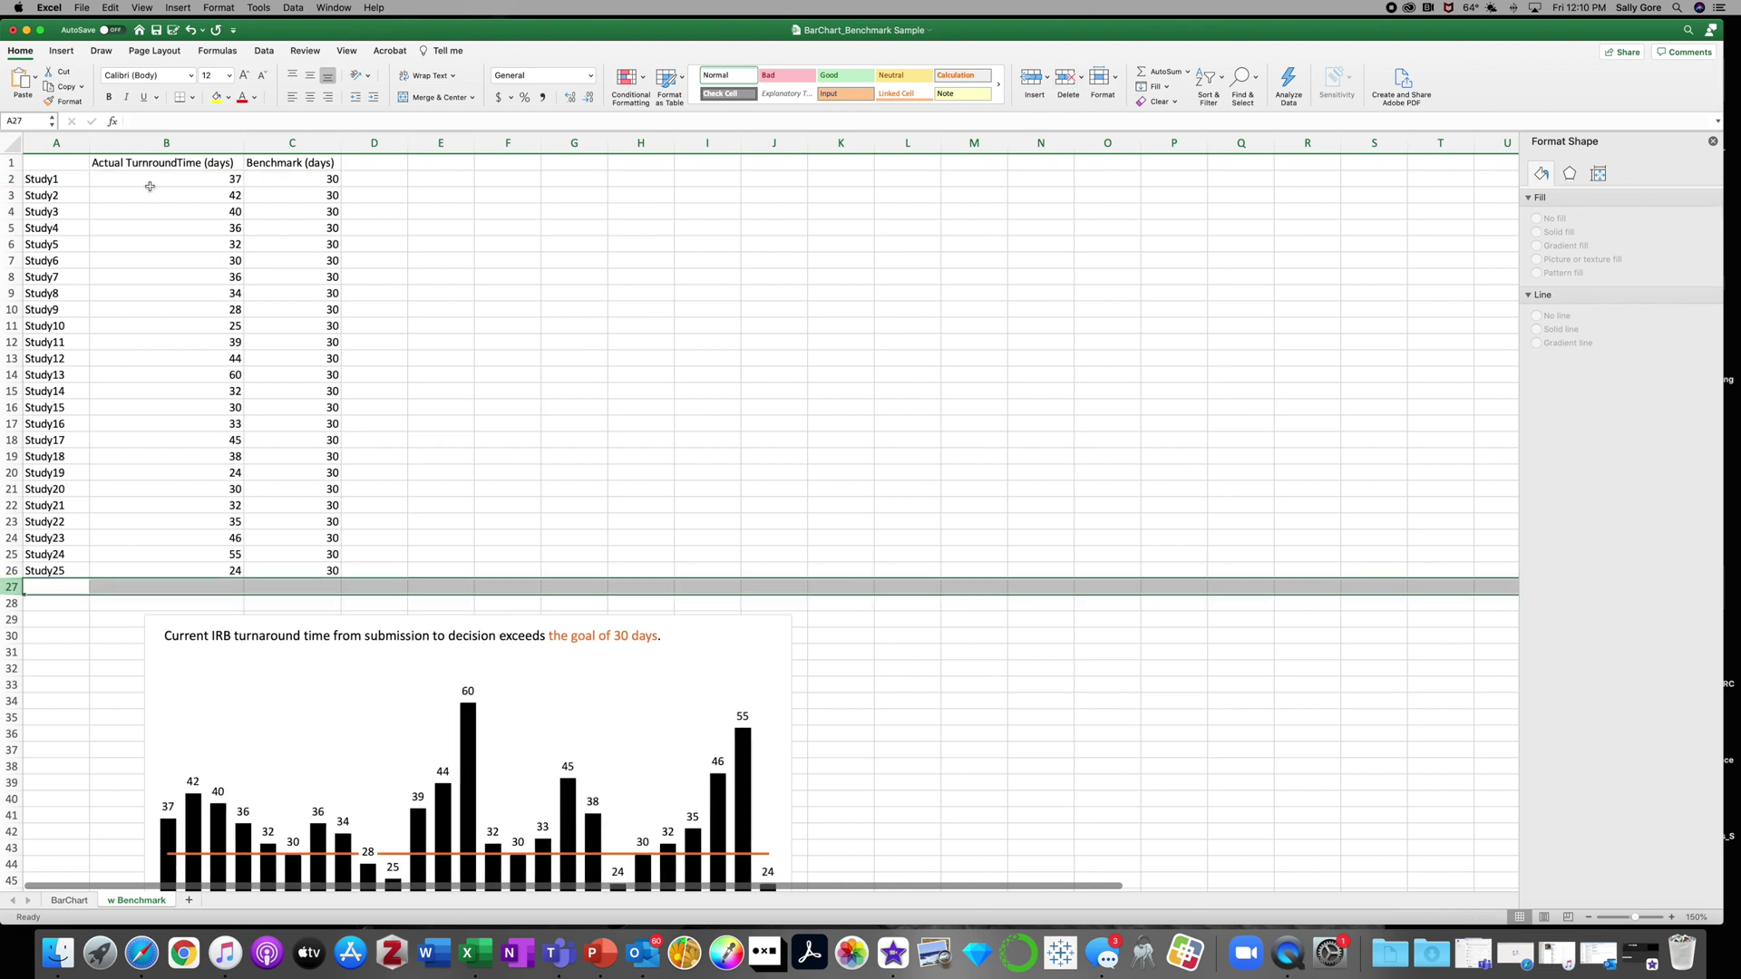
pyautogui.moveTo(41, 163); pyautogui.dragTo(337, 571)
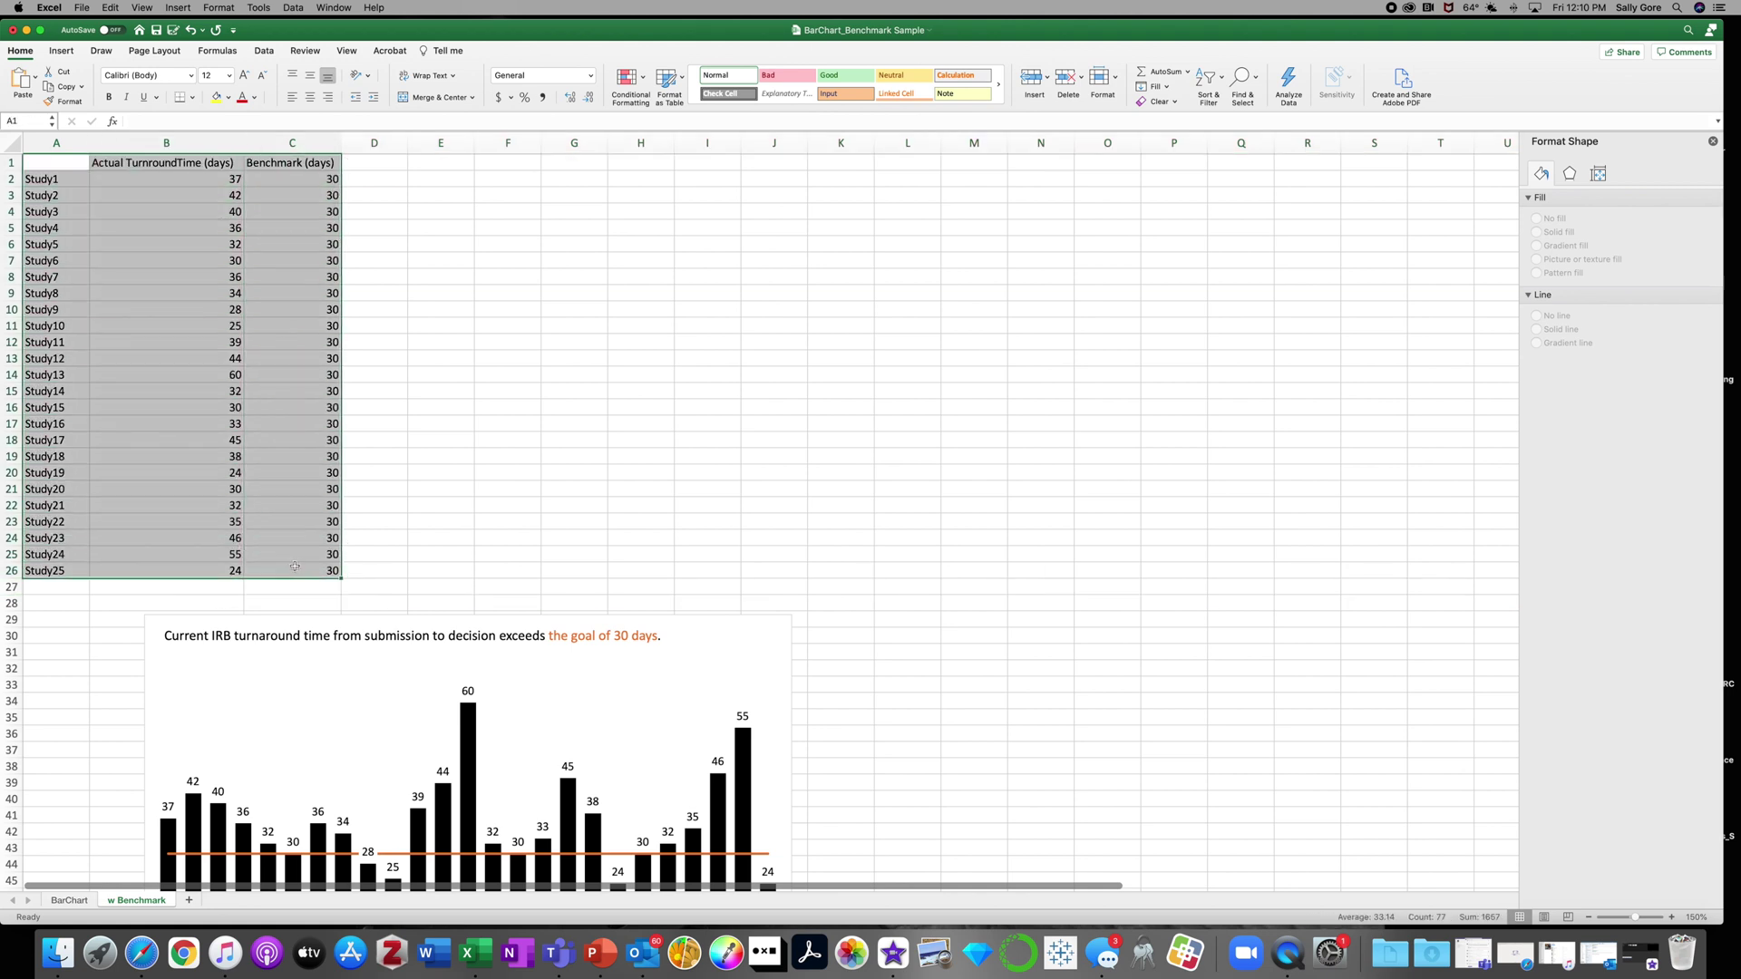
# Insert a clustered column chart of the study data.
pyautogui.click(62, 51)
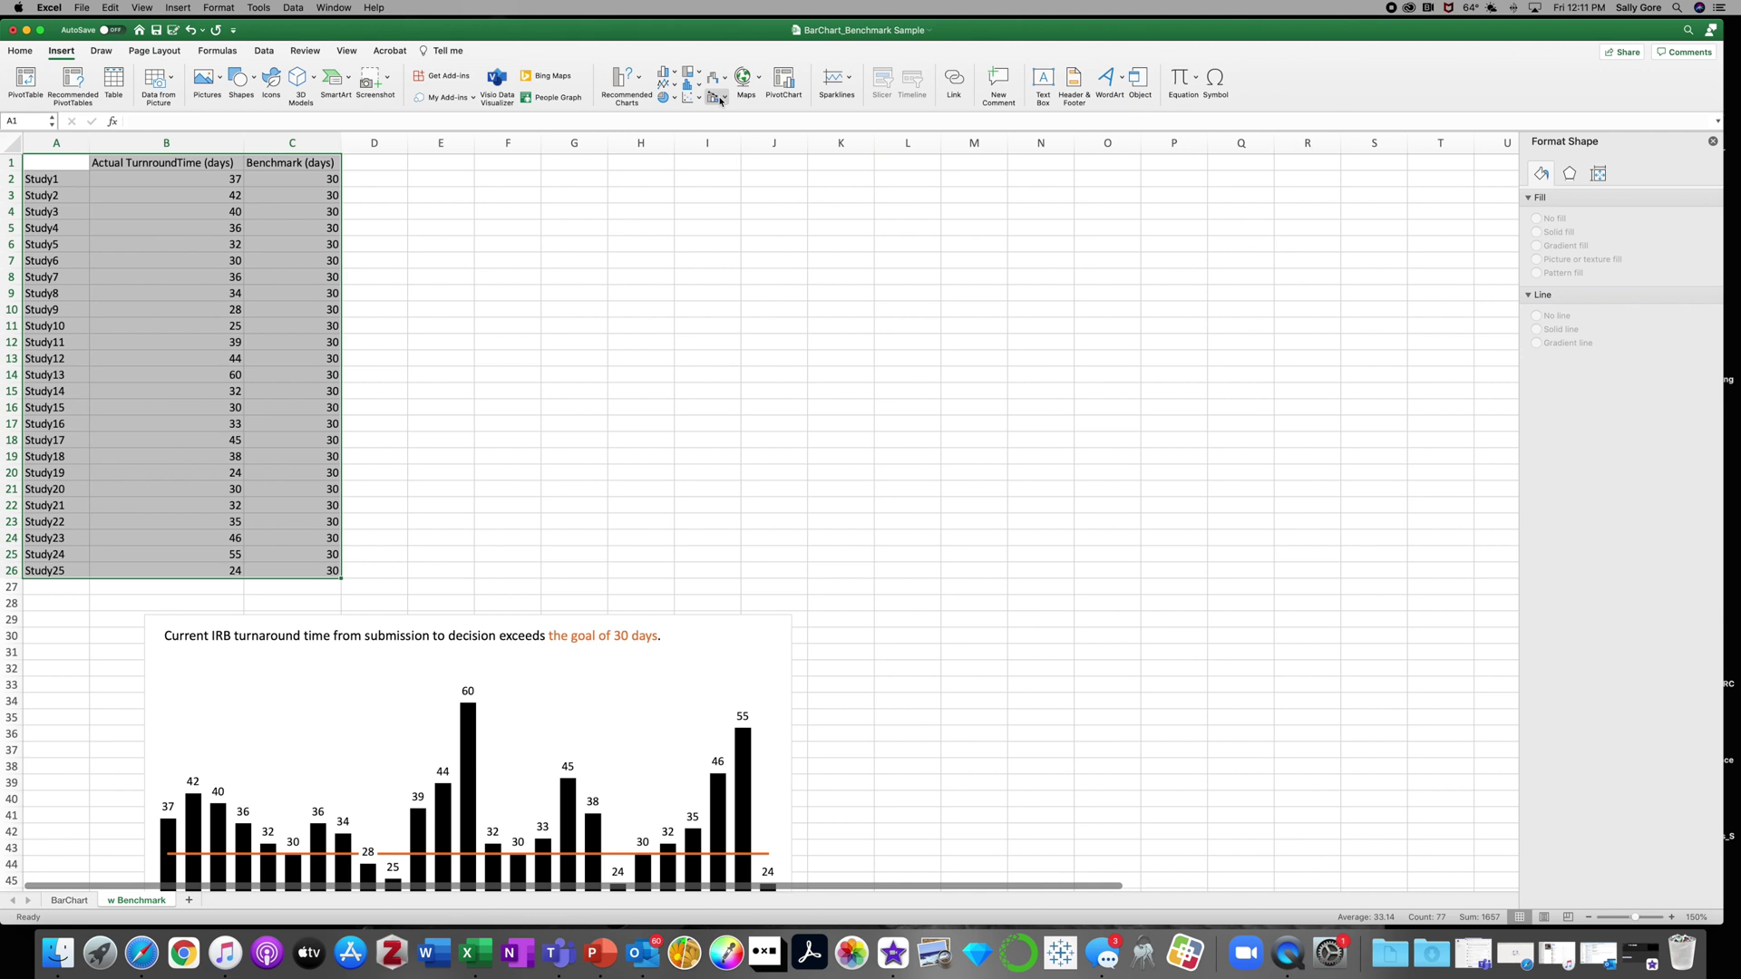
pyautogui.click(673, 74)
pyautogui.click(678, 160)
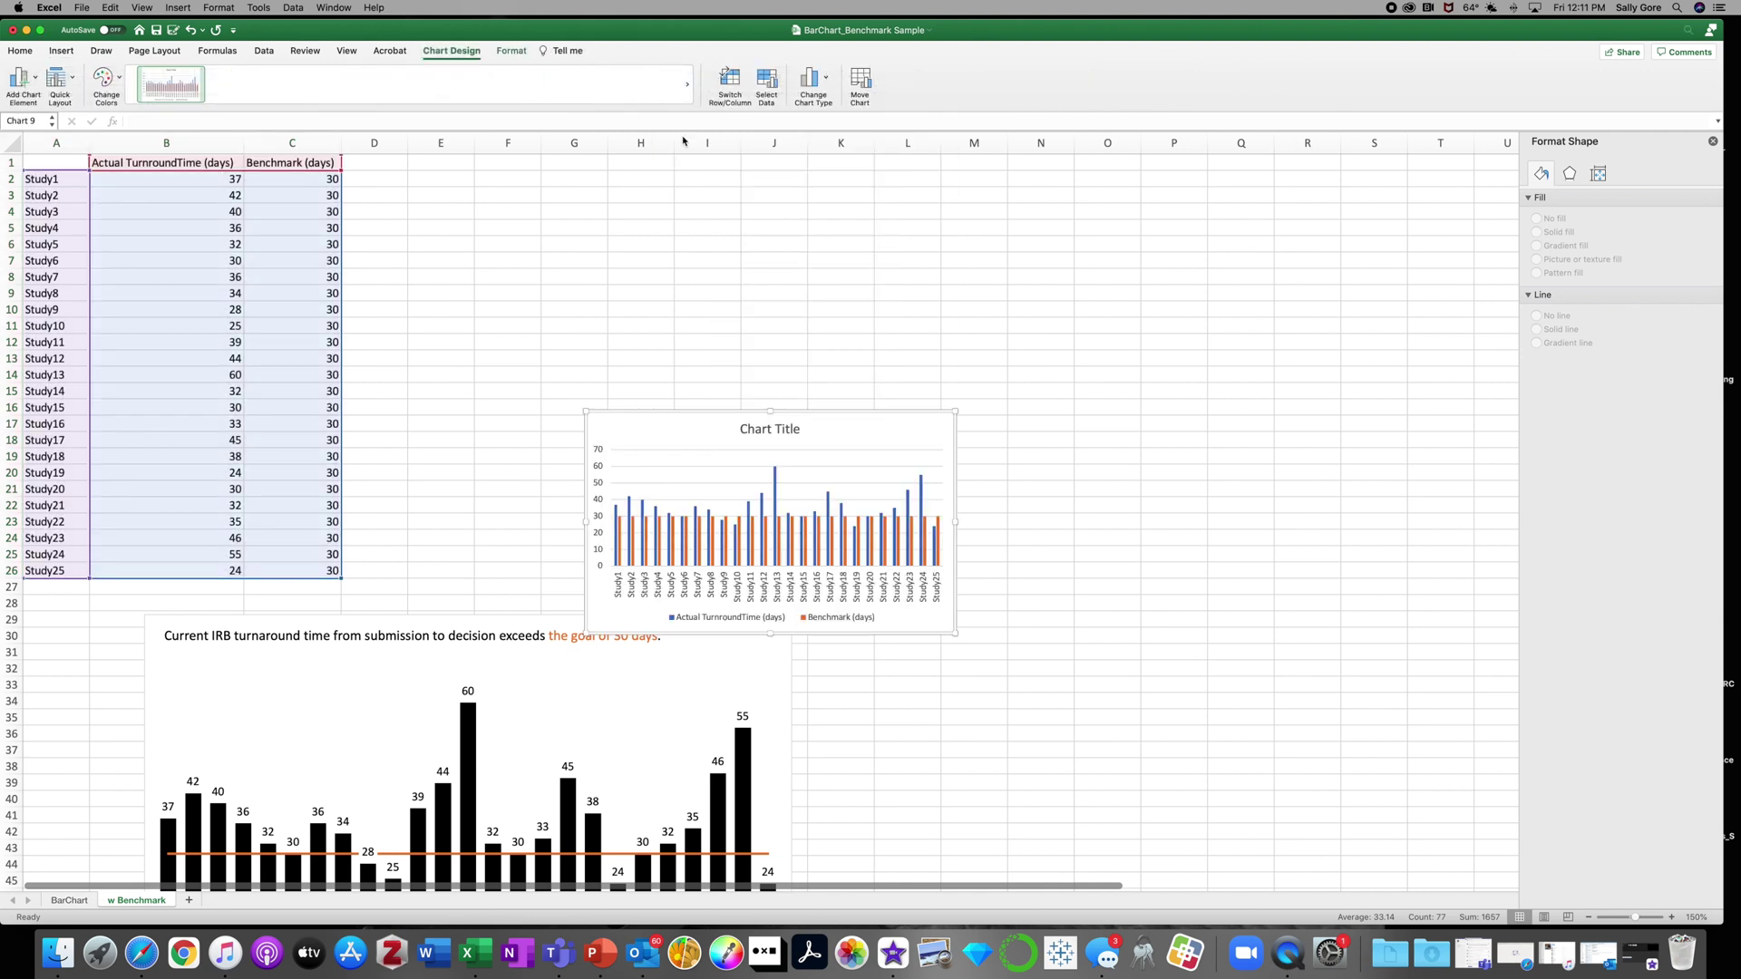
# Place the new chart beside the table and enlarge it to fill the space.
pyautogui.moveTo(626, 413); pyautogui.dragTo(452, 176)
pyautogui.moveTo(780, 400); pyautogui.dragTo(1003, 581)
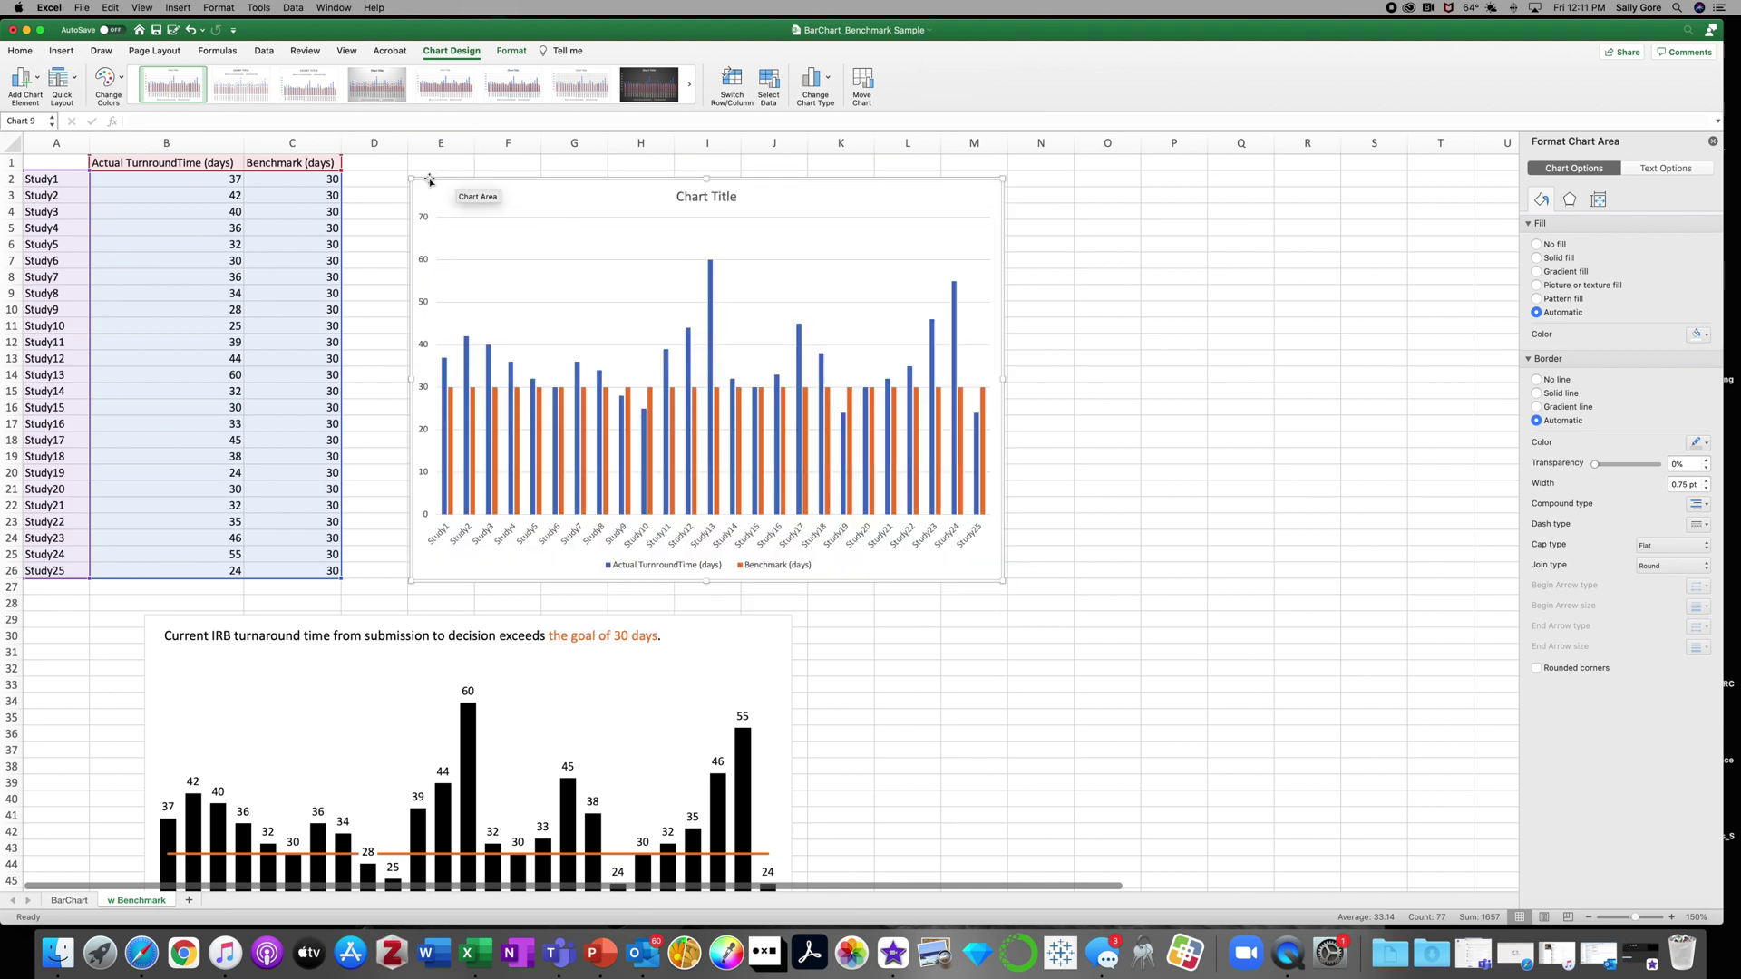
pyautogui.moveTo(411, 178); pyautogui.dragTo(380, 168)
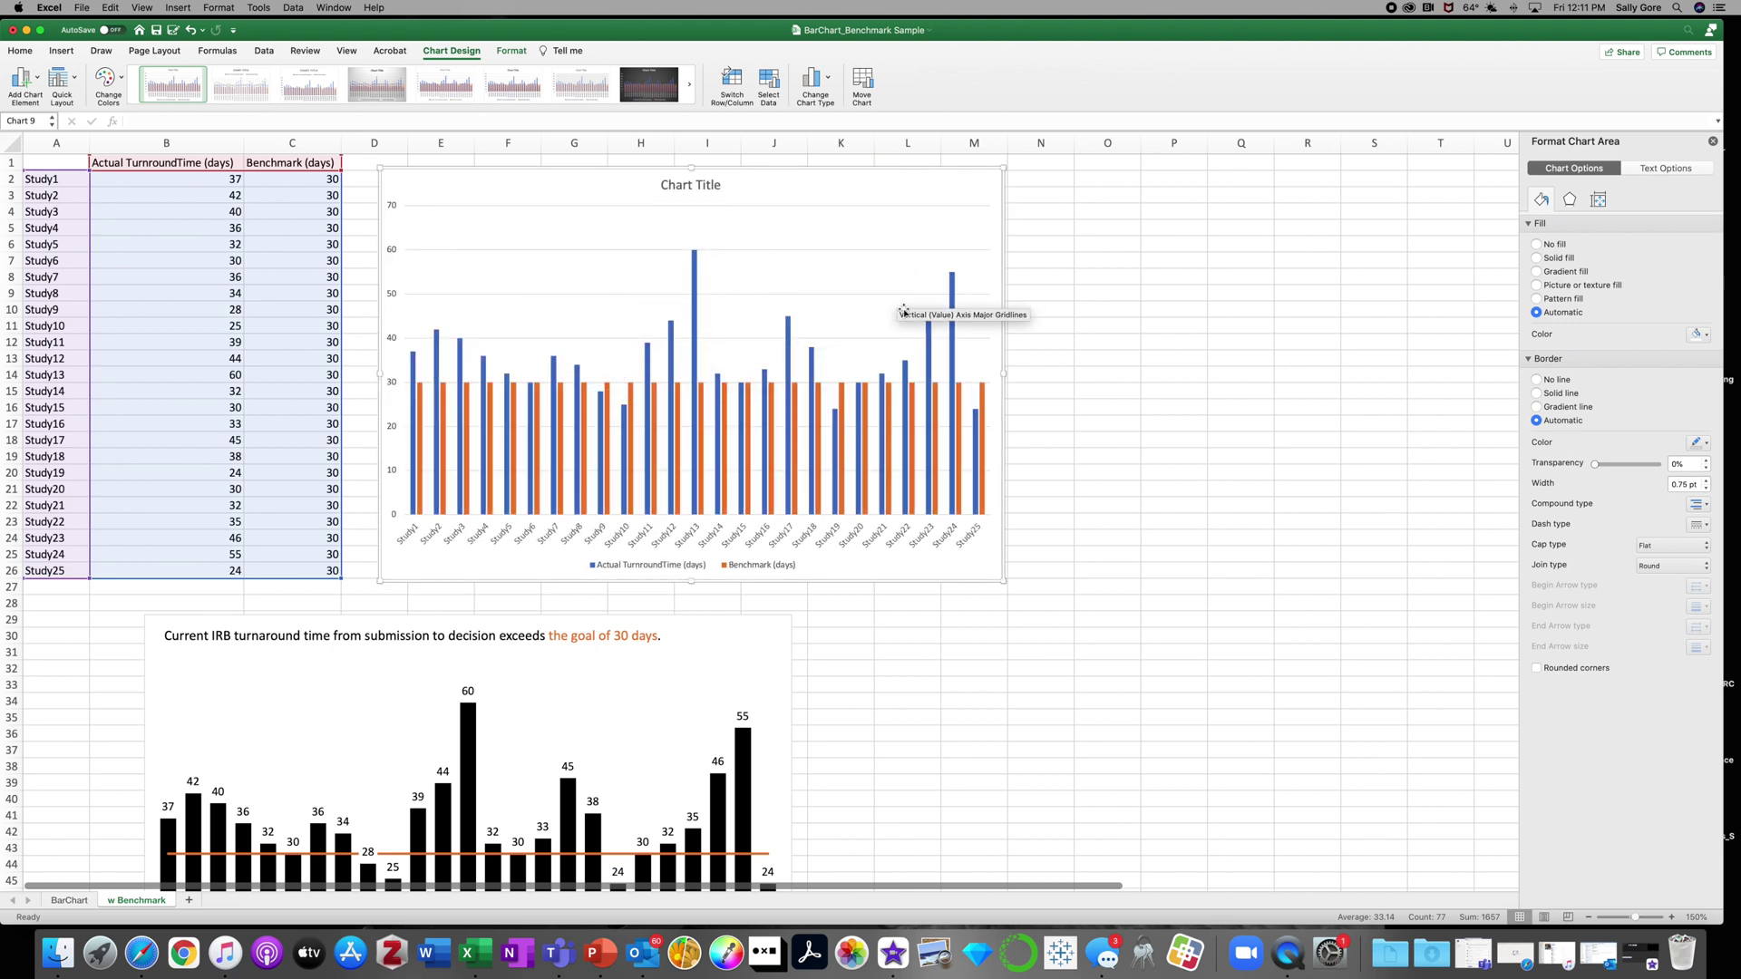
pyautogui.moveTo(724, 399)
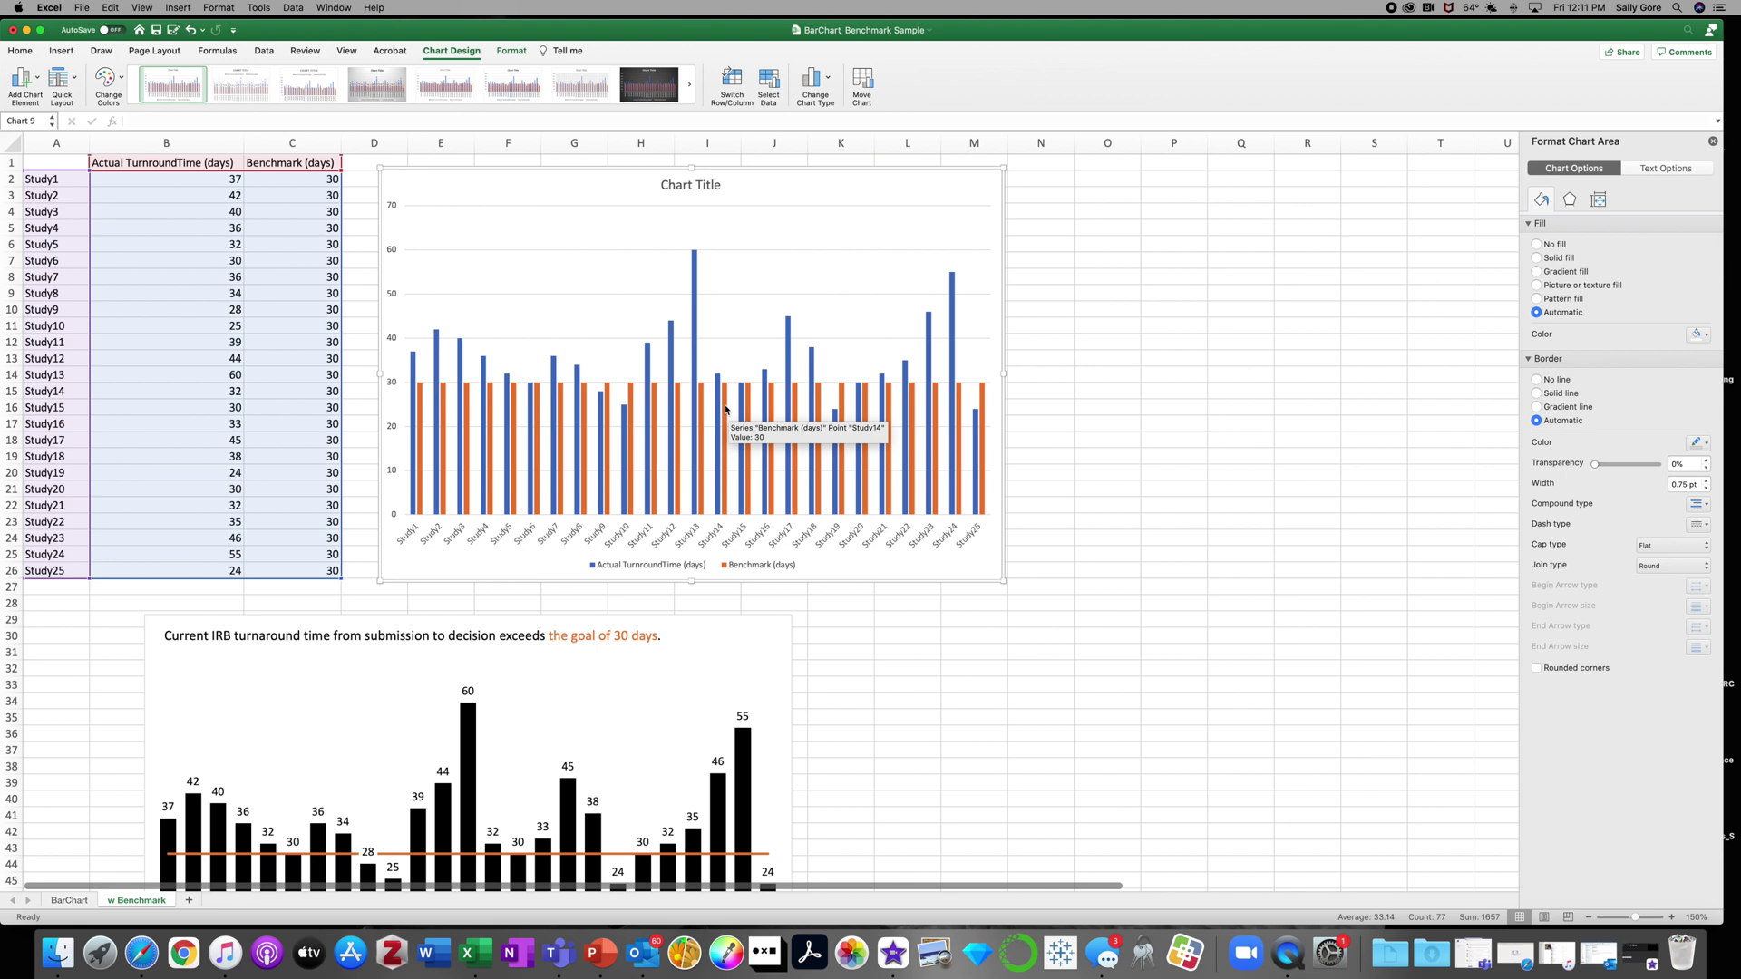
# Convert the Benchmark series to a 2-D line chart type so it shows as a flat orange line at 30.
pyautogui.click(726, 410)
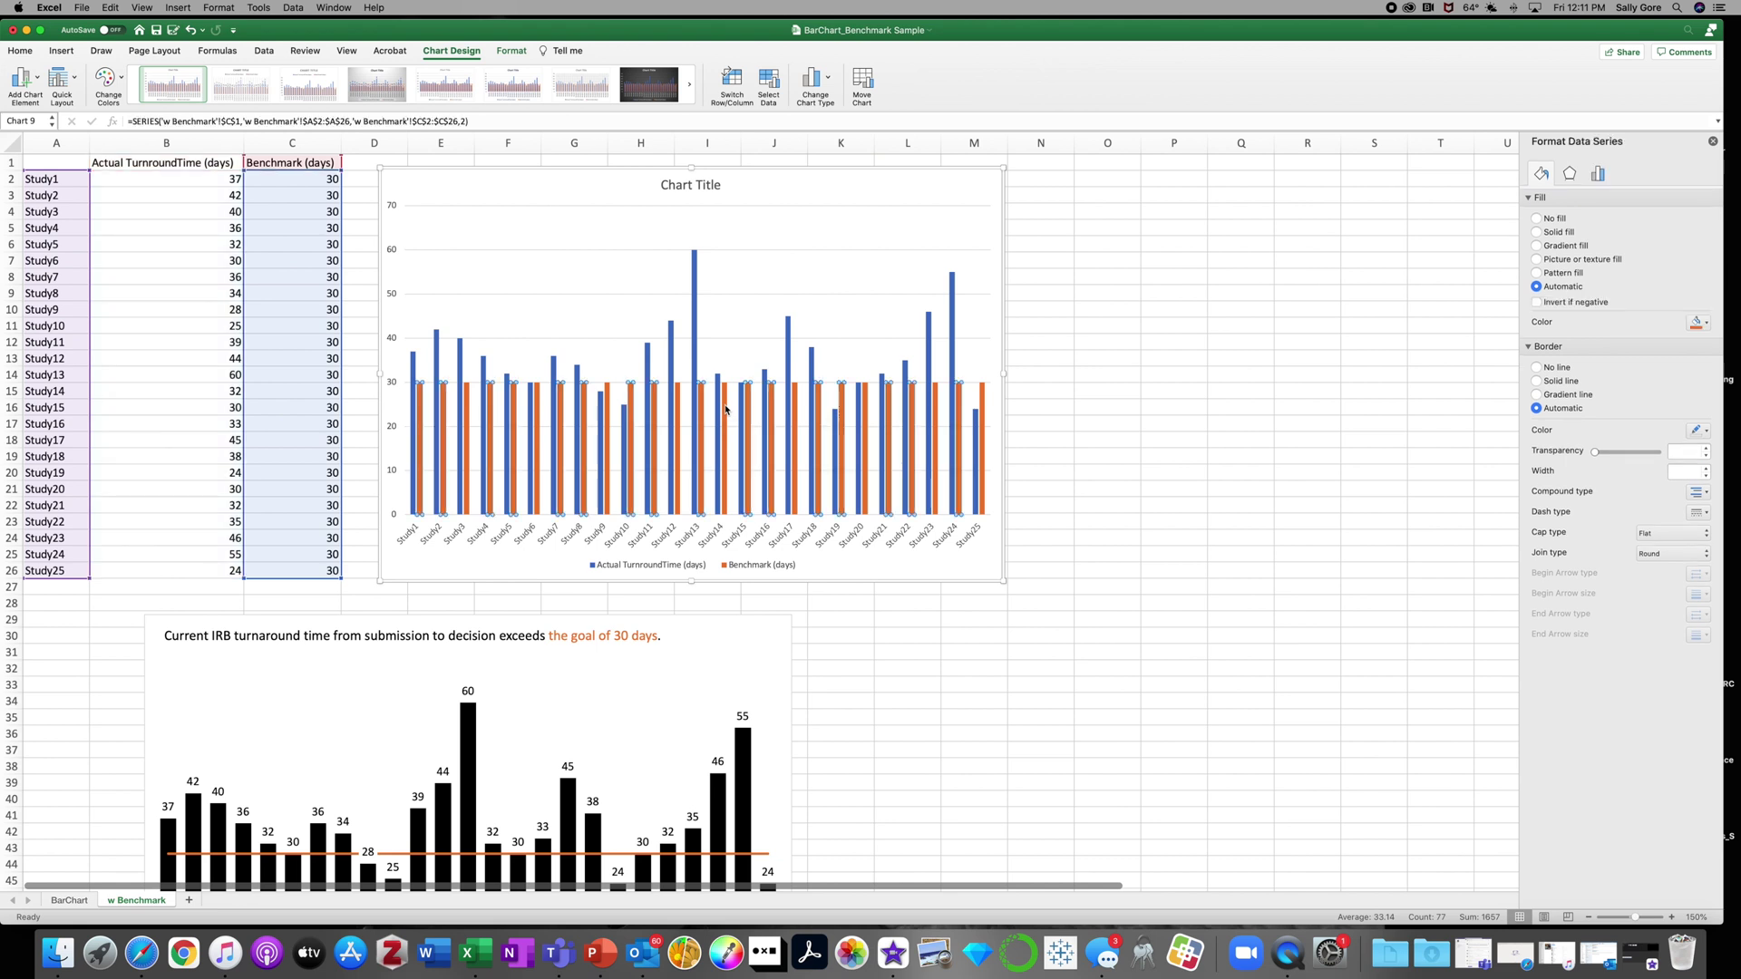
pyautogui.rightClick(725, 410)
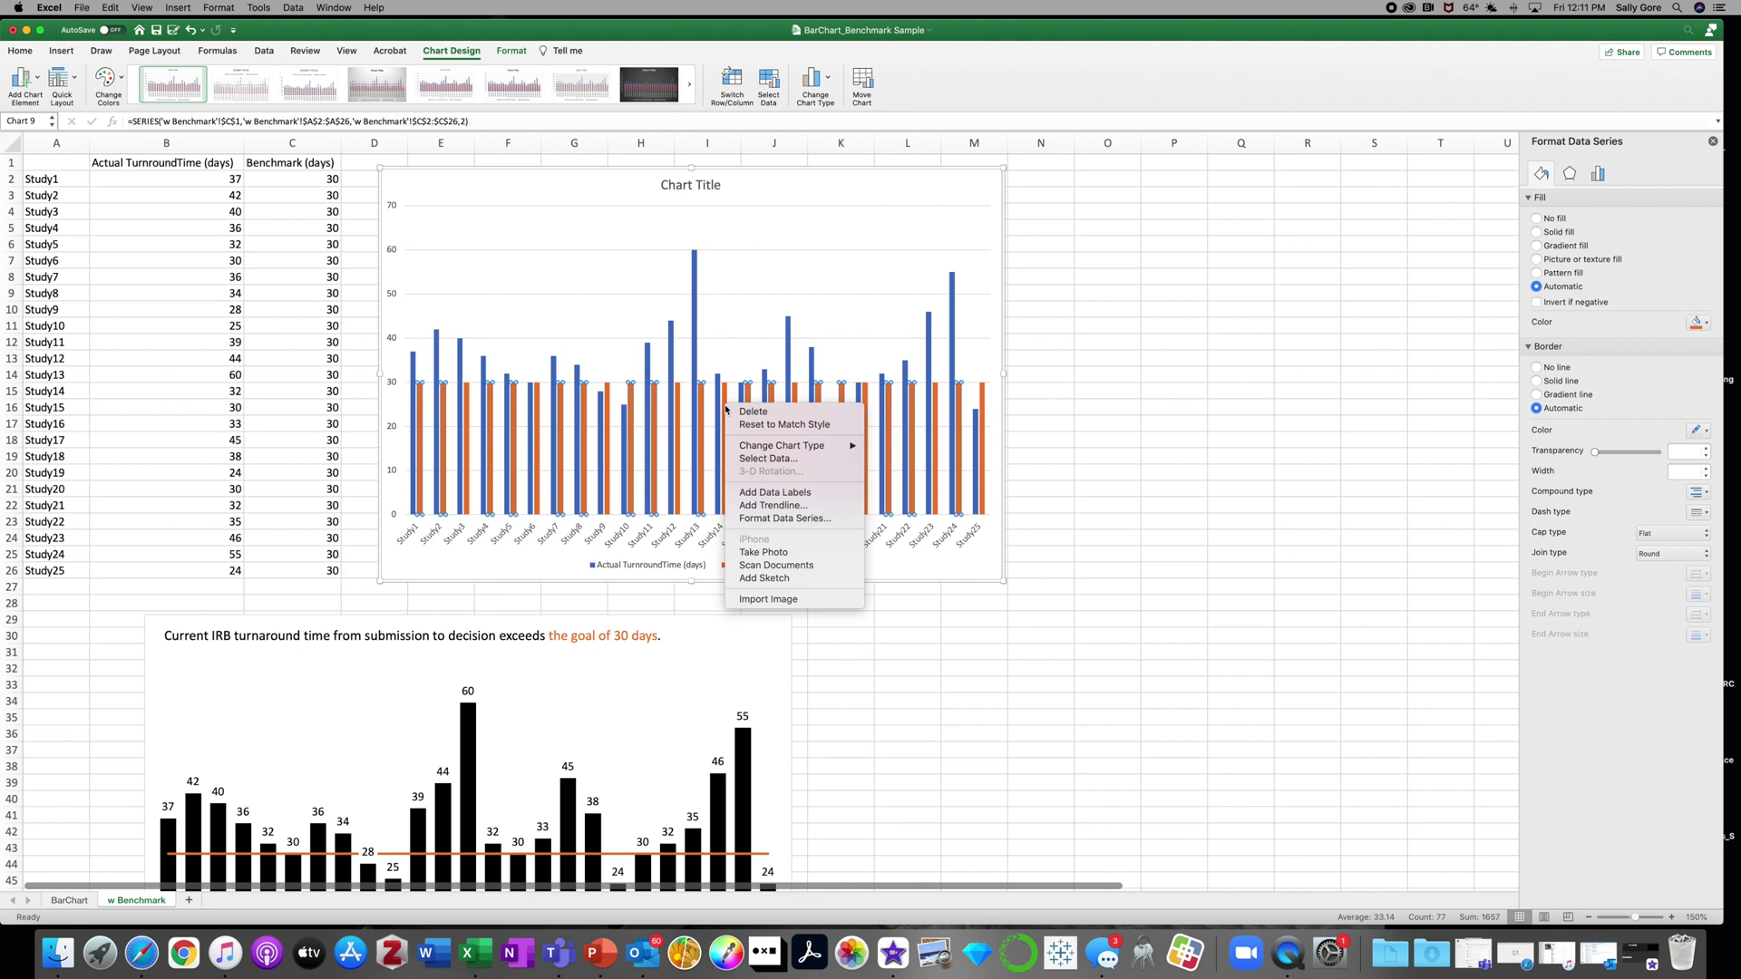
pyautogui.moveTo(785, 445)
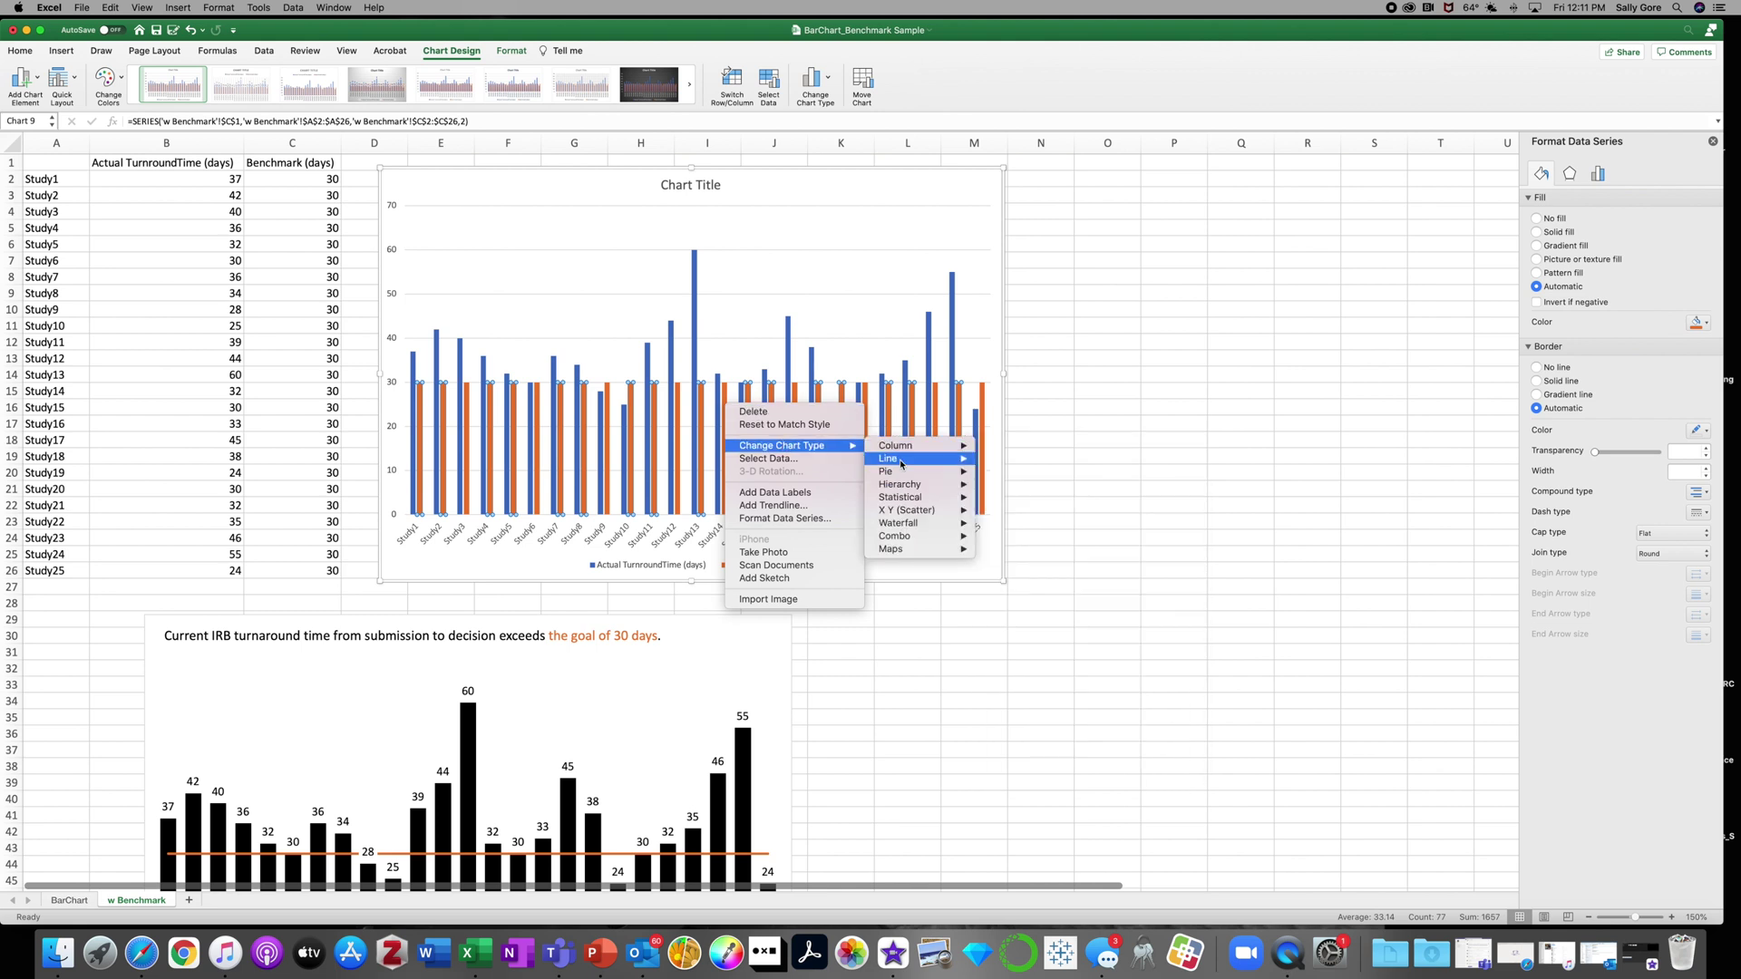
pyautogui.moveTo(900, 461)
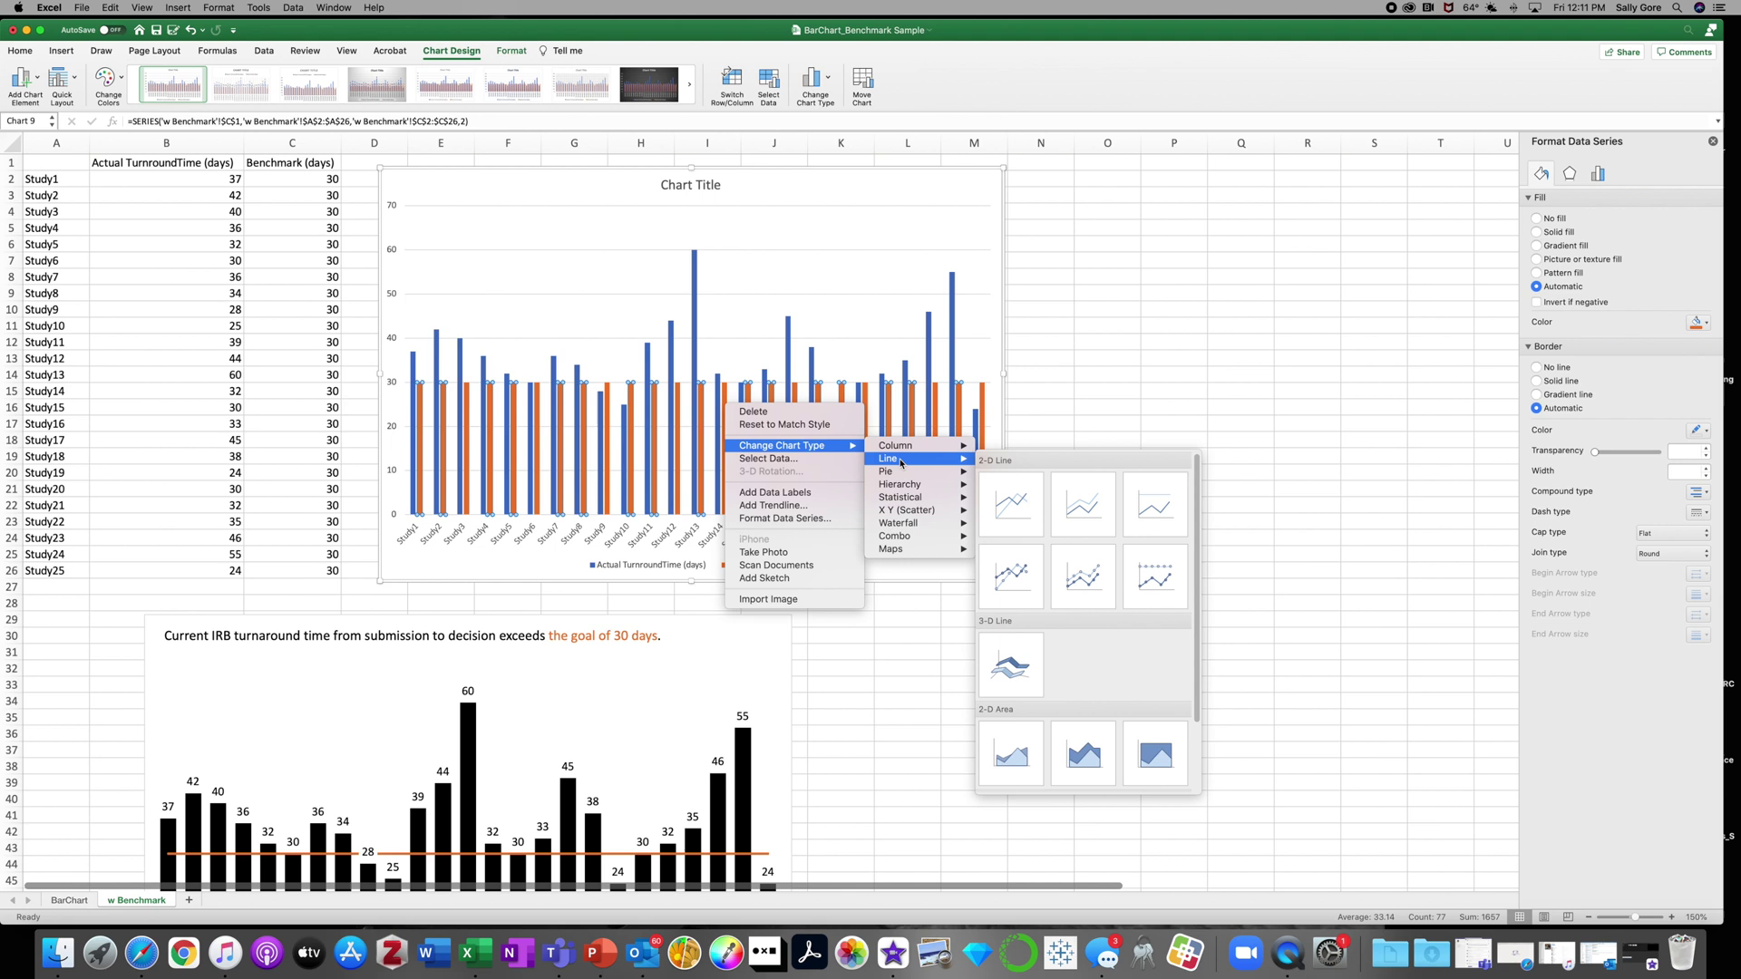
pyautogui.click(1008, 506)
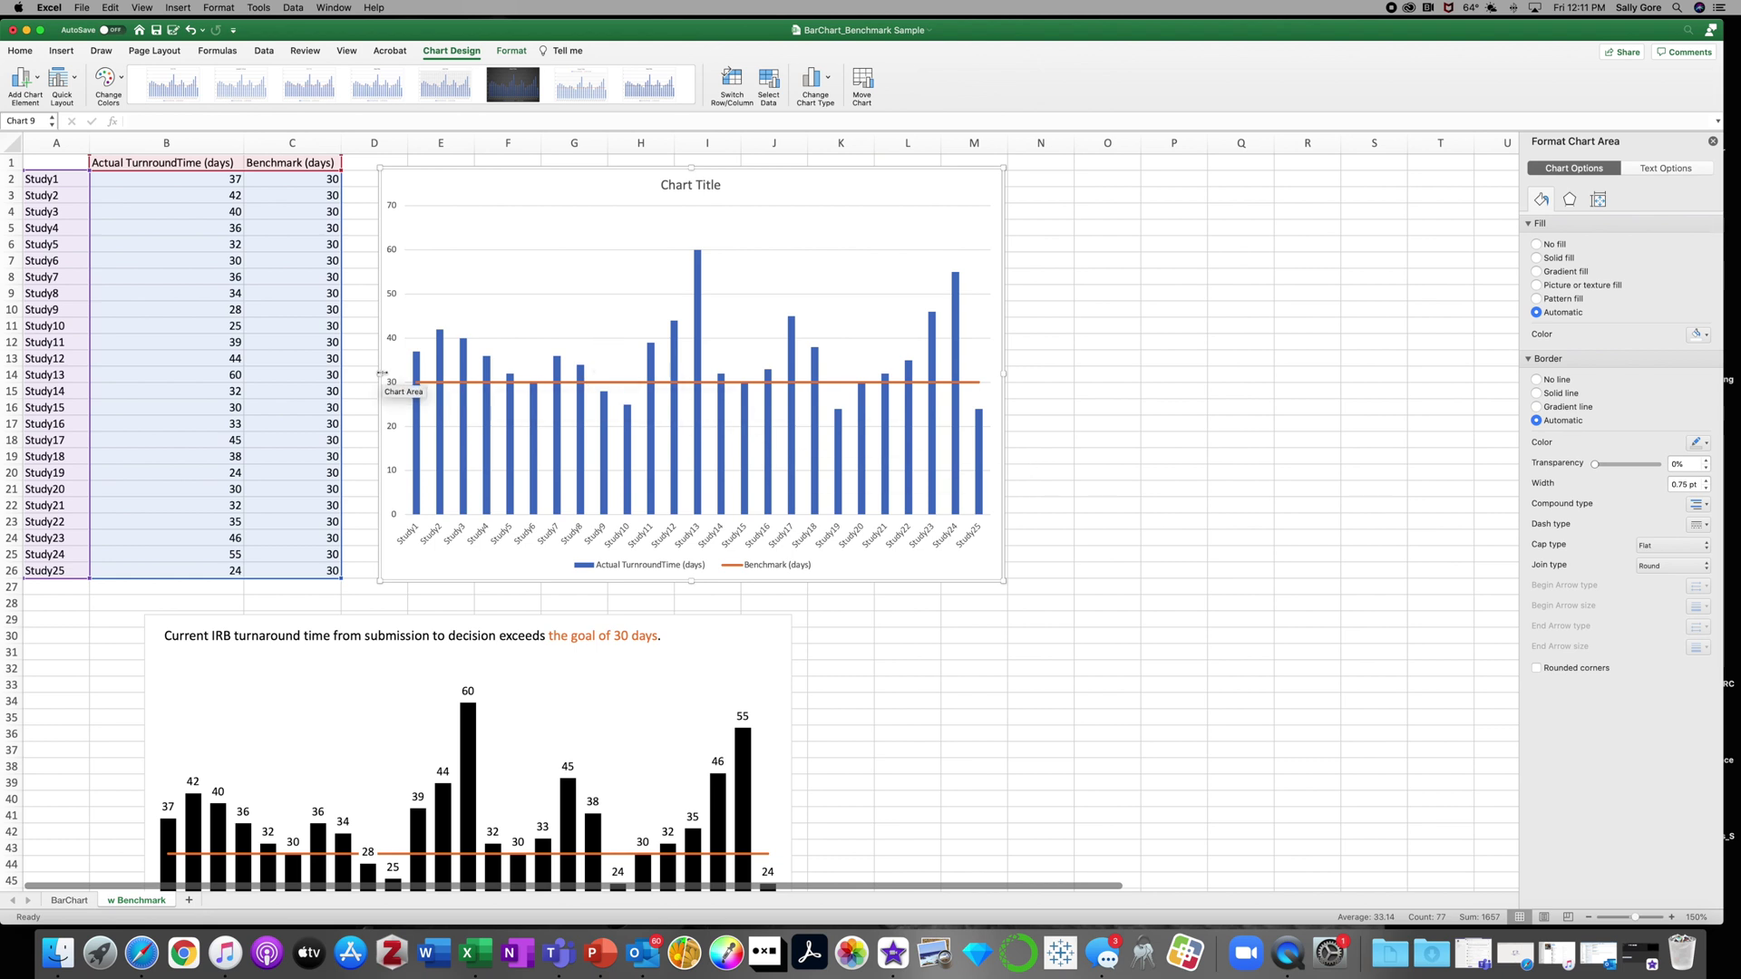
# Insert a blank row at row 2, above Study1.
pyautogui.click(505, 283)
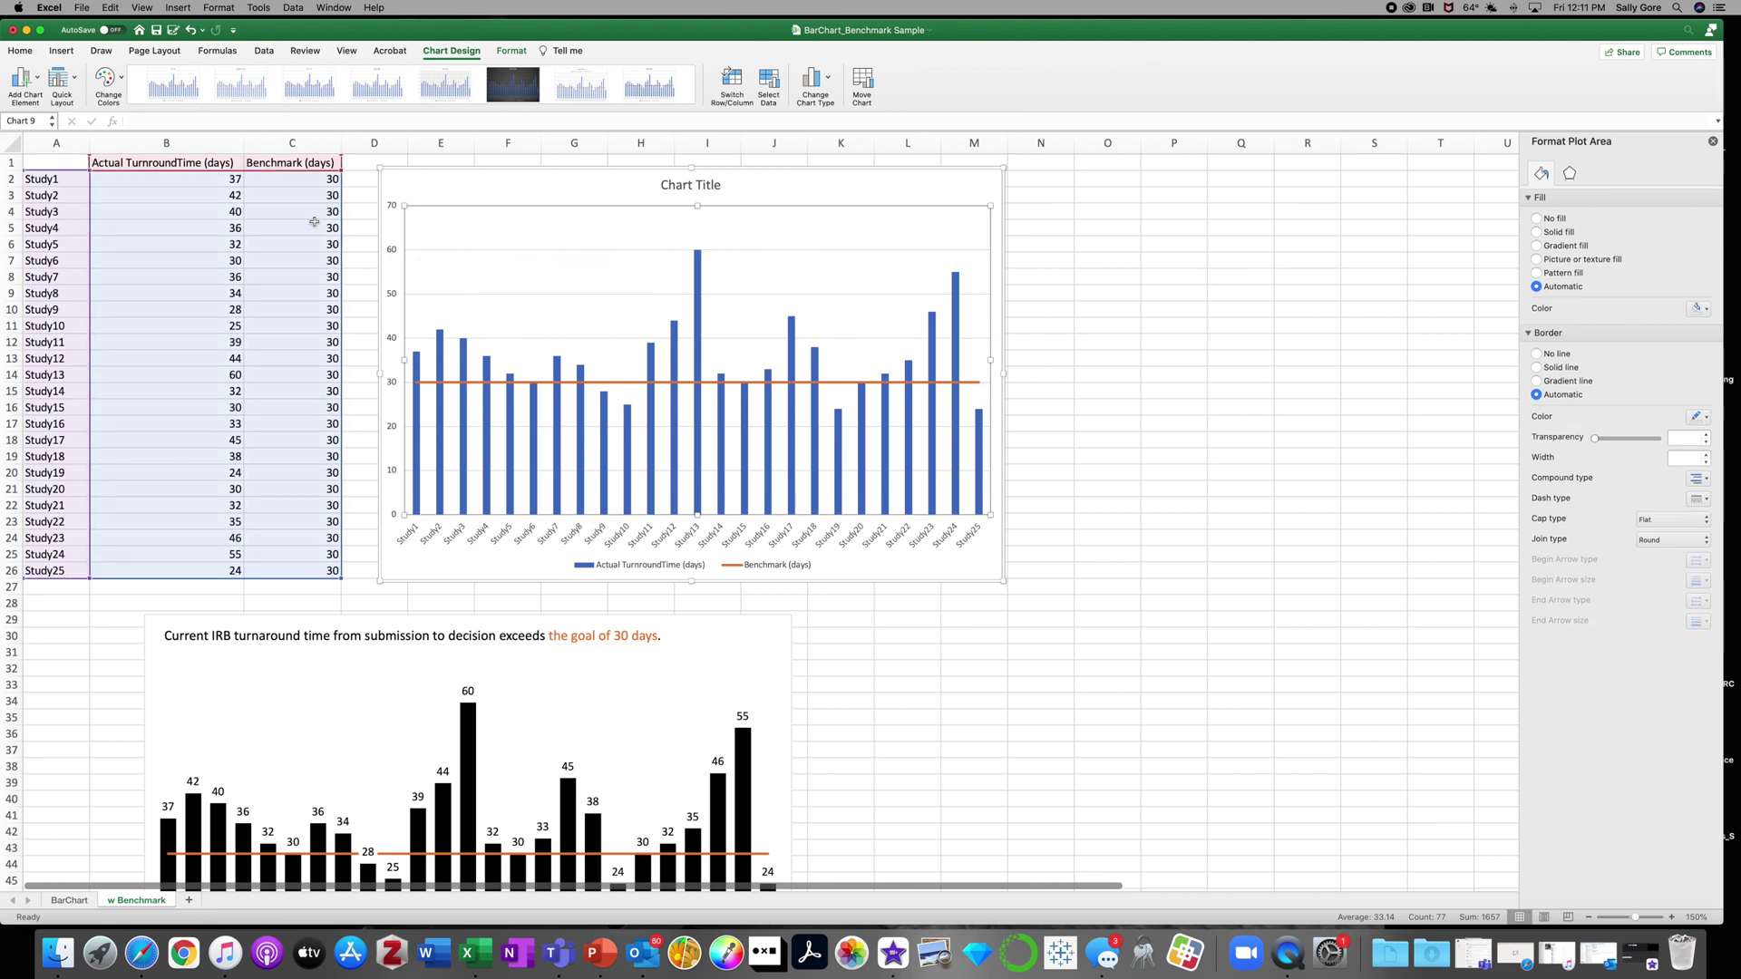
pyautogui.click(55, 179)
pyautogui.click(11, 179)
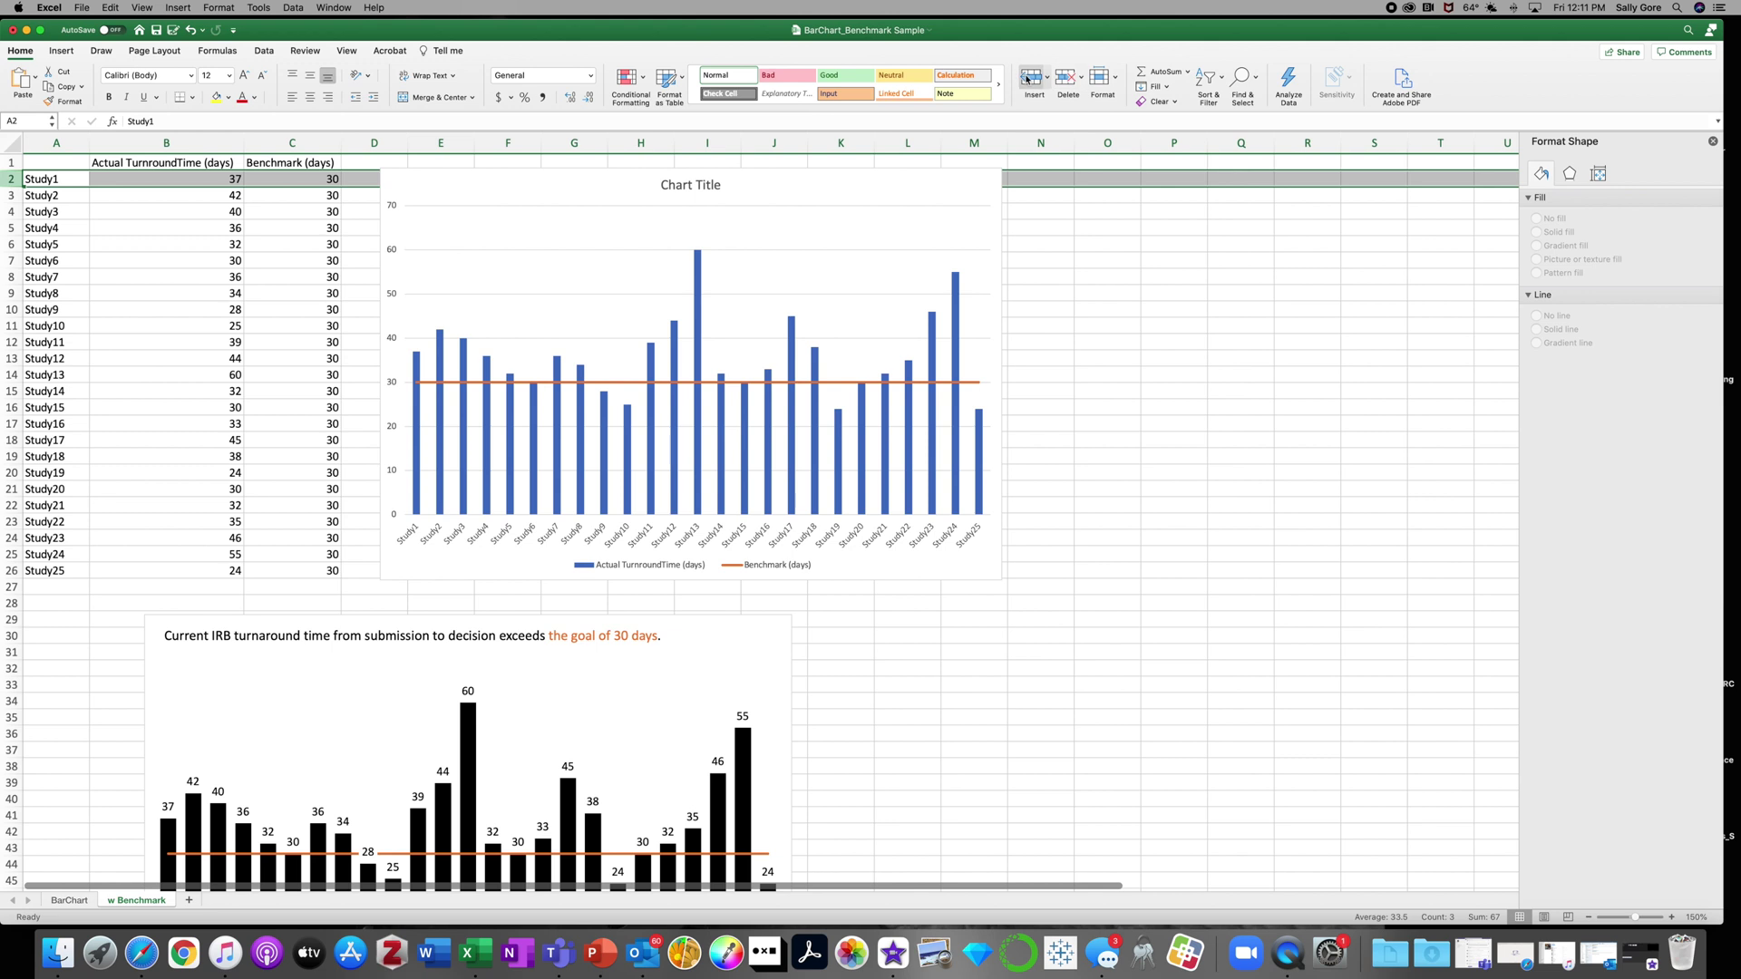
pyautogui.click(1032, 78)
# Enter benchmark value 30 in cells C2 and C28.
pyautogui.click(323, 177)
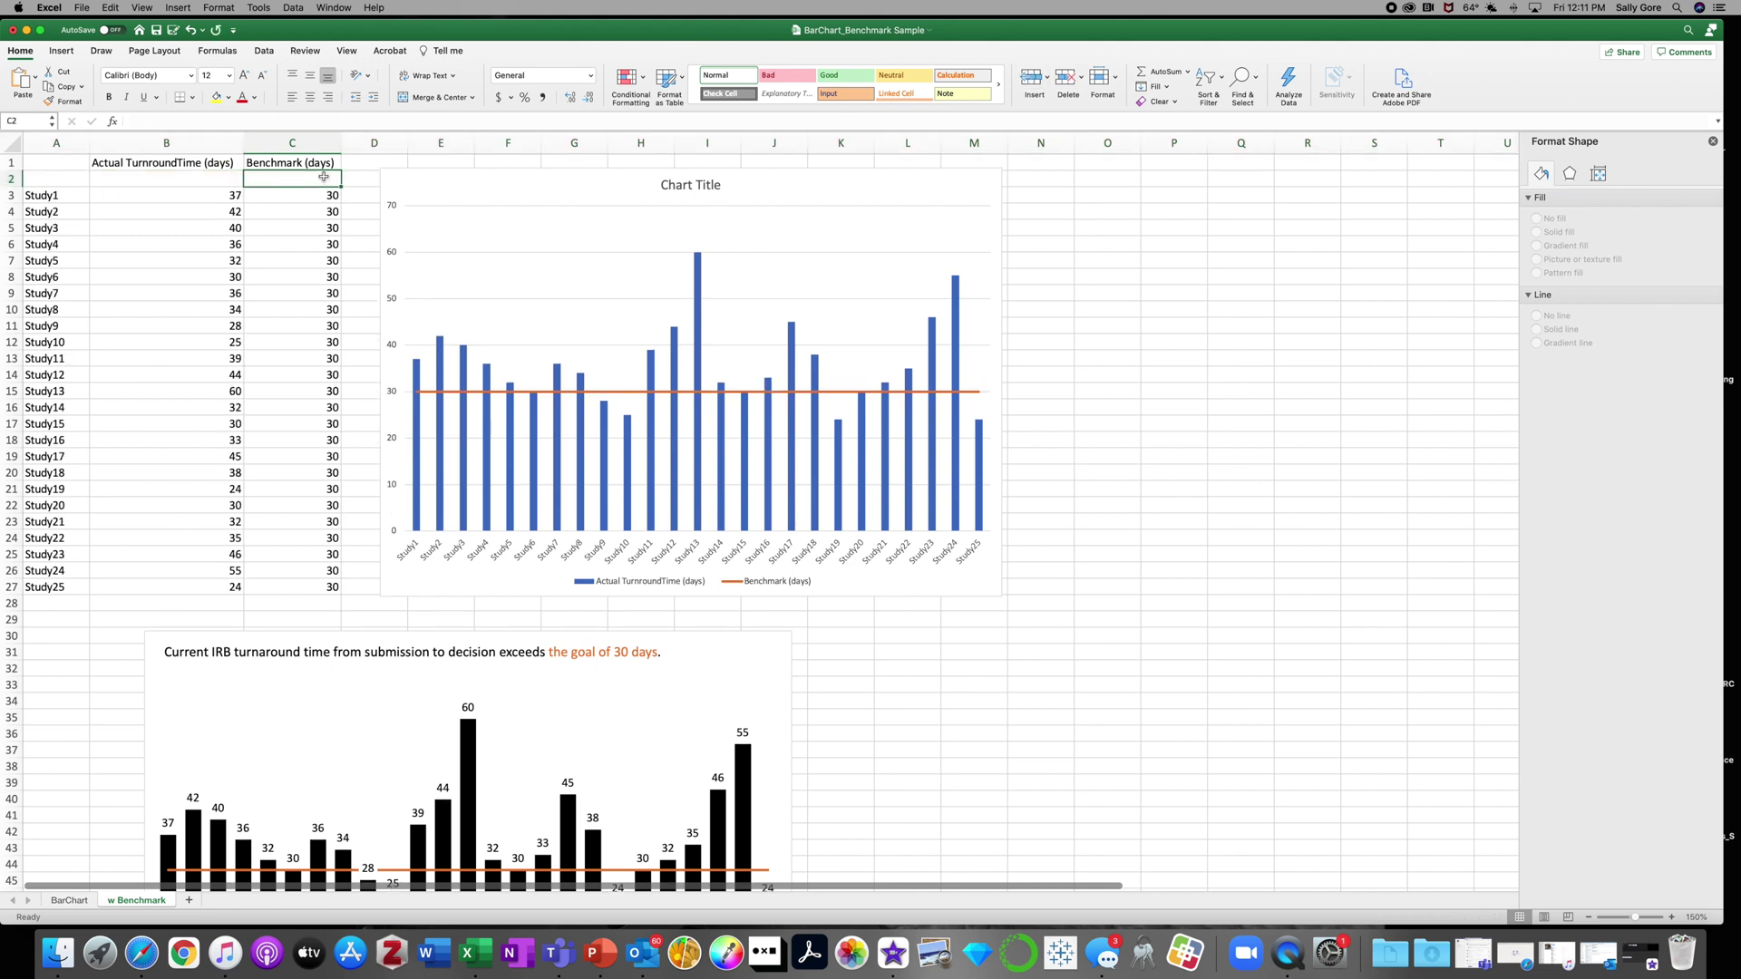
pyautogui.write('30')
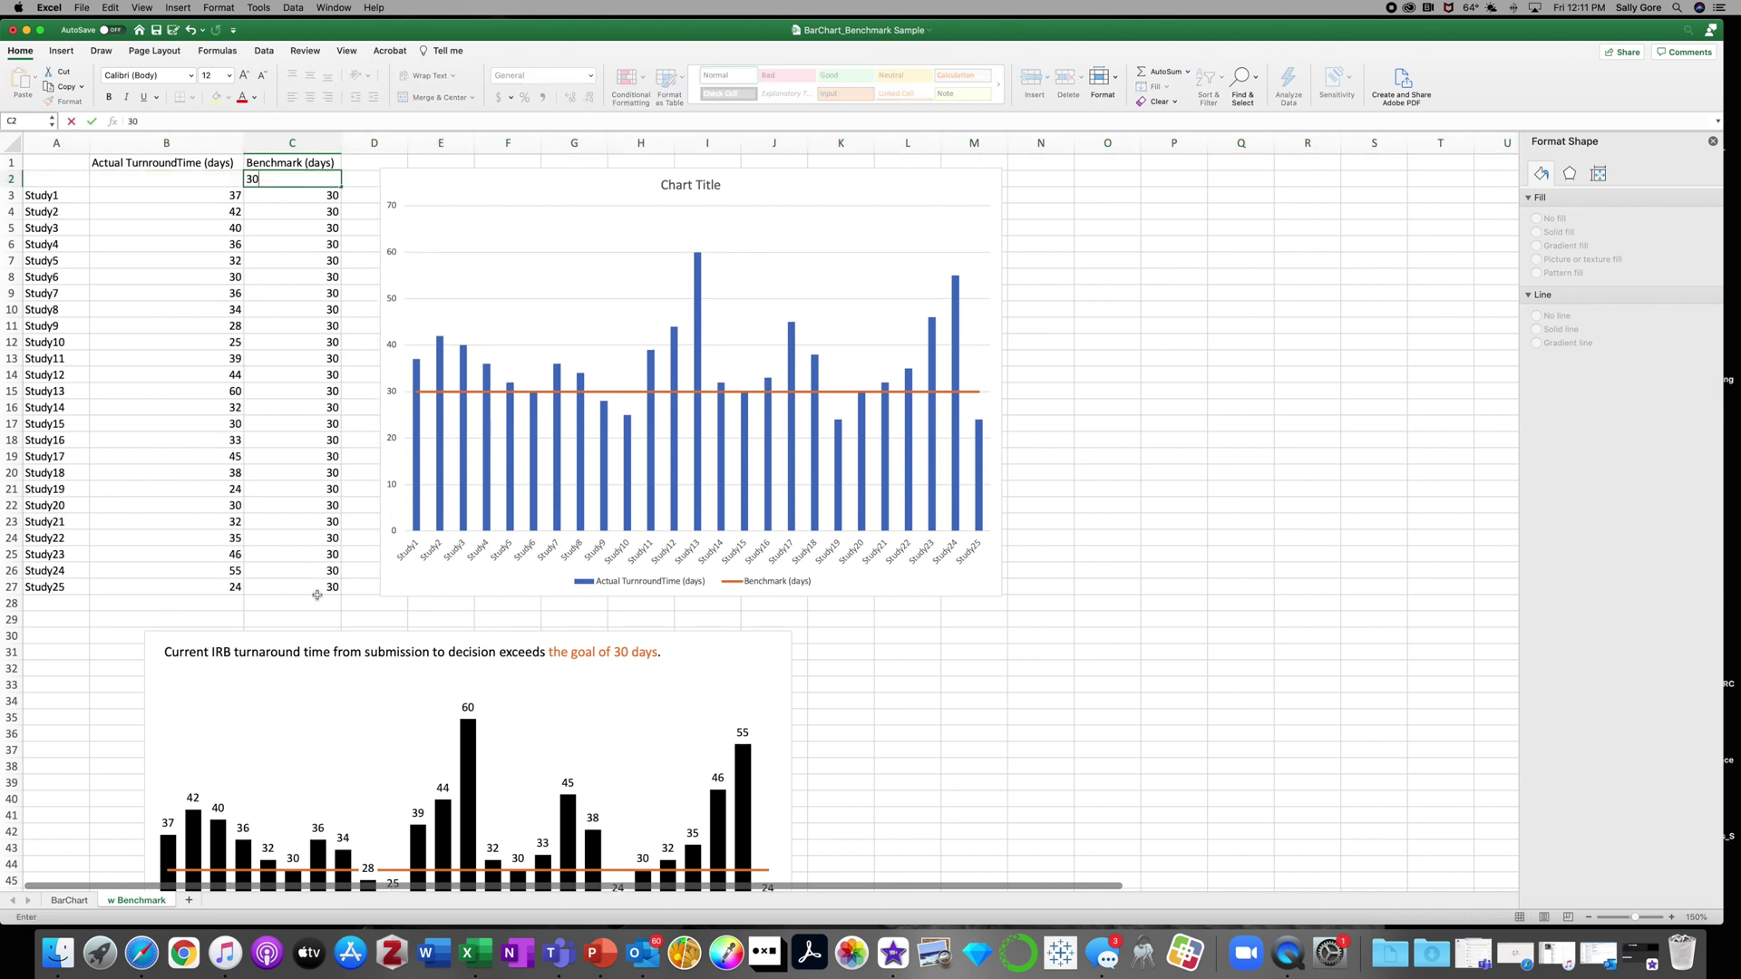
pyautogui.click(322, 602)
pyautogui.write('30')
pyautogui.press('Return')
# Extend the new chart's source range to cover rows 2 through 28.
pyautogui.click(624, 265)
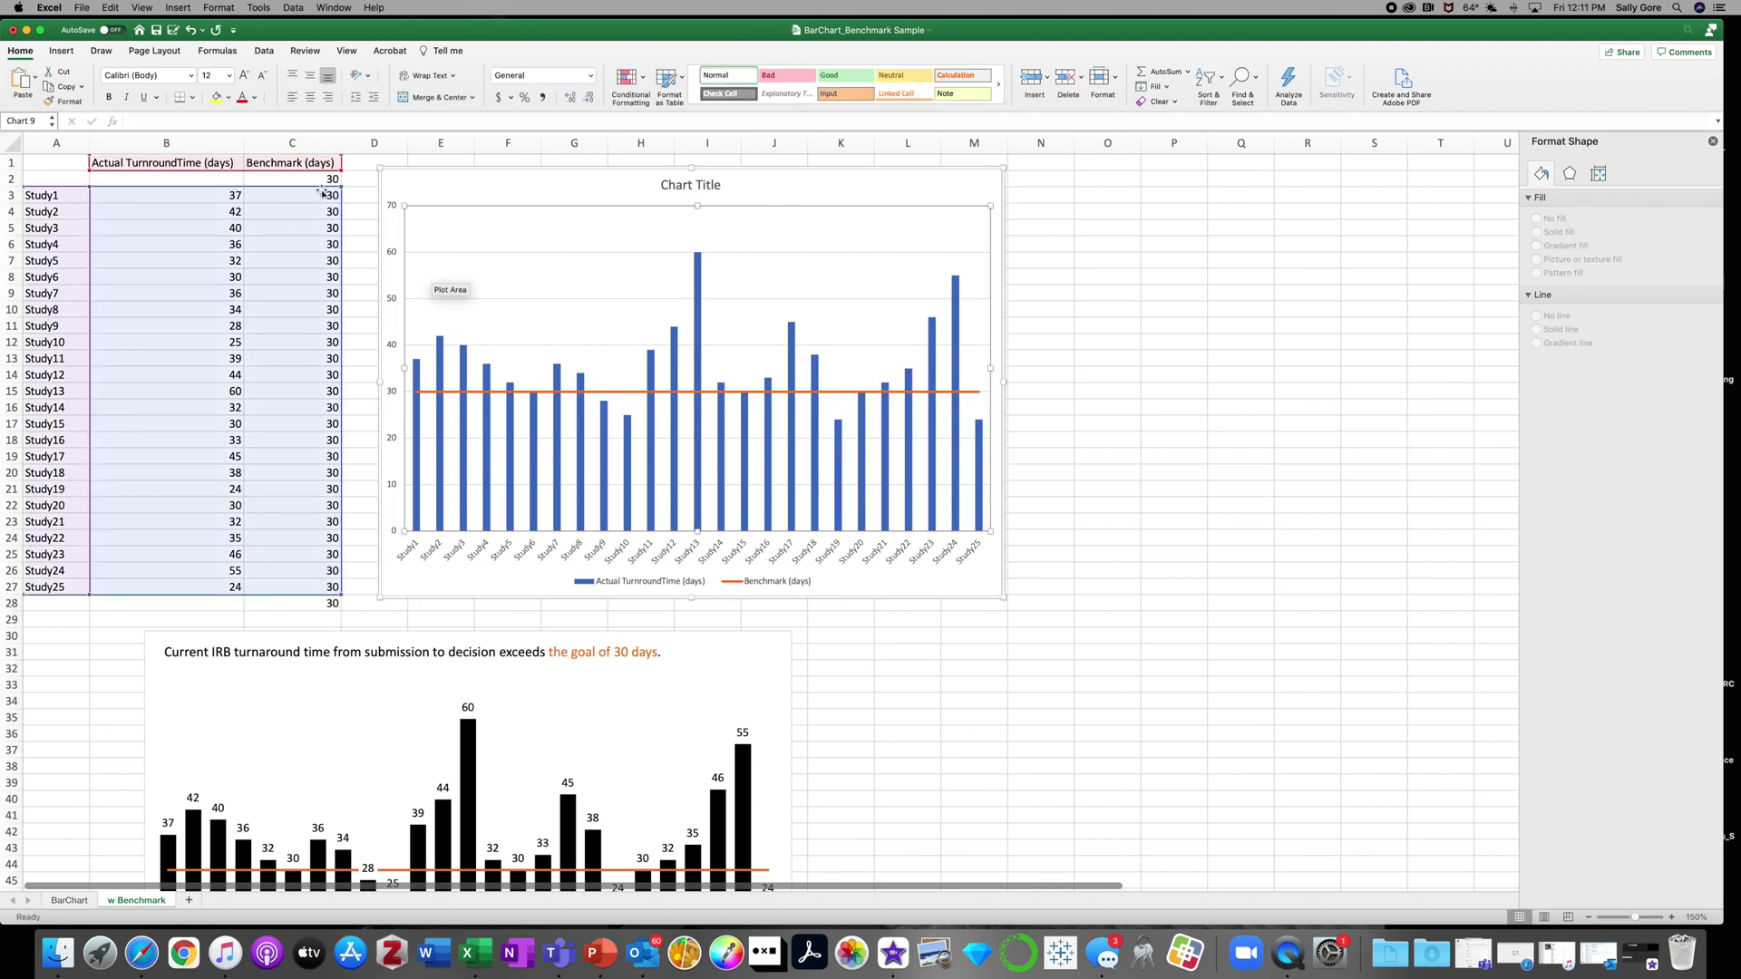
pyautogui.moveTo(342, 186); pyautogui.dragTo(341, 173)
pyautogui.moveTo(342, 595); pyautogui.dragTo(341, 607)
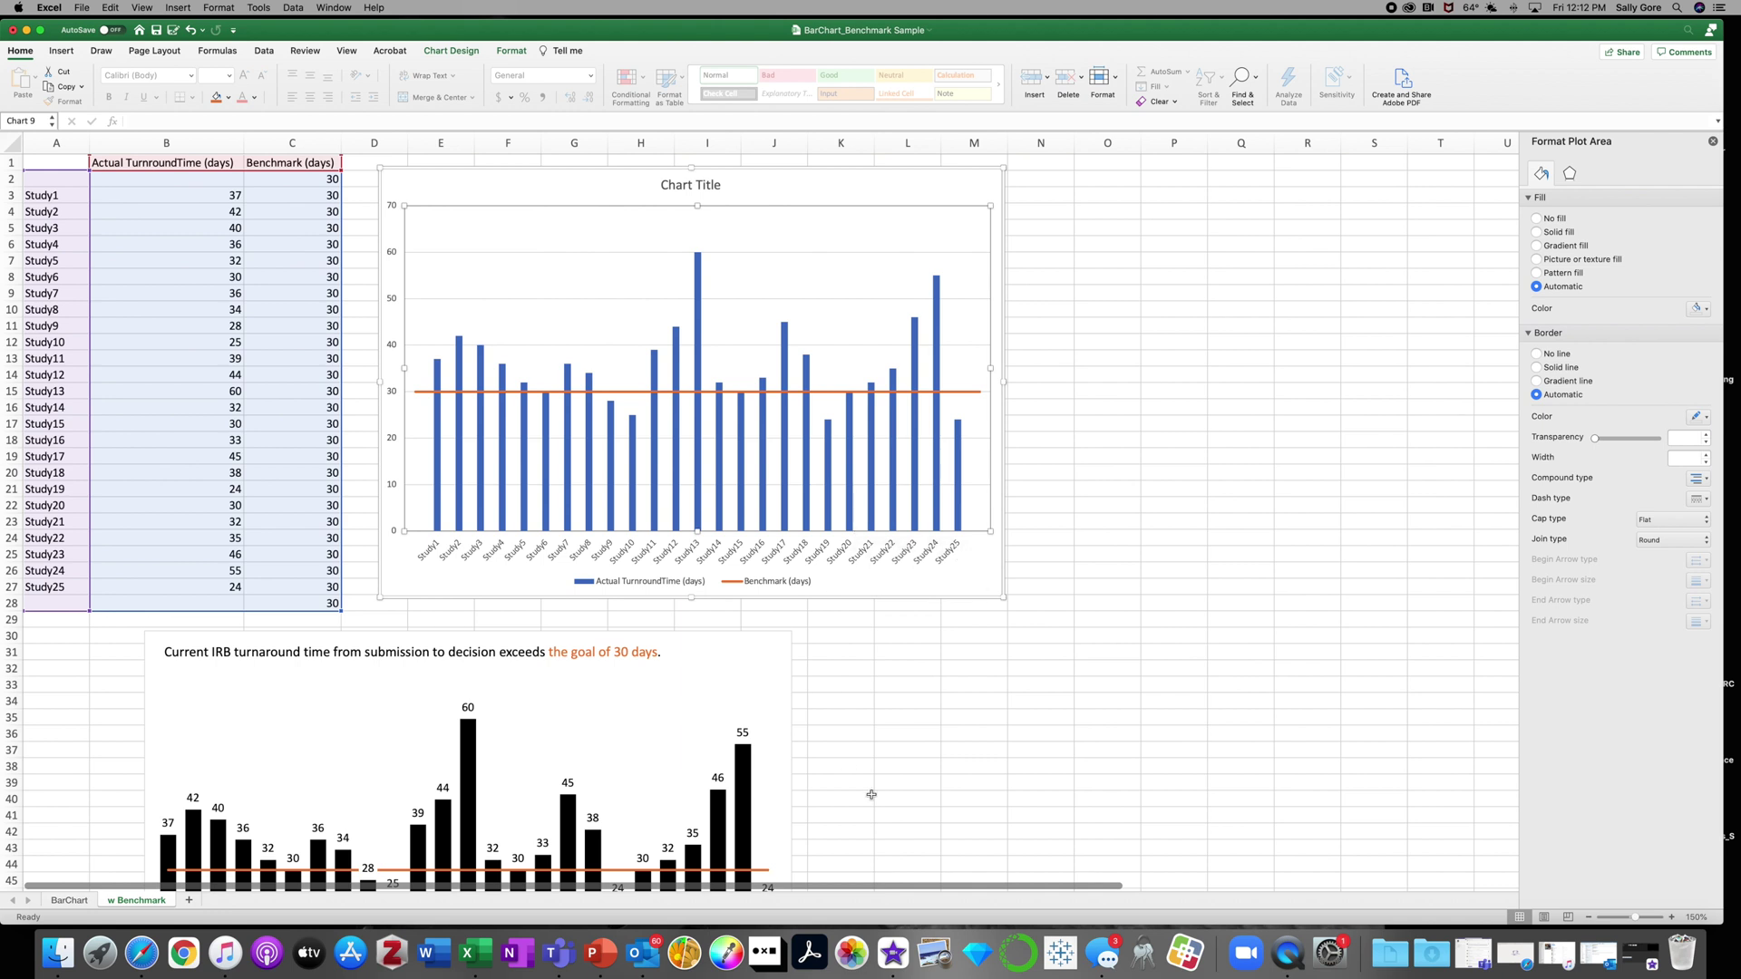
pyautogui.scroll(-10, 867, 794)
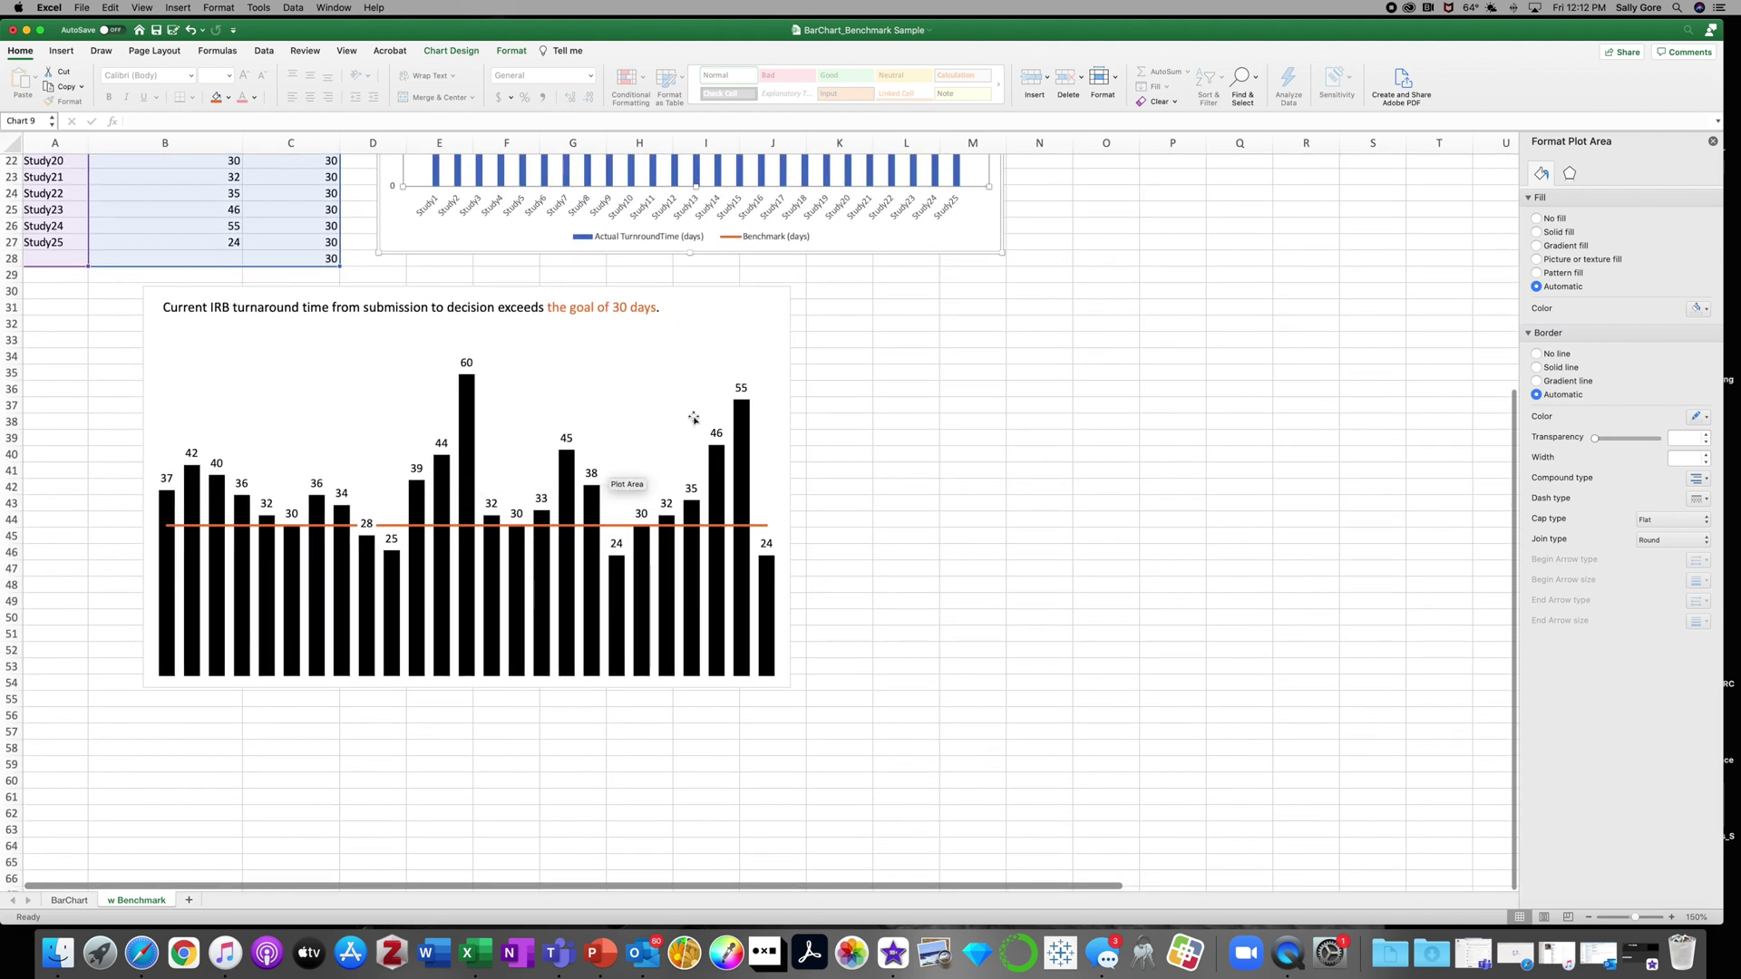